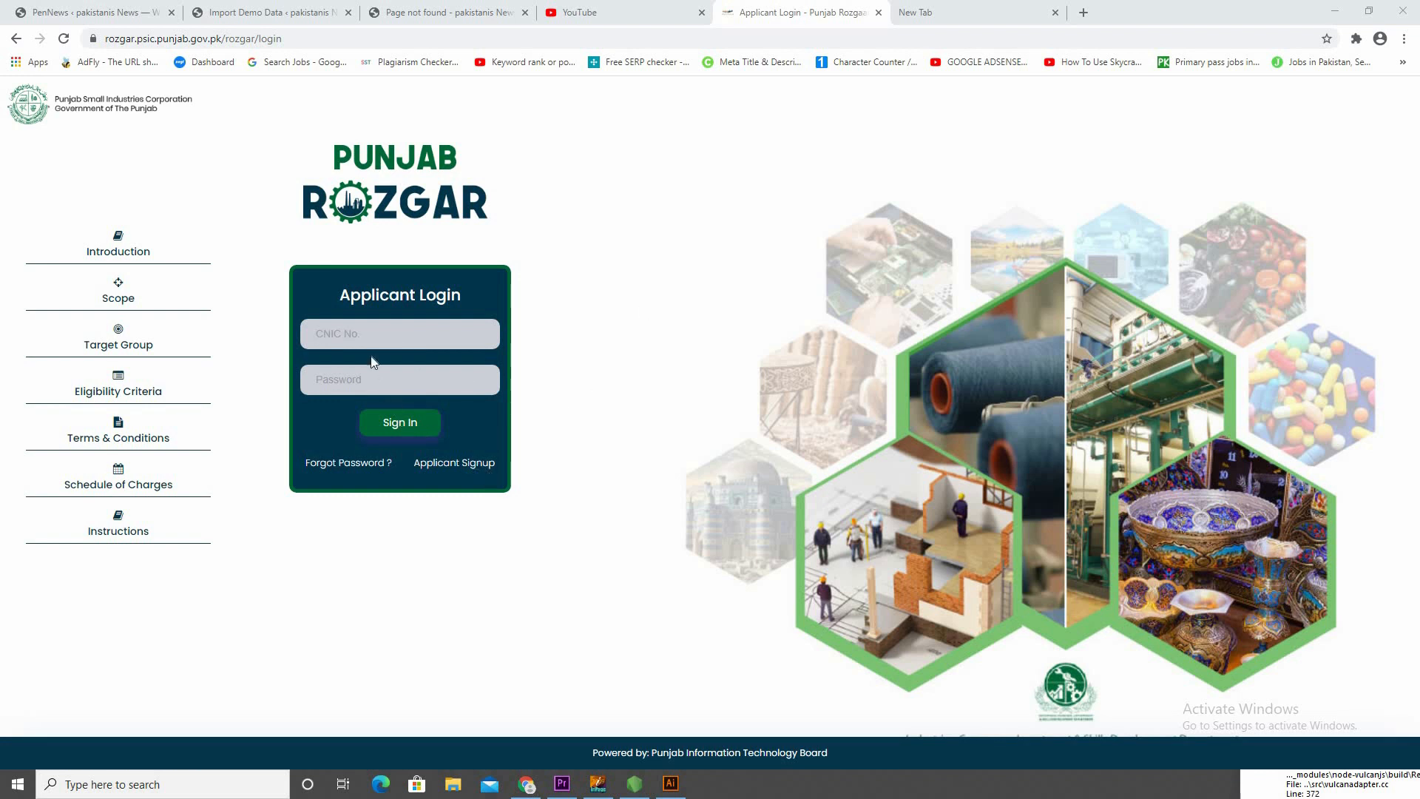
Sign in to the applicant account with the CNIC number and the account password
click(360, 332)
click(361, 332)
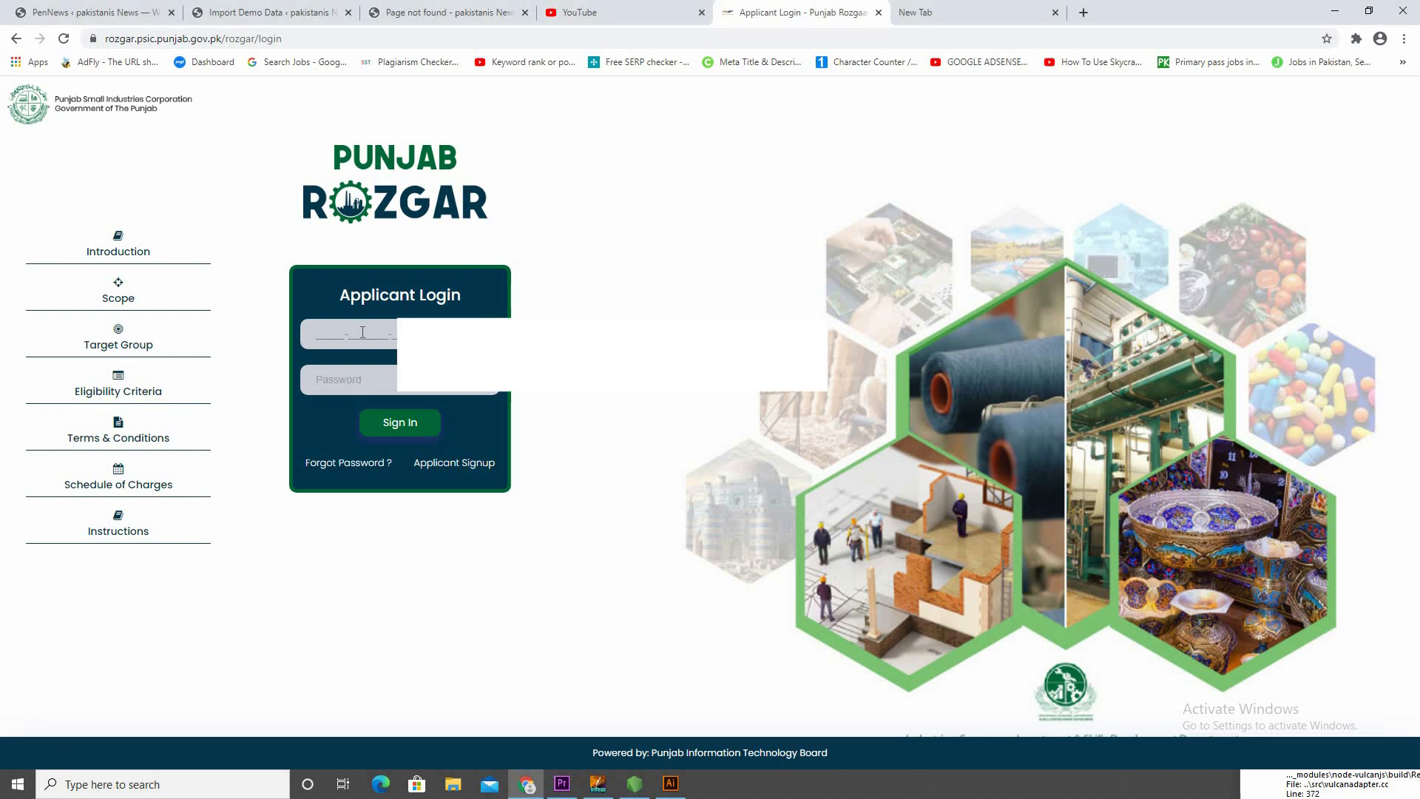
click(415, 392)
text(************)
key(Return)
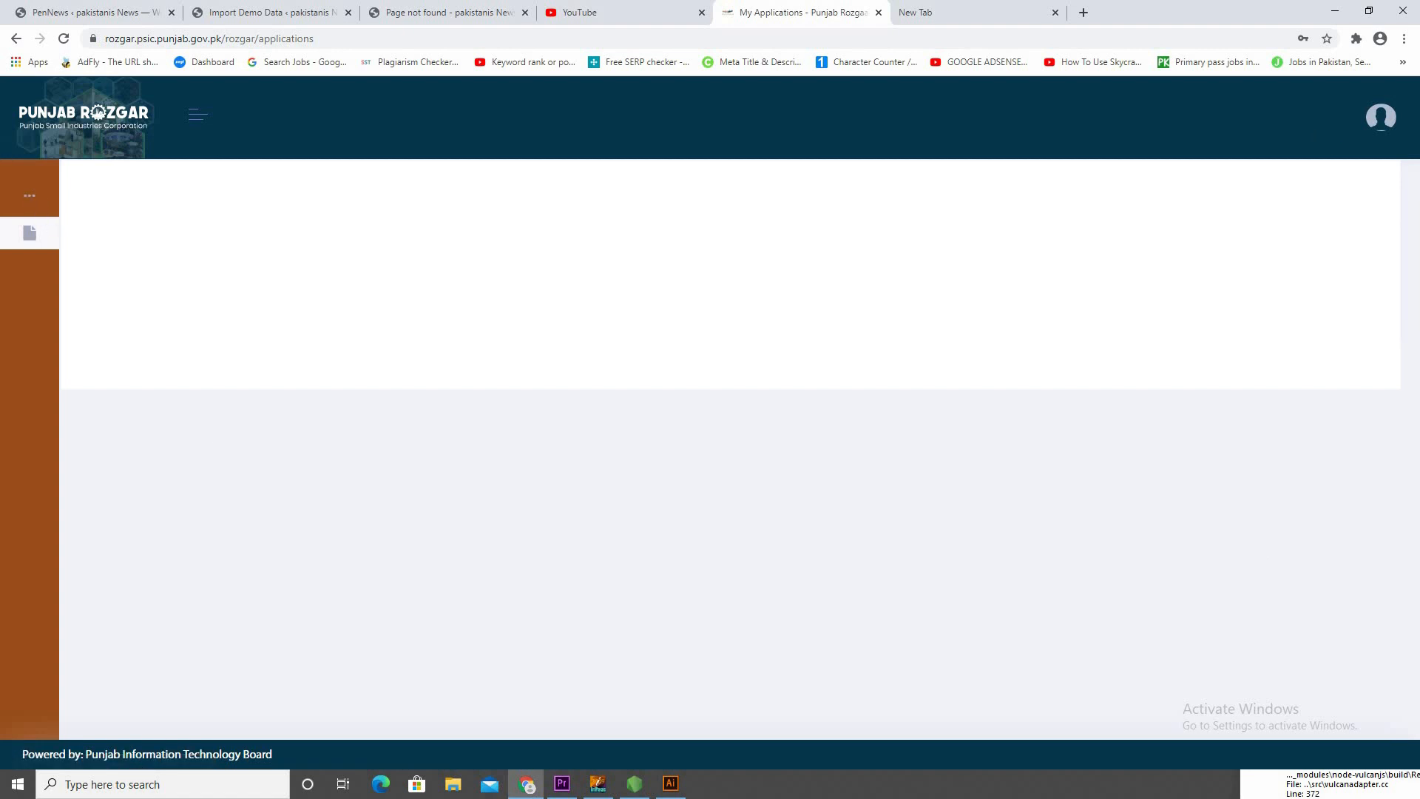
Open the existing loan application for editing and switch its instructions to Urdu
click(954, 362)
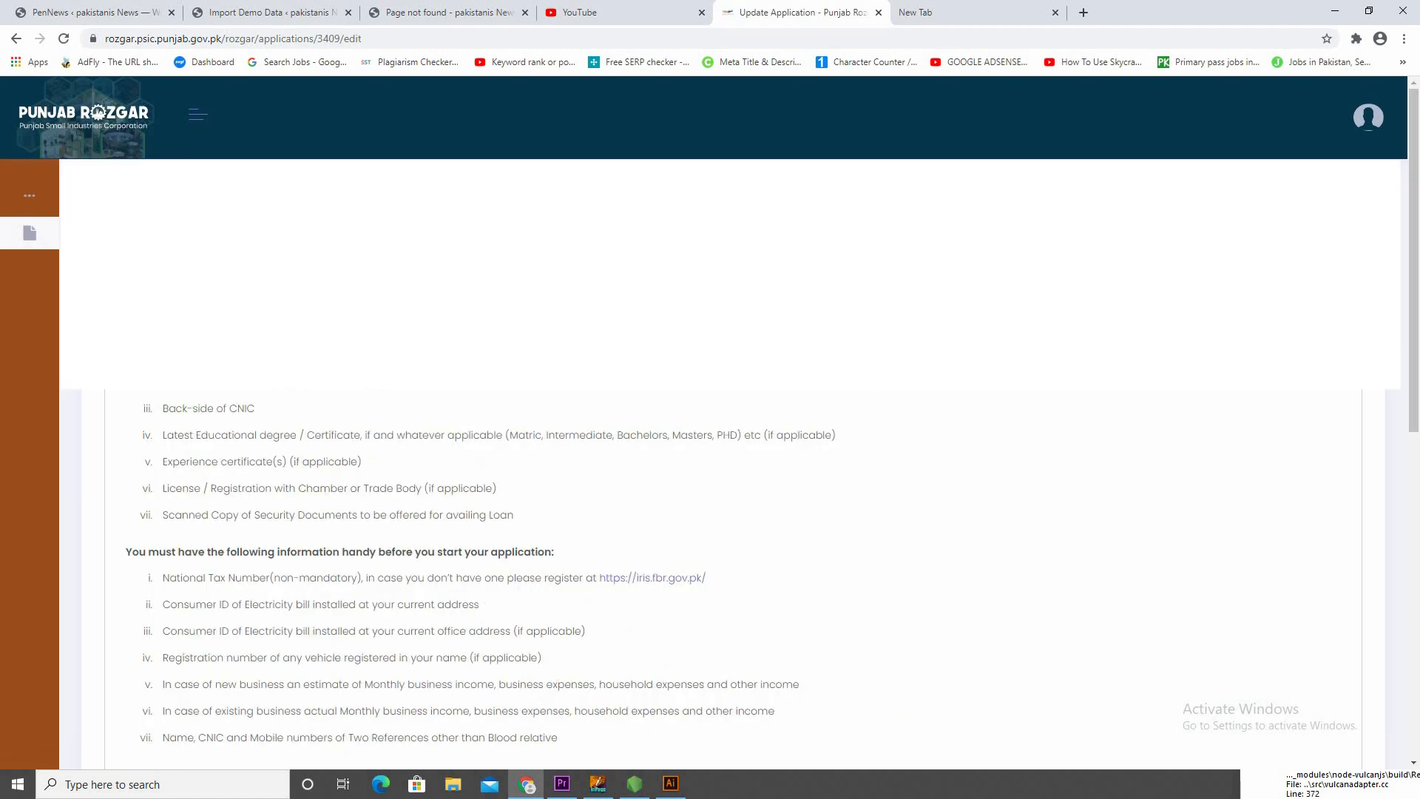
click(1324, 310)
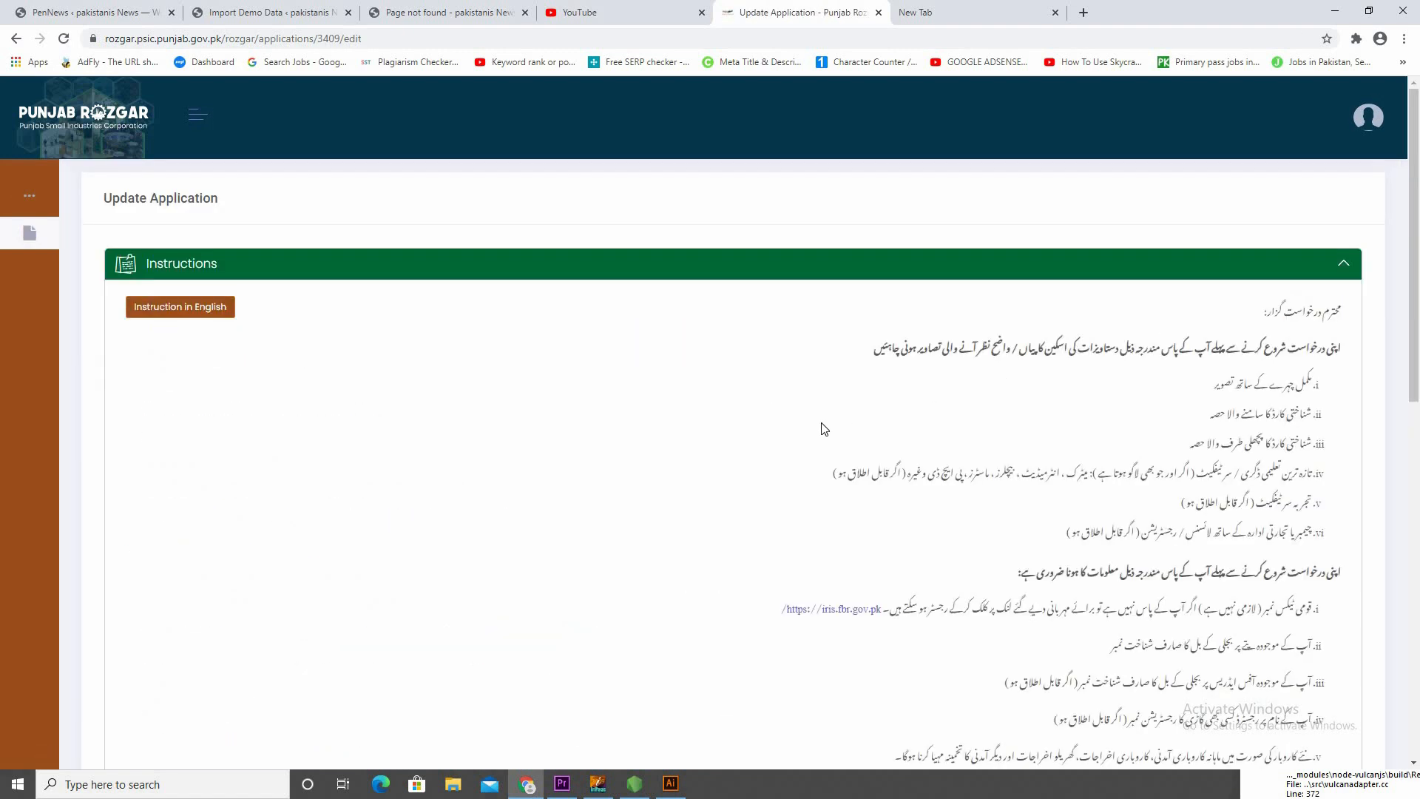
Read through the application instructions, covering the required documents, the information to have ready and the notes before the agreement checkbox
scroll(920, 577, down, 10)
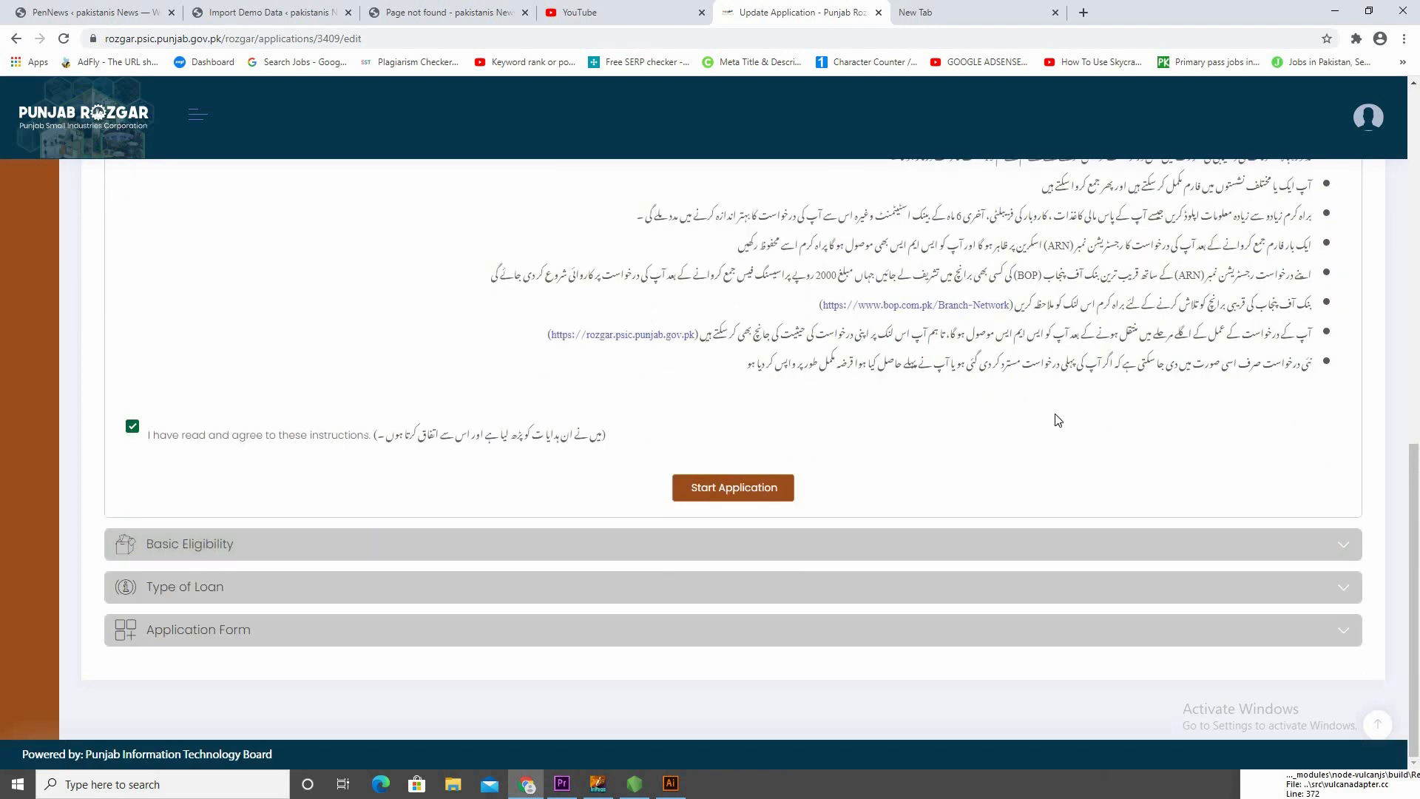
scroll(1058, 420, up, 4)
scroll(396, 511, down, 4)
scroll(491, 404, up, 15)
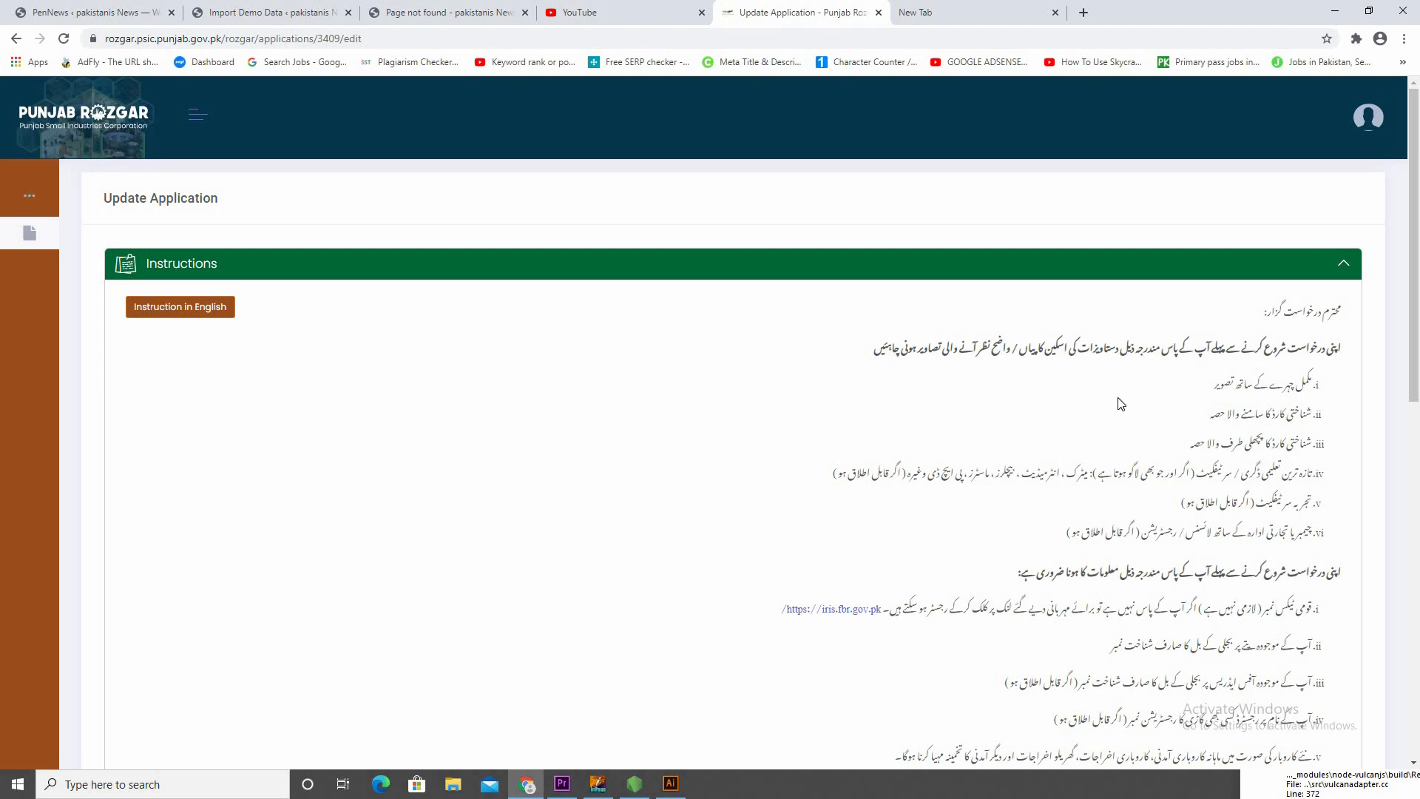
scroll(1274, 417, down, 1)
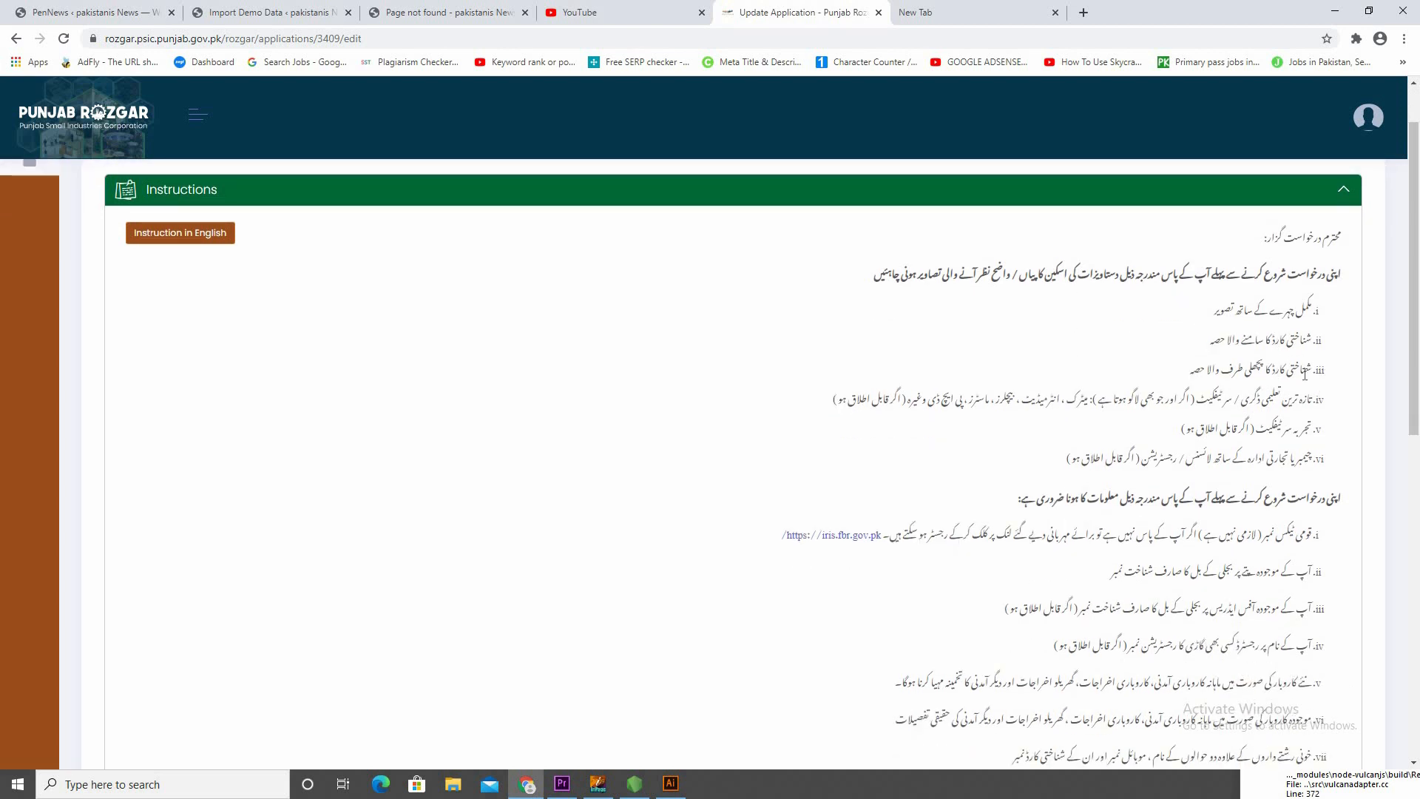
scroll(1307, 427, down, 1)
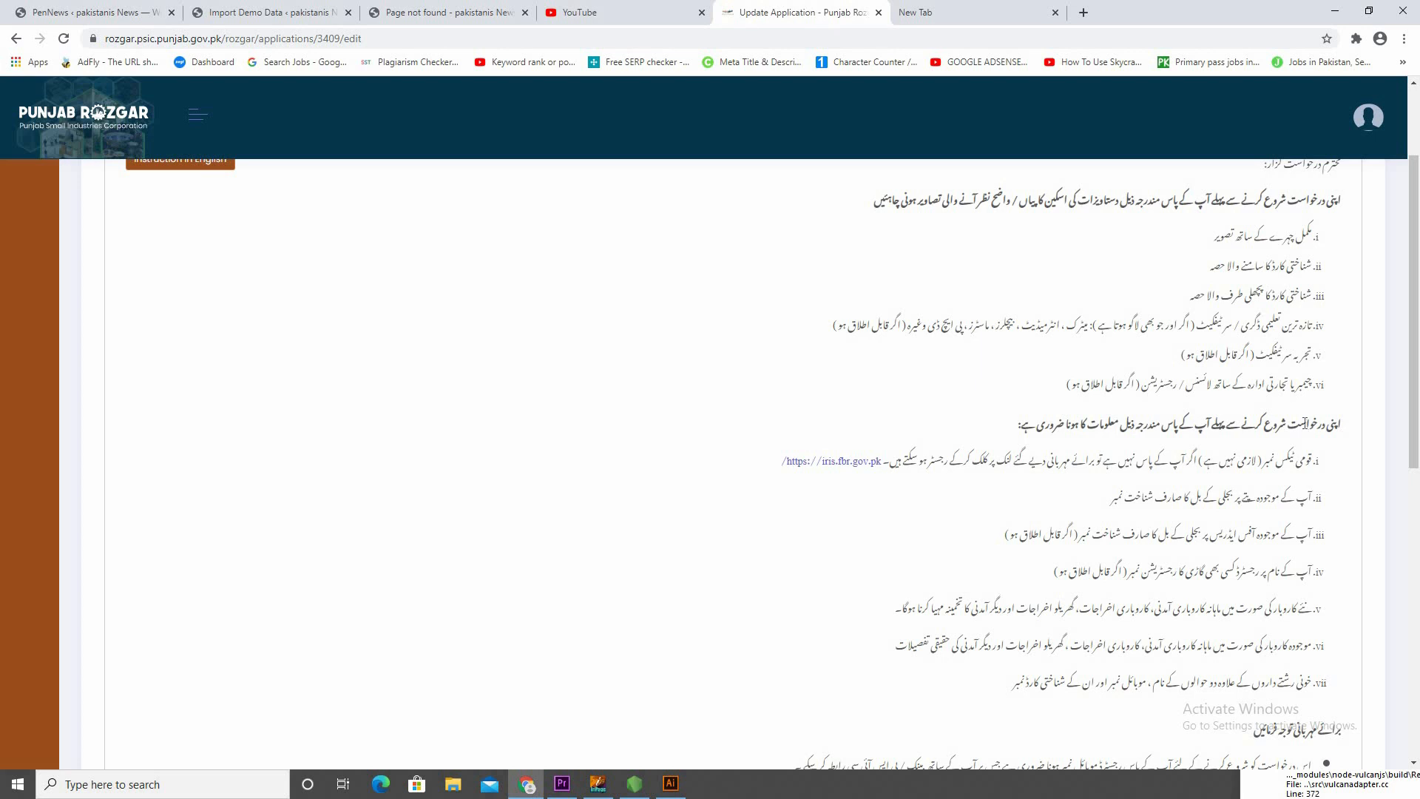
scroll(1306, 423, down, 1)
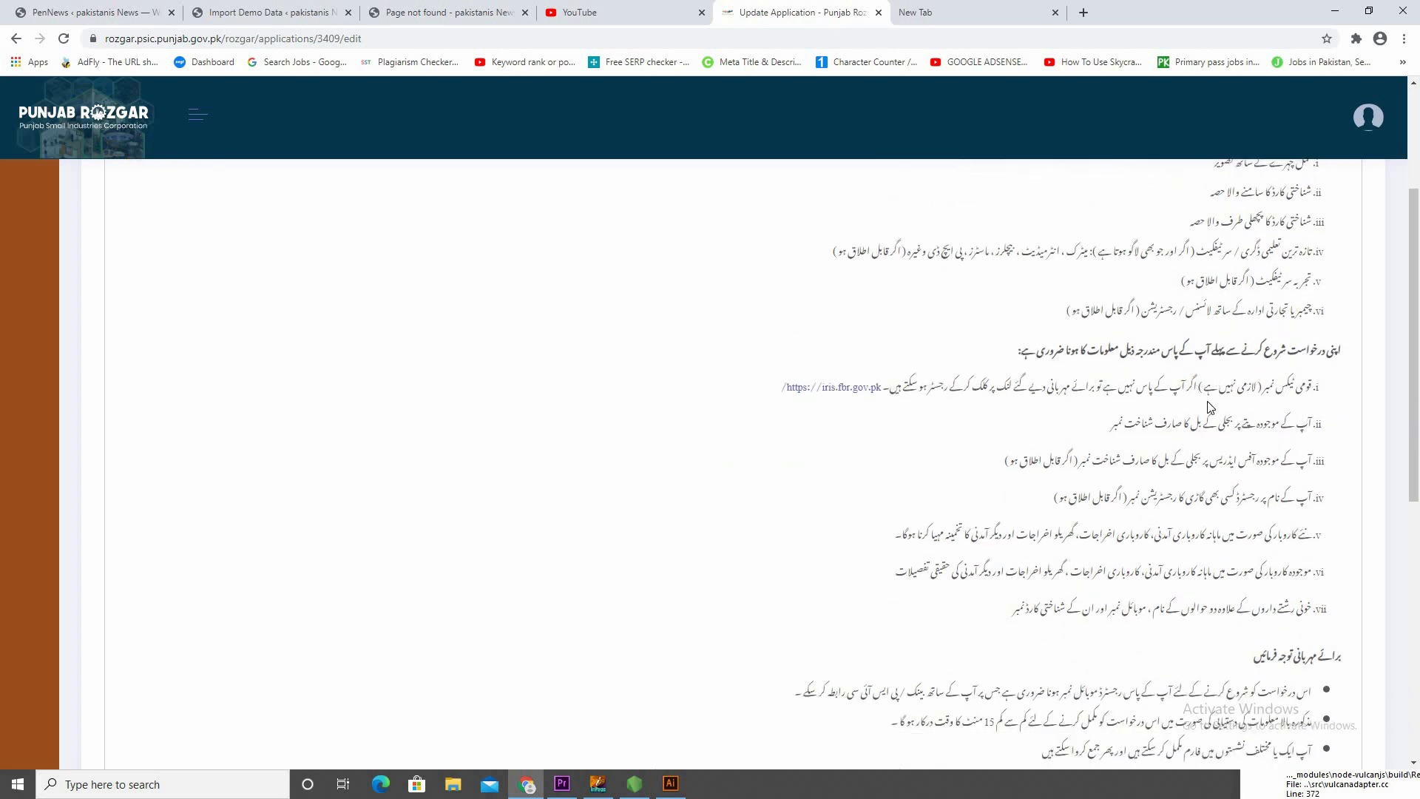
scroll(1213, 407, down, 1)
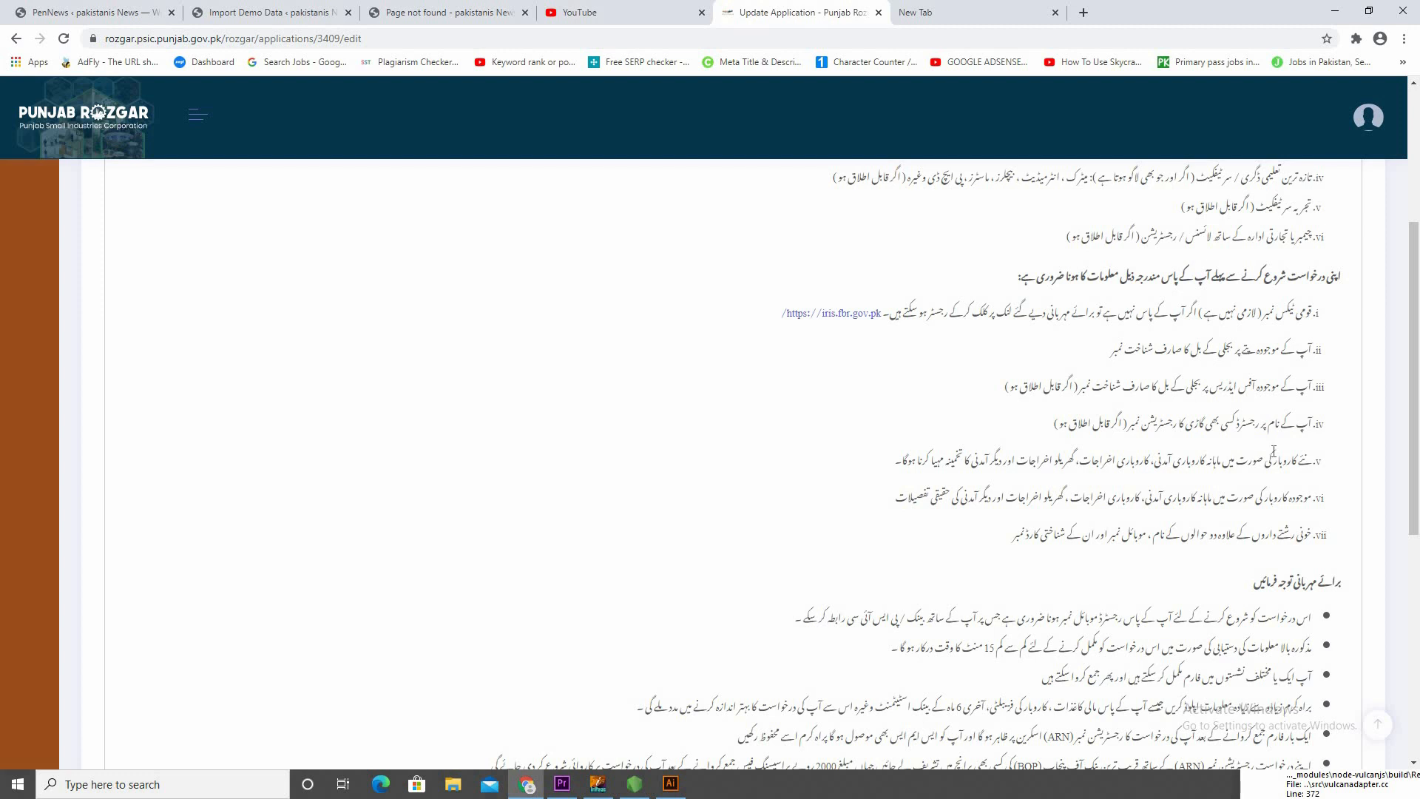
scroll(1274, 453, down, 1)
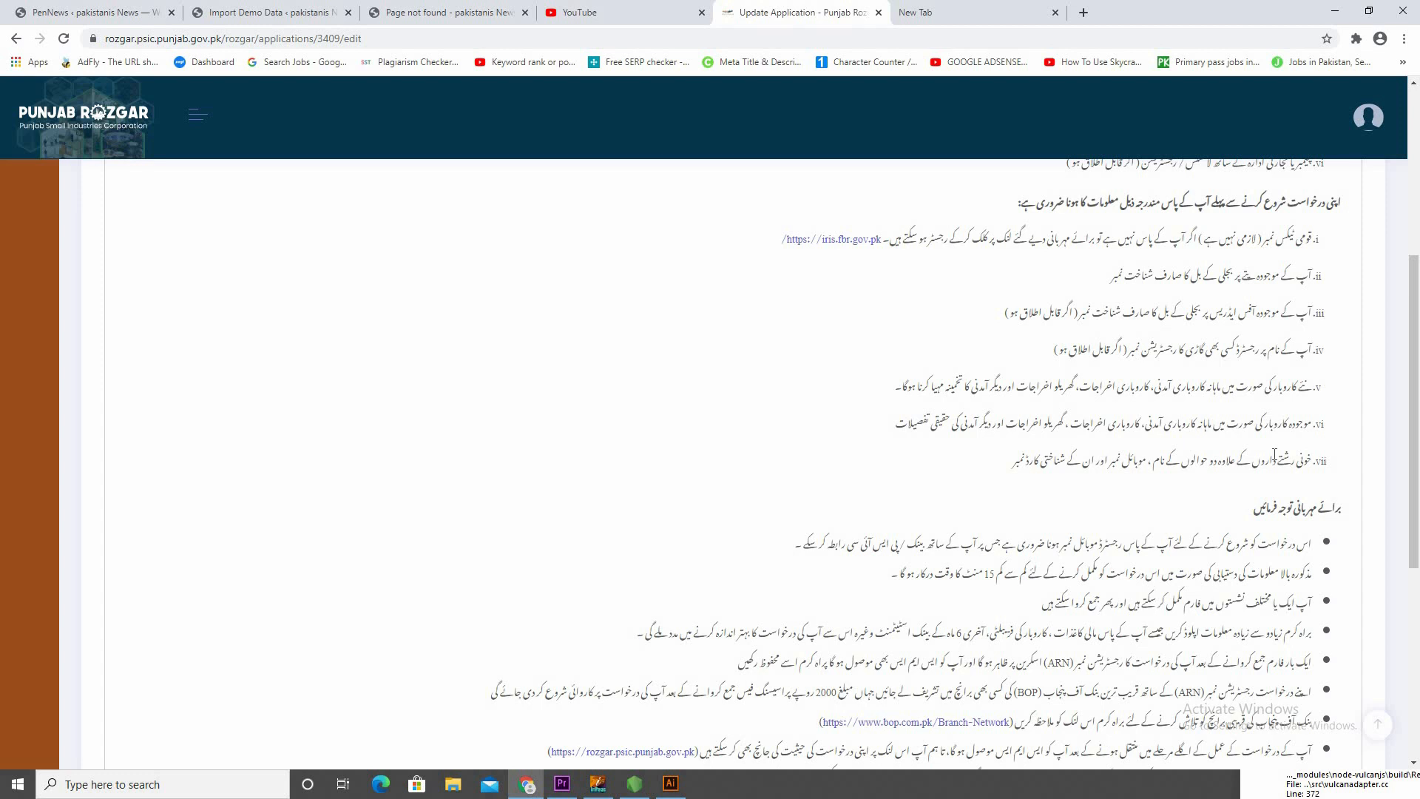
scroll(1274, 453, down, 1)
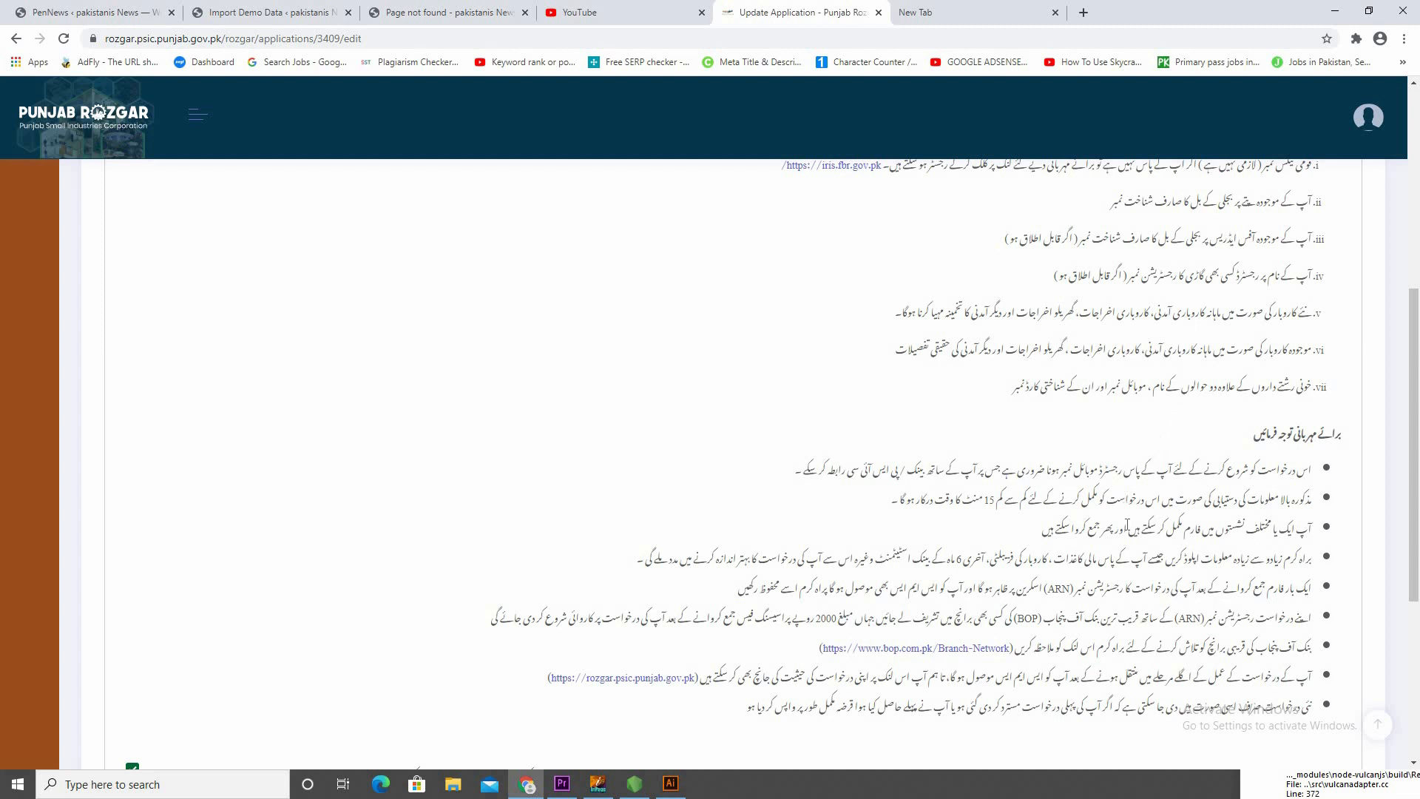
scroll(1120, 578, down, 2)
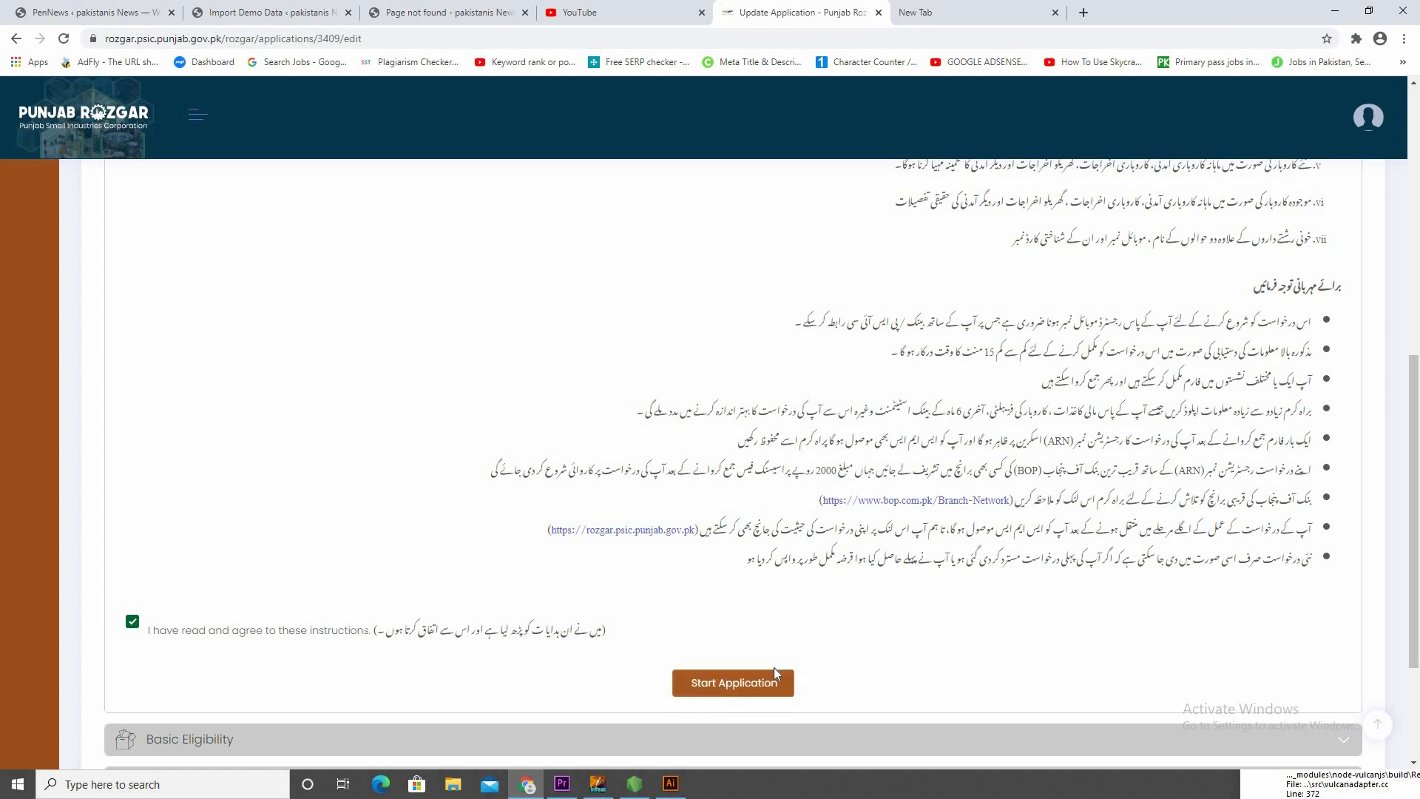
Start the application and proceed through Basic Eligibility and Type of Loan with the existing answers, keeping Punjab Rozgar Loan selected
click(760, 694)
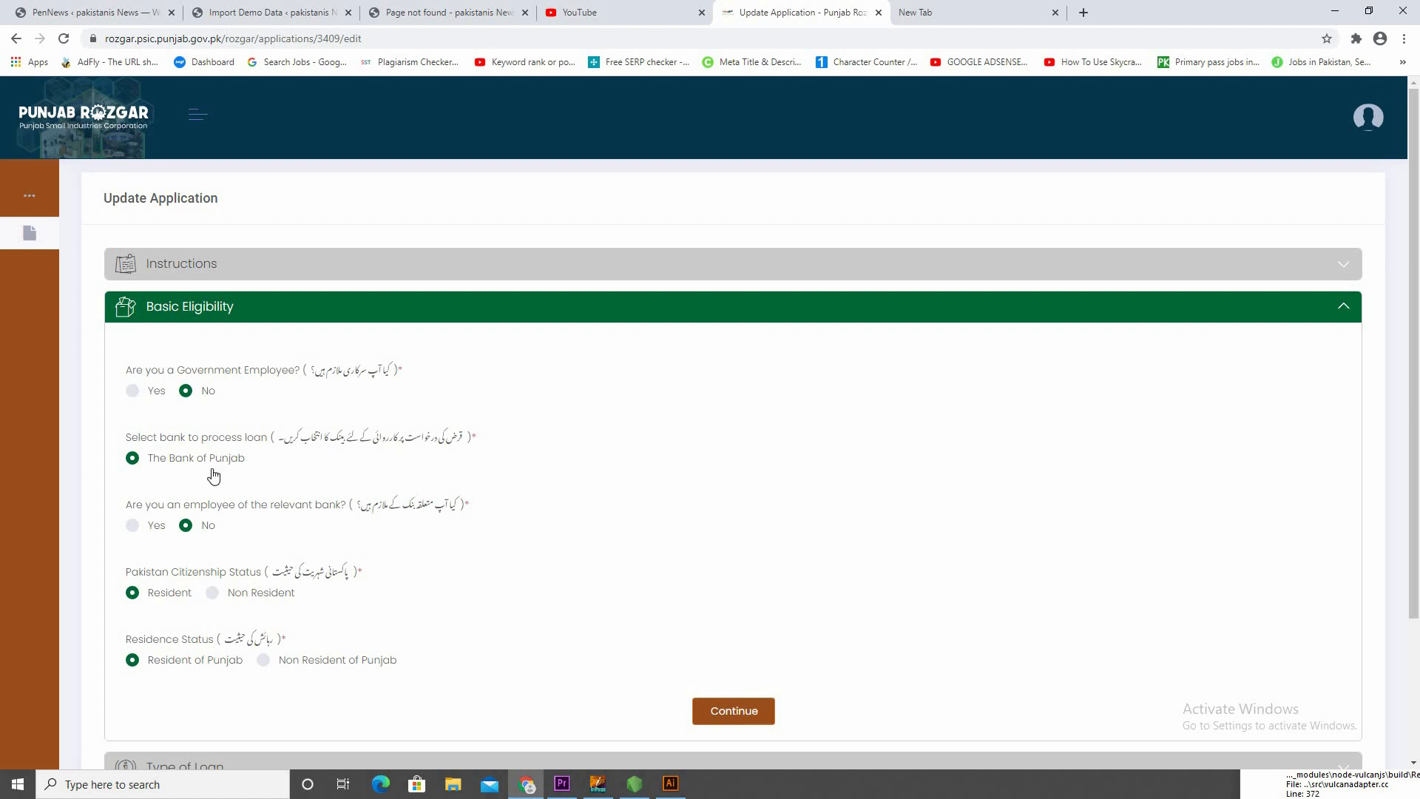
scroll(222, 422, down, 1)
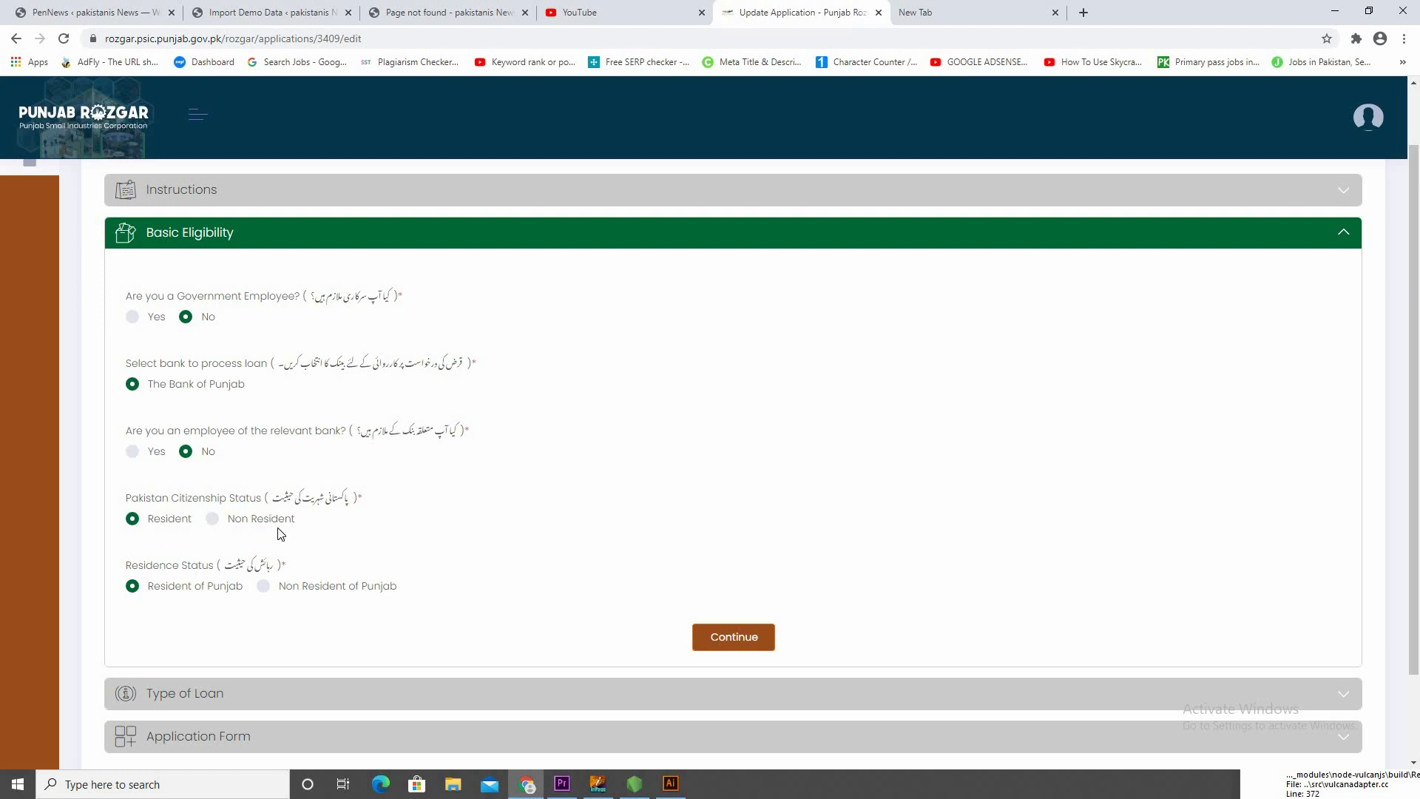
right_click(178, 525)
right_click(183, 515)
right_click(434, 529)
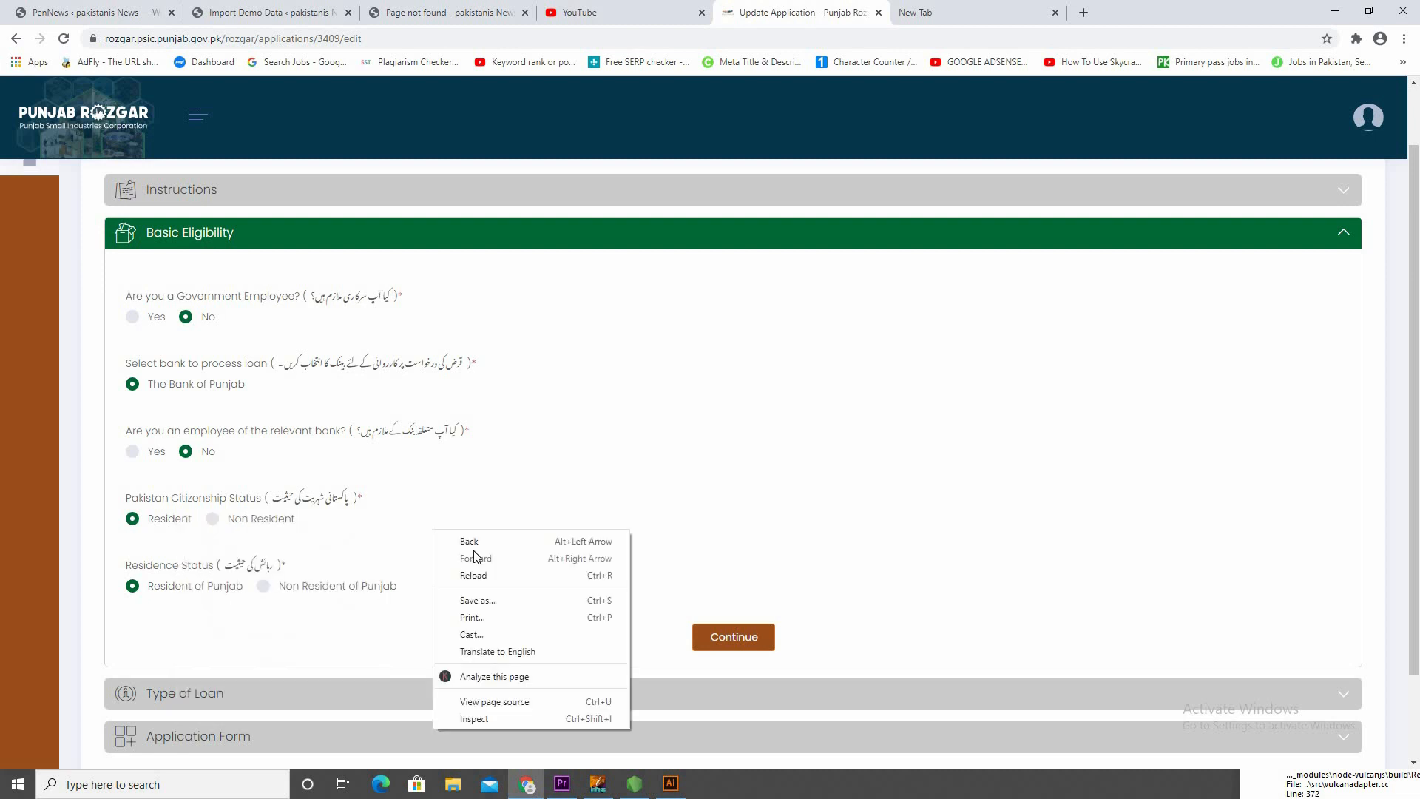
click(749, 760)
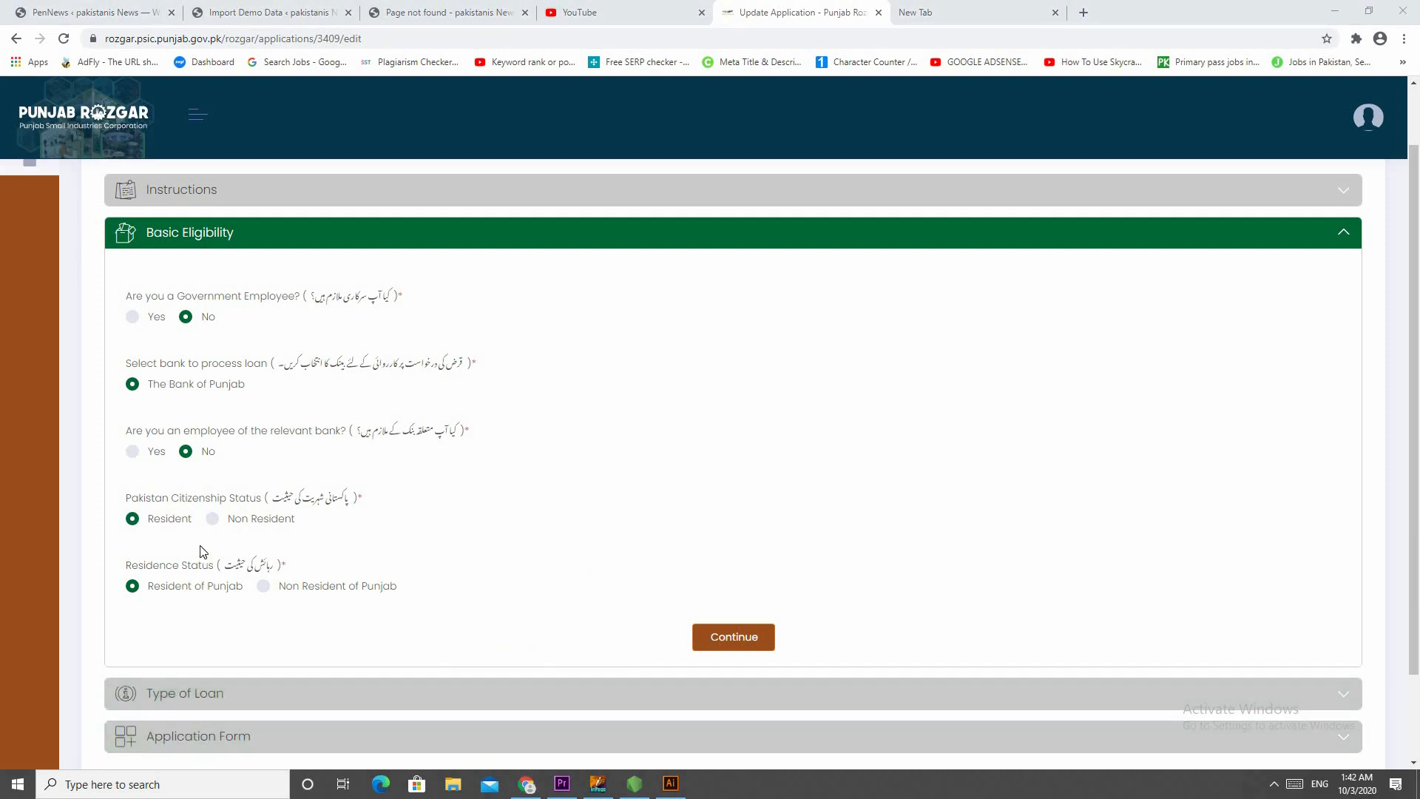
scroll(211, 551, down, 1)
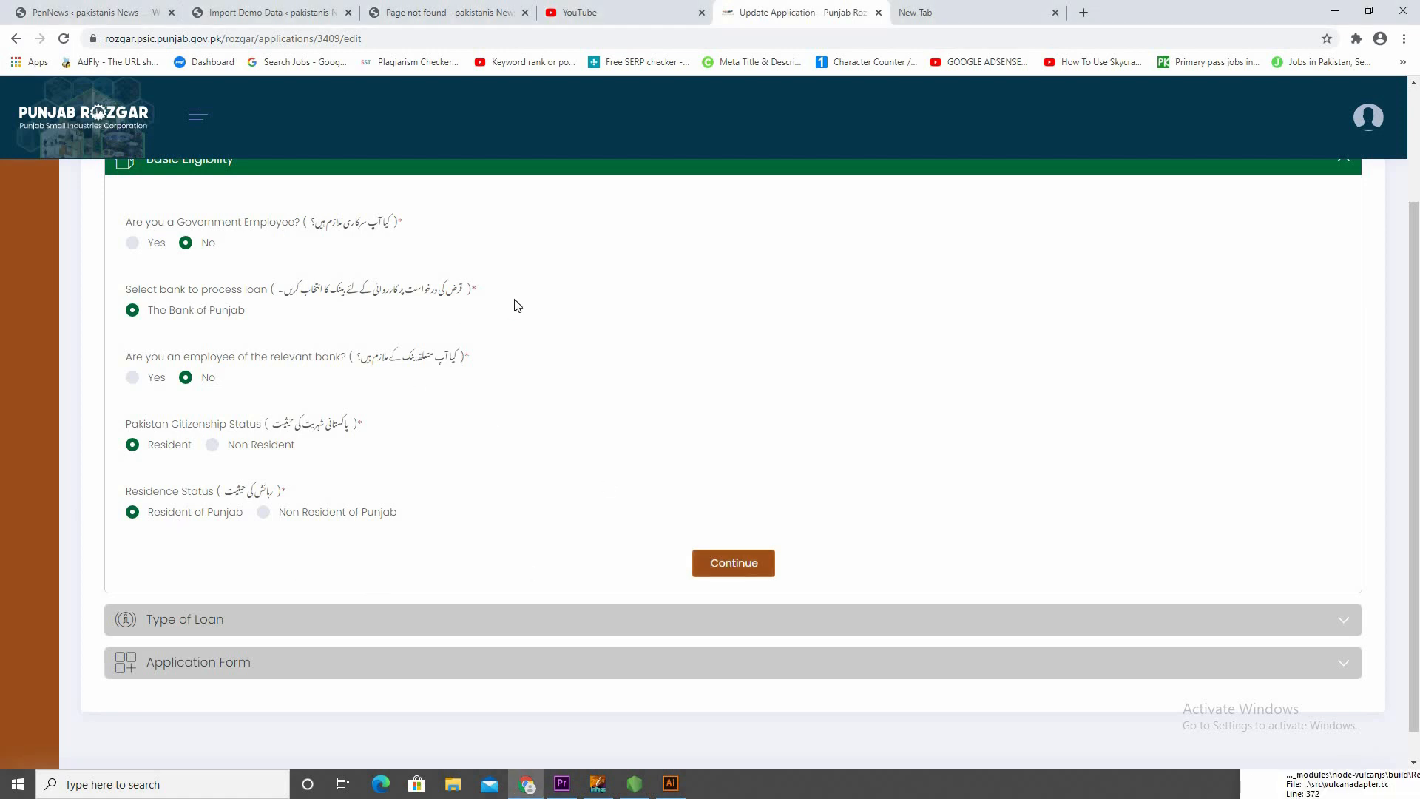
click(724, 577)
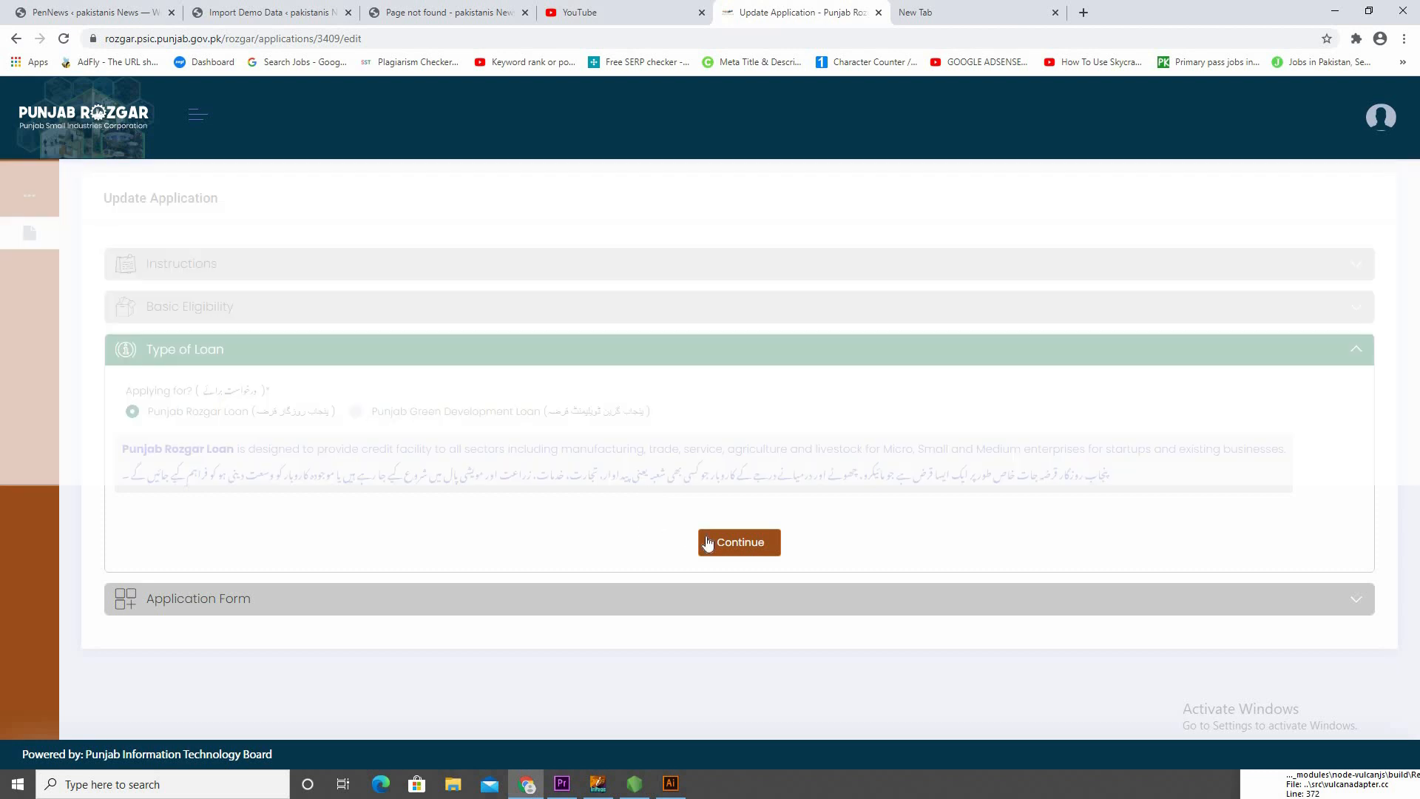
click(745, 546)
Examine the Basic Info section of the application form and the file chooser for the applicant's photo without choosing a file
scroll(605, 574, down, 2)
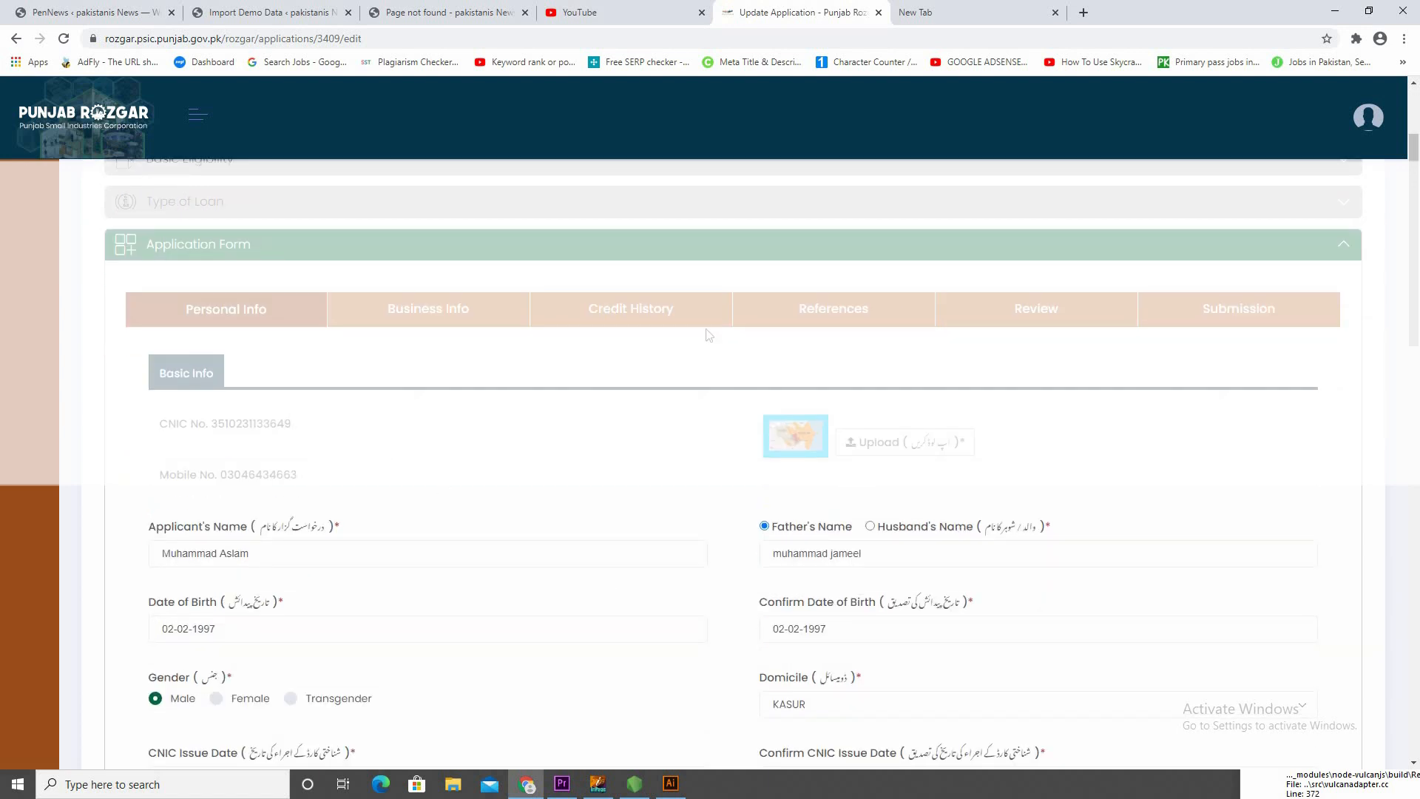
scroll(595, 396, down, 2)
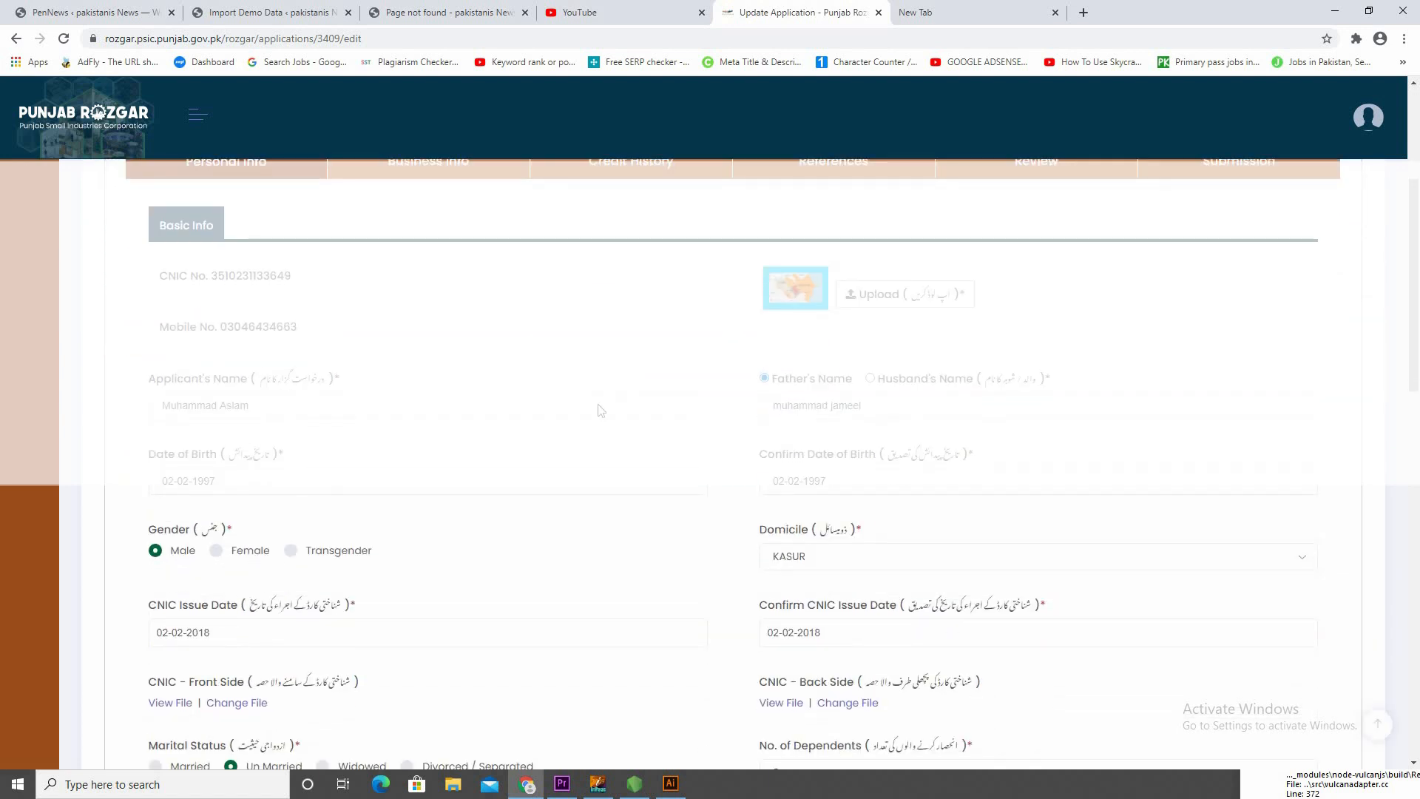
scroll(601, 410, up, 1)
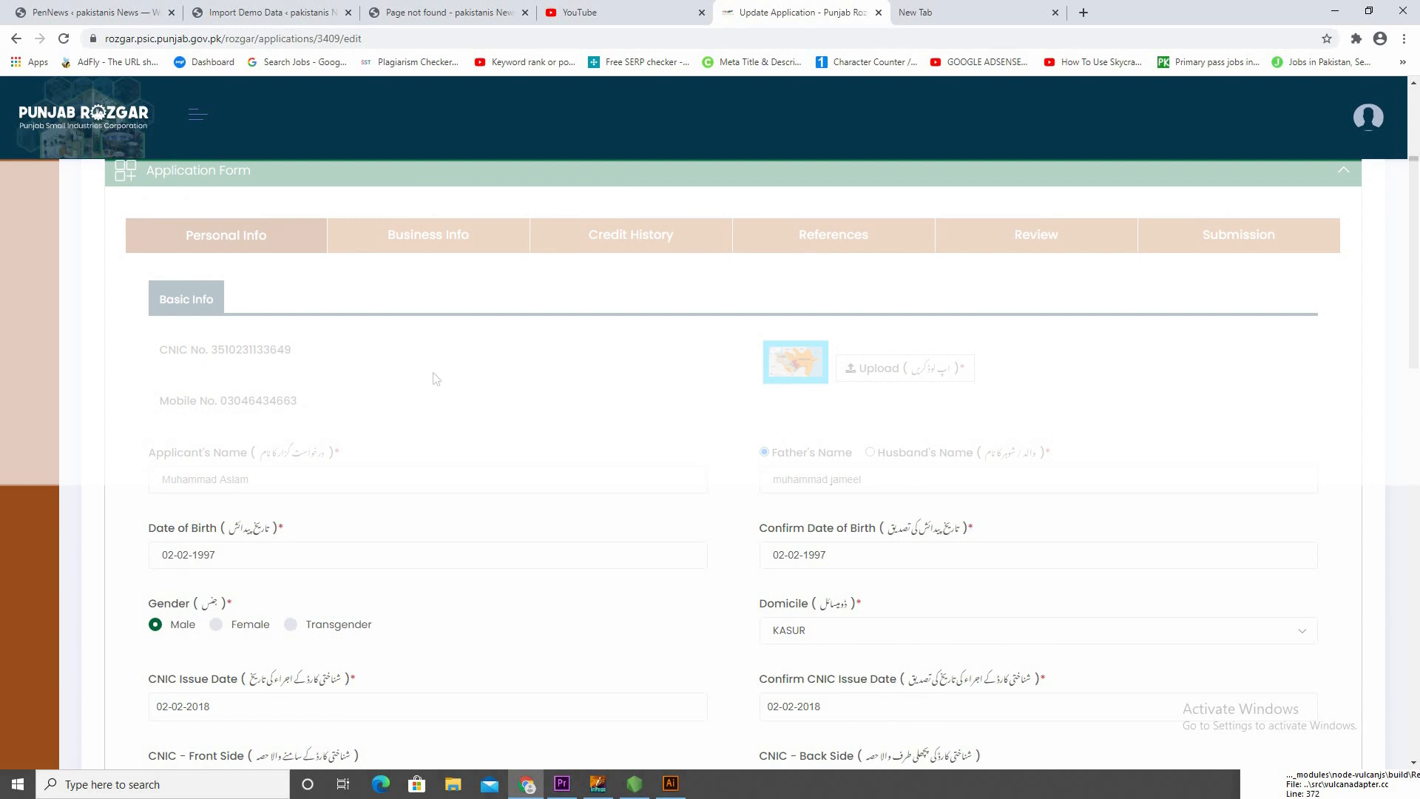
scroll(590, 398, down, 2)
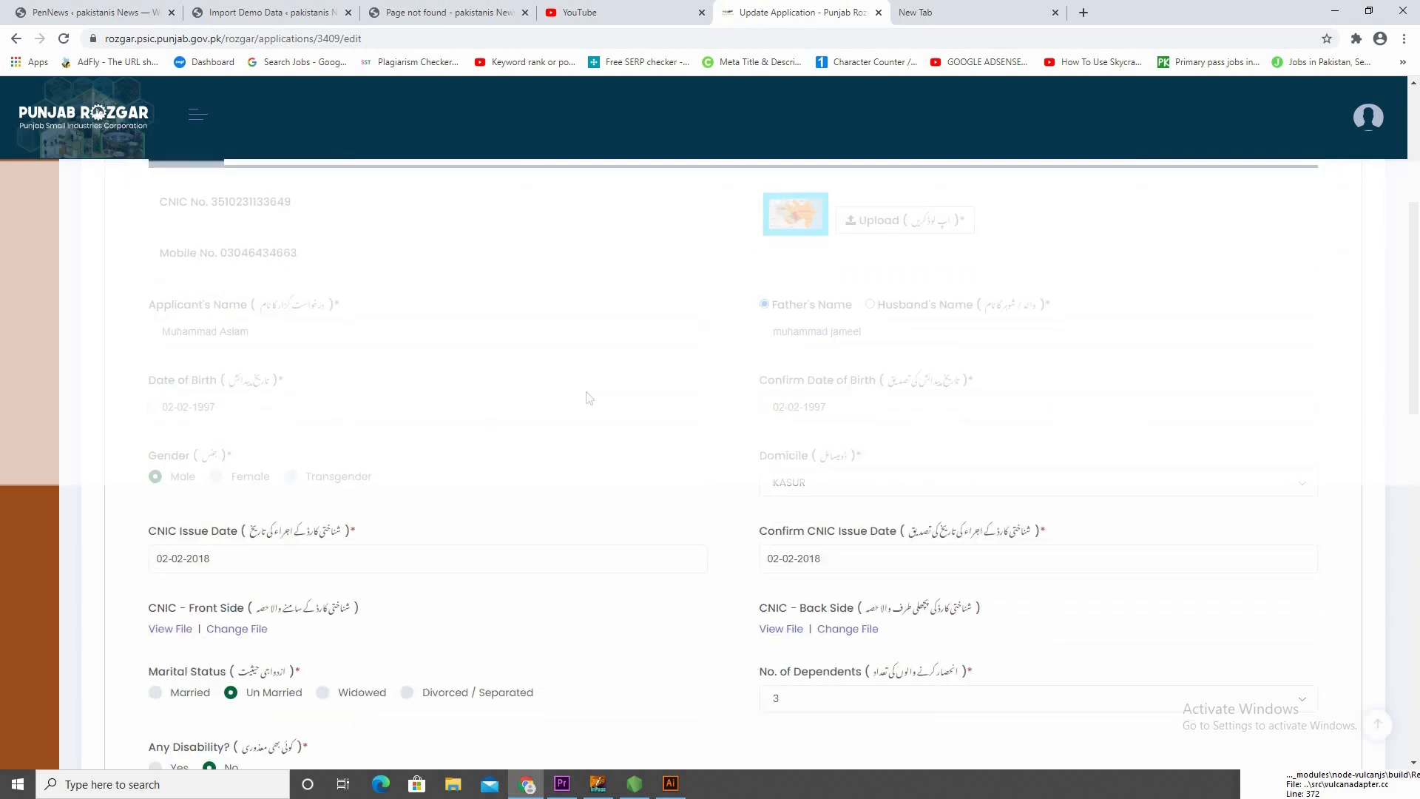
click(869, 225)
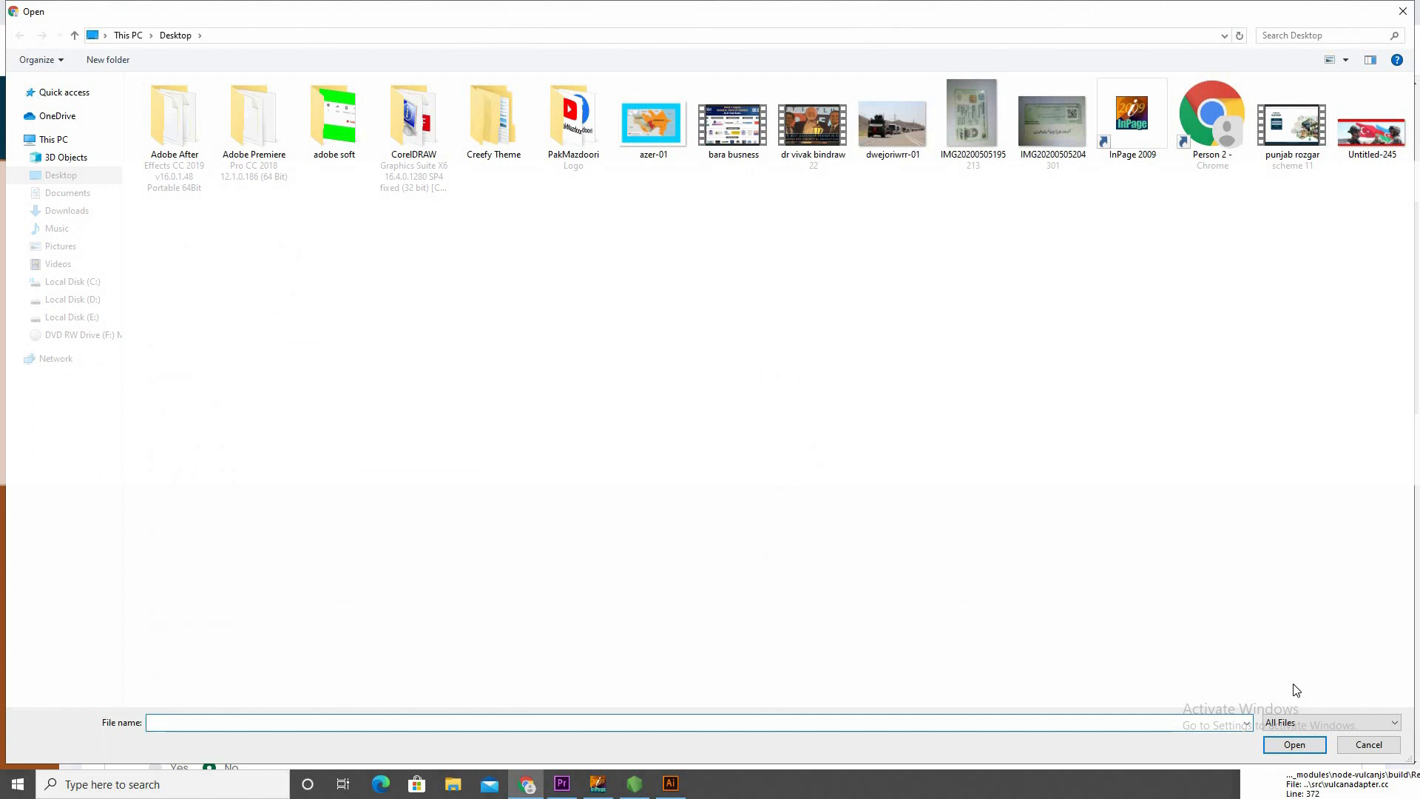
click(1345, 744)
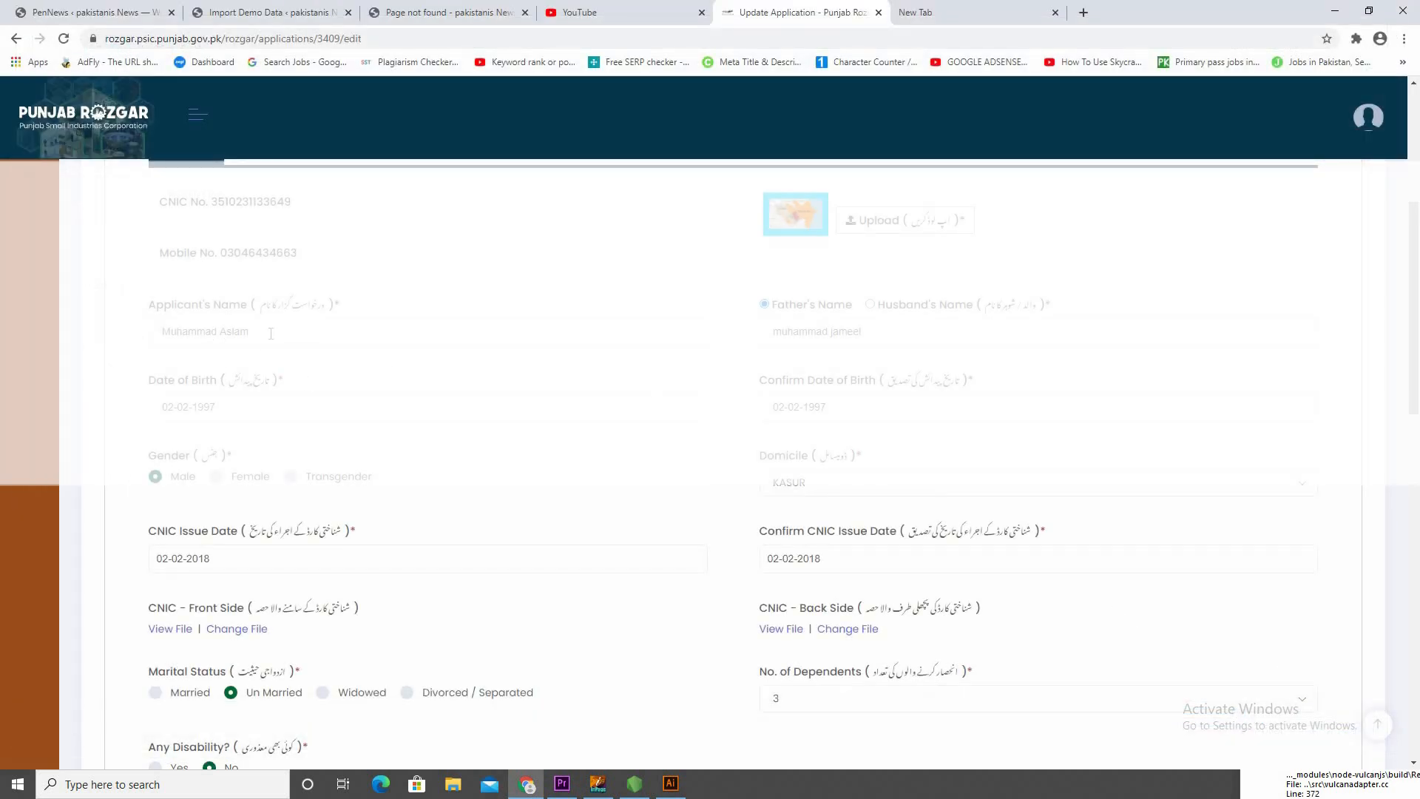
Examine the applicant's name, father's name, date of birth and remaining Basic Info fields down to Qualification Details
click(273, 330)
click(560, 245)
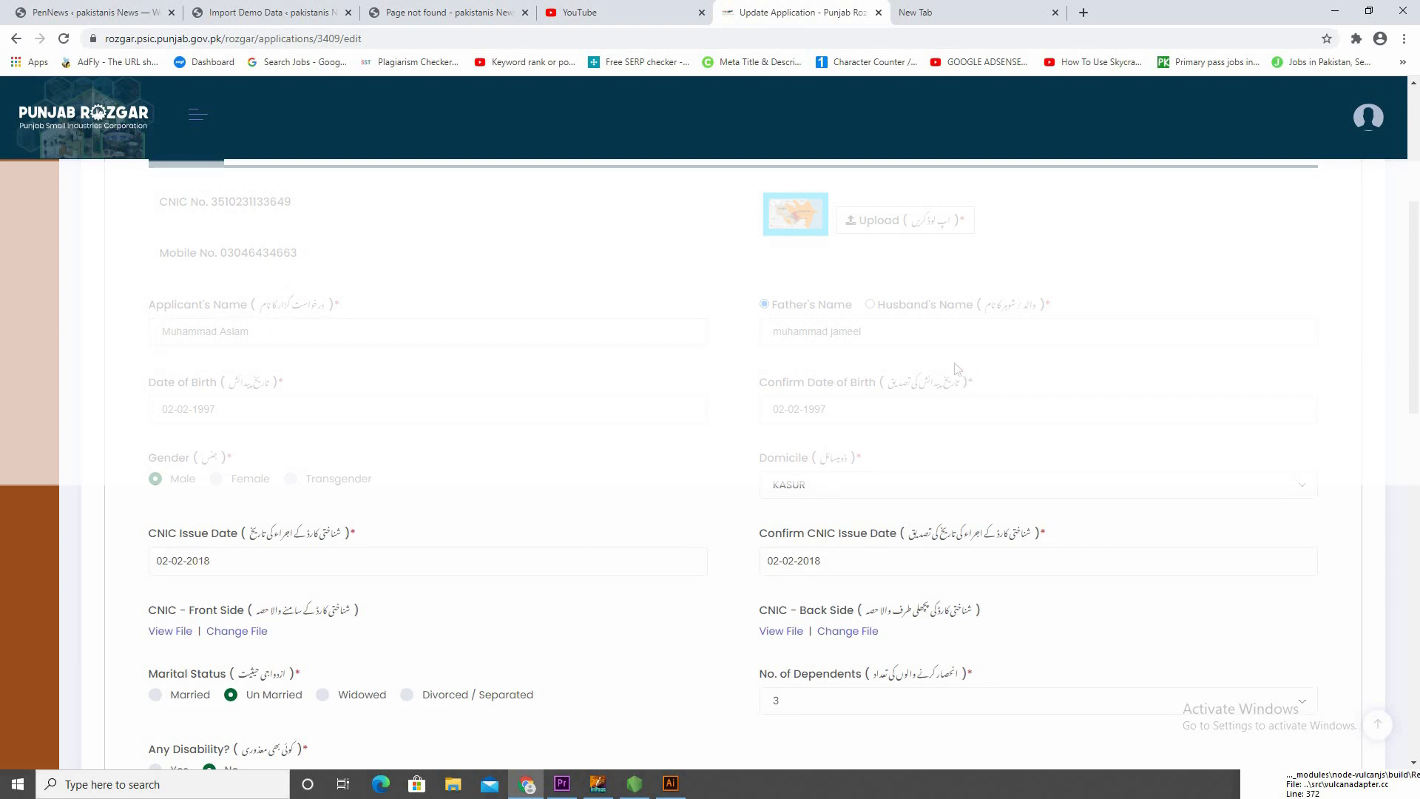
click(917, 341)
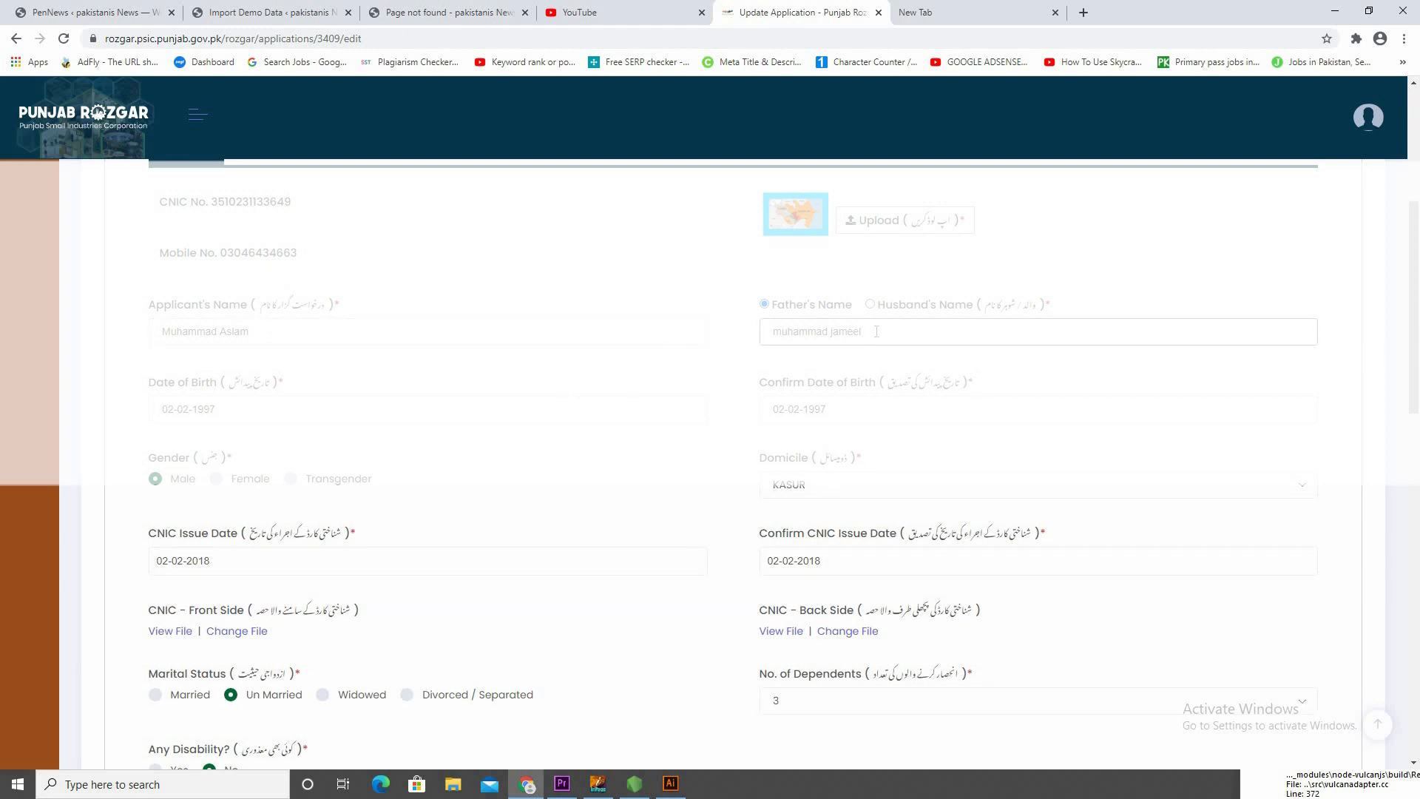
click(235, 383)
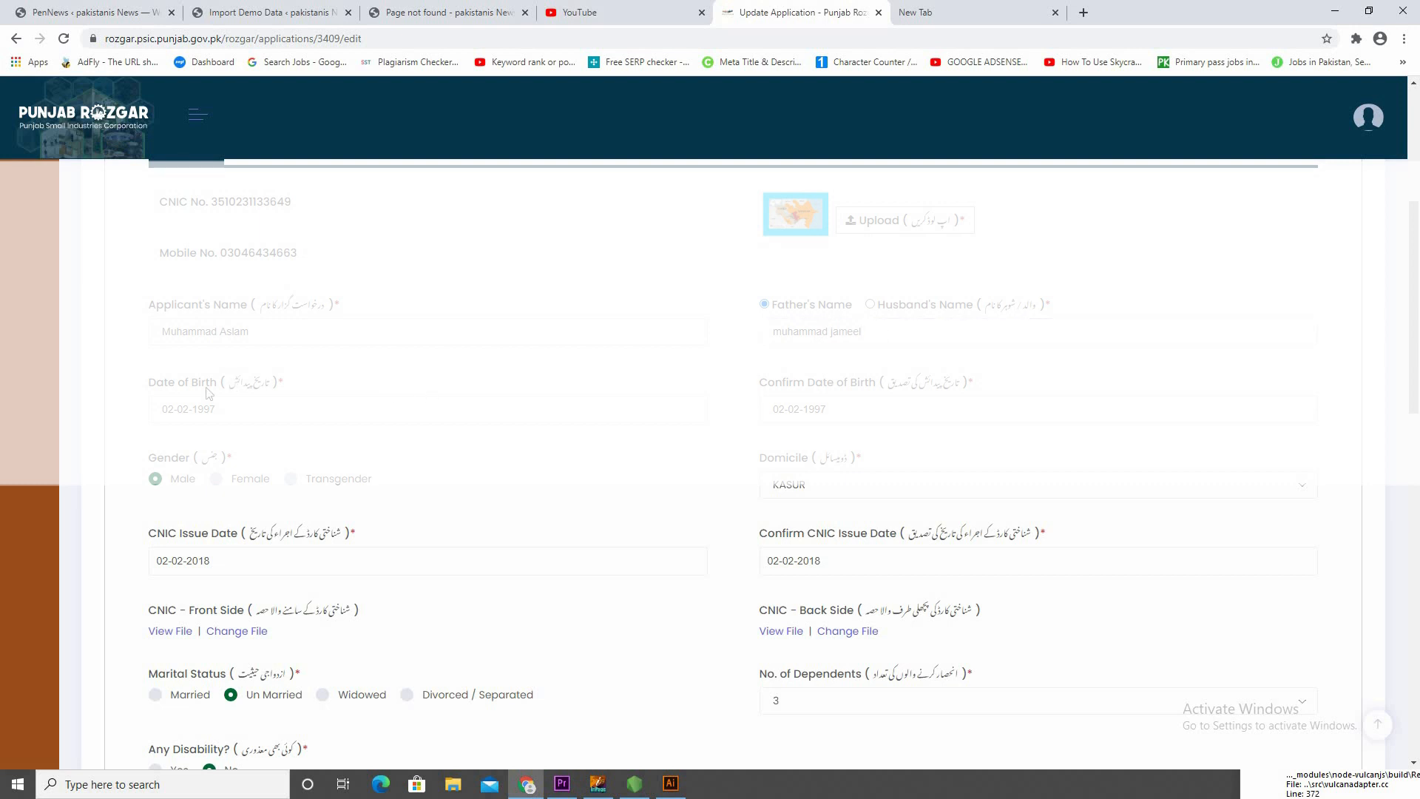
scroll(238, 362, down, 1)
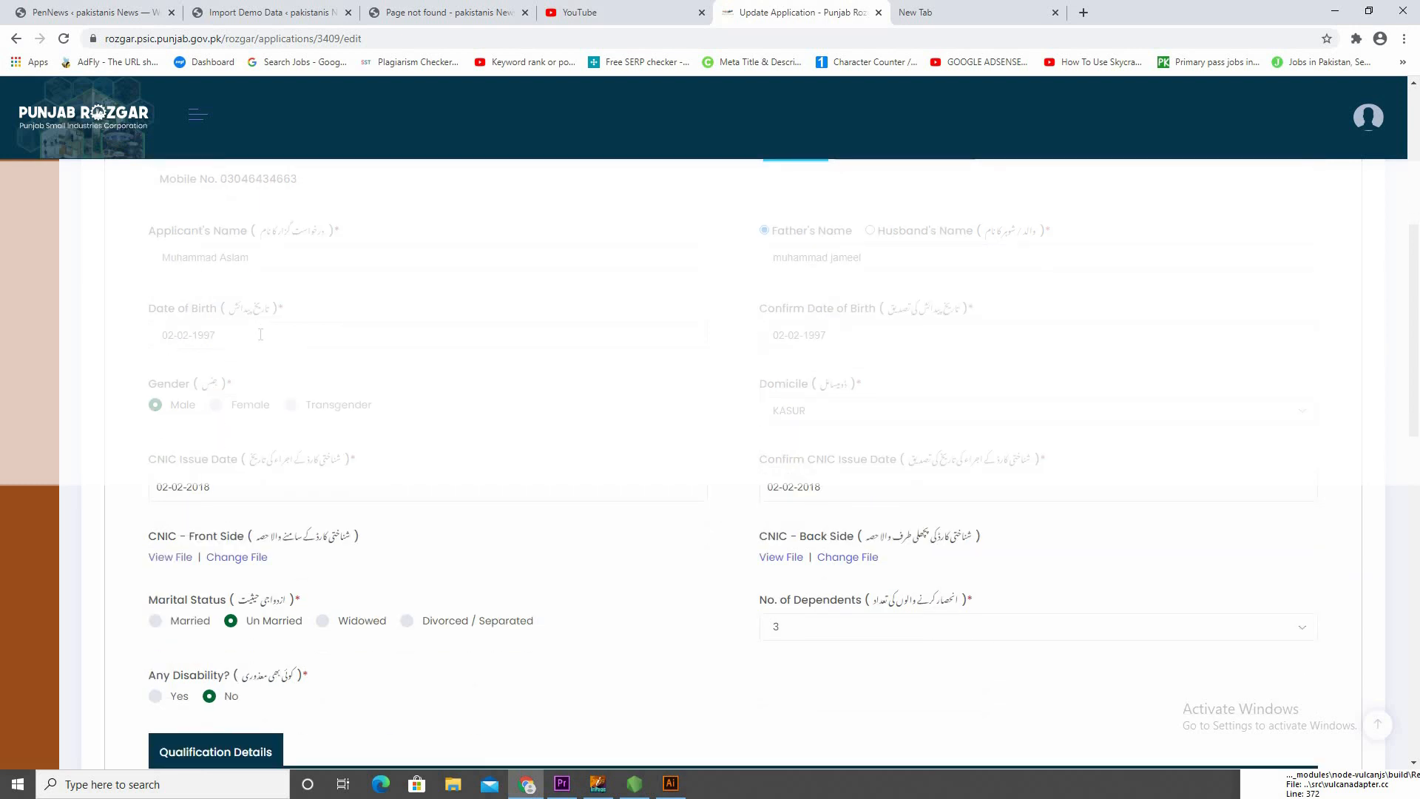
click(261, 335)
click(404, 271)
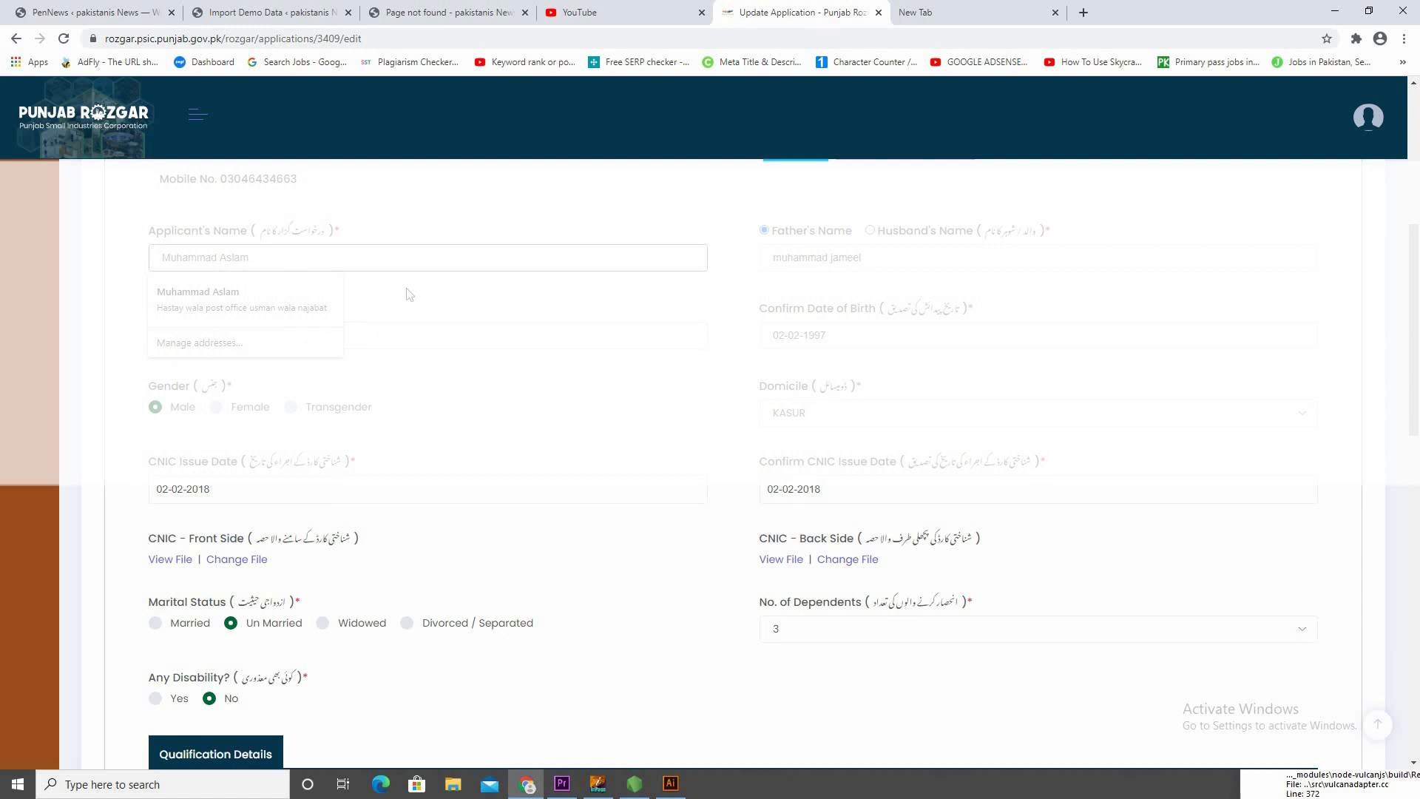
click(408, 293)
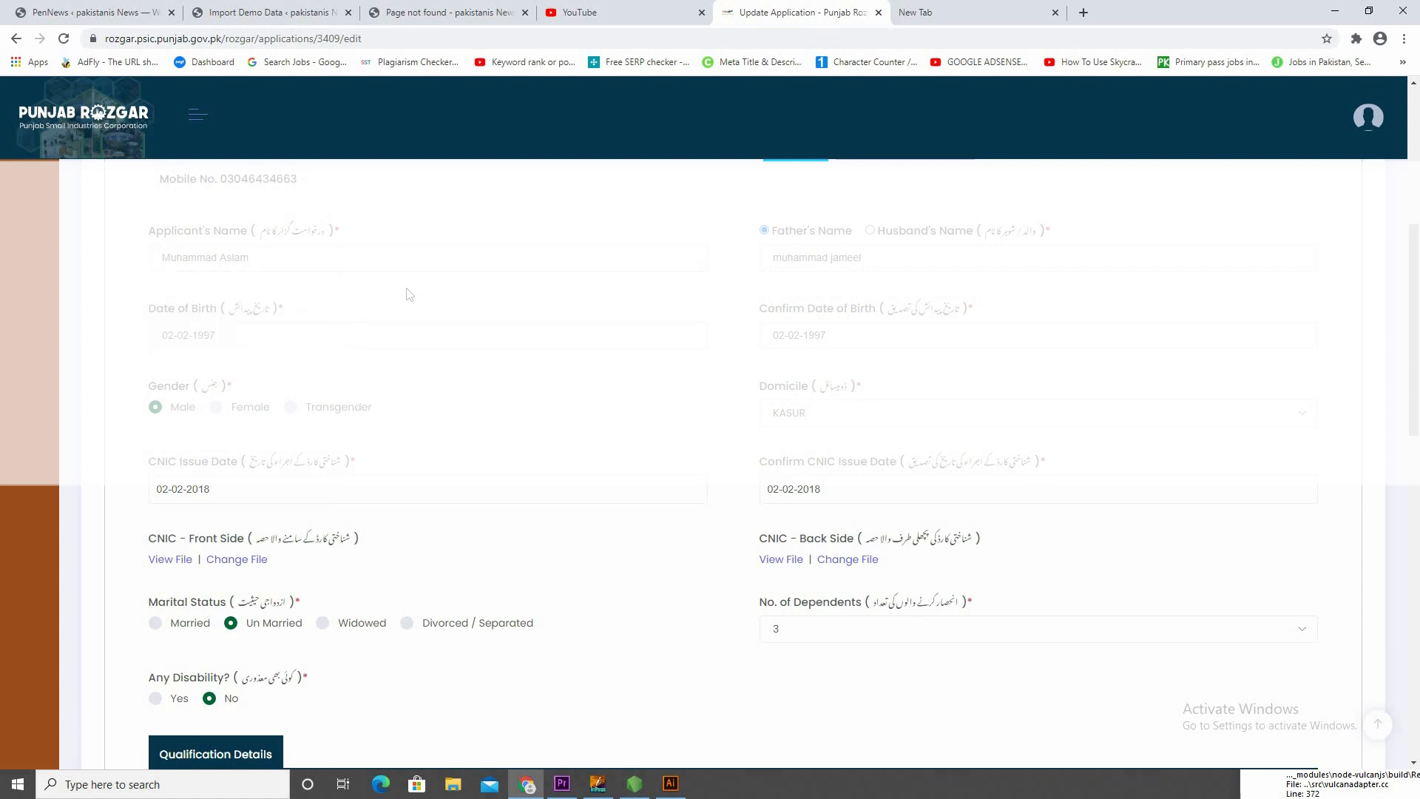
click(835, 335)
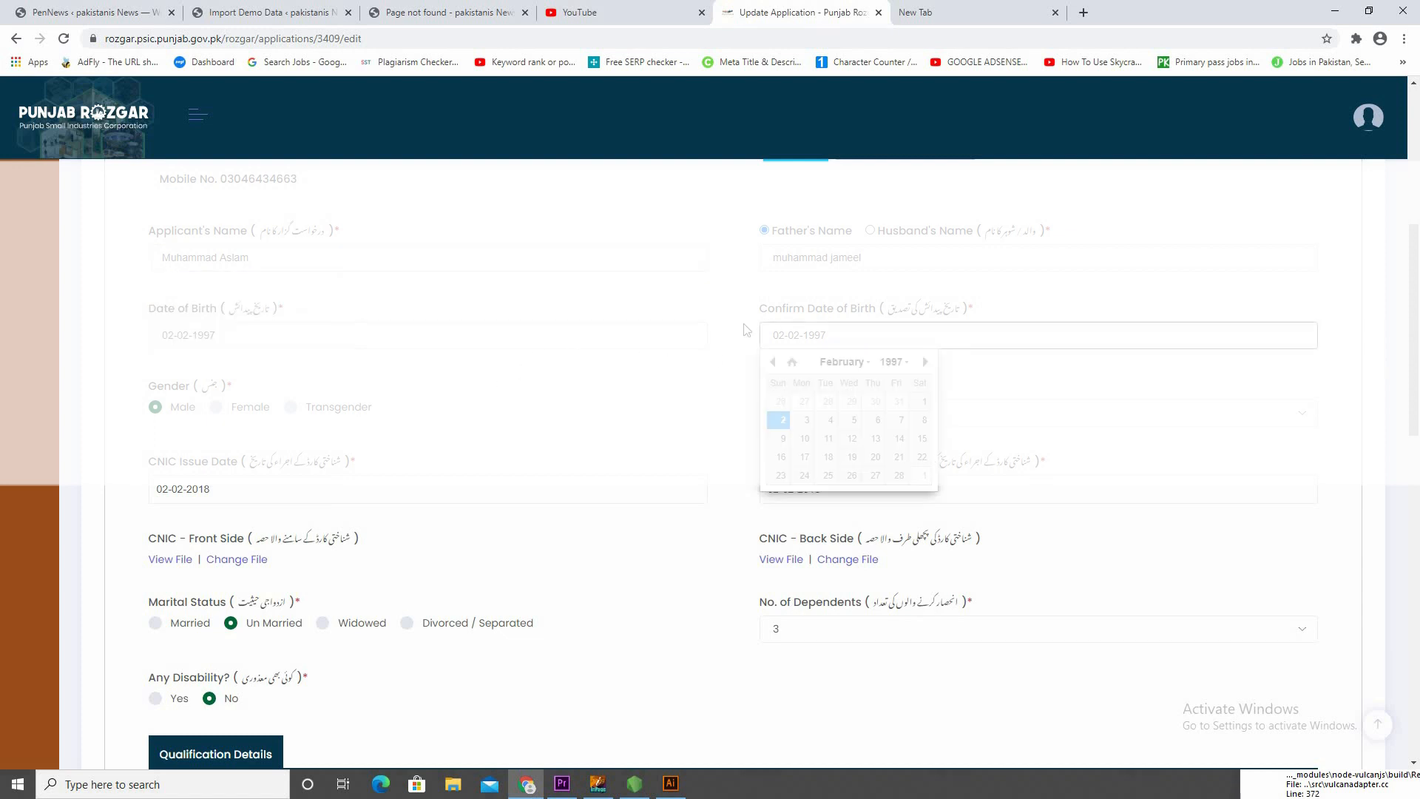
click(747, 327)
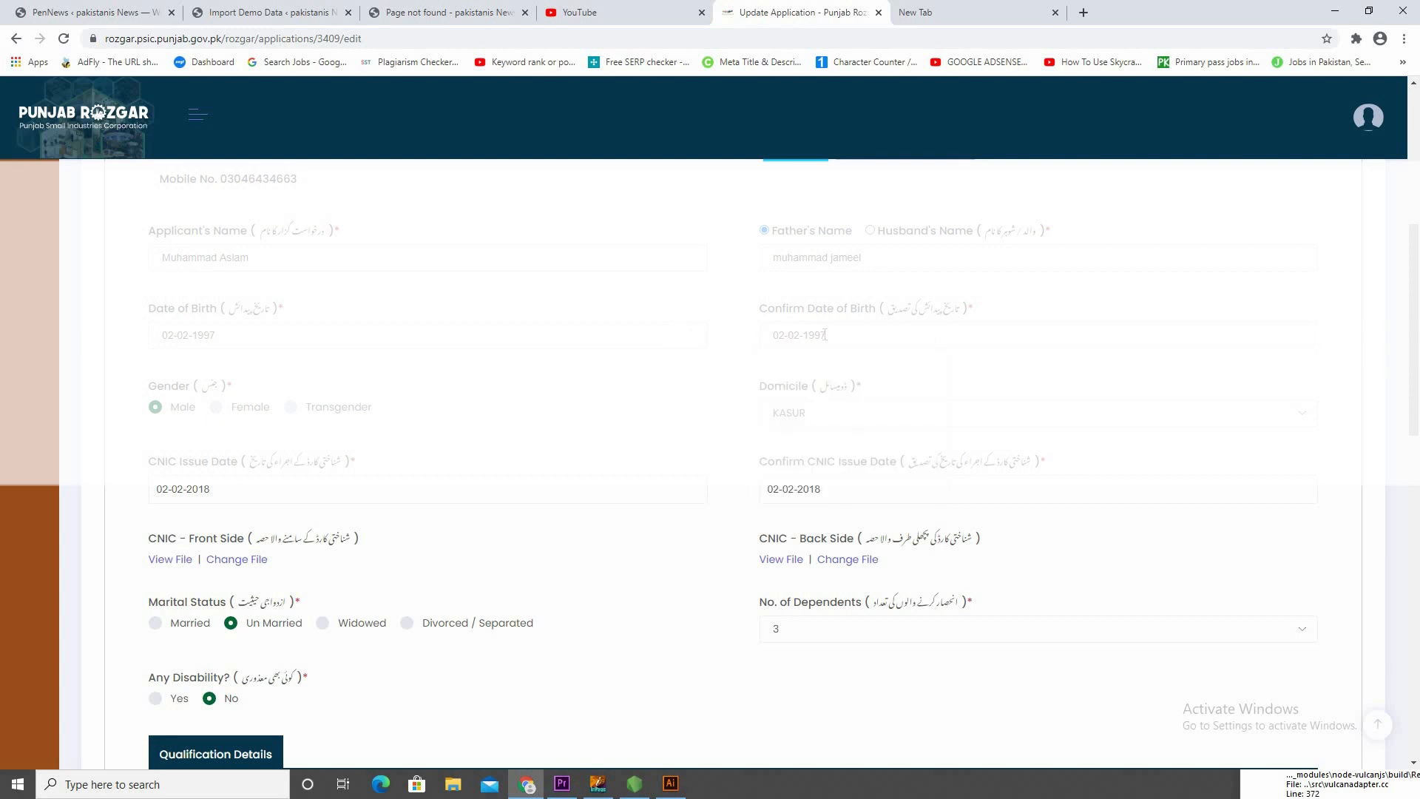
scroll(207, 425, down, 1)
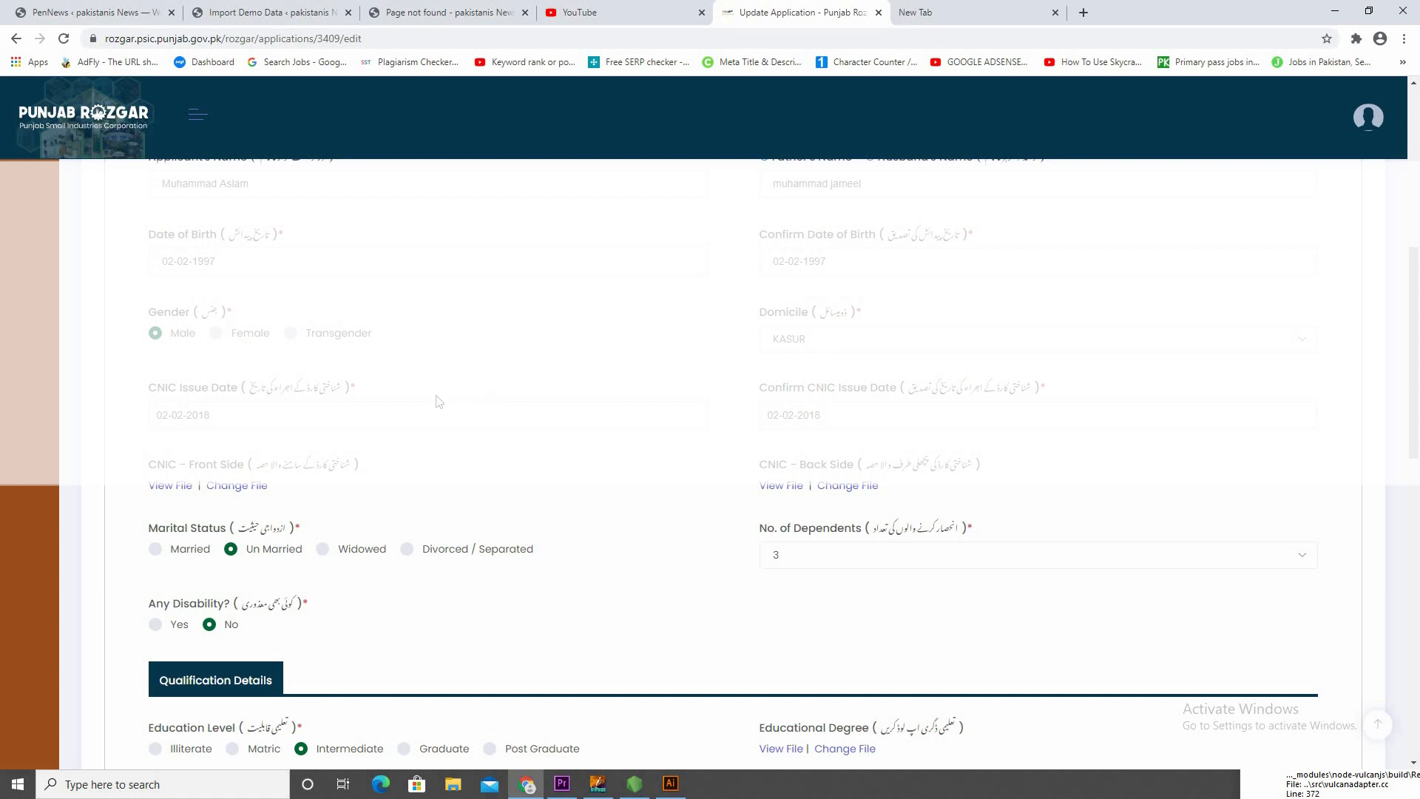
scroll(439, 402, down, 1)
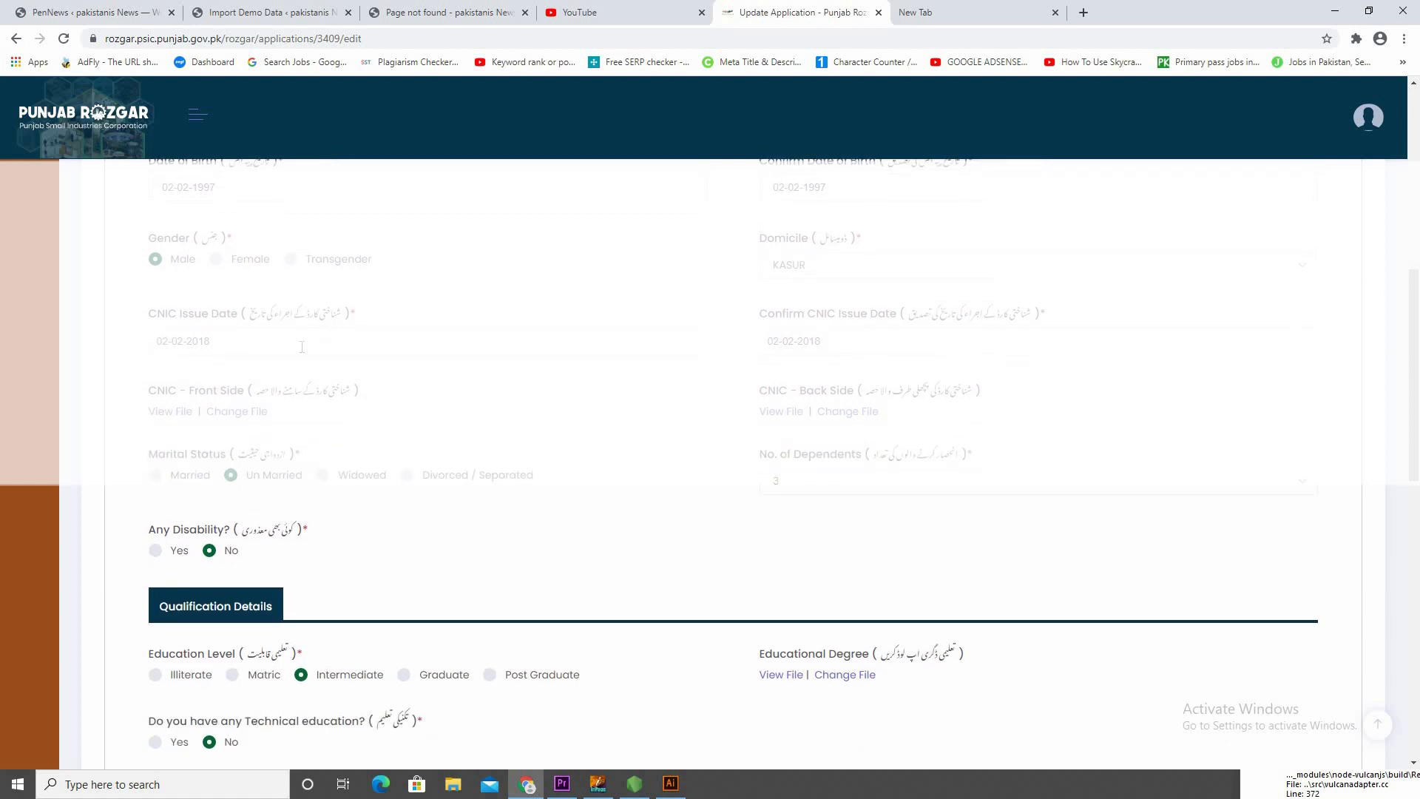
Examine the CNIC fields and the choices offered for No. of Dependents, leaving the selection as it is
click(259, 345)
click(555, 288)
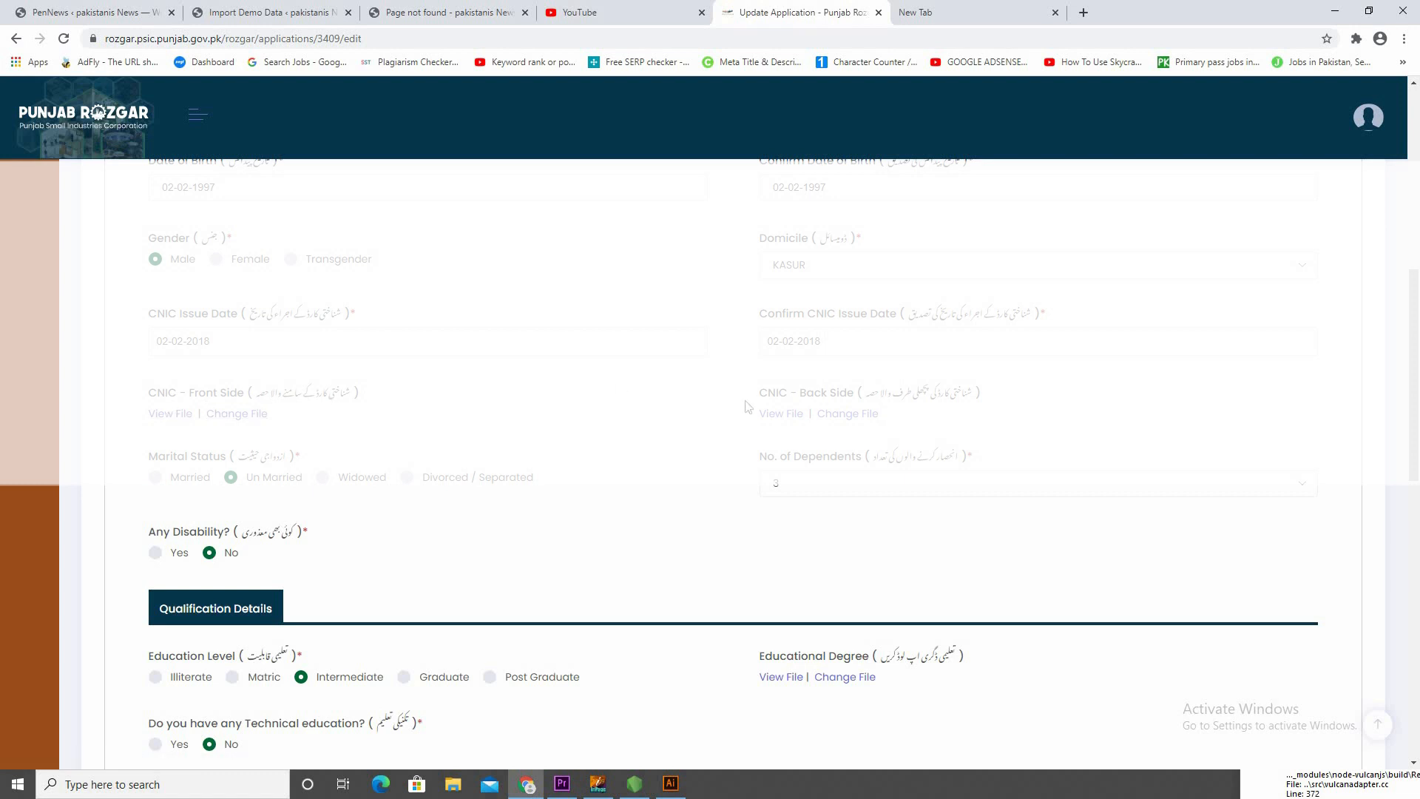
scroll(710, 444, down, 1)
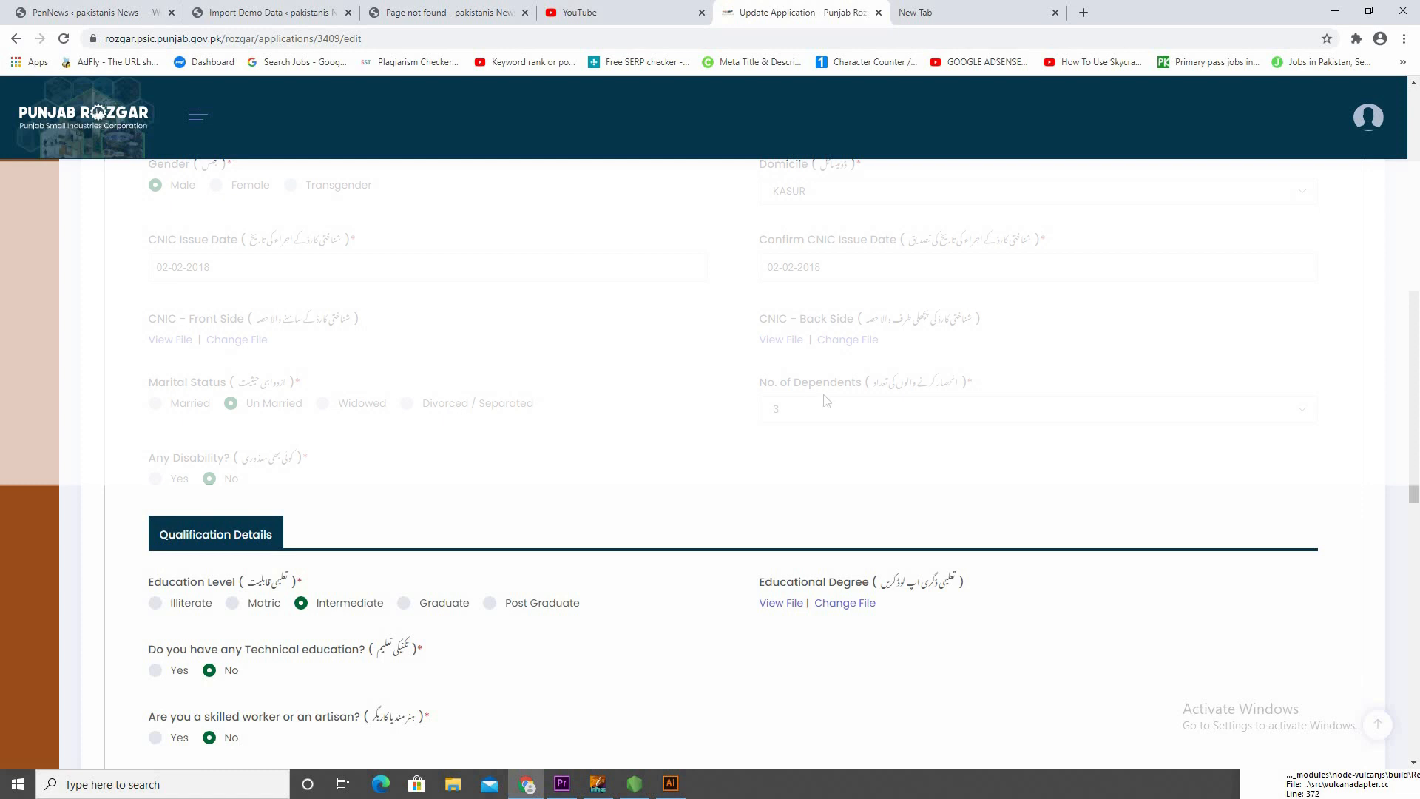
click(887, 409)
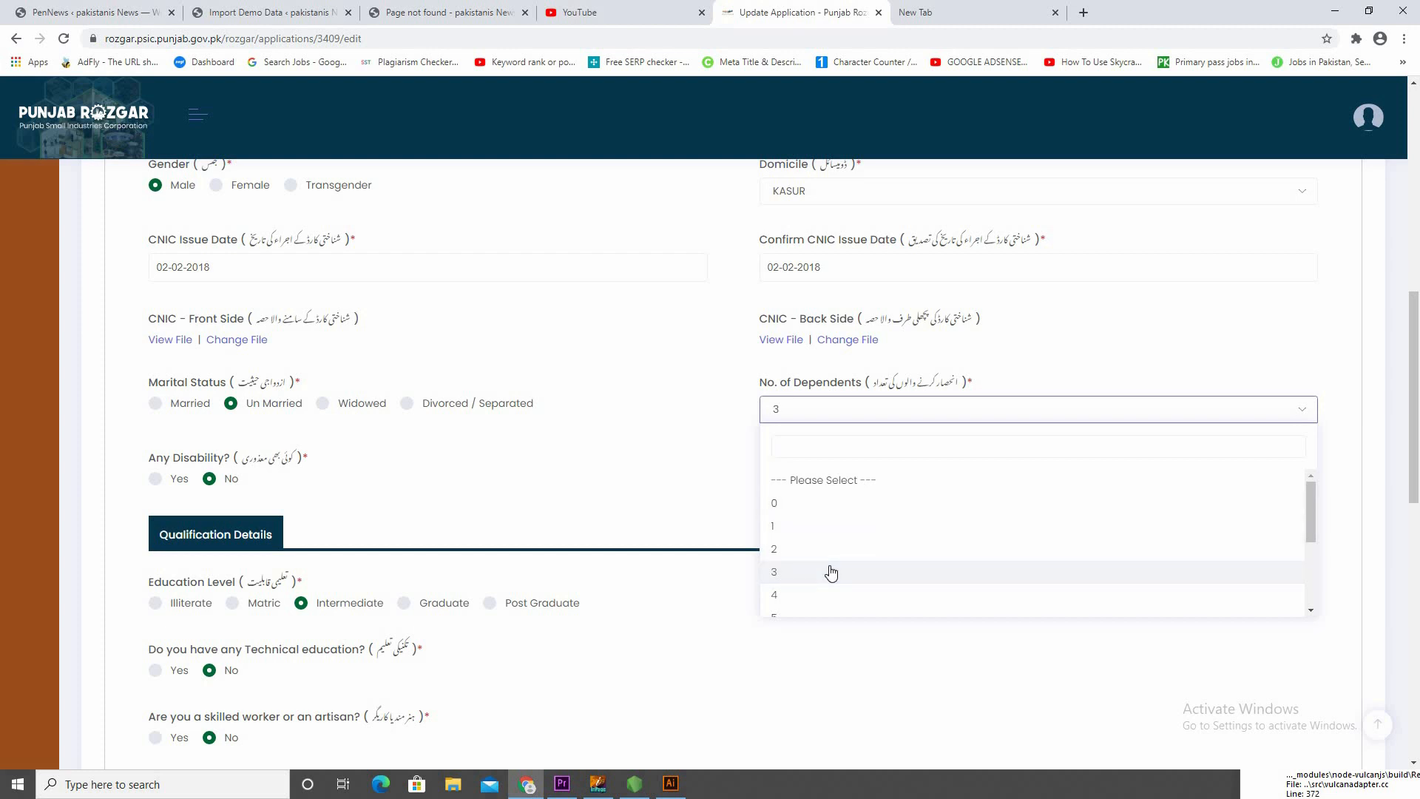
scroll(856, 562, down, 3)
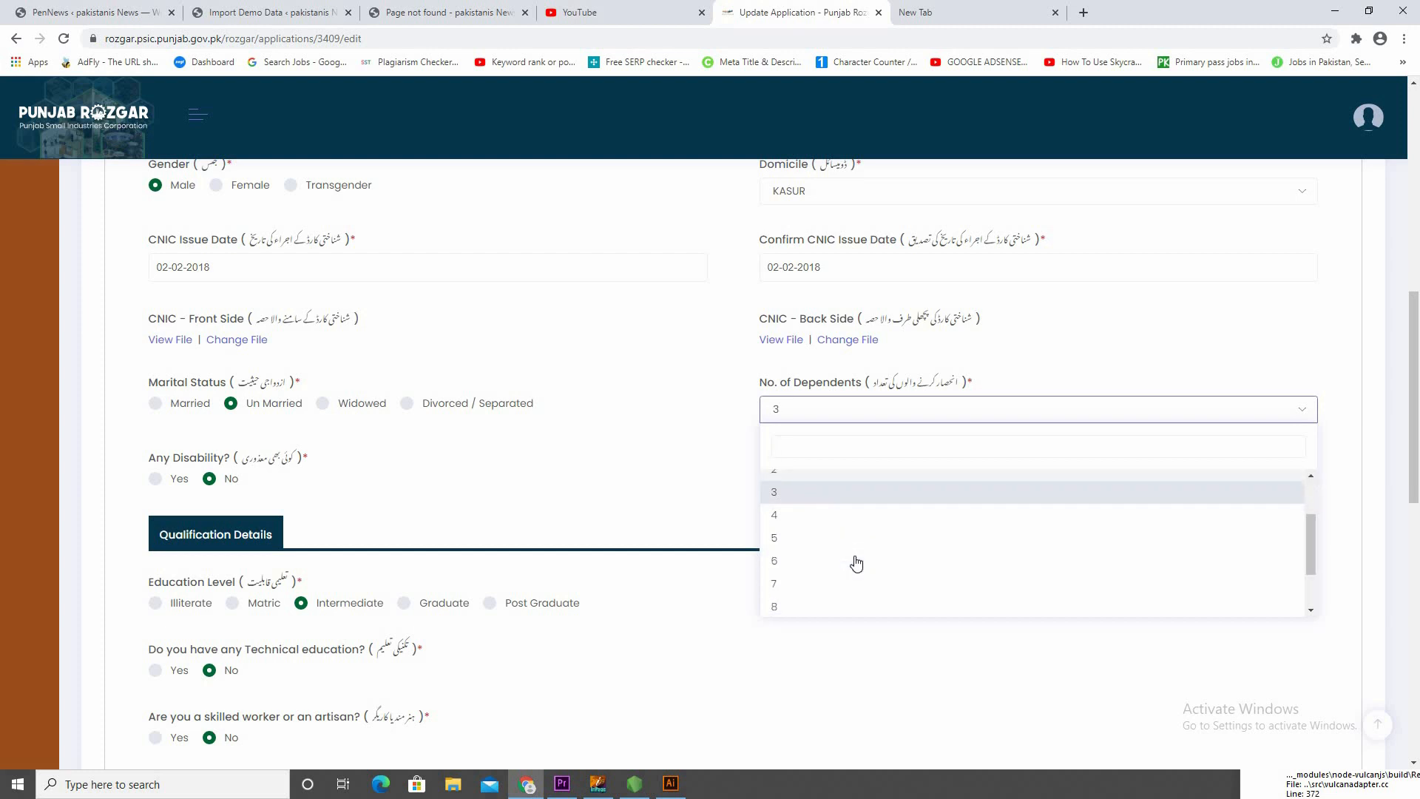
scroll(821, 542, up, 3)
click(684, 500)
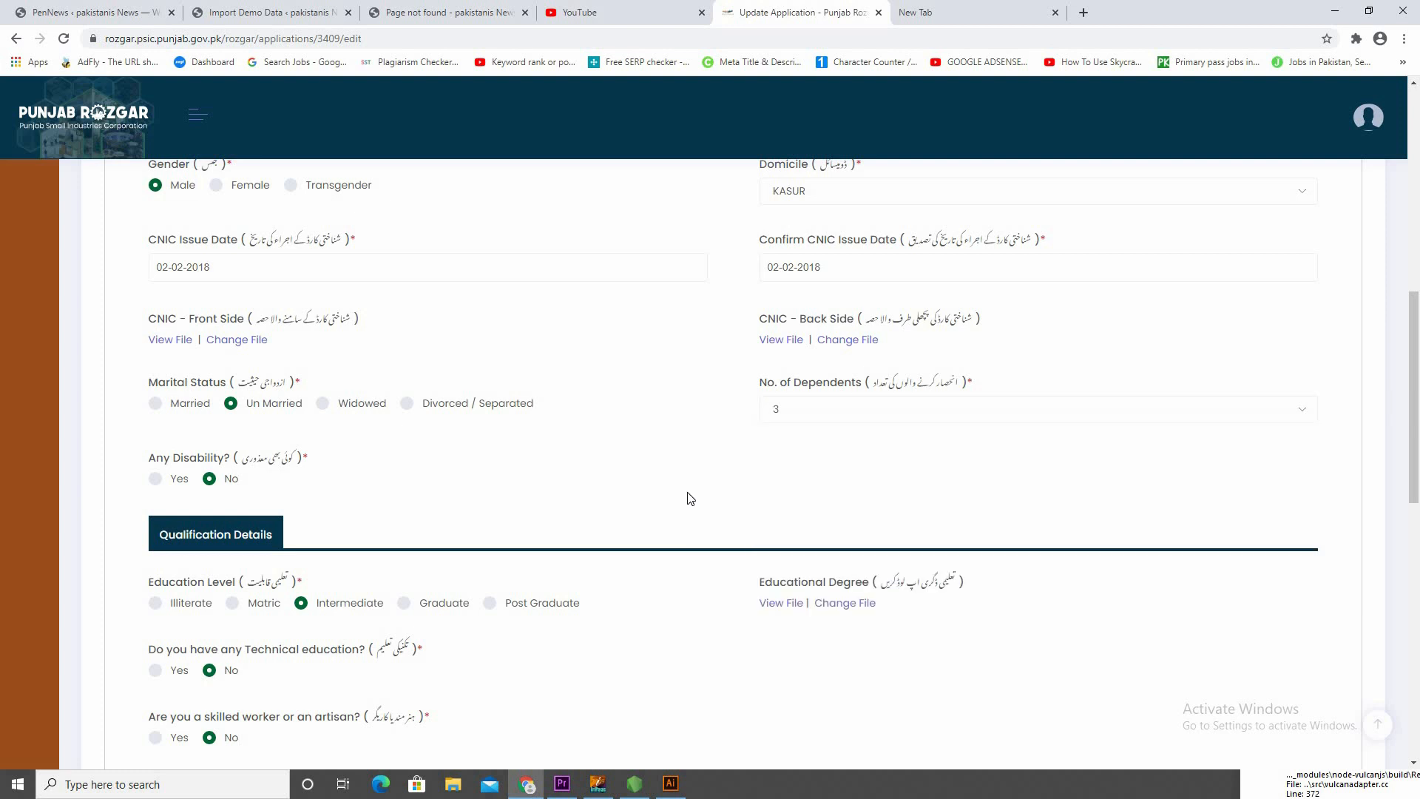
Try the Yes answer to the skilled worker or artisan question under Qualification Details, and set it back to No
scroll(192, 602, down, 2)
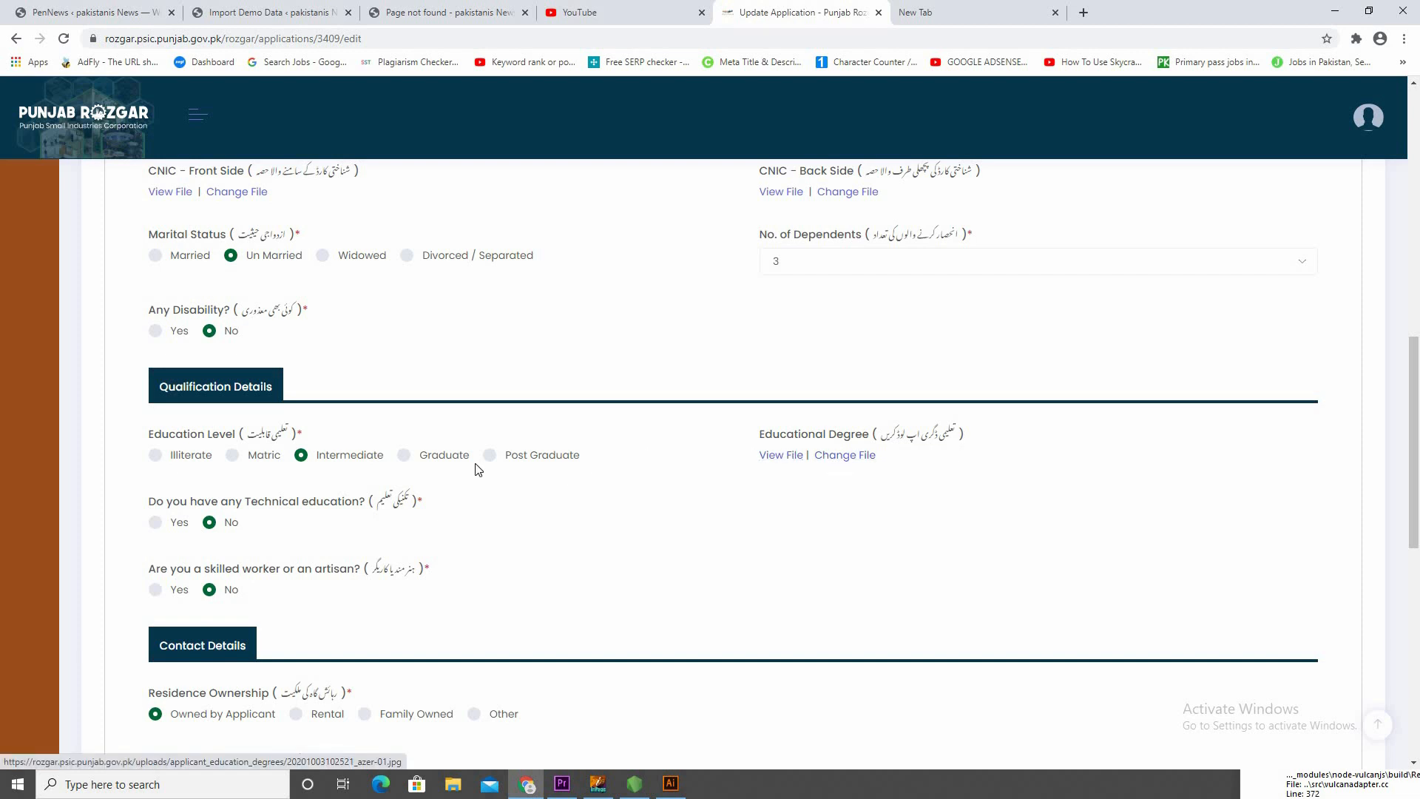
scroll(392, 485, down, 2)
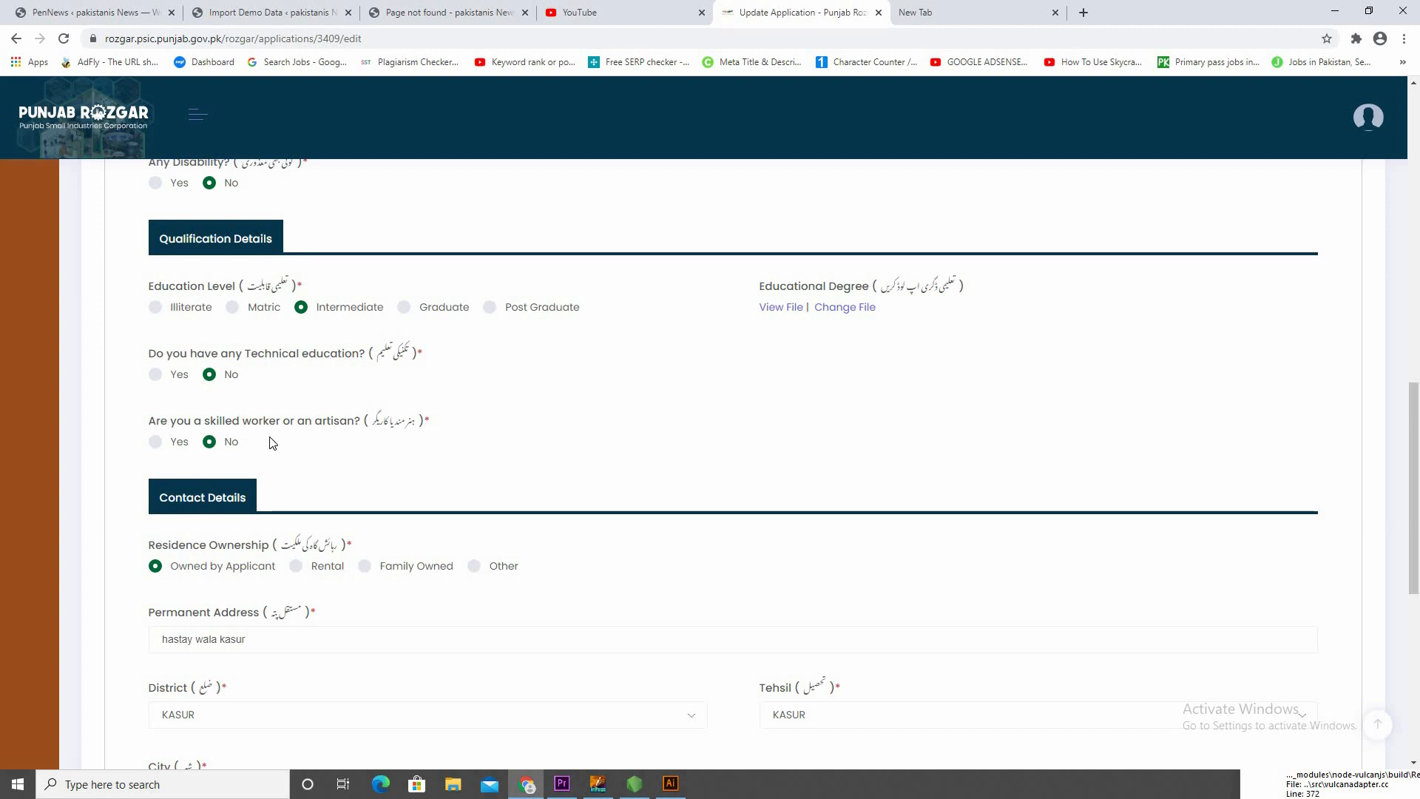
click(172, 445)
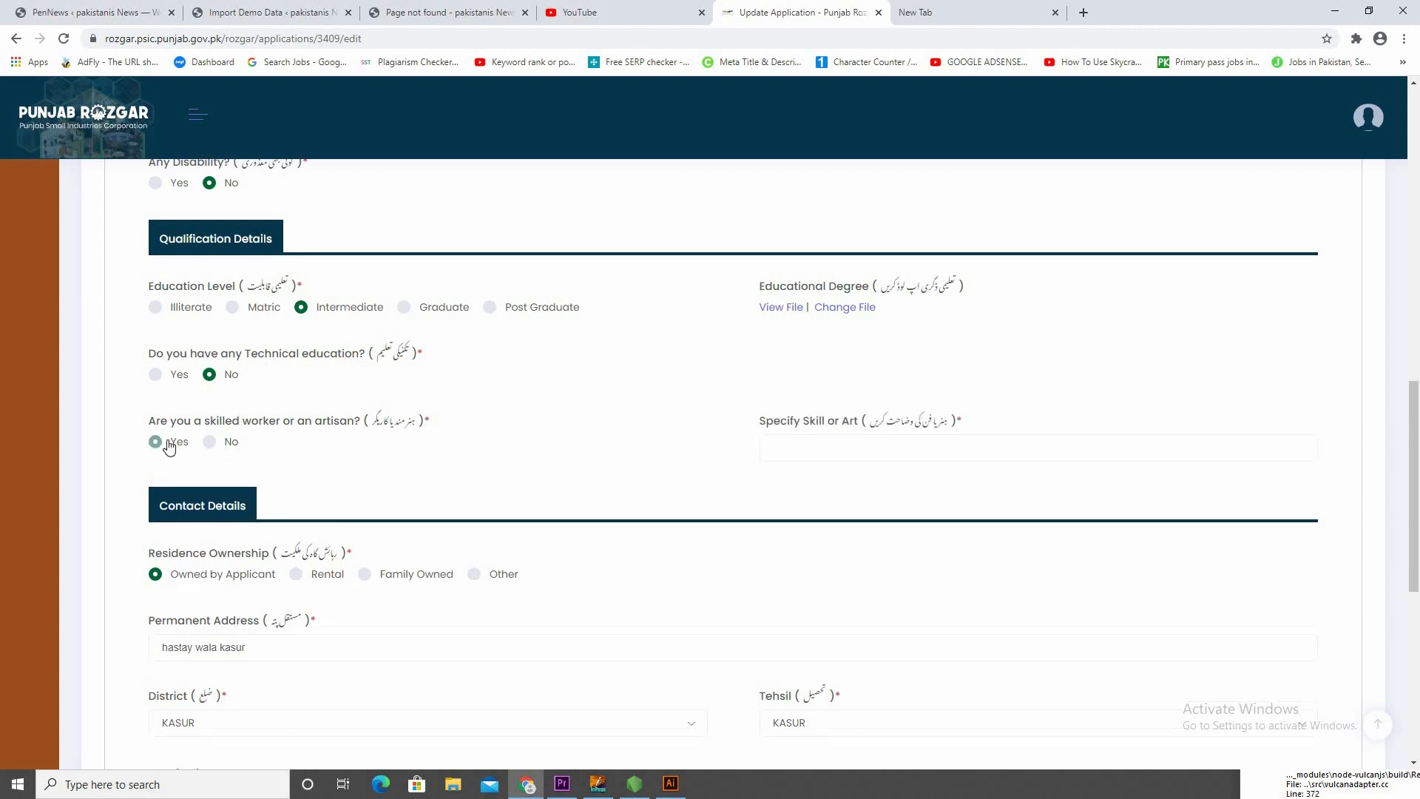
click(230, 442)
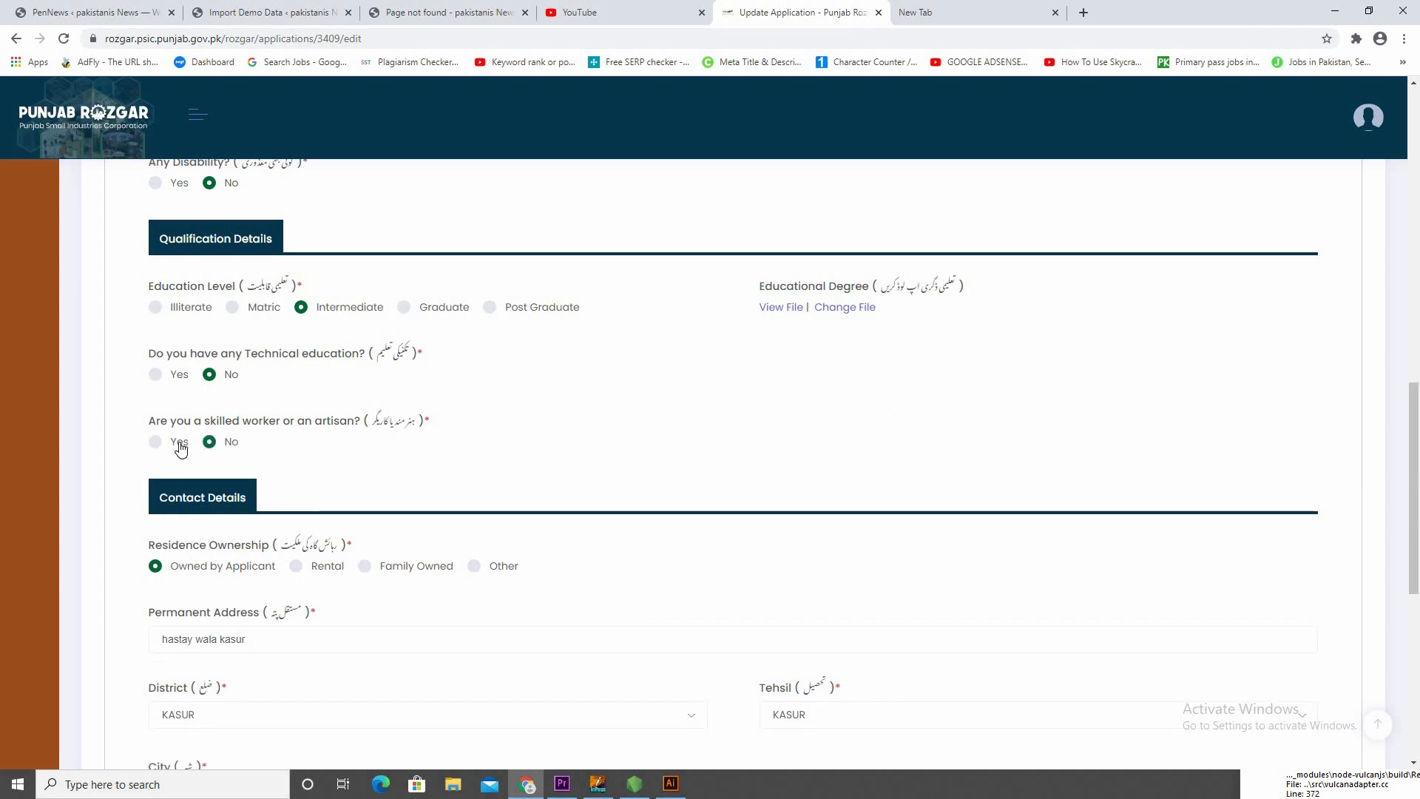
click(180, 445)
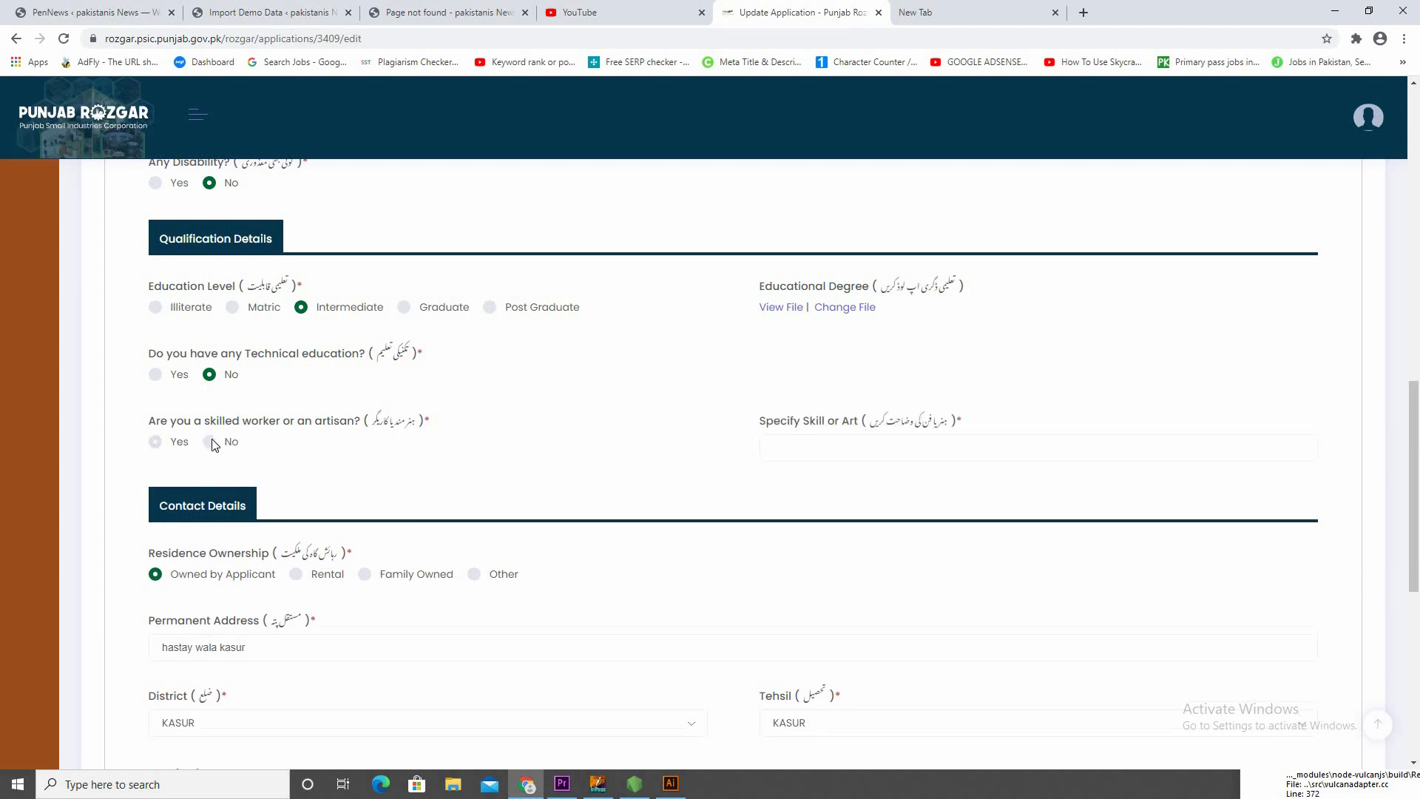
click(1004, 446)
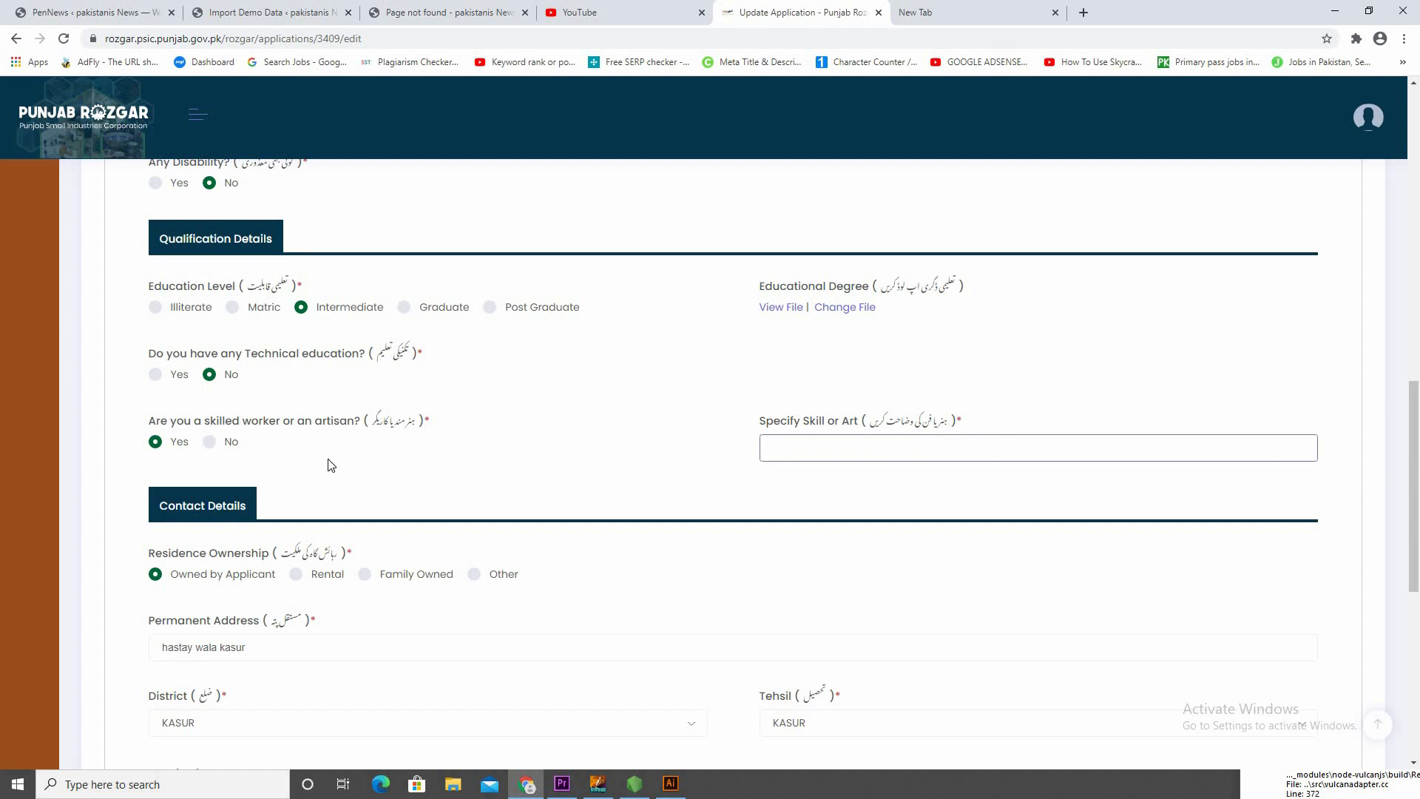
click(219, 447)
Replace the landline phone code in the Contact Details section with a new code
scroll(590, 469, down, 3)
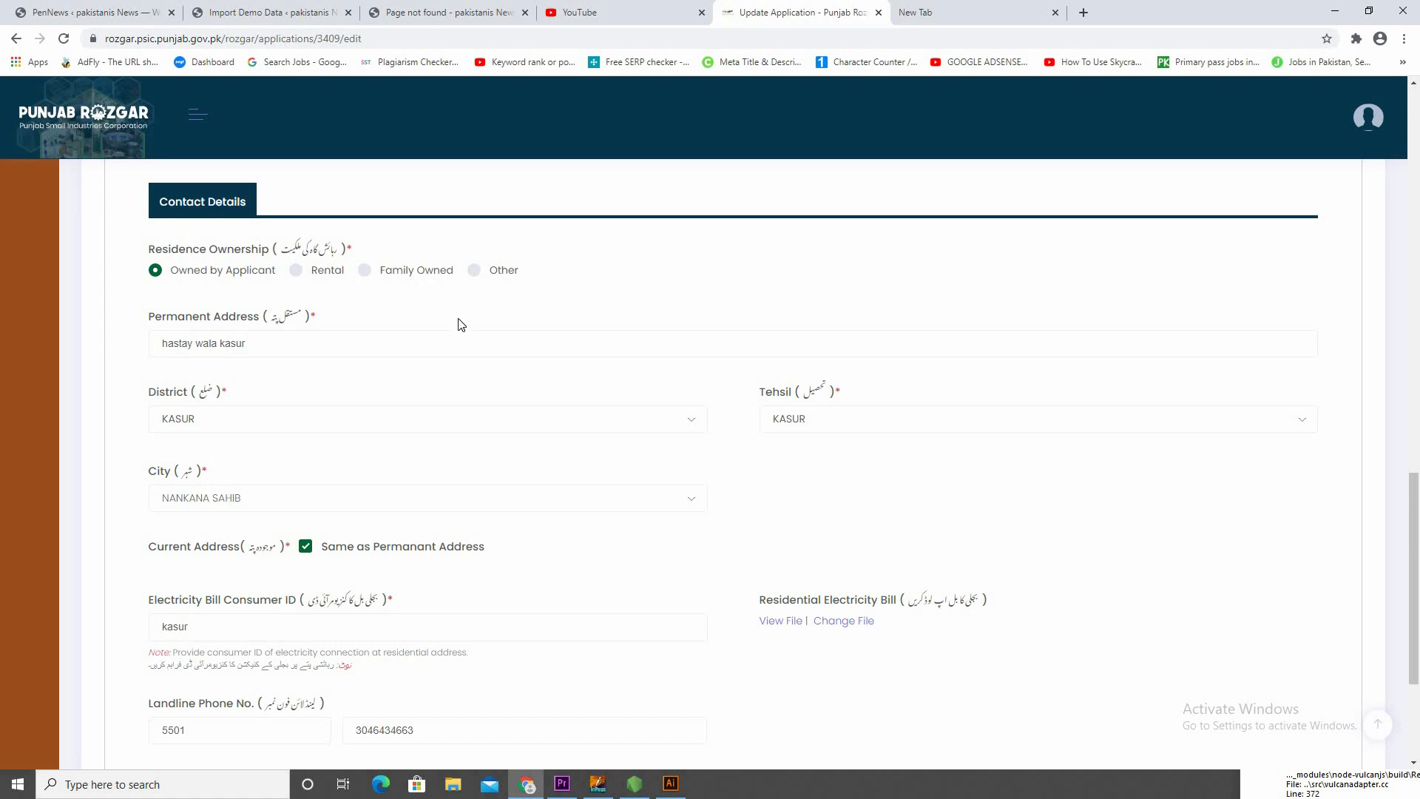
scroll(459, 320, down, 1)
scroll(481, 266, up, 1)
scroll(503, 321, down, 2)
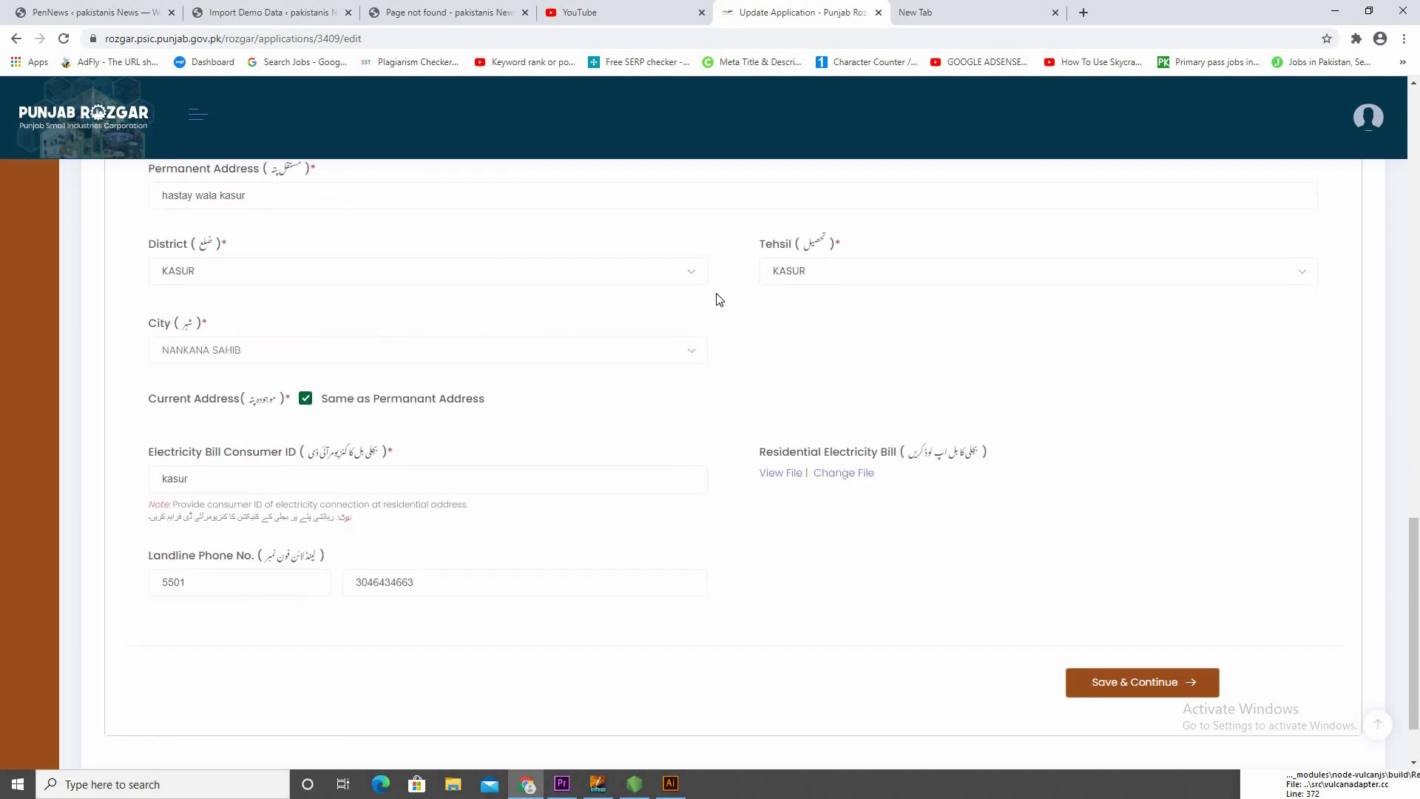
scroll(518, 333, down, 2)
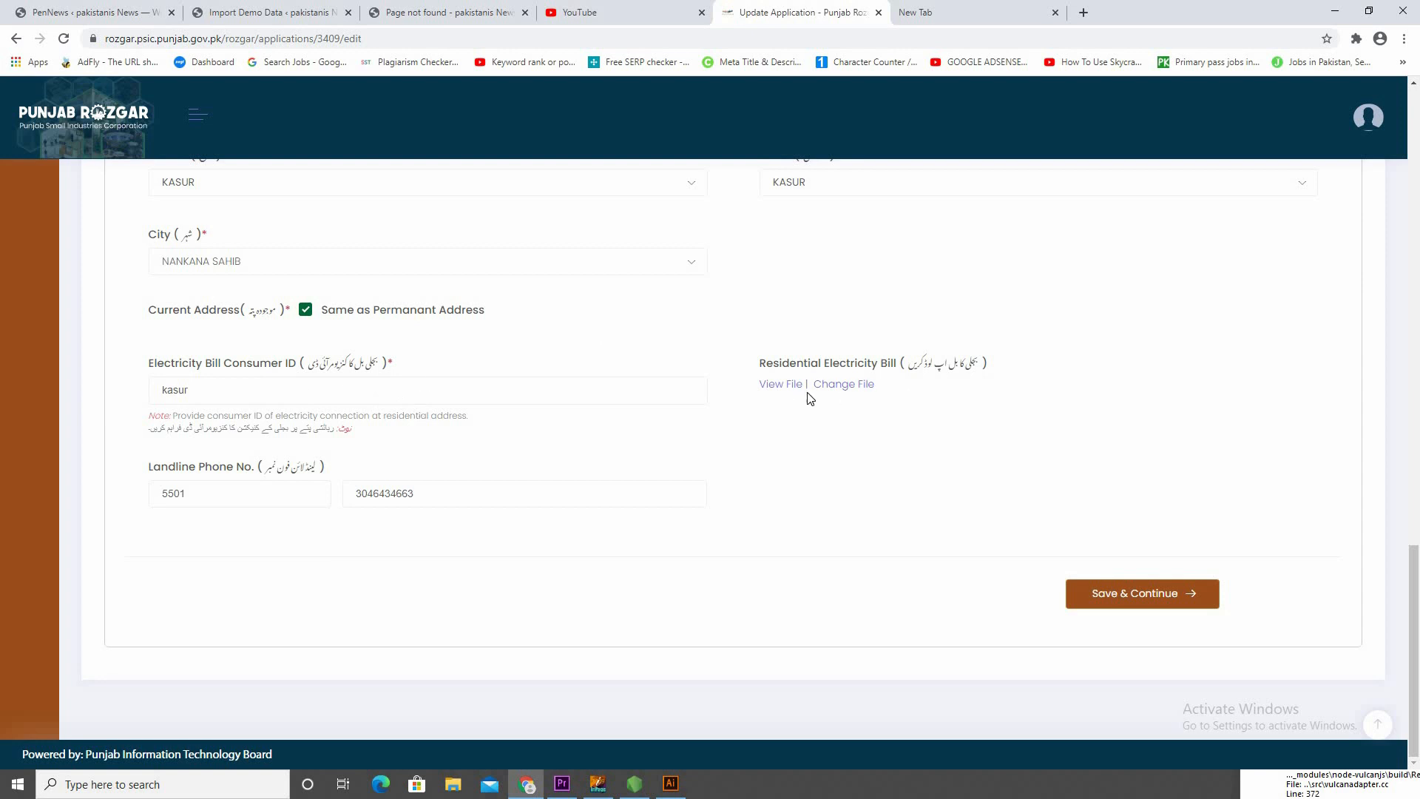
click(257, 502)
key(BackSpace)
key(BackSpace)
key(BackSpace)
click(254, 539)
click(221, 497)
click(137, 511)
click(202, 497)
click(133, 507)
click(185, 493)
text(5510)
click(393, 525)
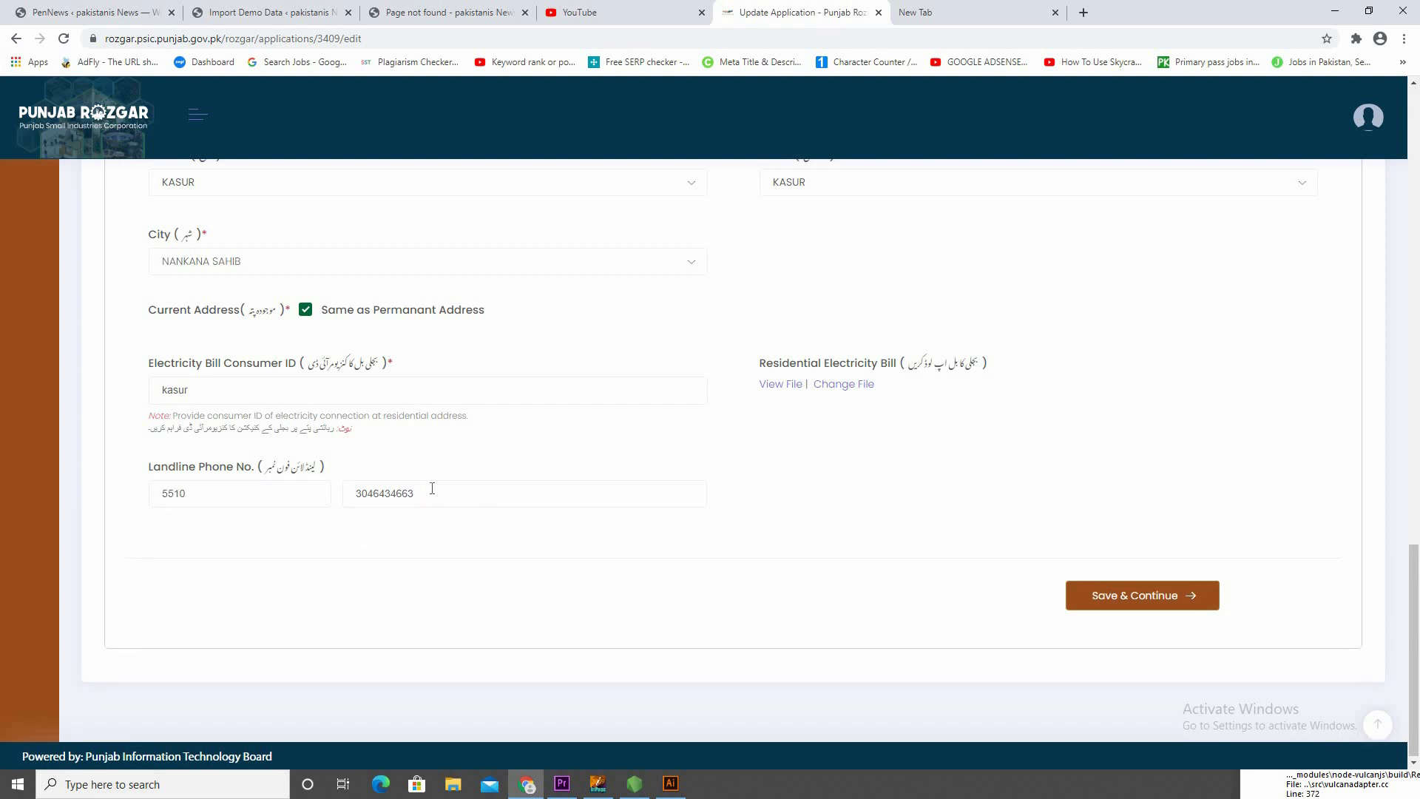
Save the personal information with the landline number kept and continue to Business Info
double_click(451, 501)
click(655, 547)
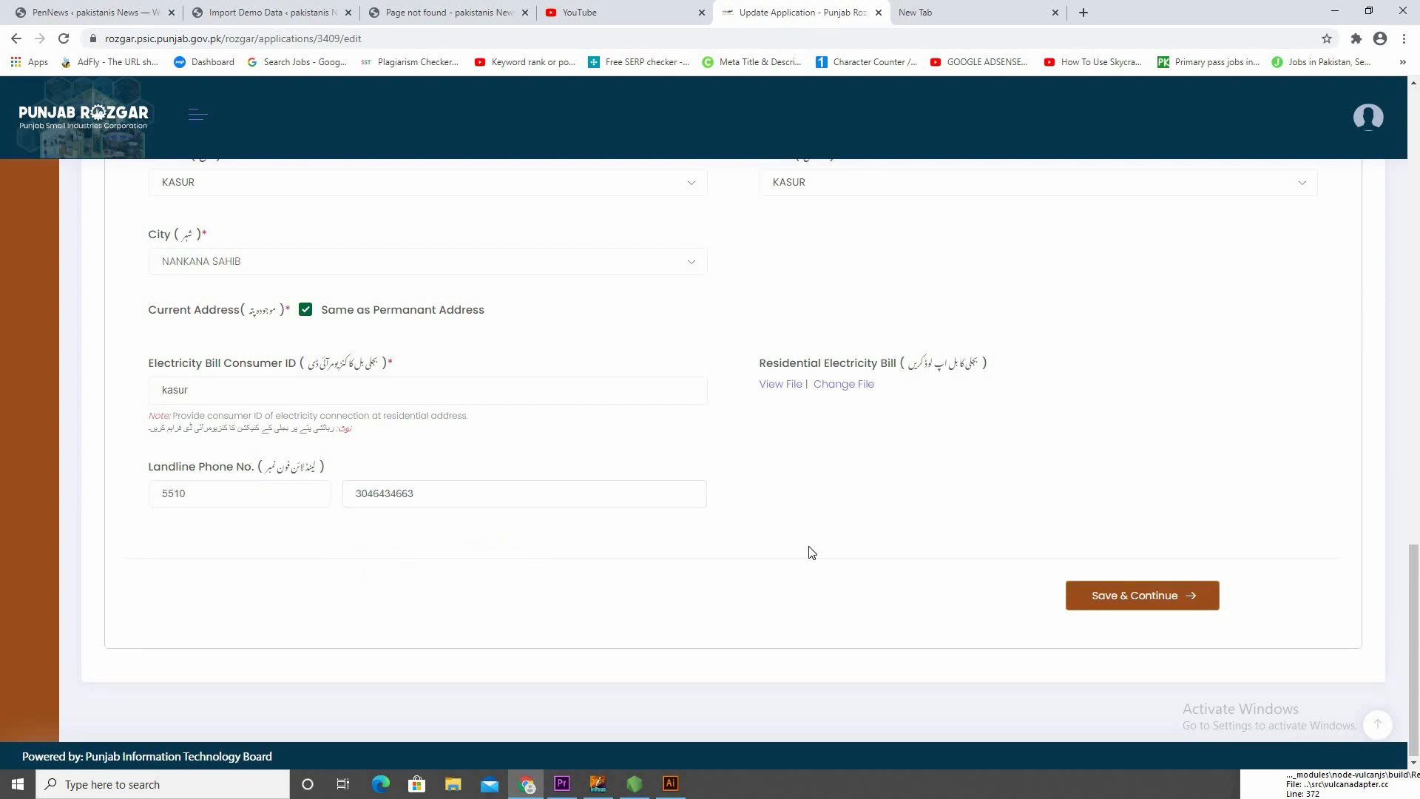
click(1092, 598)
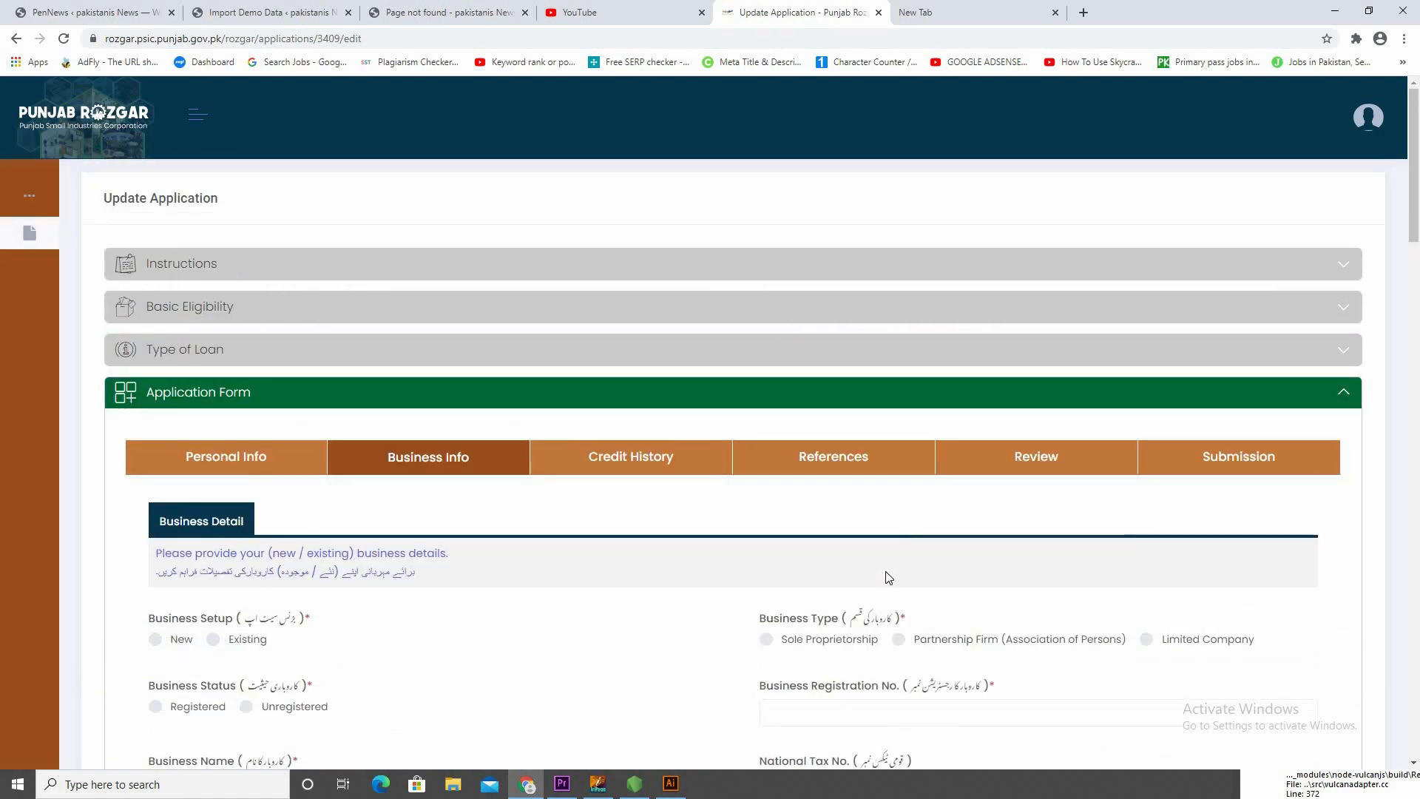
Look through the whole Business Info page, from Business Detail through Loan Details, Security Details and Business Plan to Attachments
scroll(474, 487, down, 3)
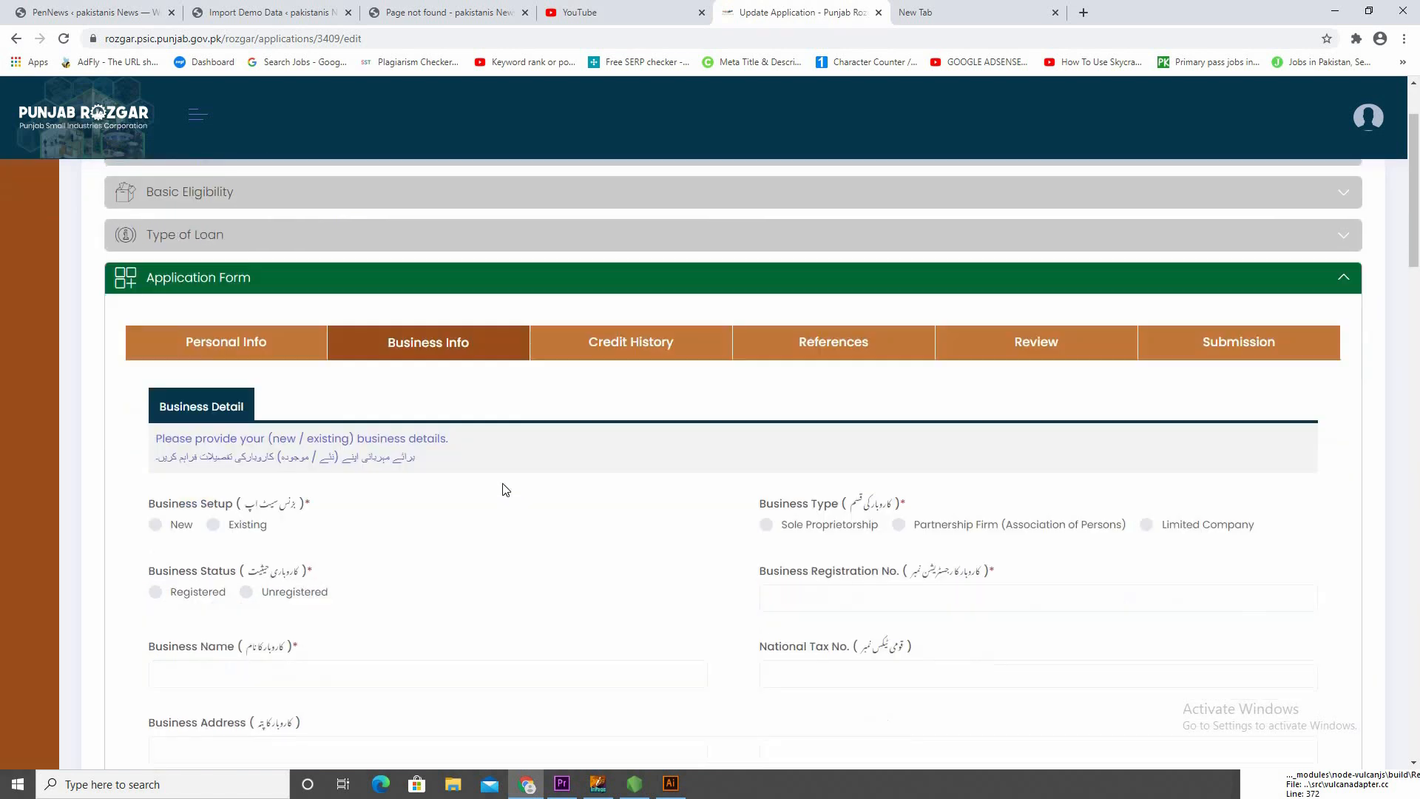
scroll(551, 495, down, 1)
scroll(552, 496, down, 2)
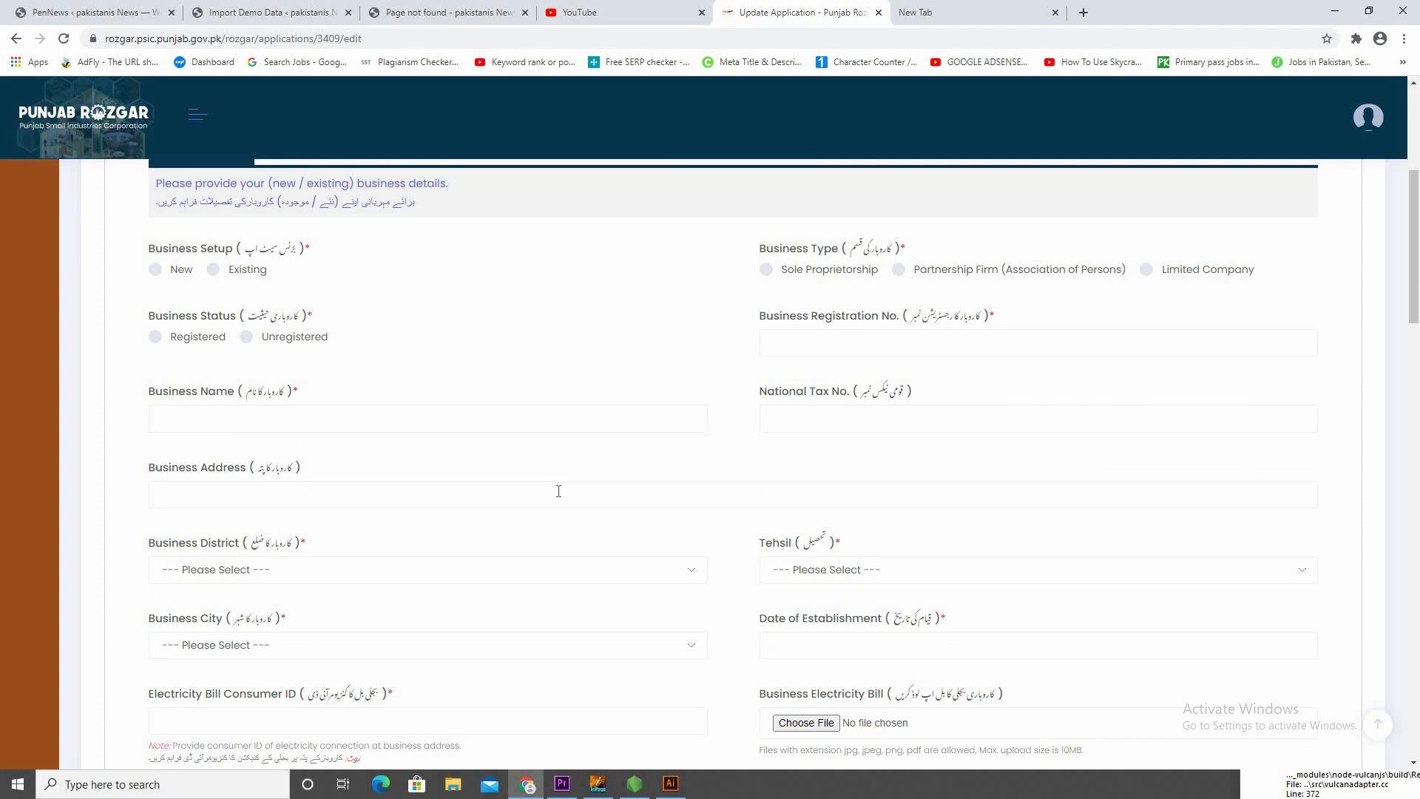
scroll(571, 492, down, 12)
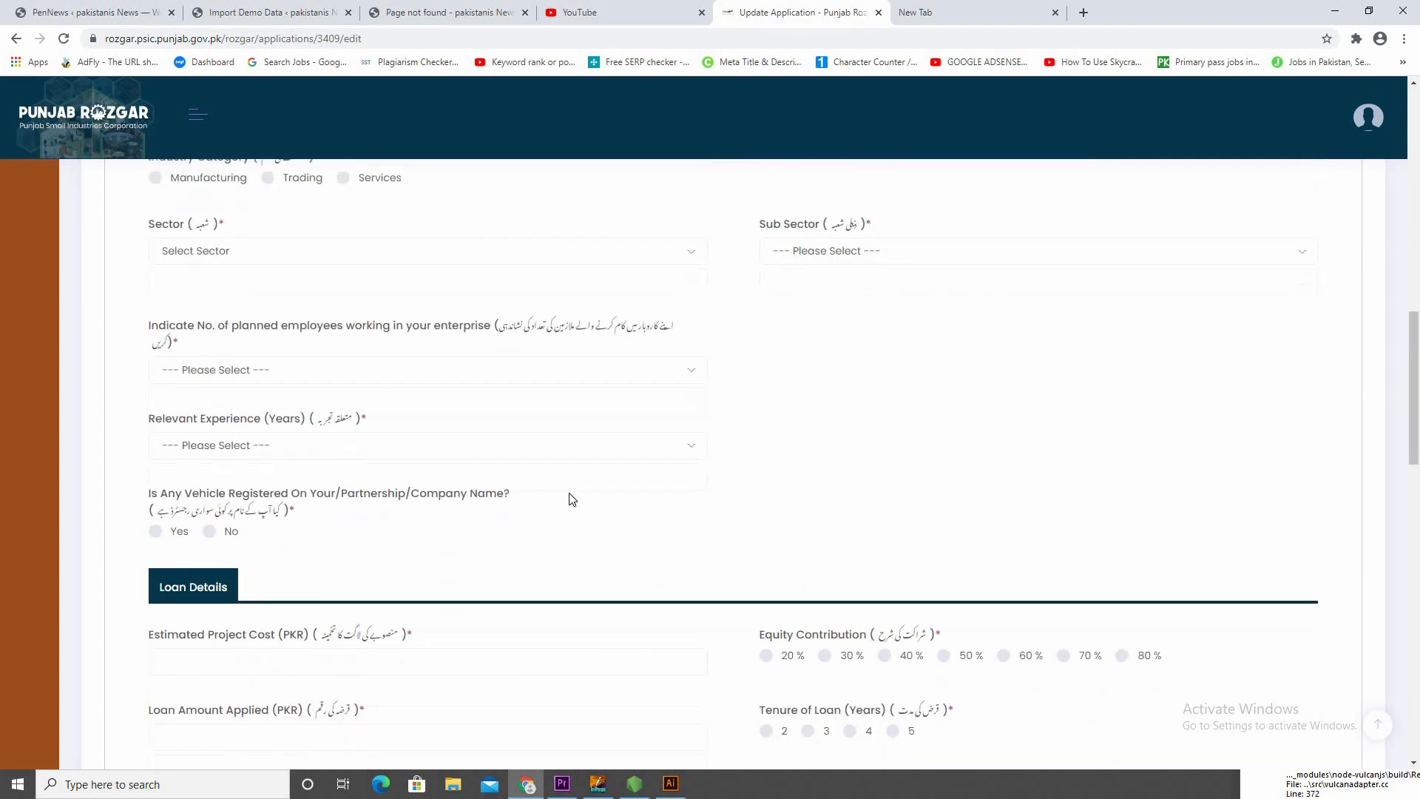
scroll(577, 504, down, 7)
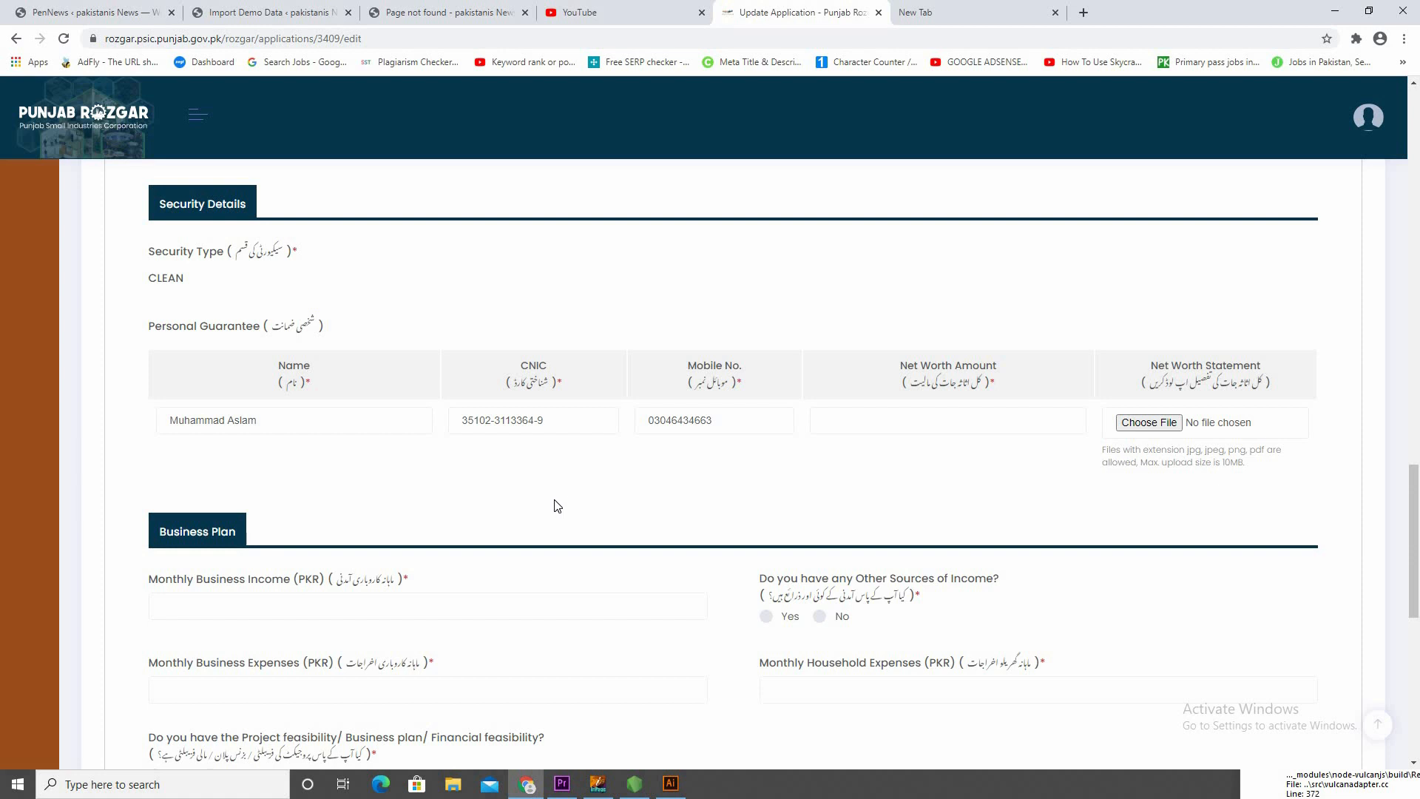
scroll(531, 495, down, 5)
scroll(533, 497, down, 4)
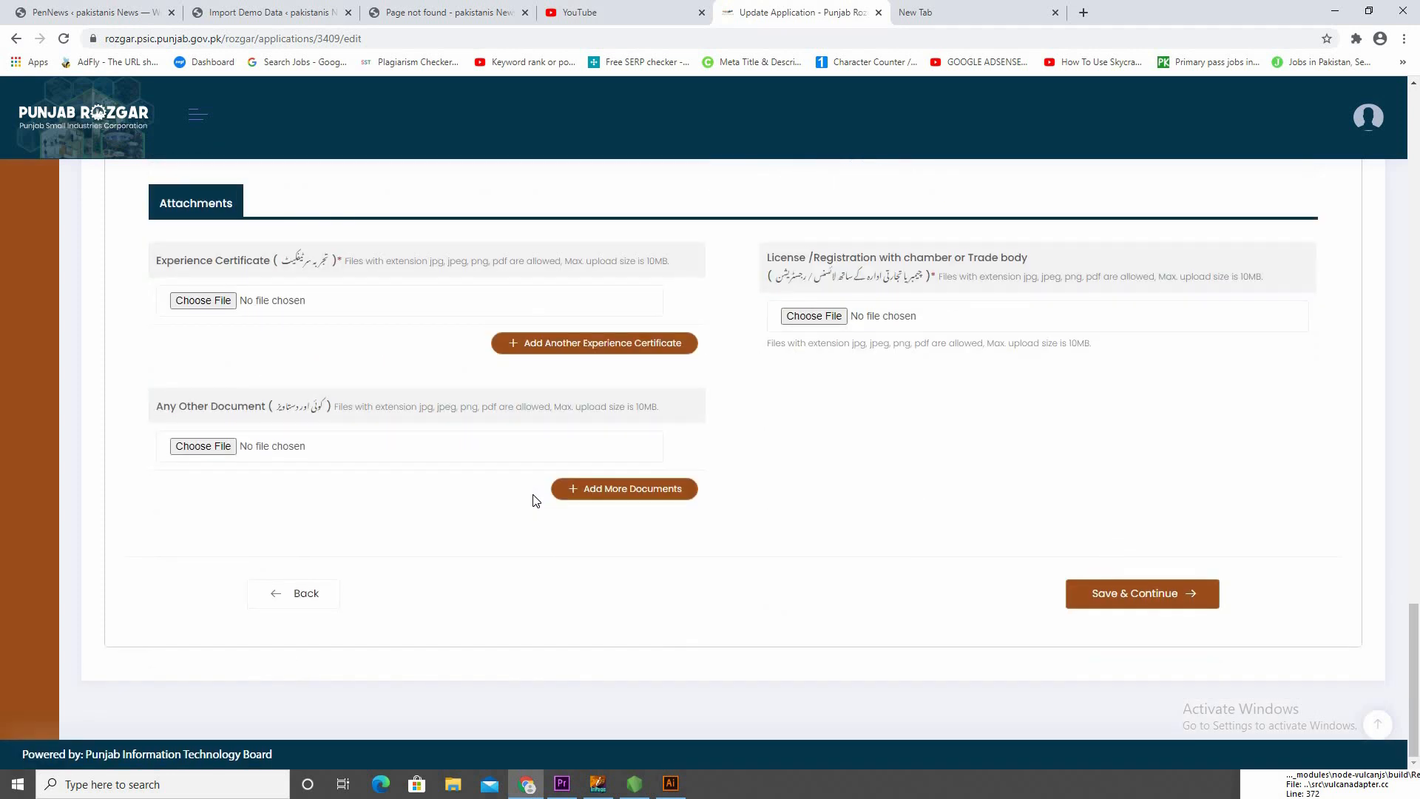
scroll(533, 498, up, 12)
scroll(529, 467, up, 5)
key(Menu)
key(Escape)
scroll(466, 540, up, 20)
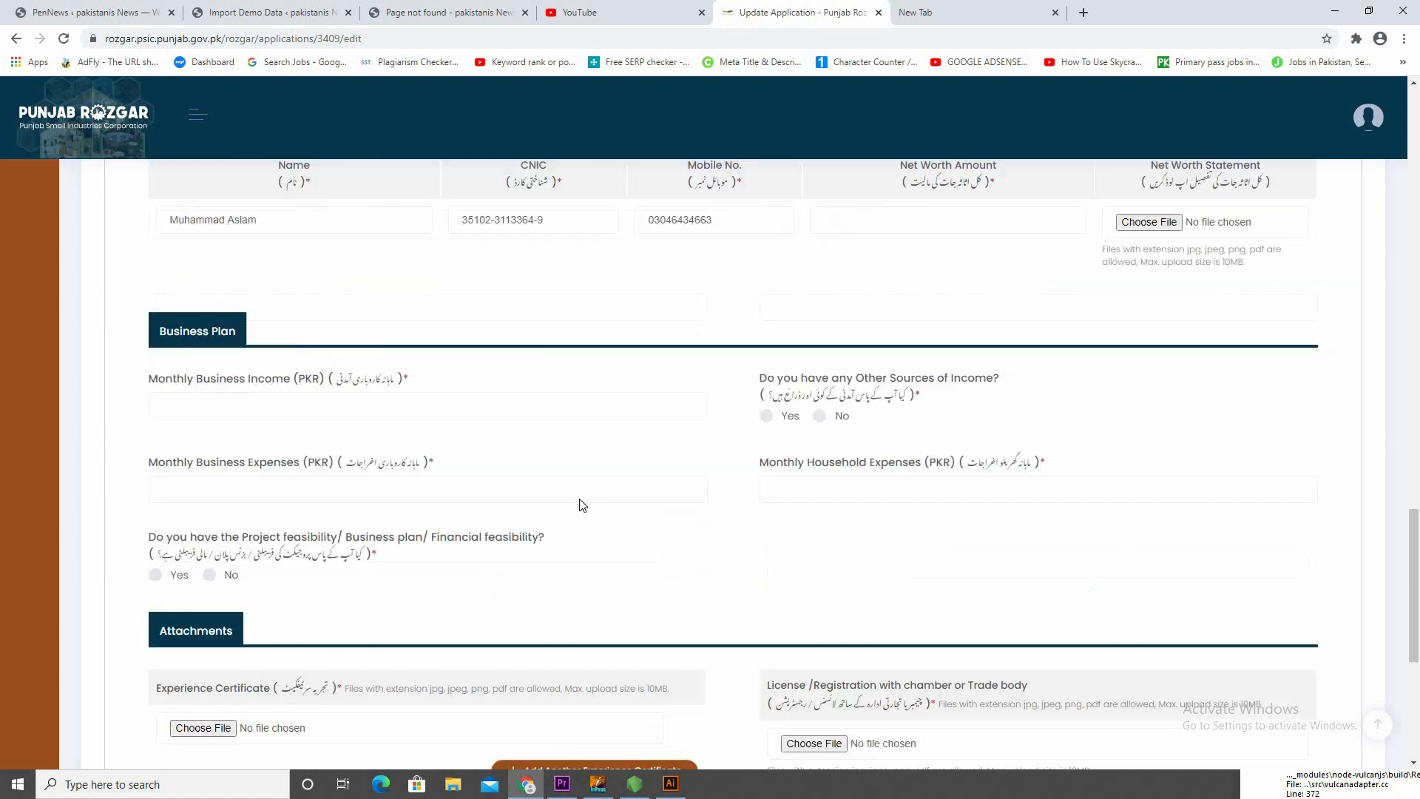
scroll(702, 355, up, 4)
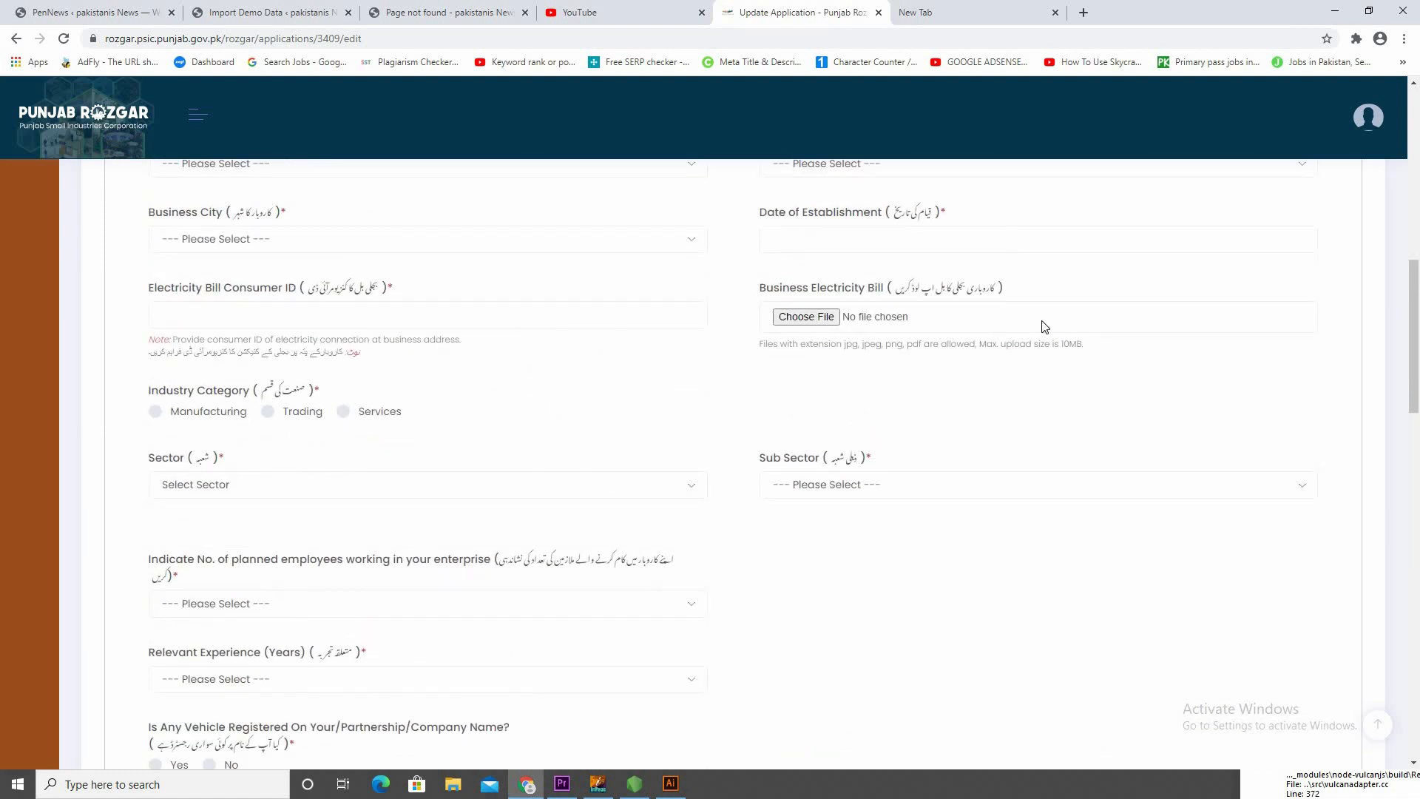
scroll(1316, 372, up, 12)
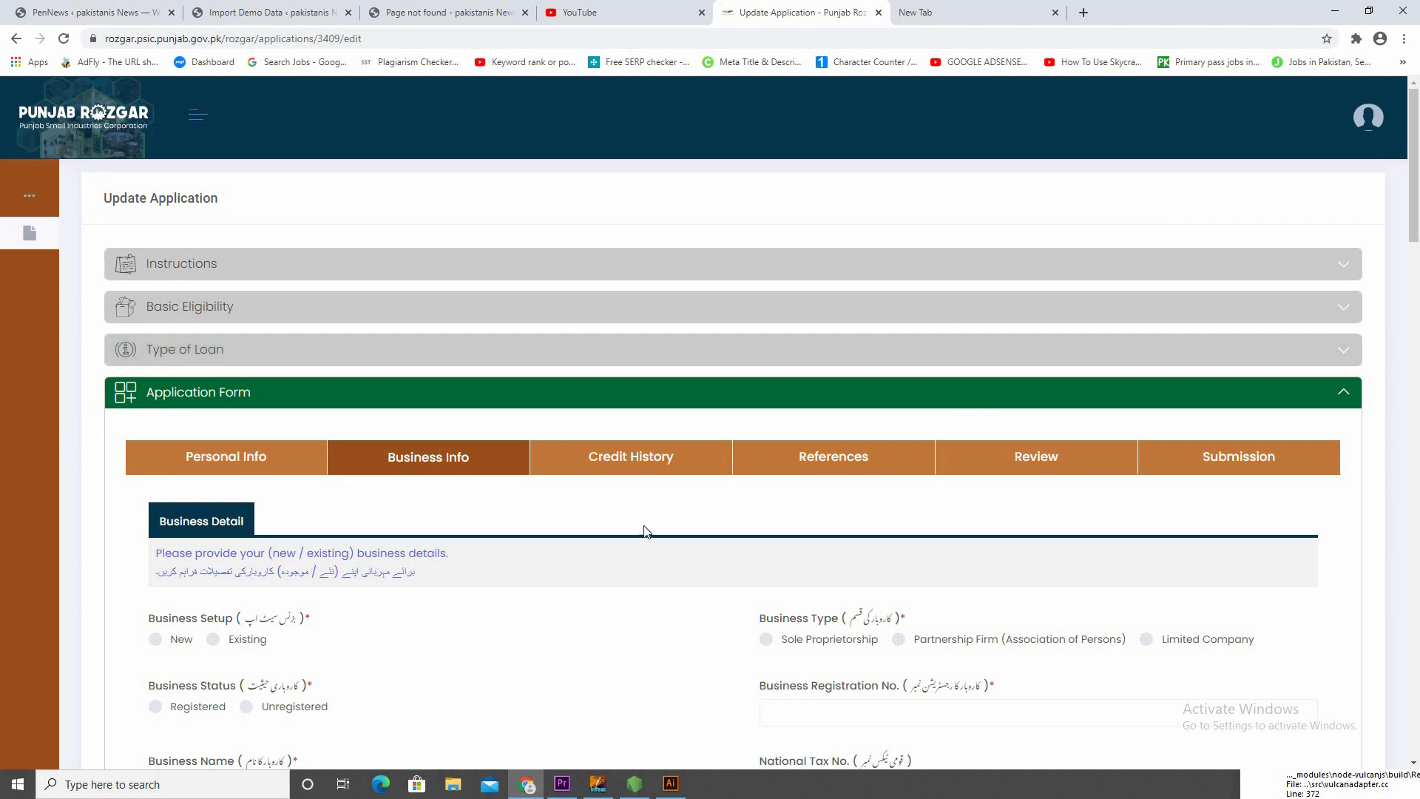
Set Business Setup to New and Business Type to Partnership Firm (Association of Persons)
scroll(545, 556, down, 3)
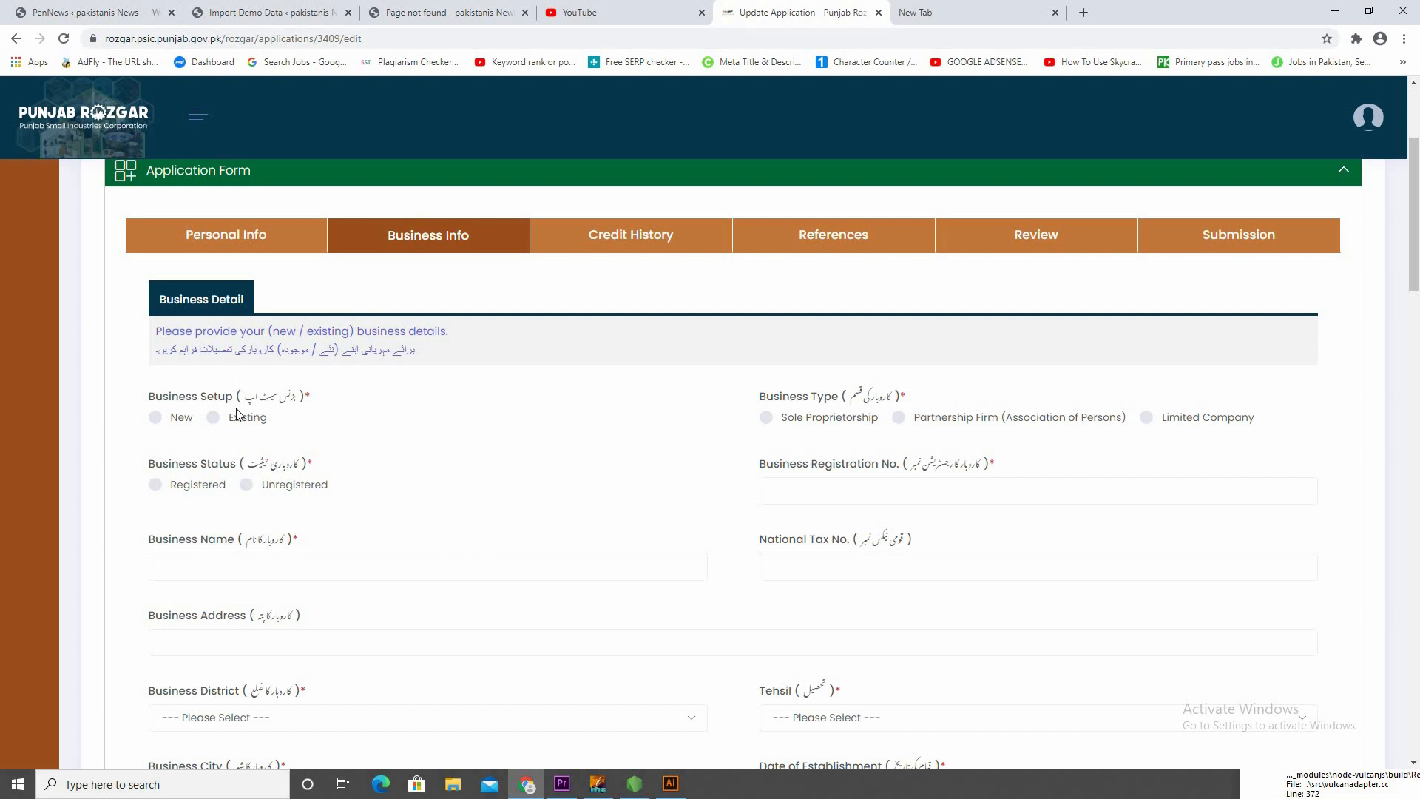
click(163, 422)
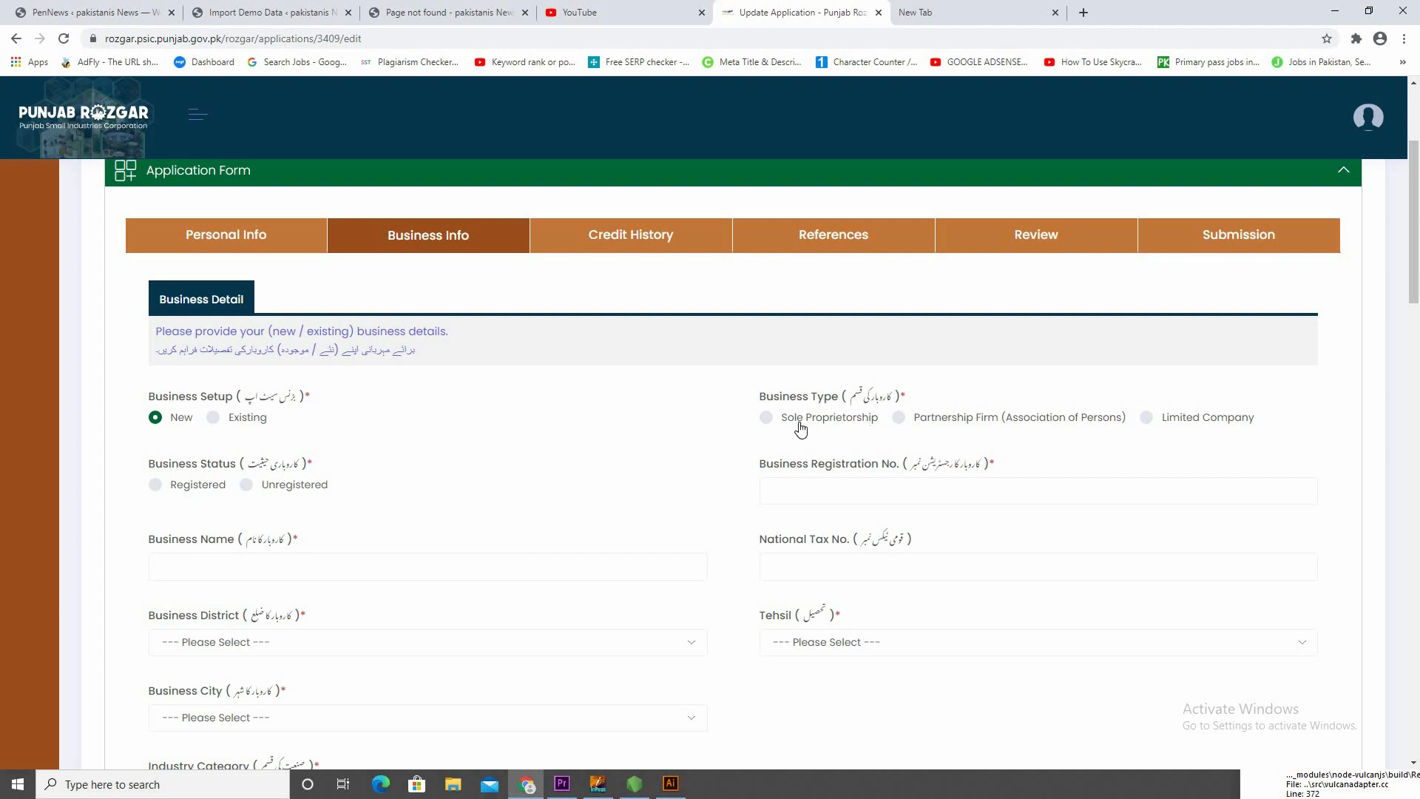
click(969, 419)
Compare the fields required for Registered and Unregistered businesses, and set Business Status to Unregistered
scroll(292, 426, down, 1)
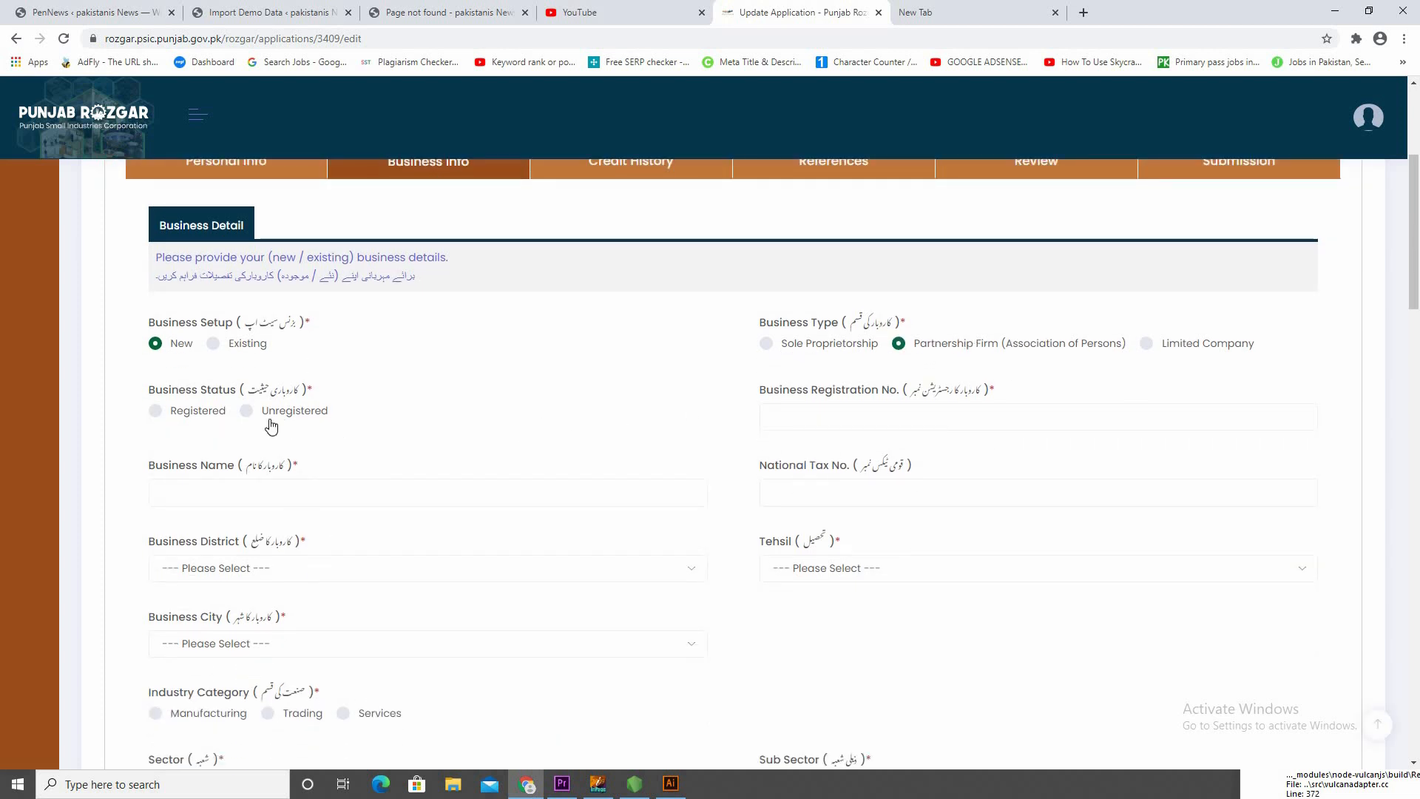
click(193, 411)
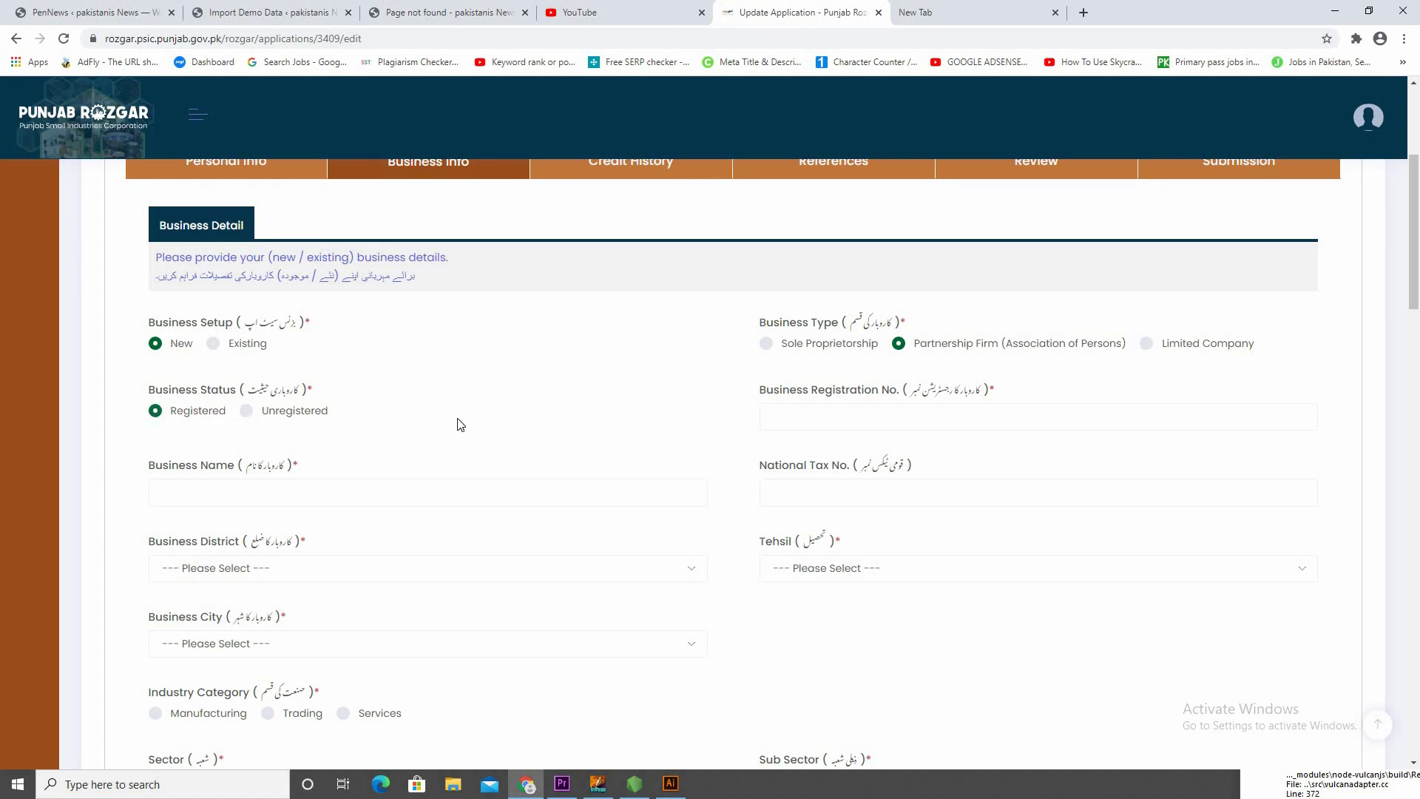
click(257, 415)
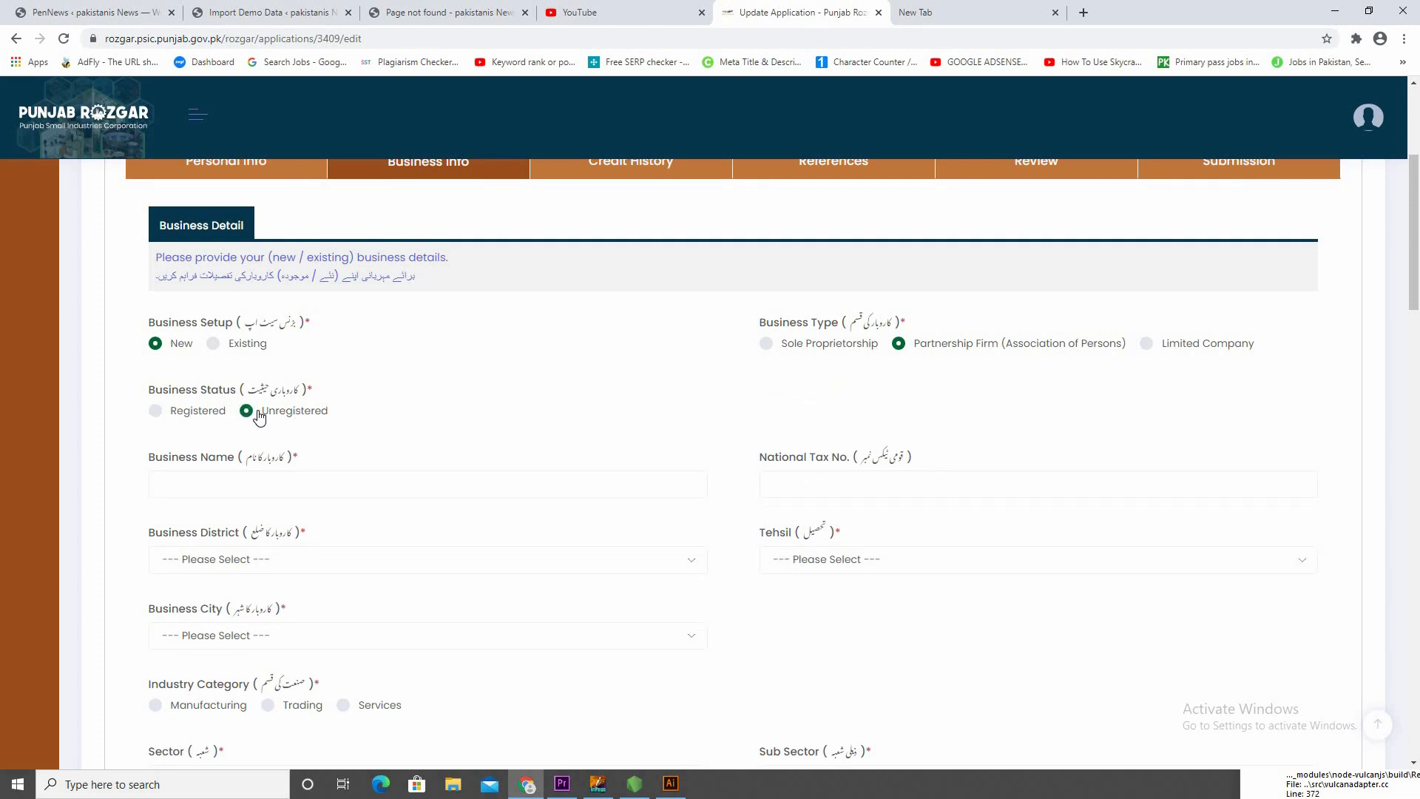
click(194, 414)
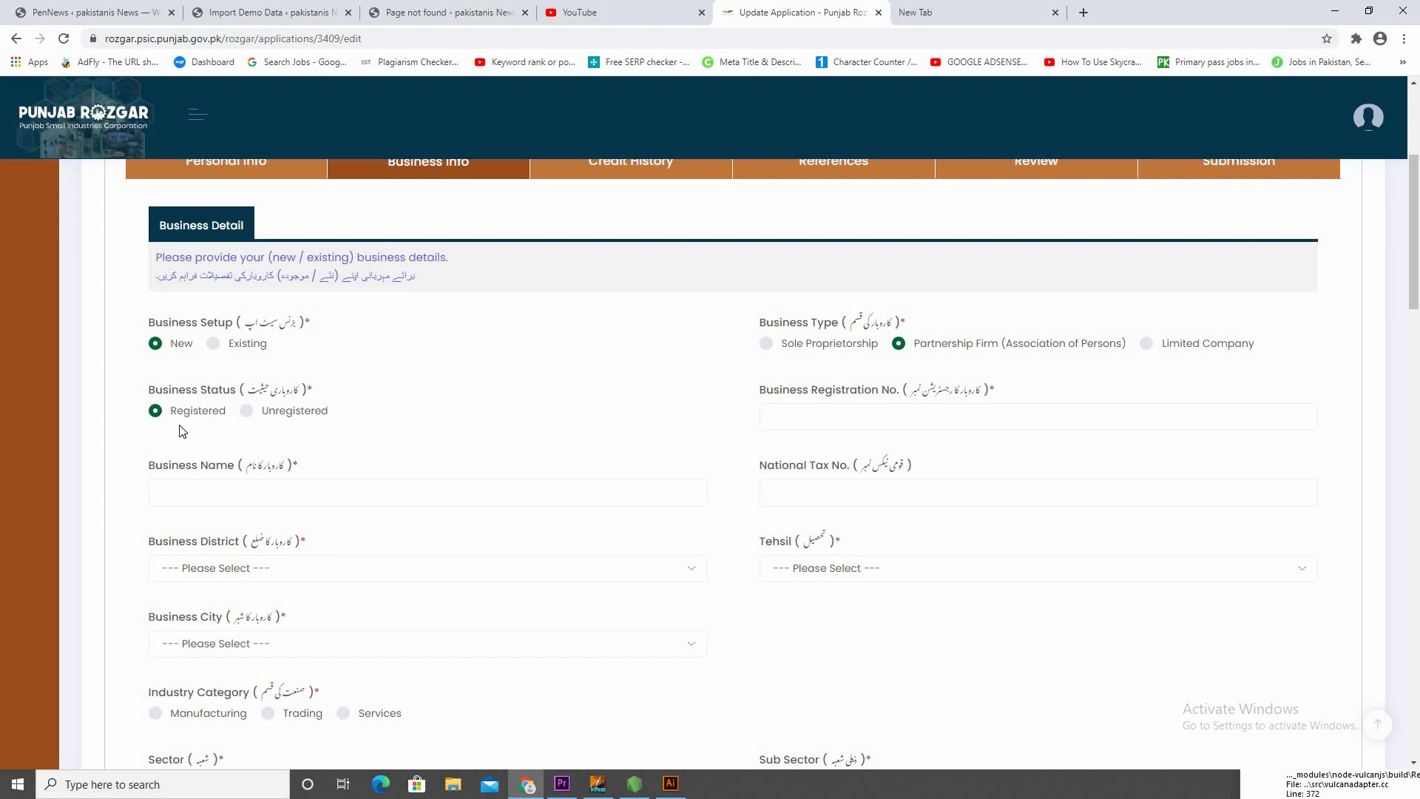
click(277, 414)
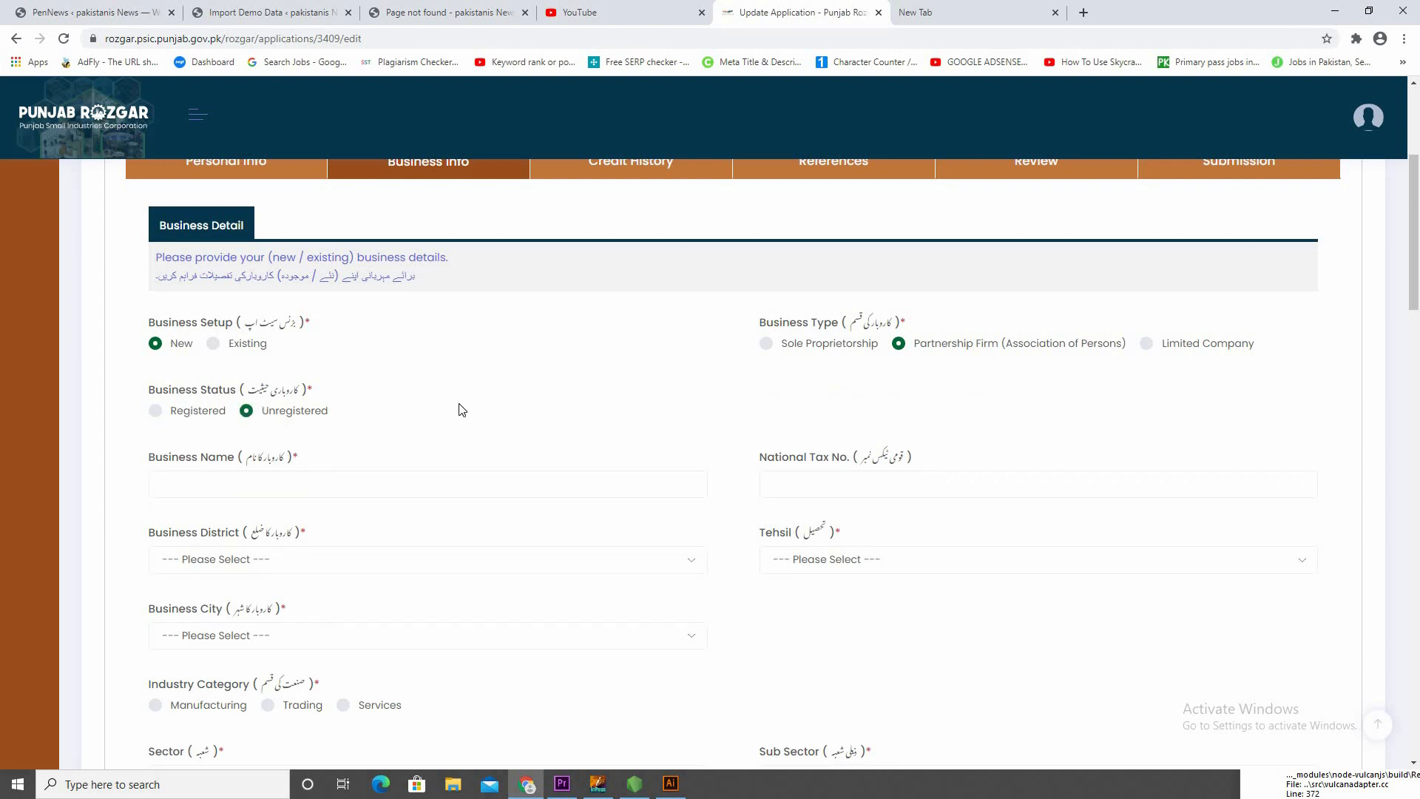
drag(203, 410, 198, 410)
click(185, 411)
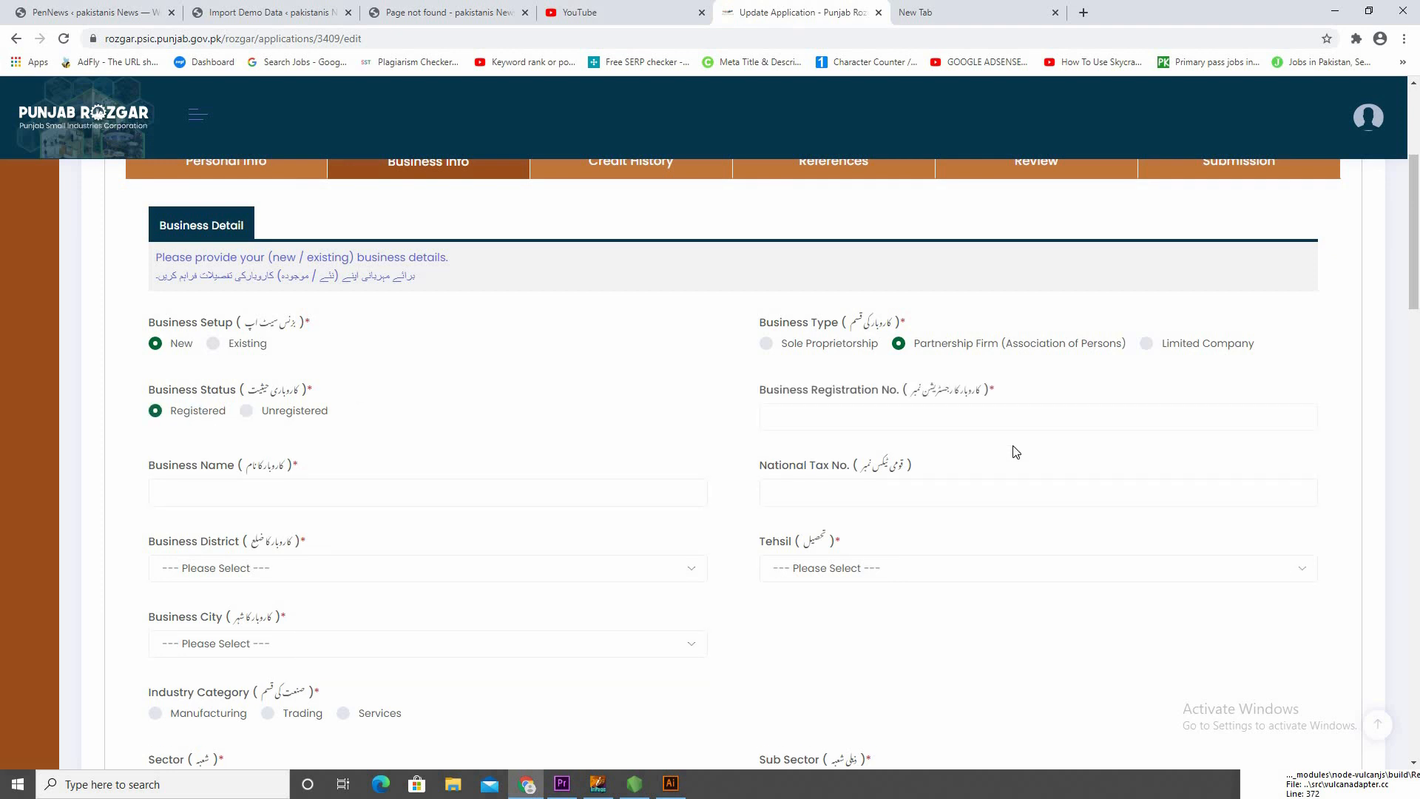
click(862, 420)
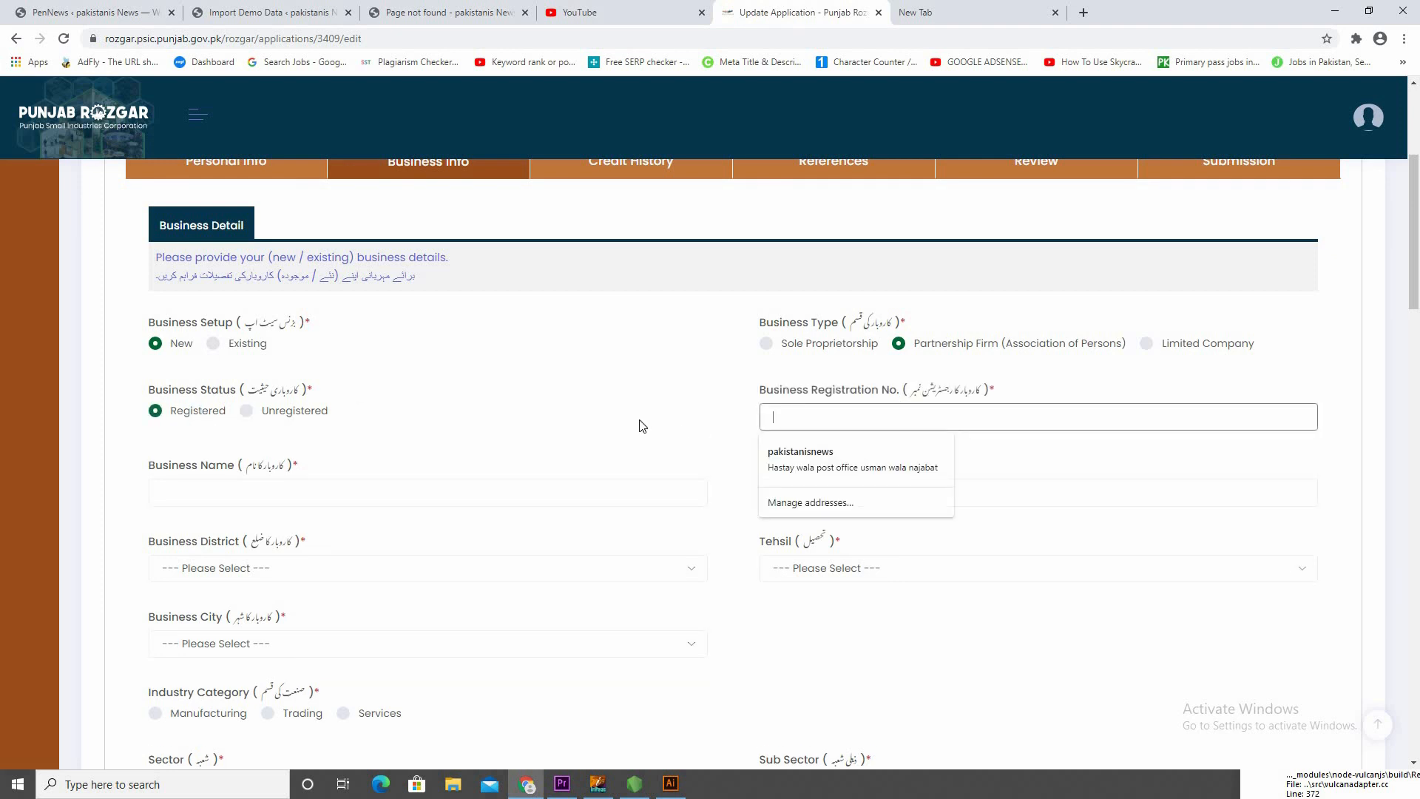
click(178, 411)
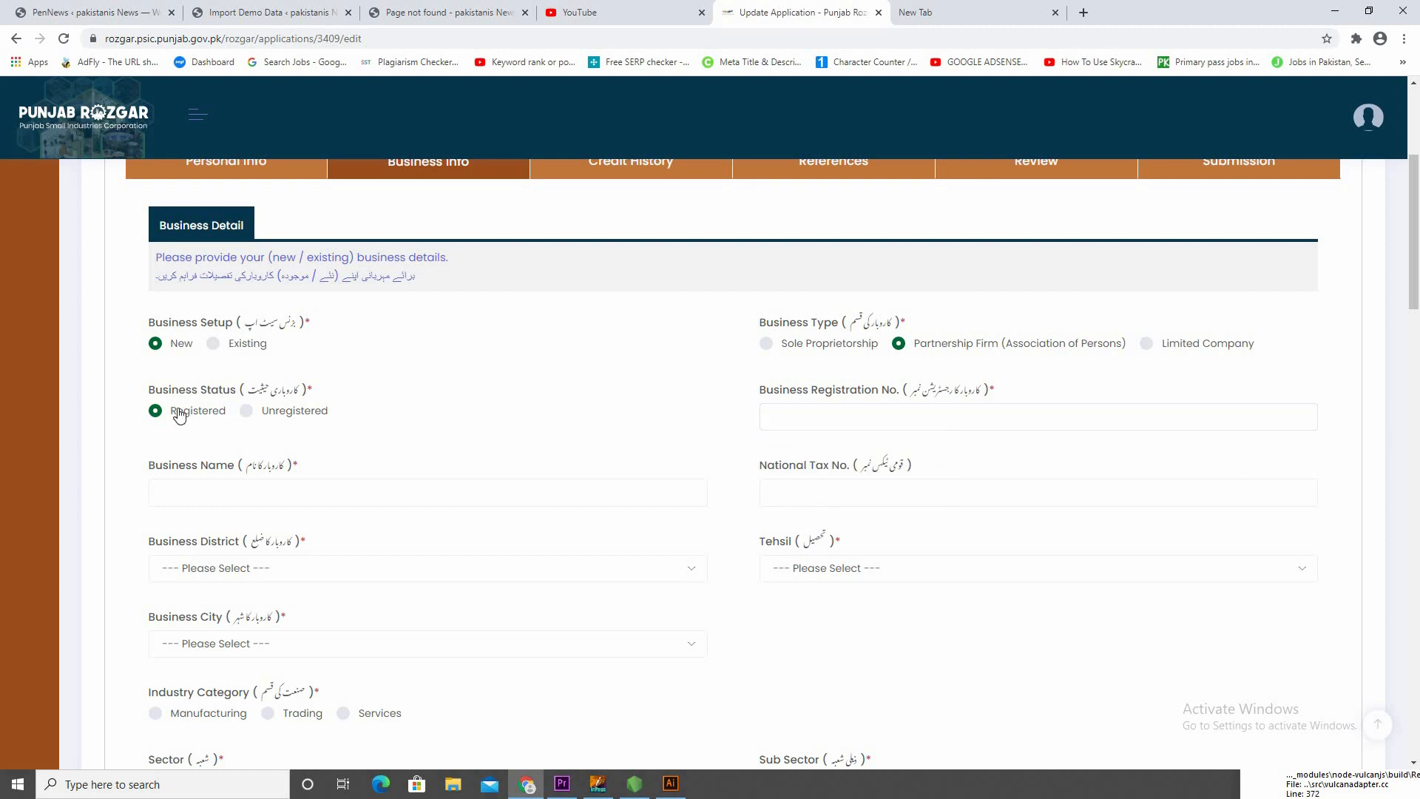
click(299, 417)
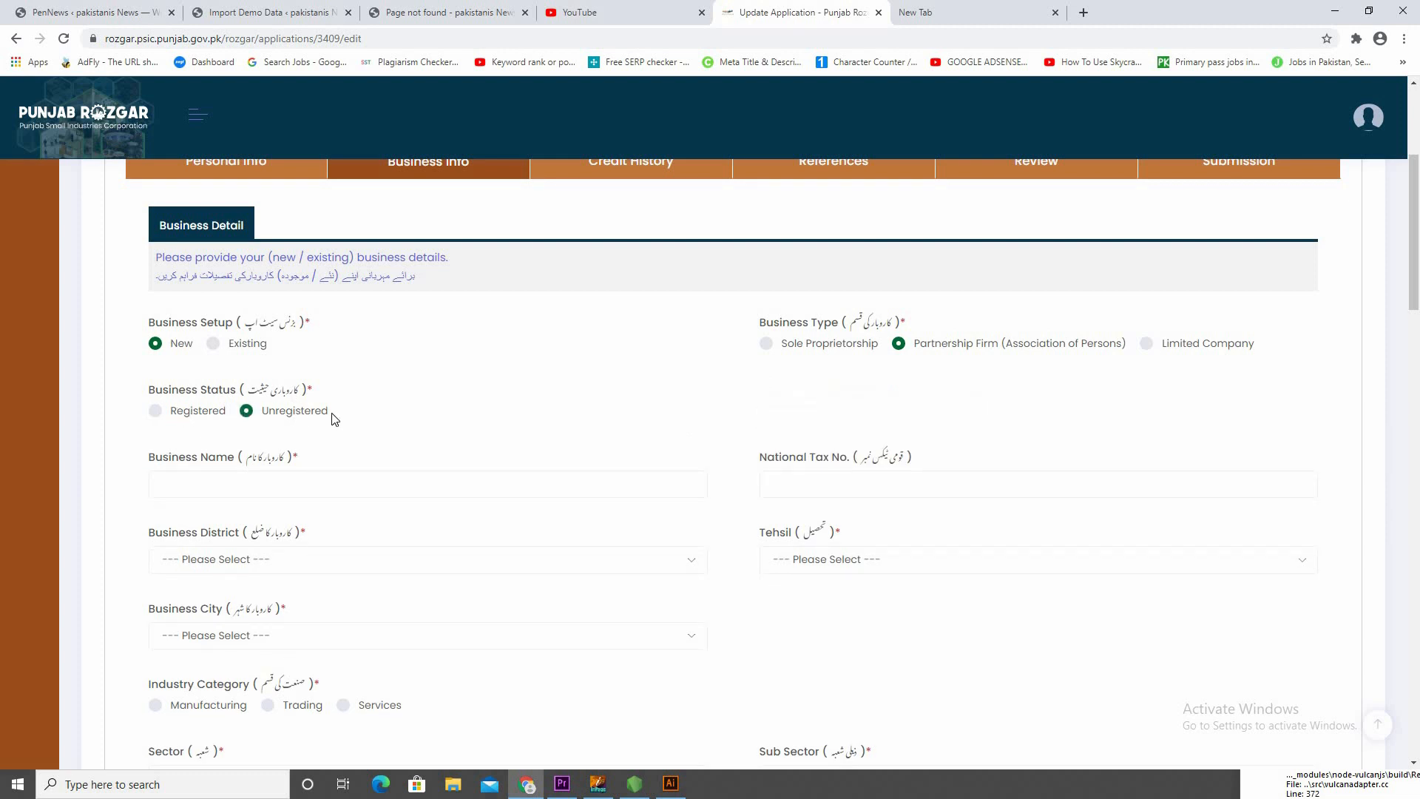
Enter "hotal" as the Business Name and fill in the National Tax No. with the saved number
click(311, 497)
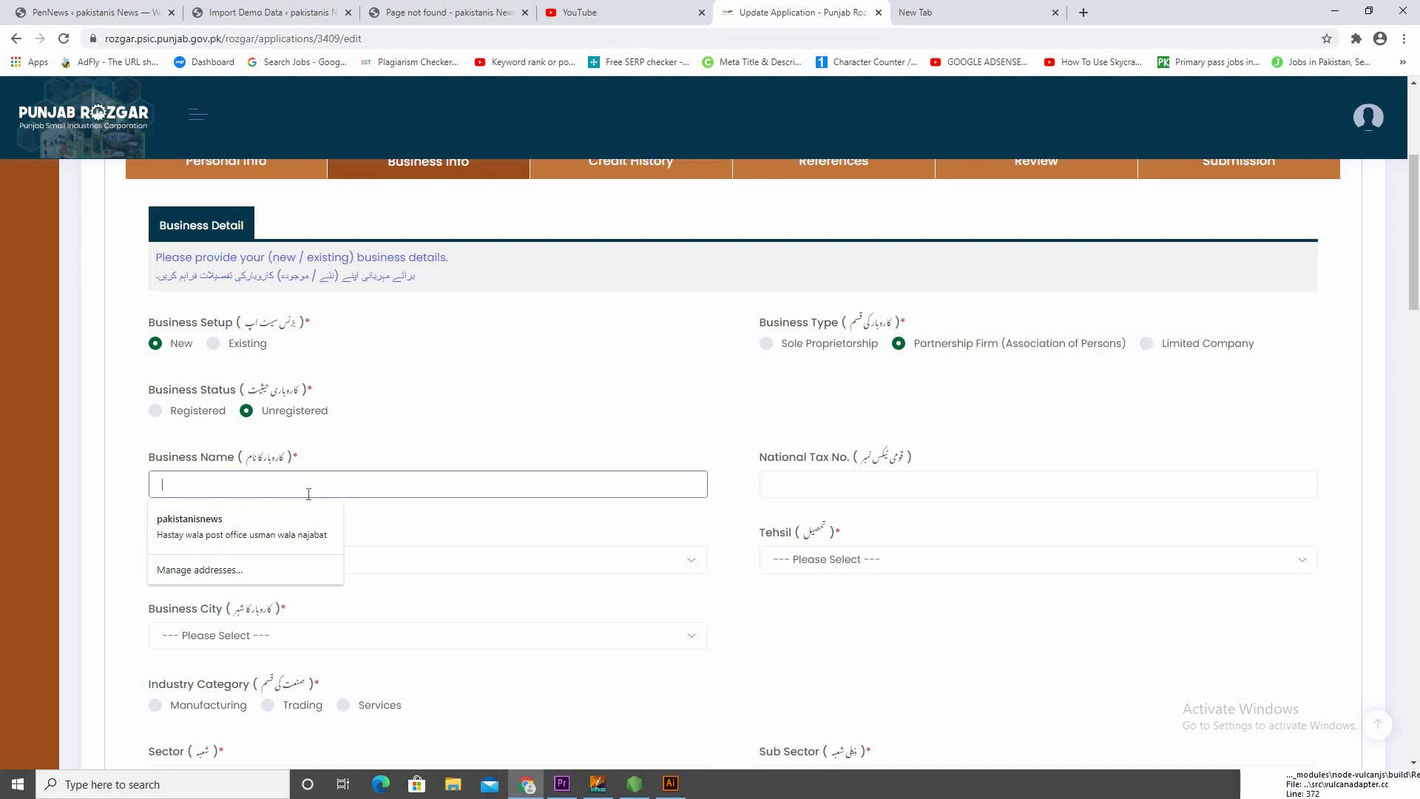
click(100, 449)
scroll(296, 473, down, 1)
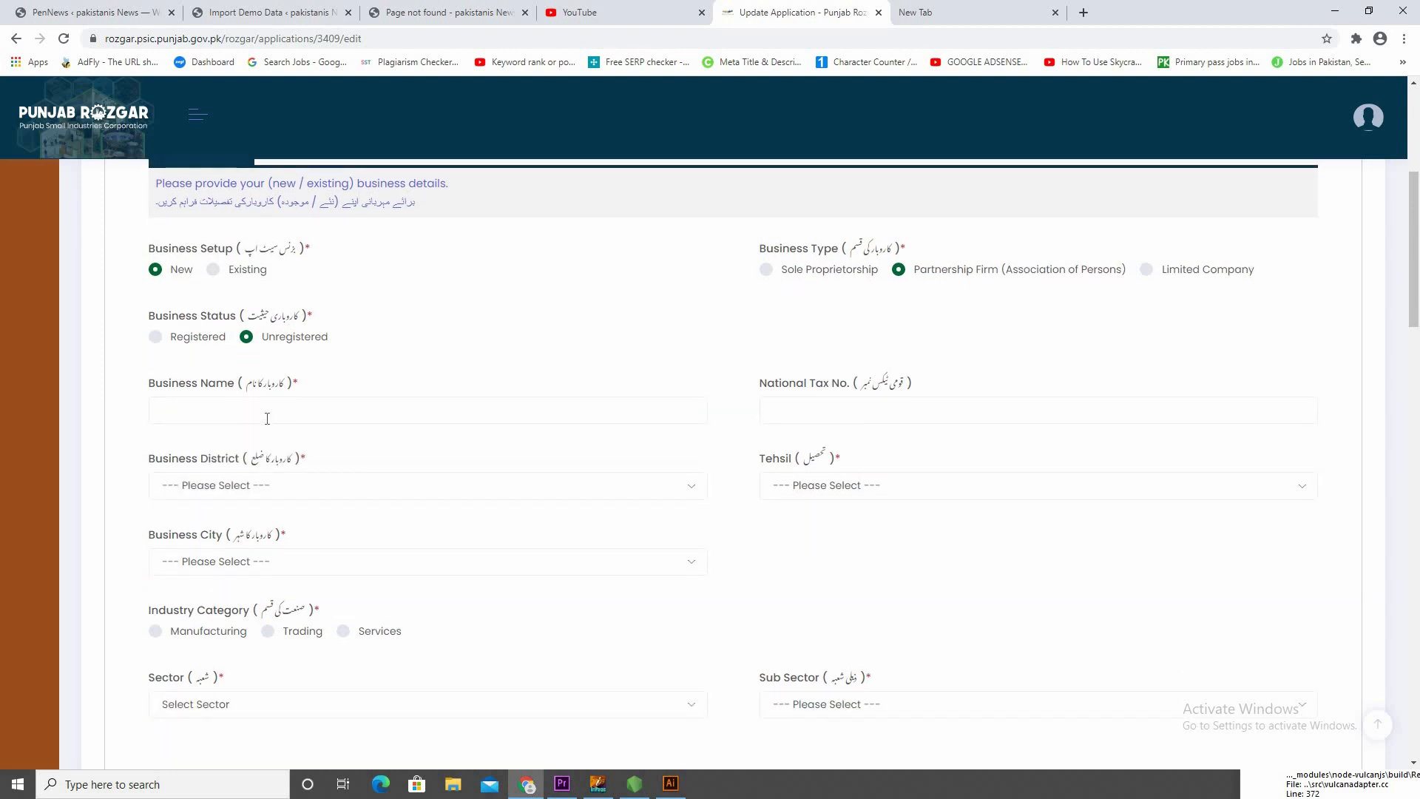
click(267, 419)
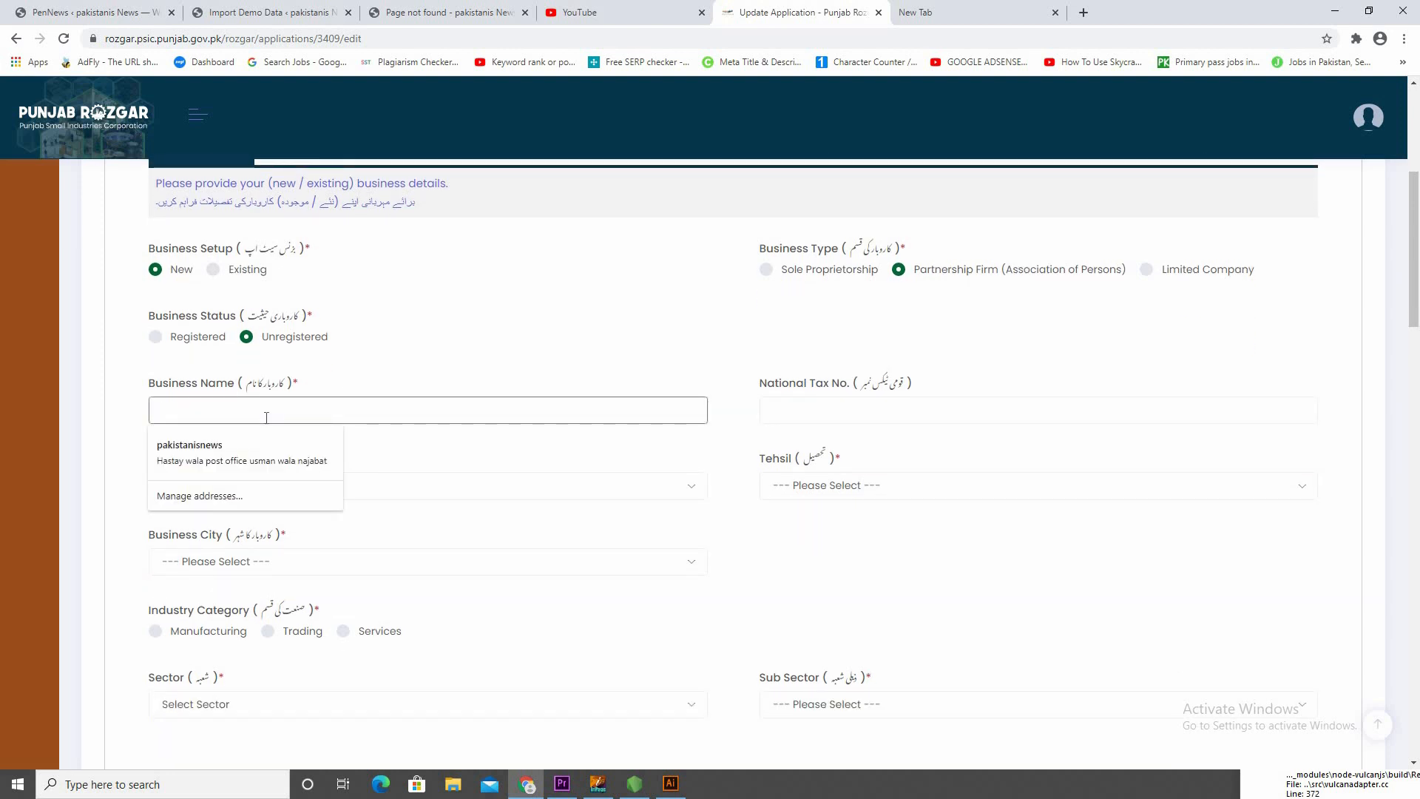
text(hotal)
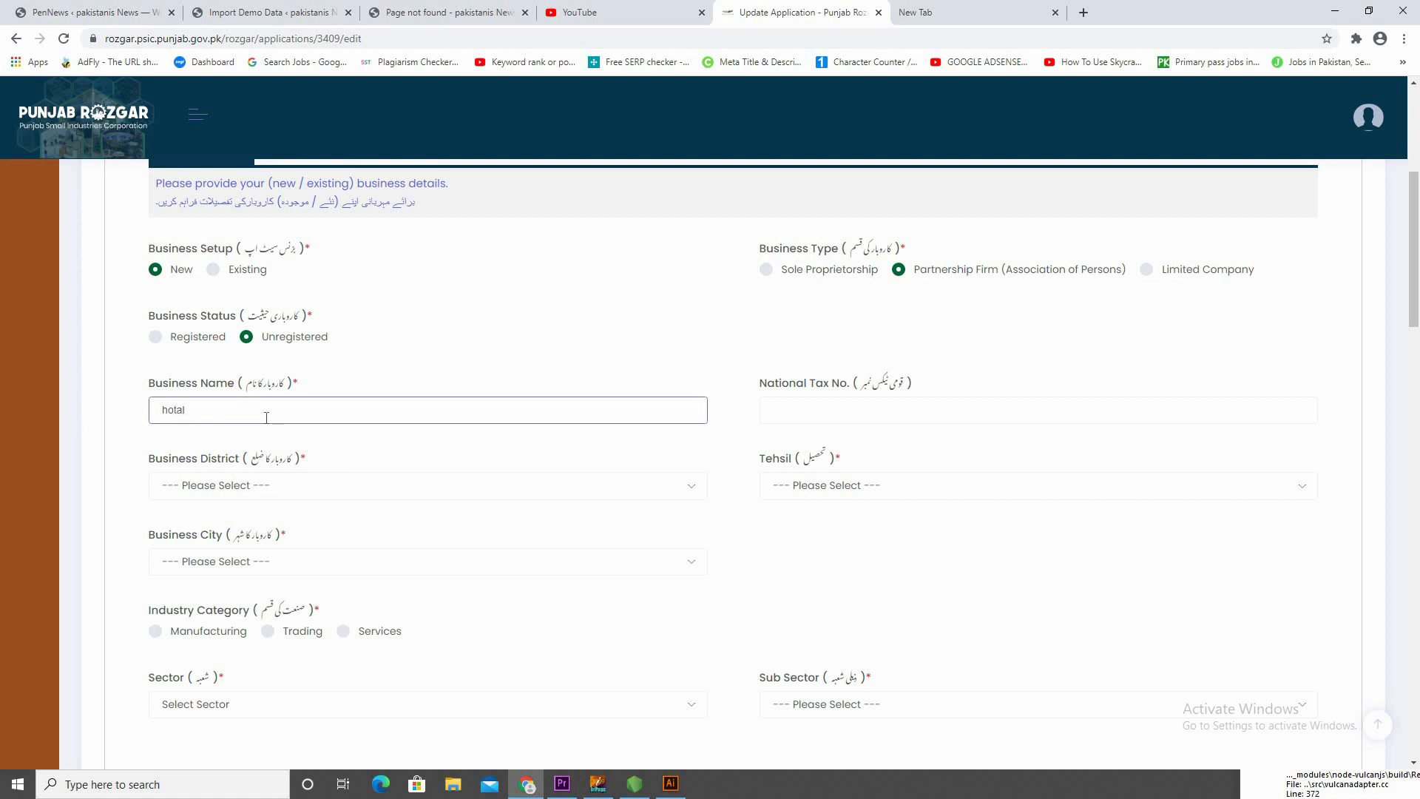
click(838, 412)
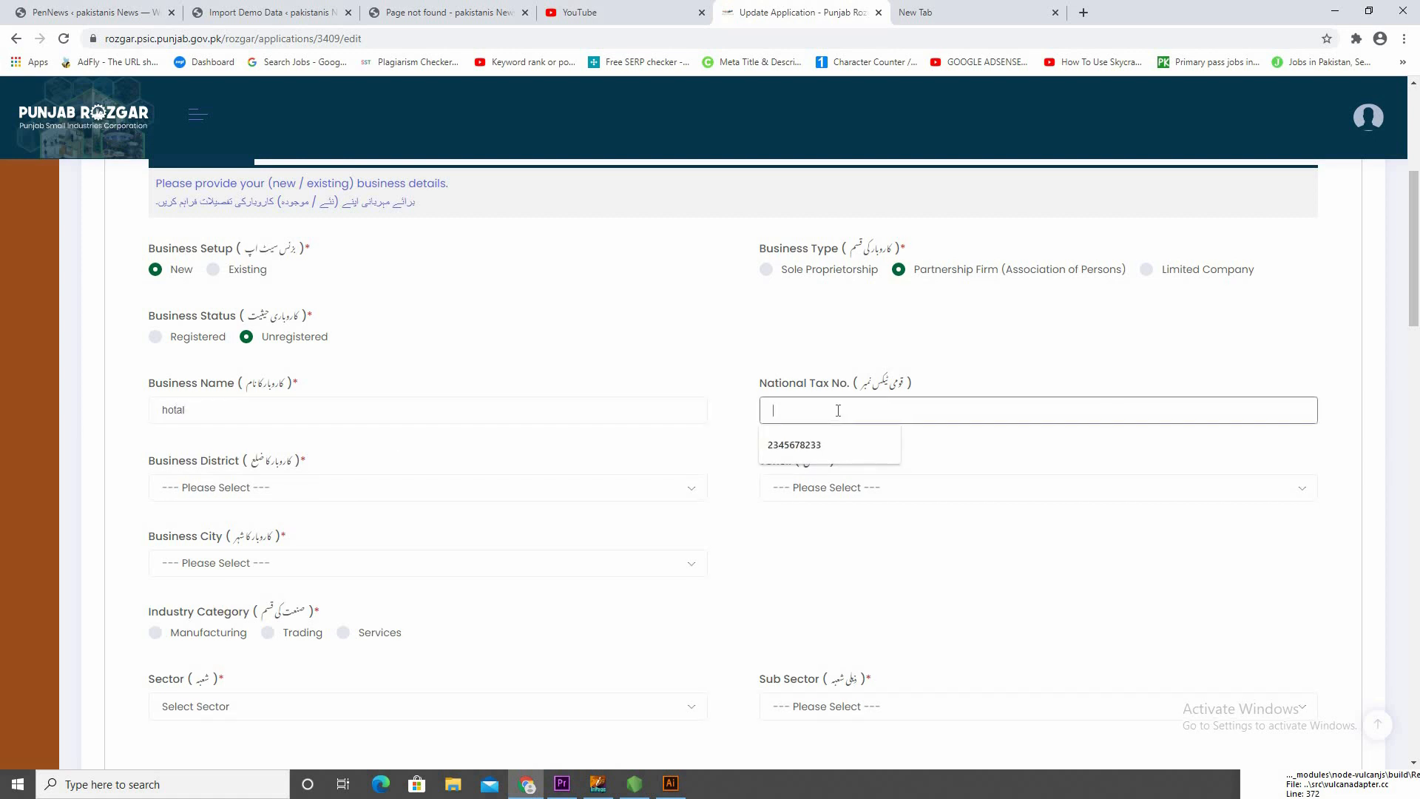
click(798, 446)
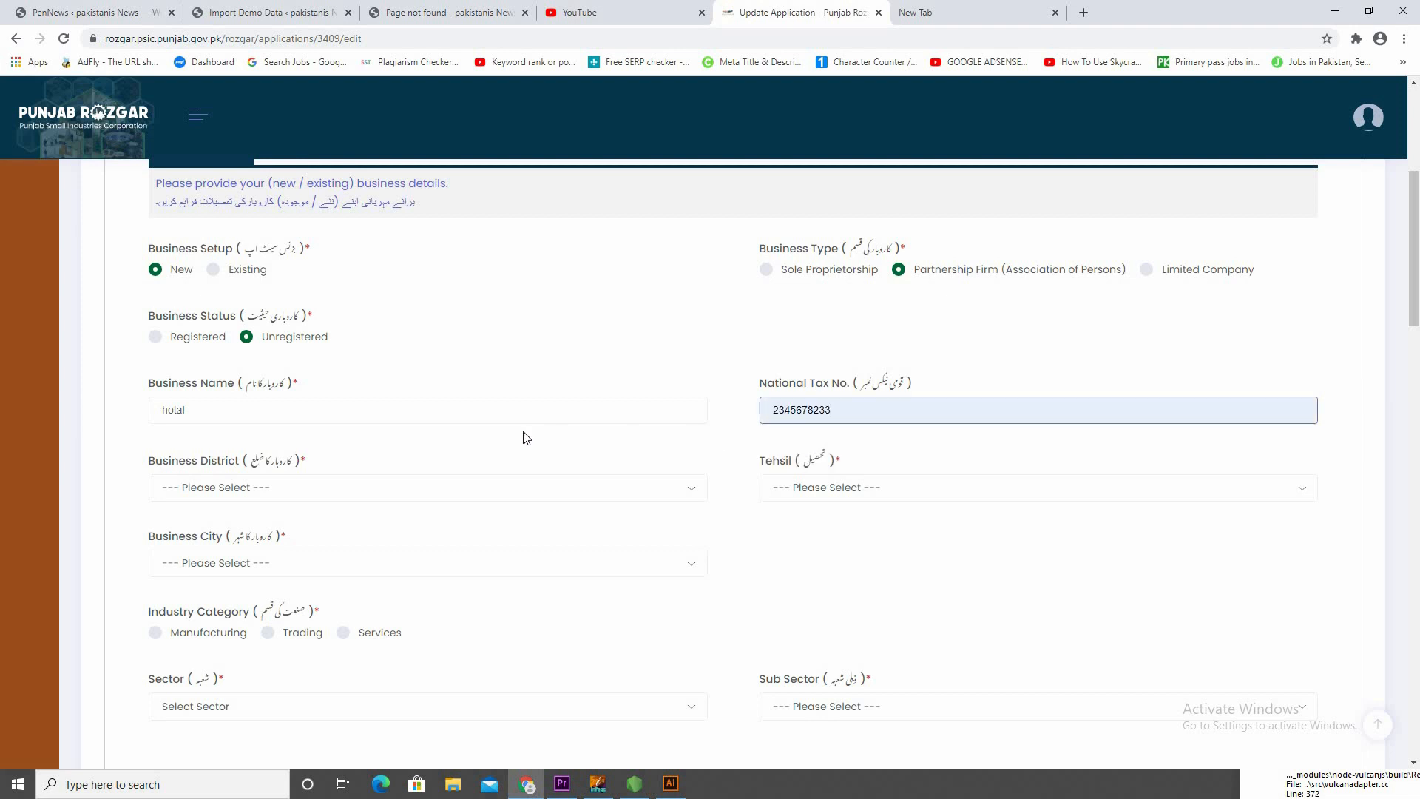
Set the Business District to KASUR
scroll(547, 414, down, 2)
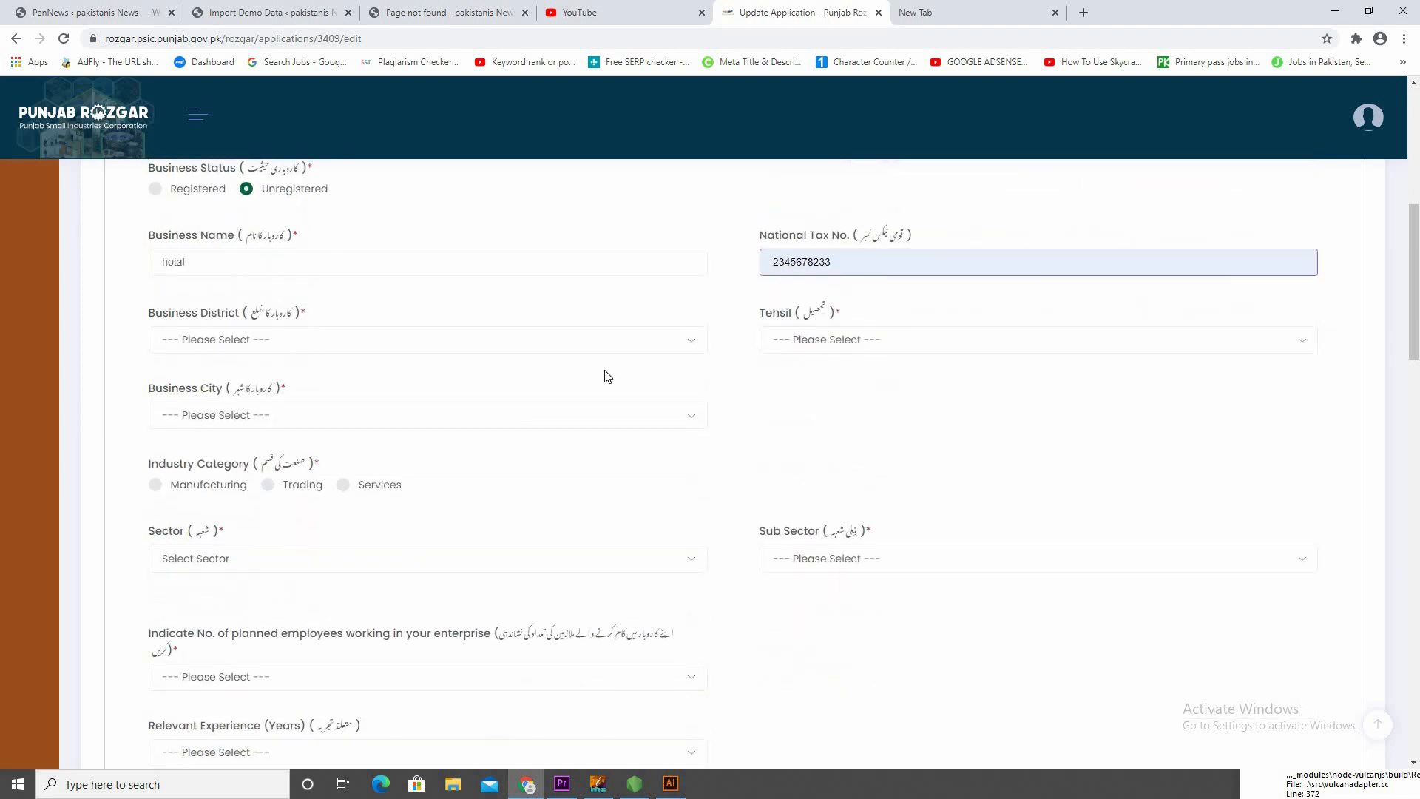
click(305, 352)
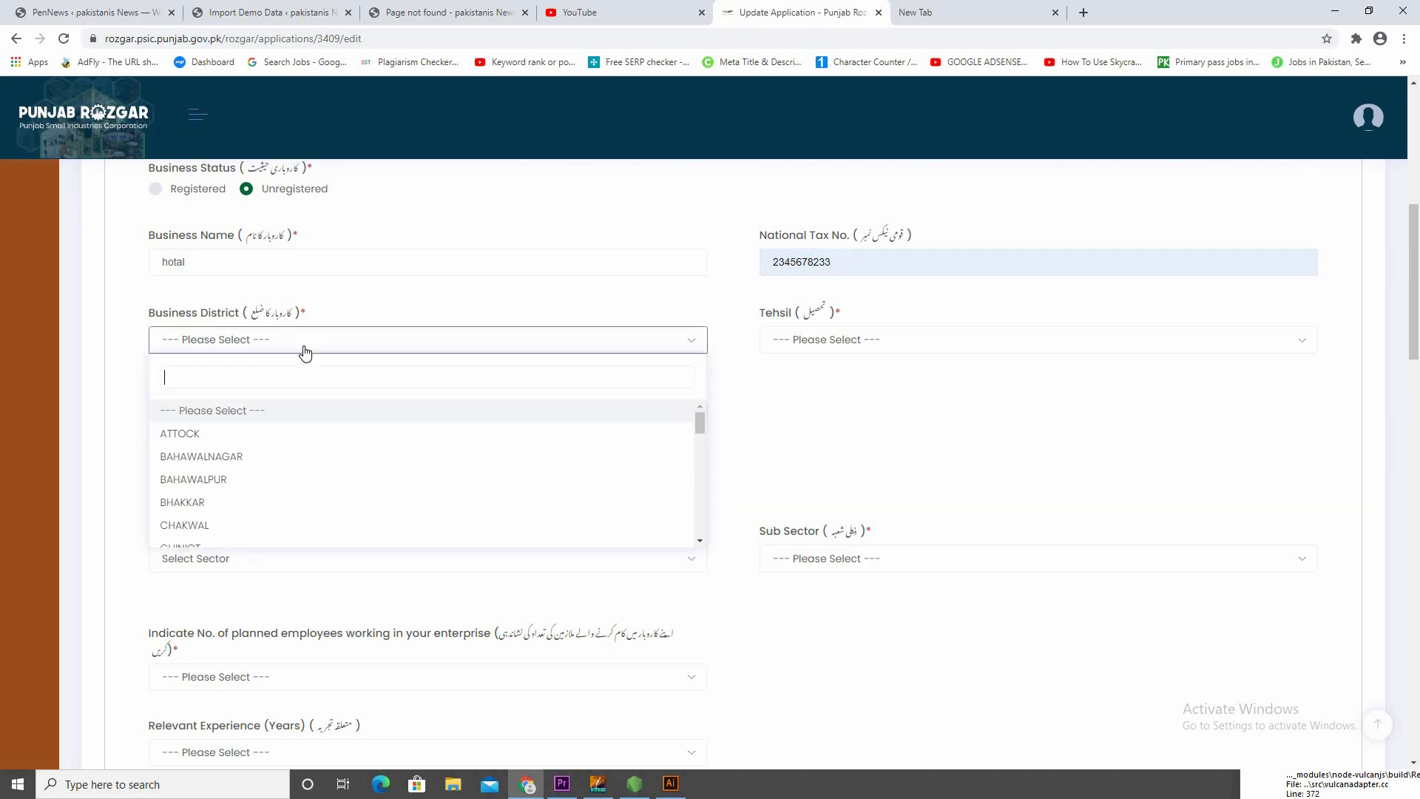
click(187, 437)
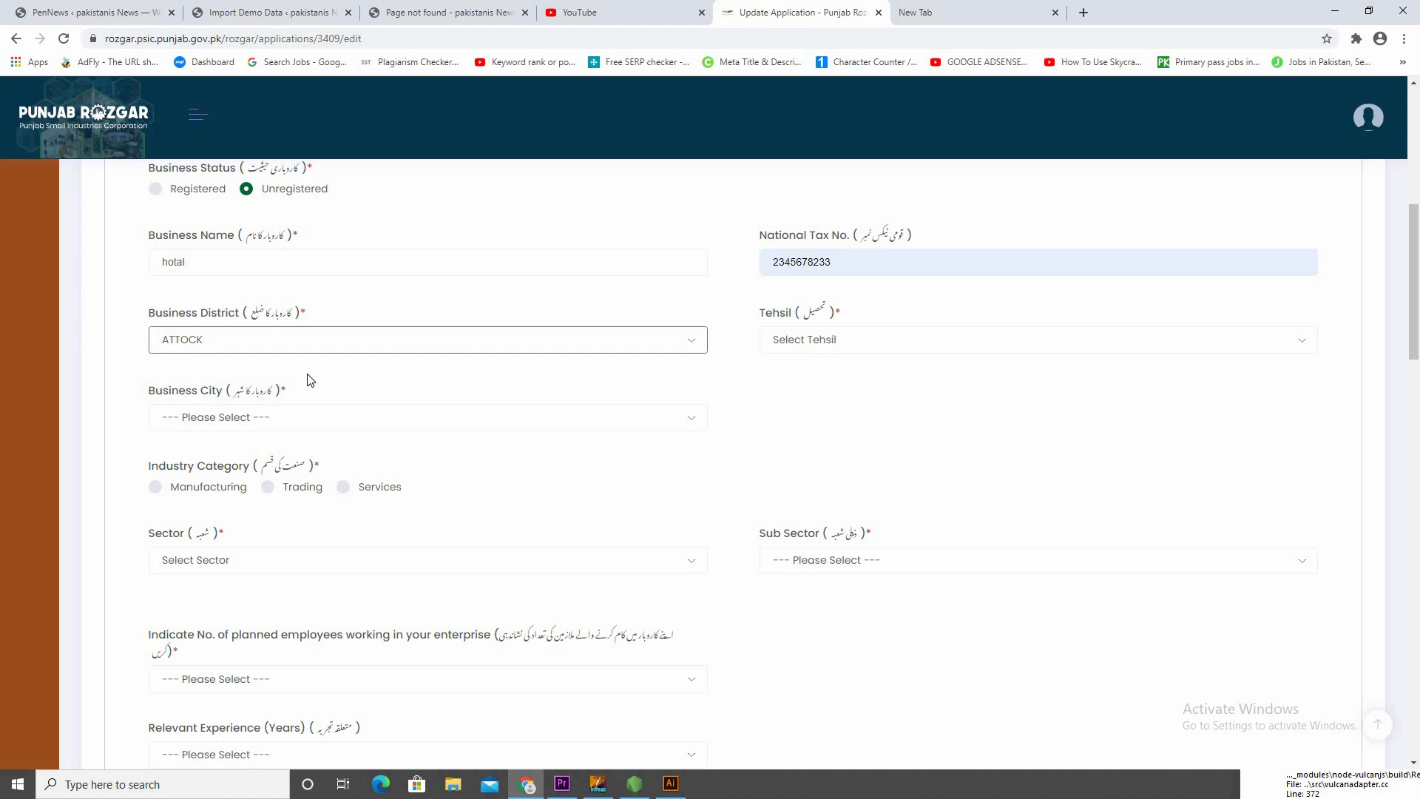
click(269, 338)
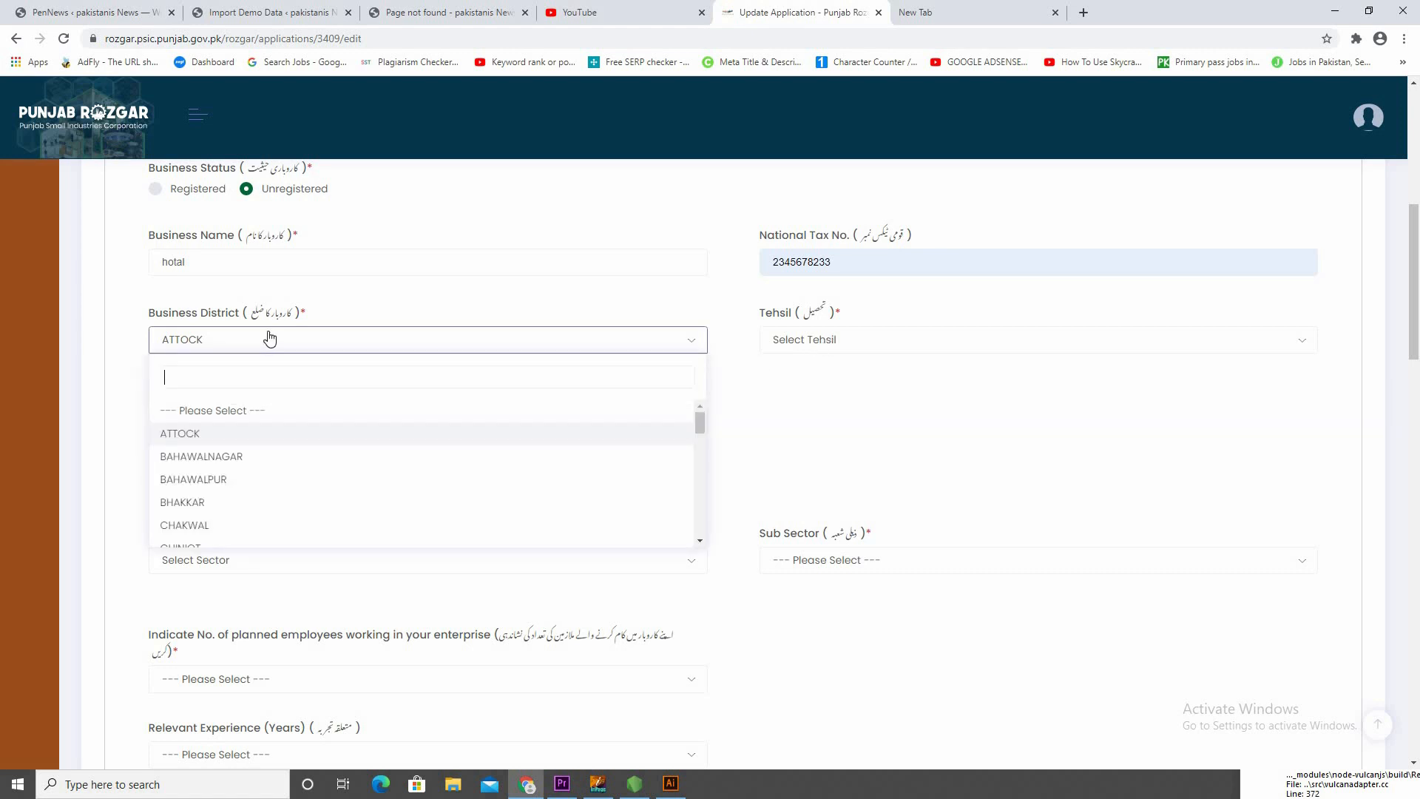
text(kasur)
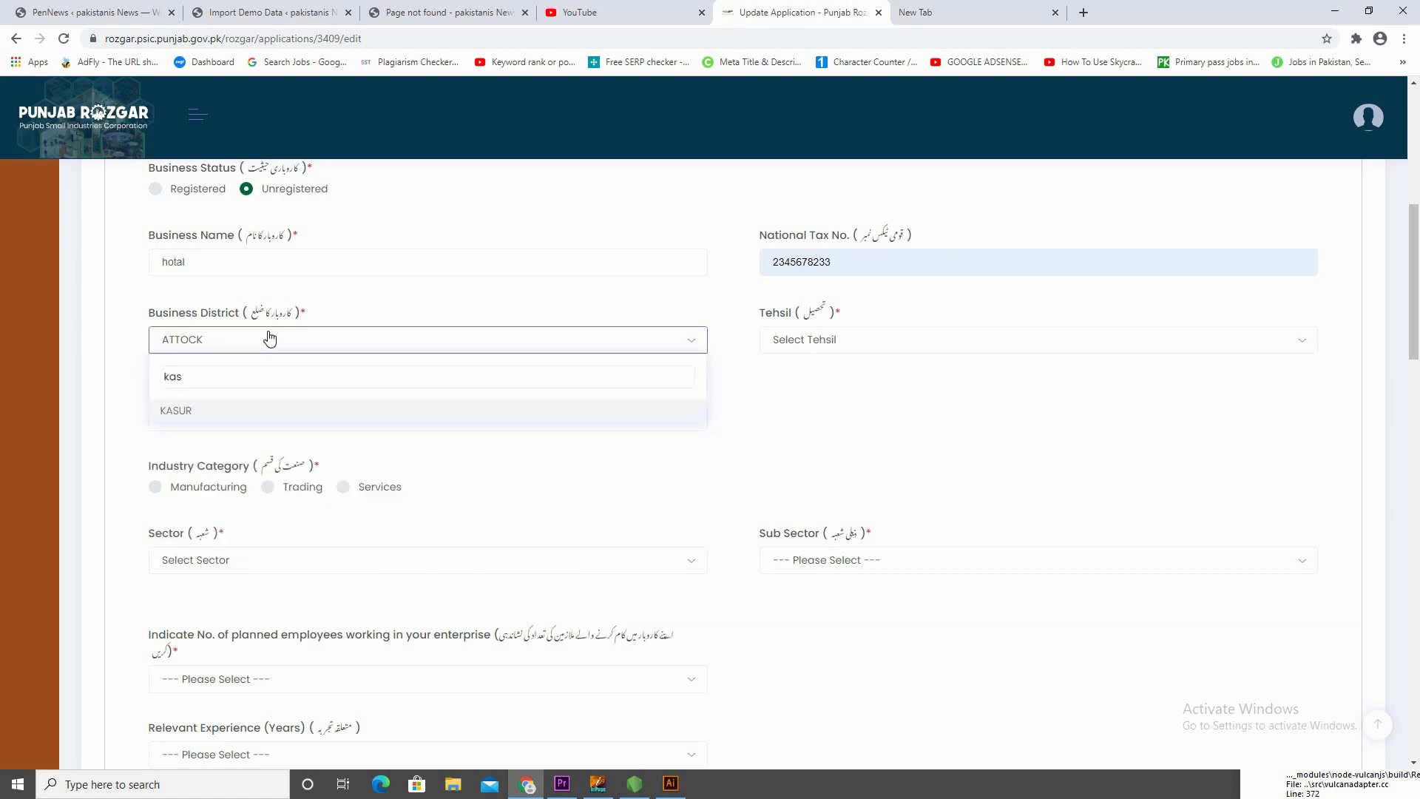
click(286, 413)
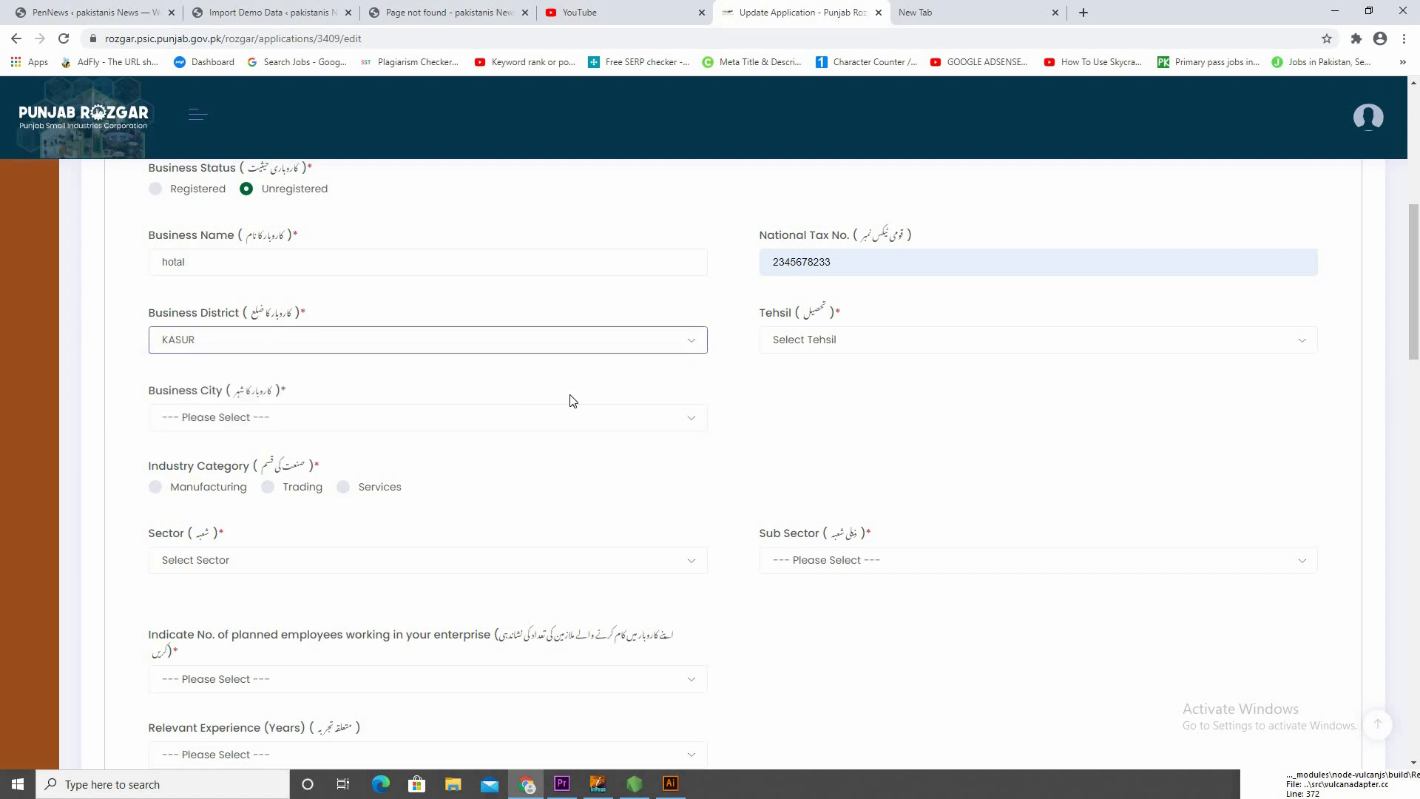
Set the Tehsil of the business to KASUR
click(856, 341)
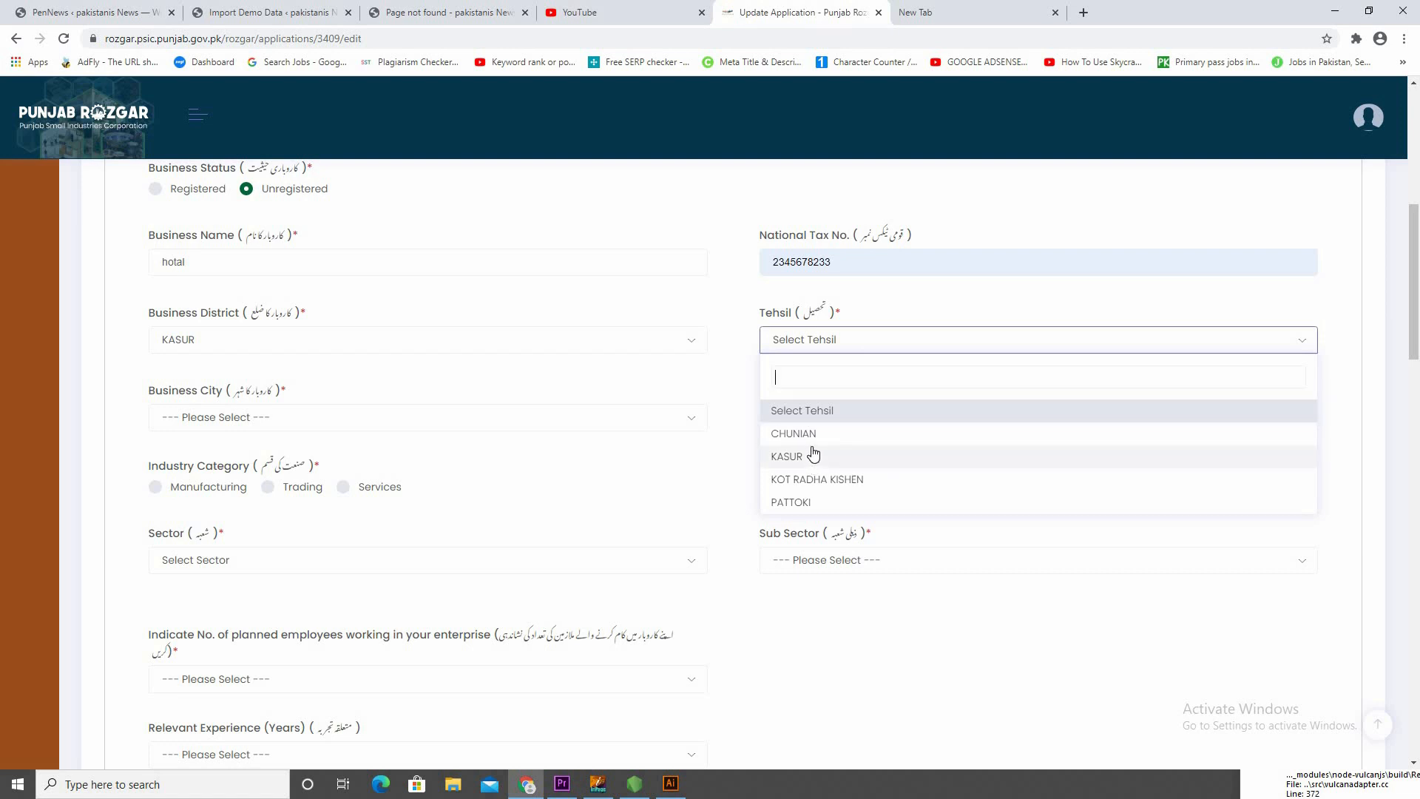
click(766, 433)
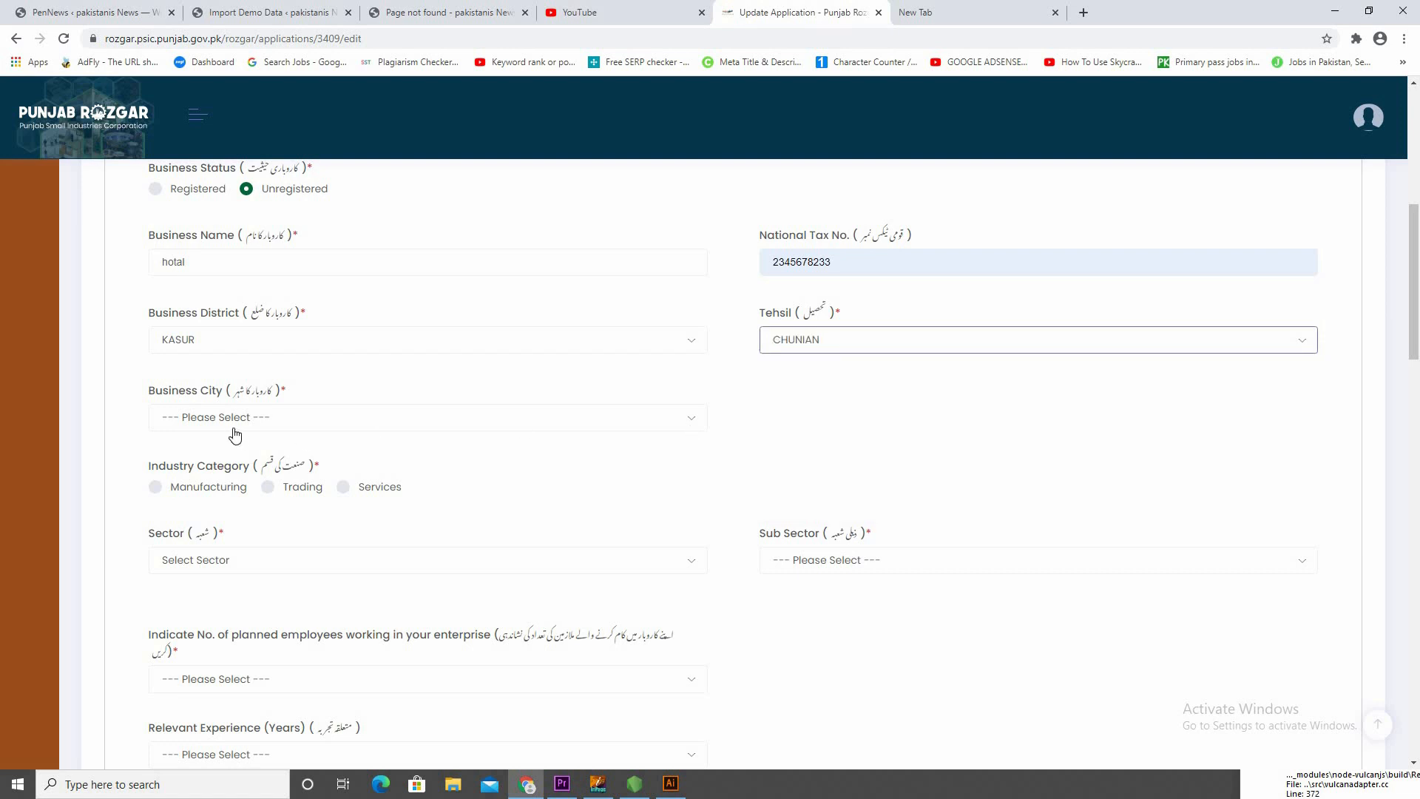
click(235, 418)
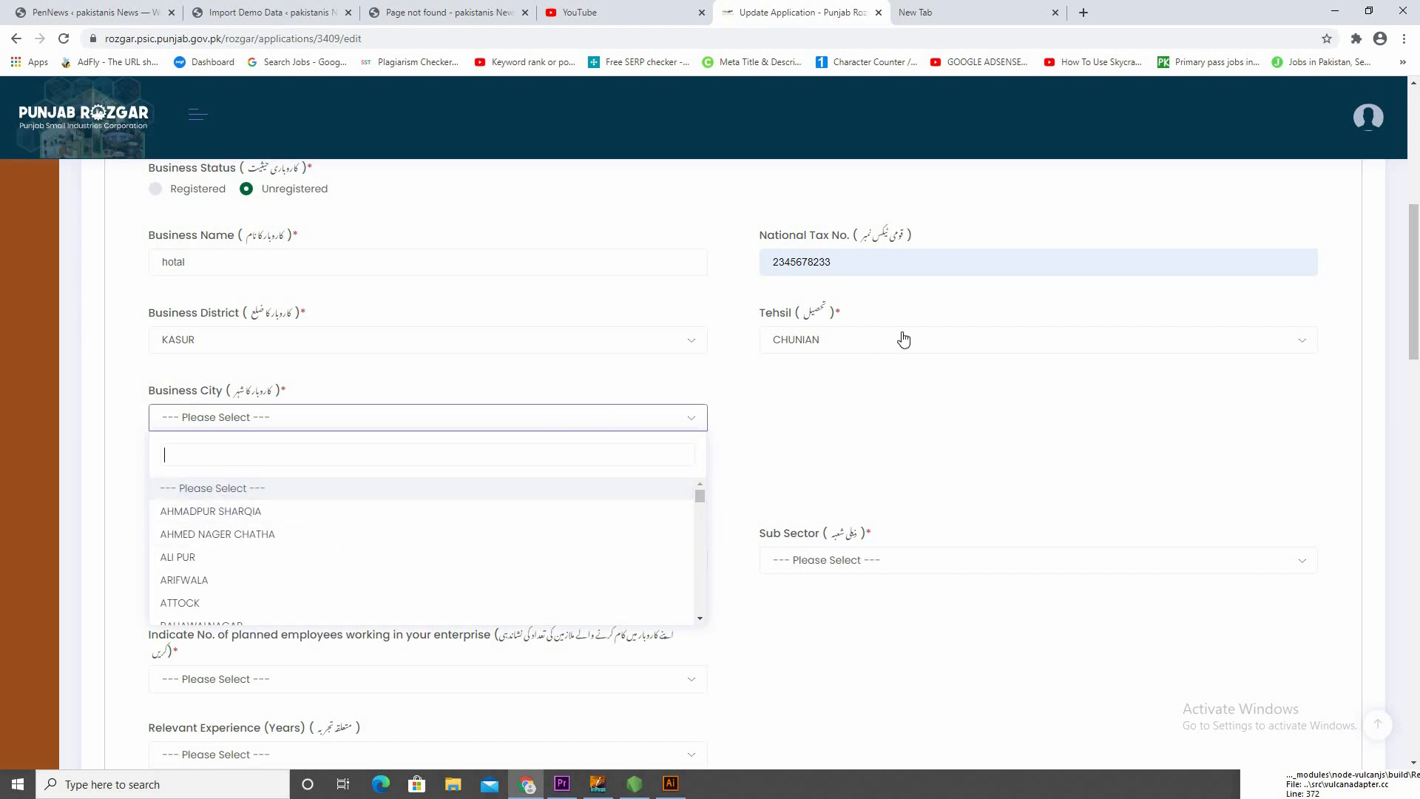
click(877, 346)
text(k)
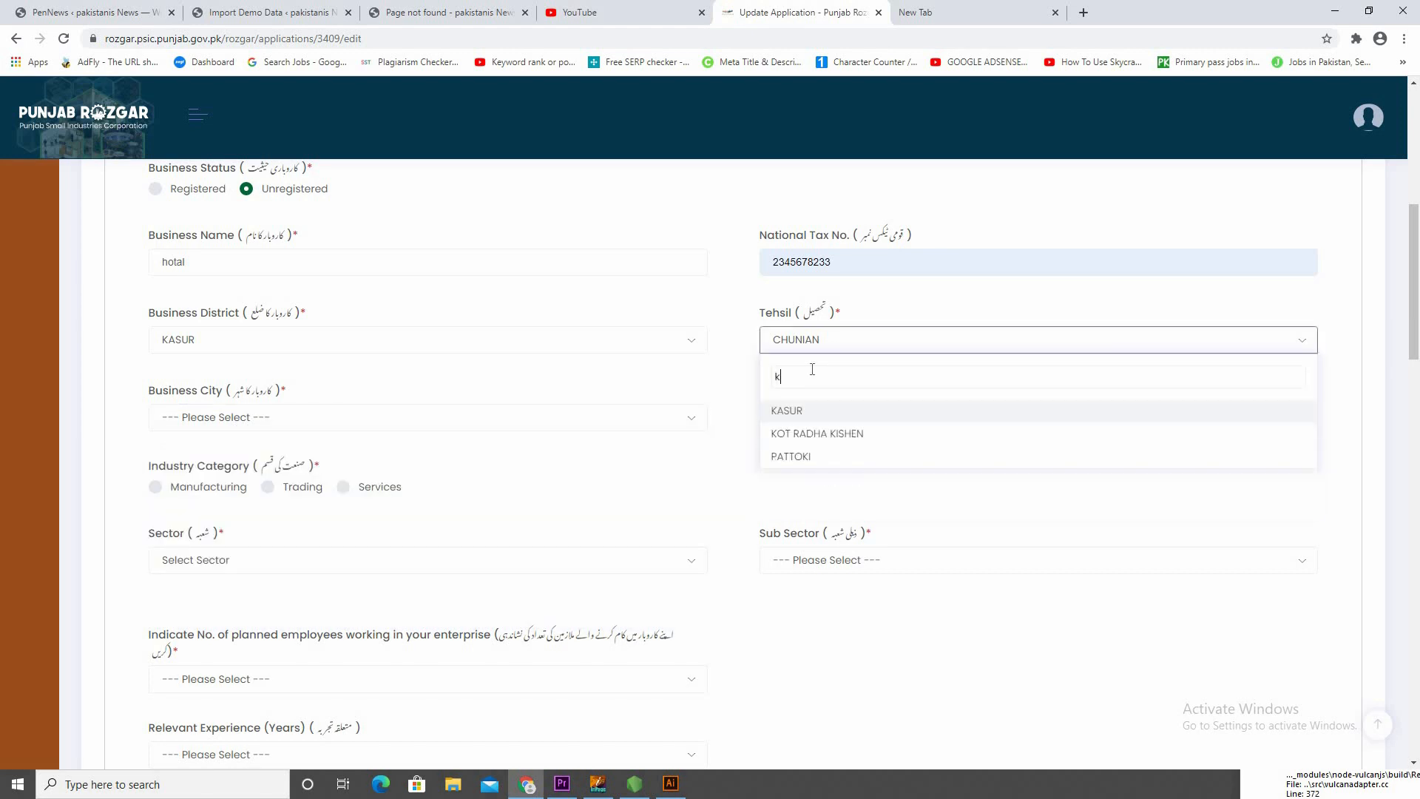
text(asur)
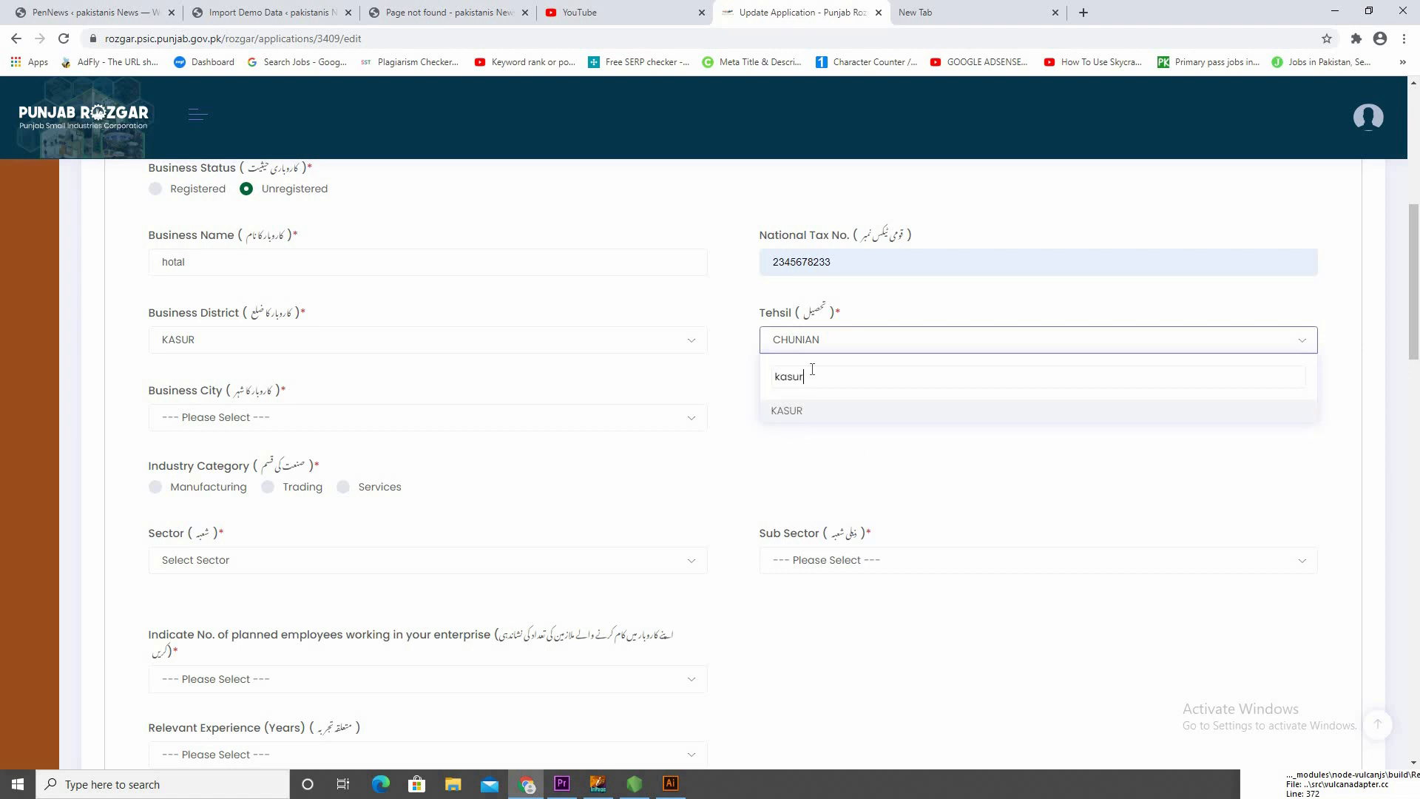
click(809, 410)
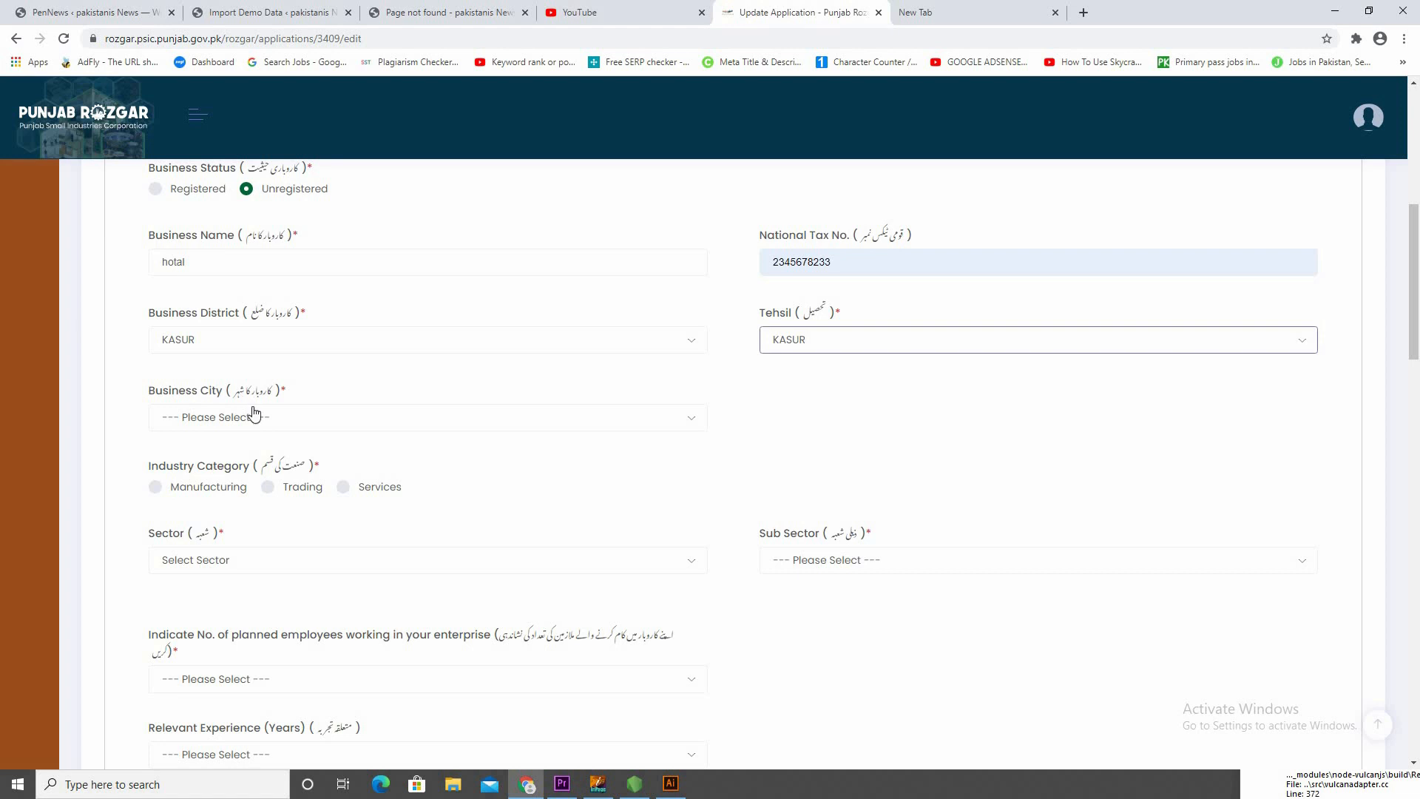
Set the Business City to KASUR
click(279, 425)
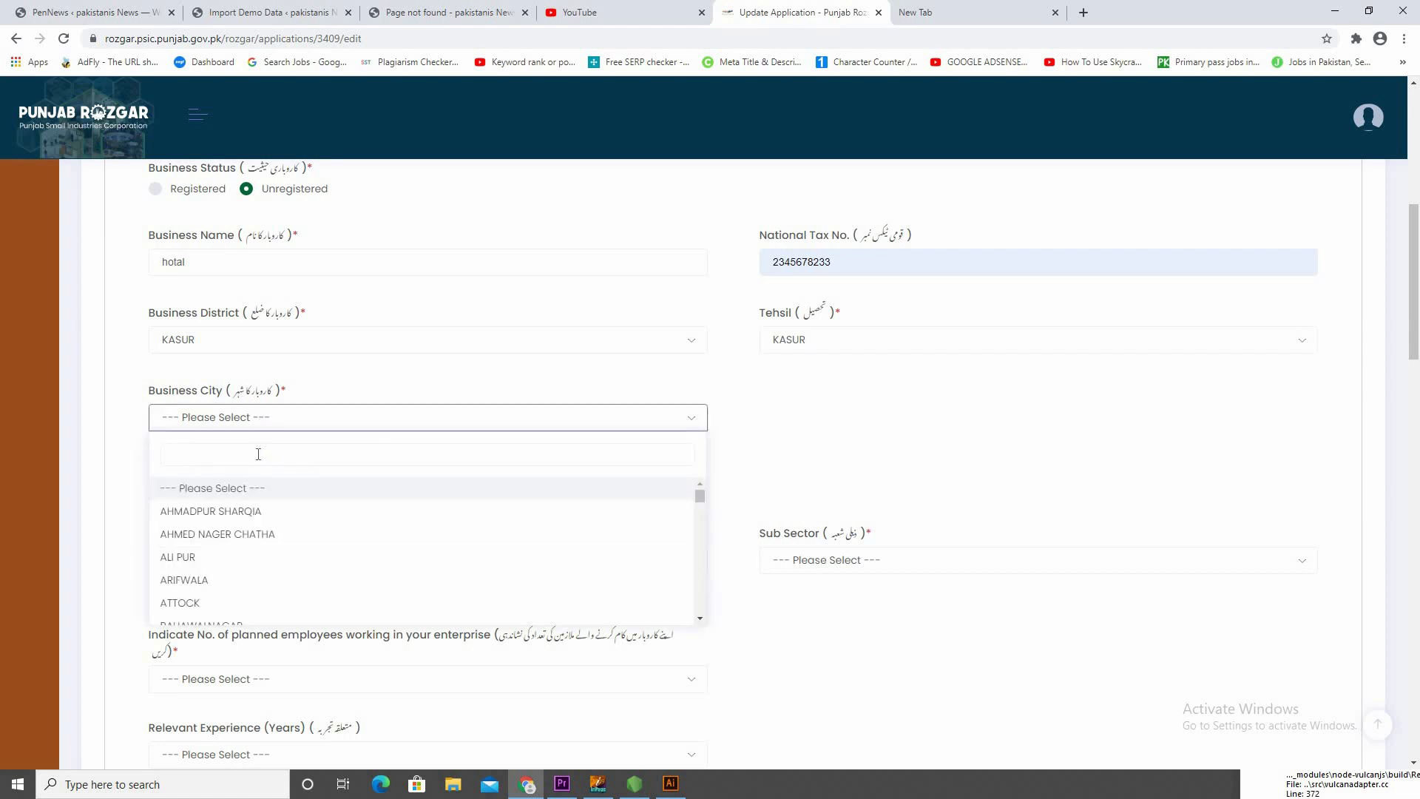
text(kasur)
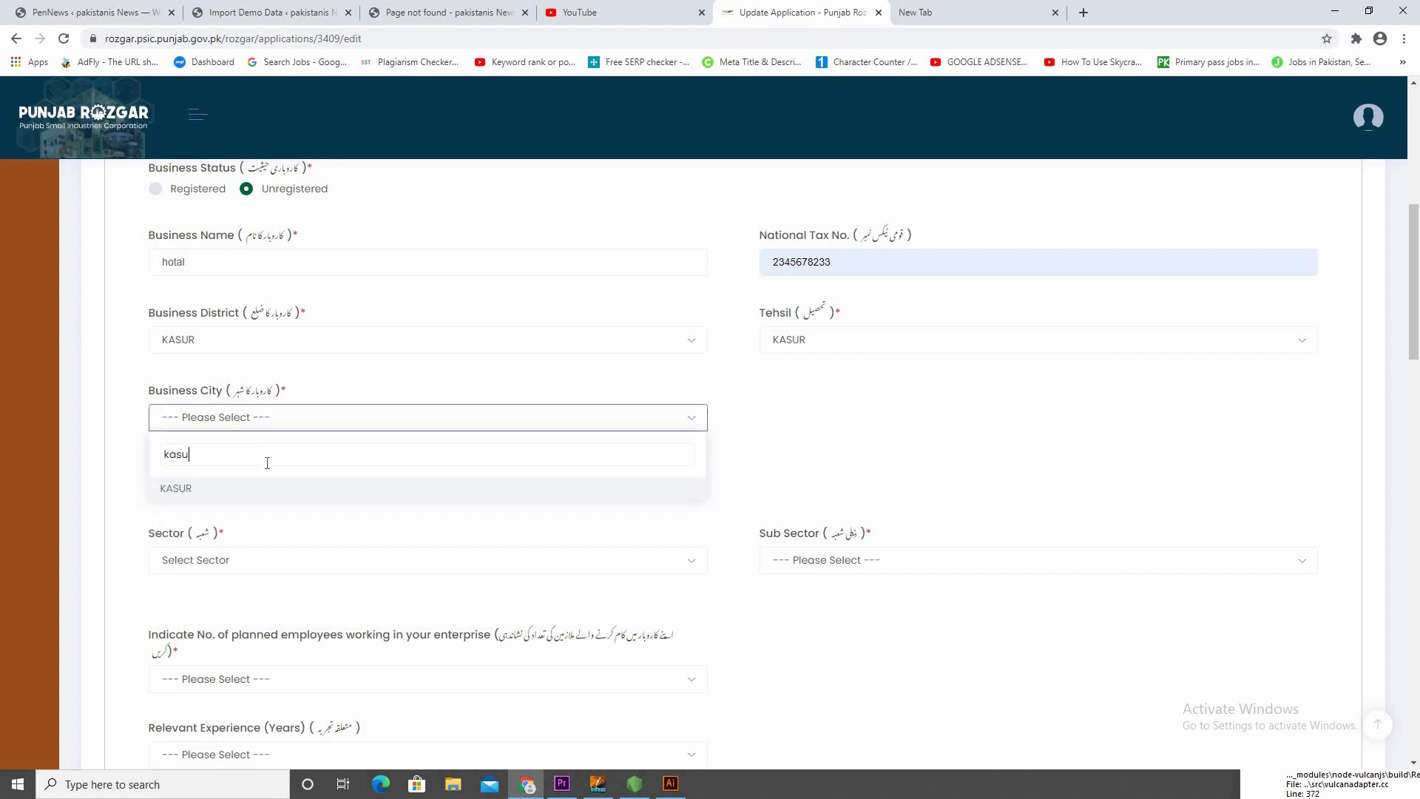
click(261, 489)
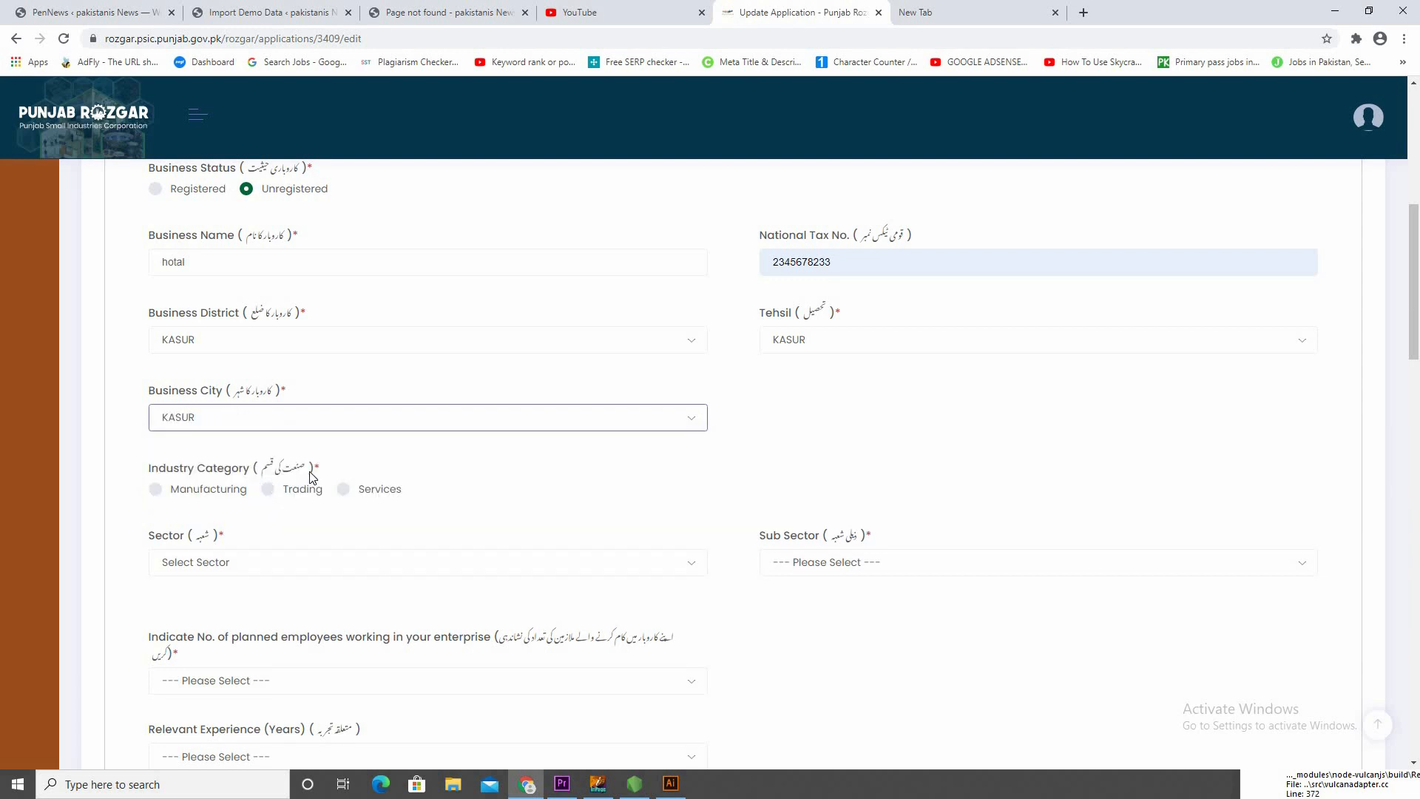
Set the Industry Category to Services and the Sector to Hotels & Restaurants
scroll(326, 459, down, 2)
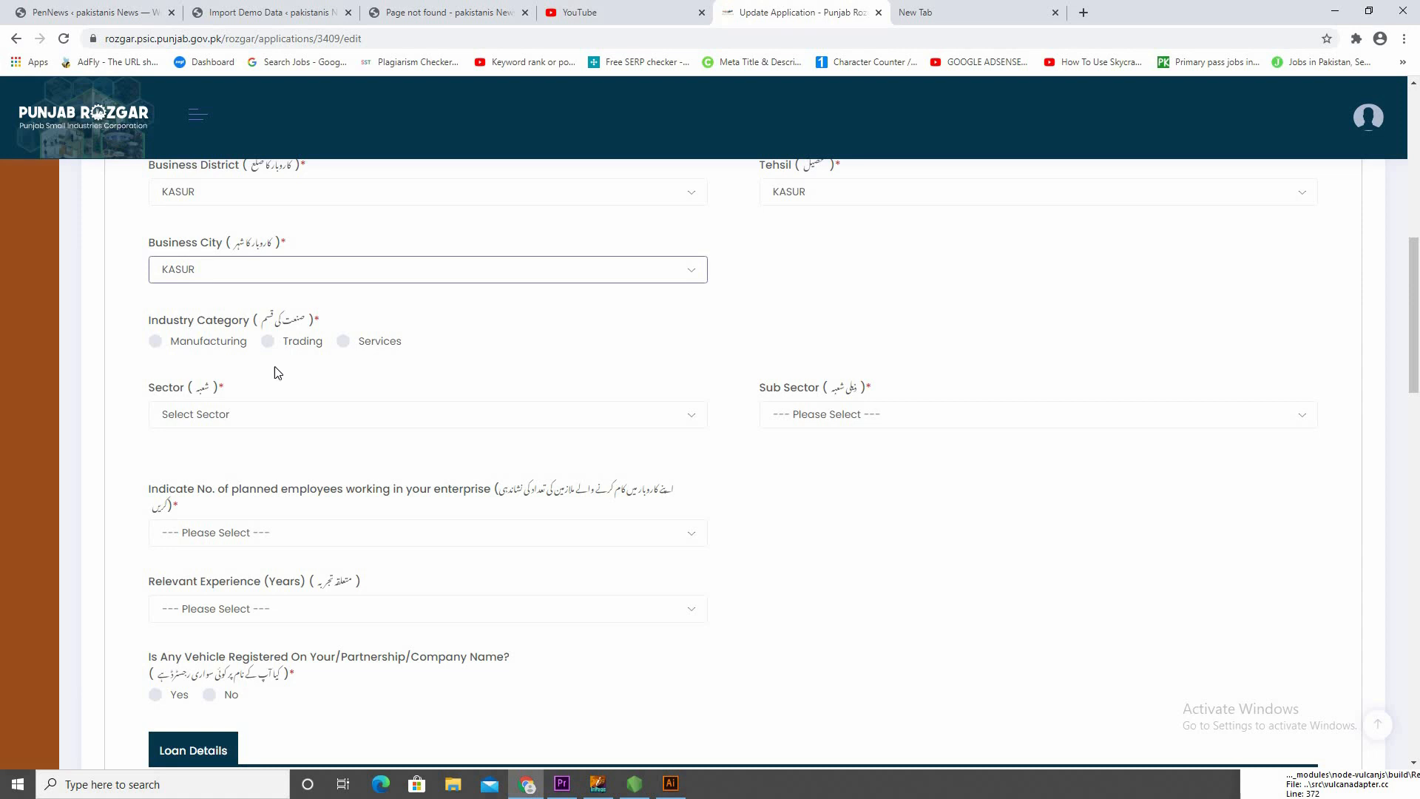
click(383, 347)
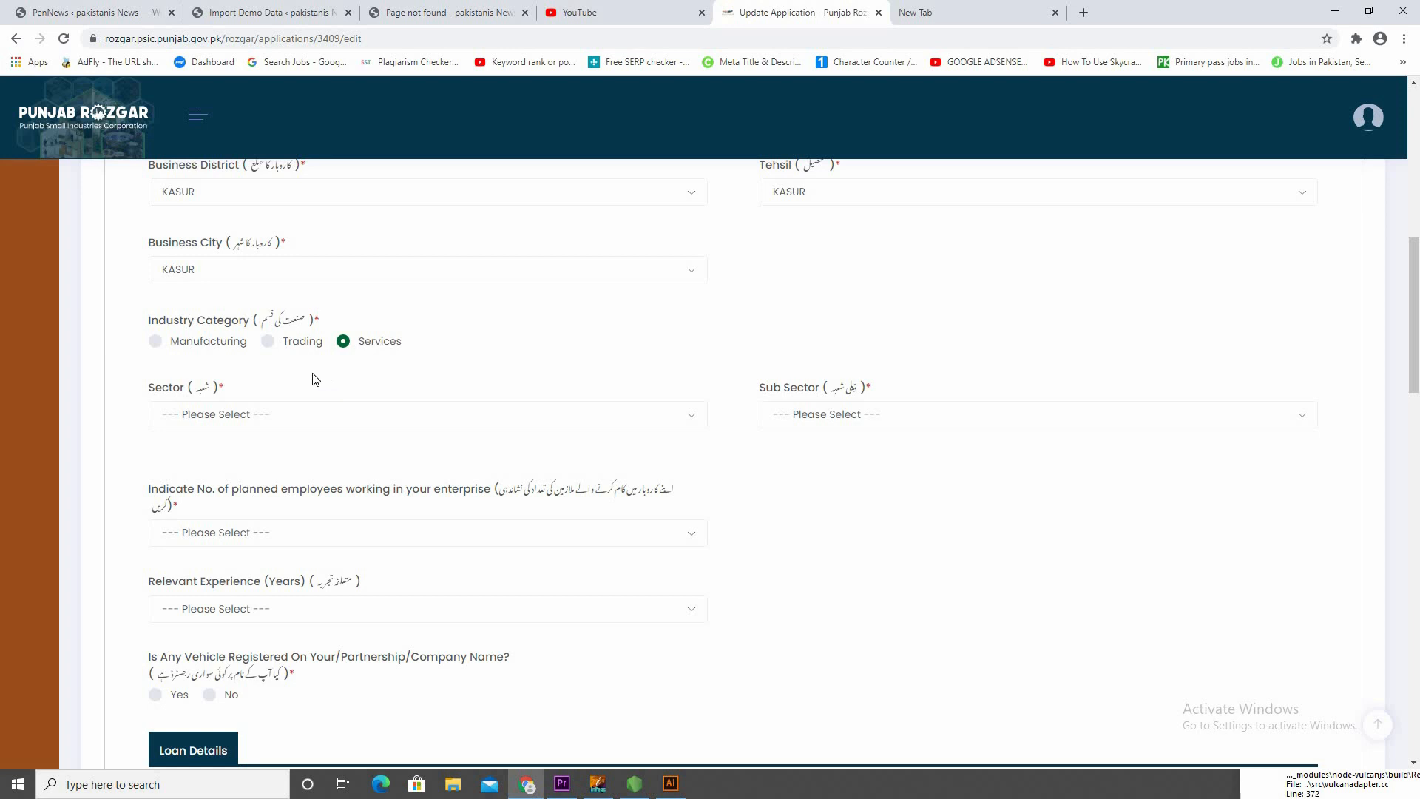
scroll(367, 350, down, 1)
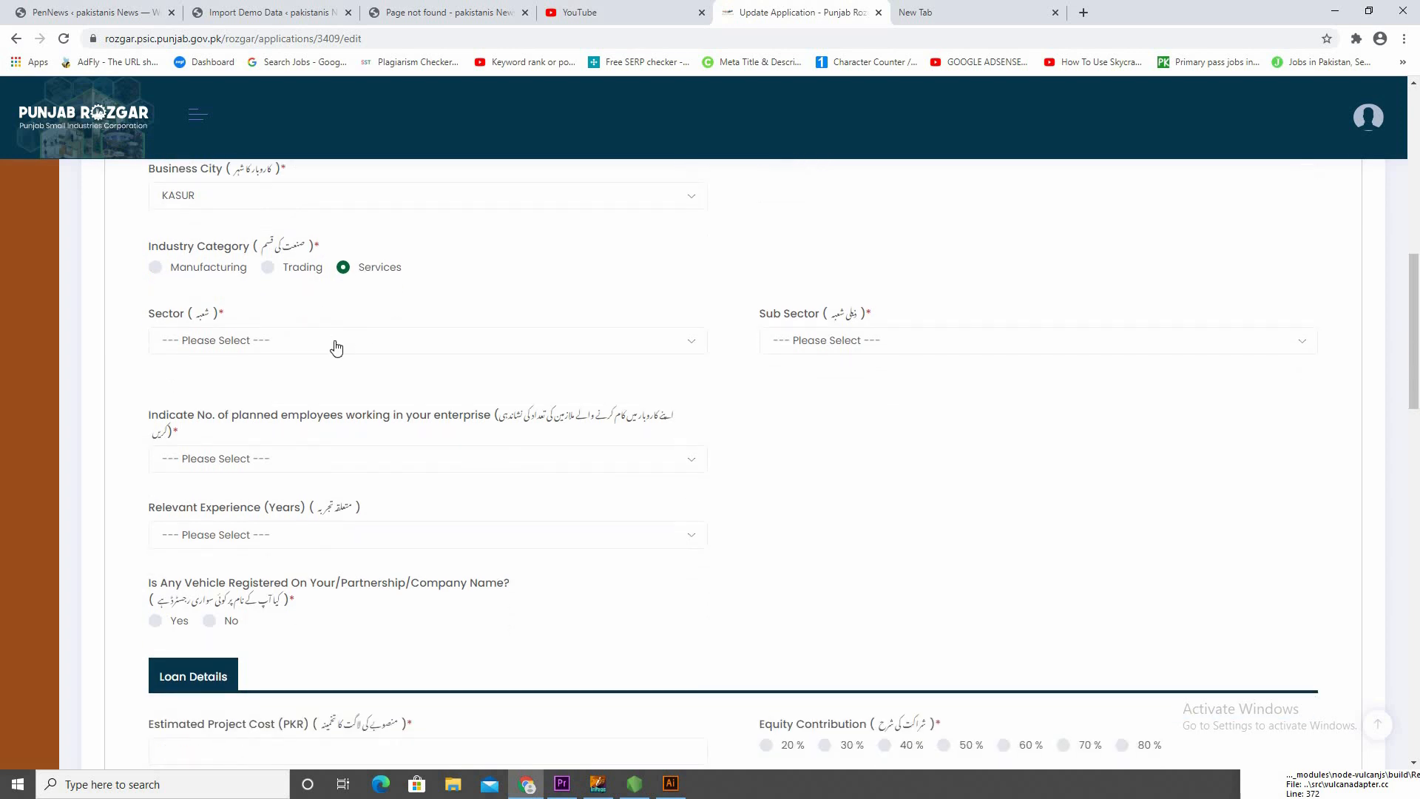
click(334, 344)
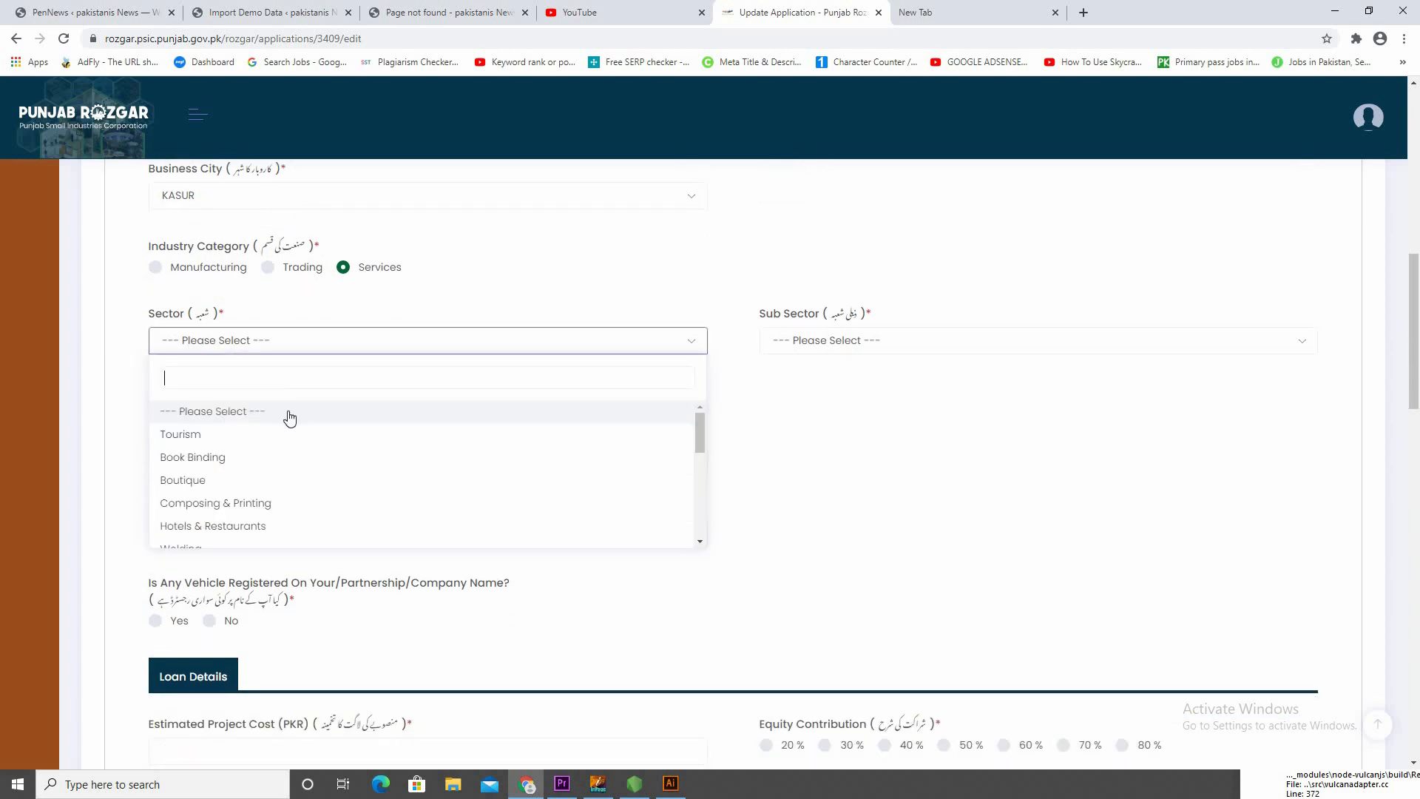
scroll(303, 468, down, 1)
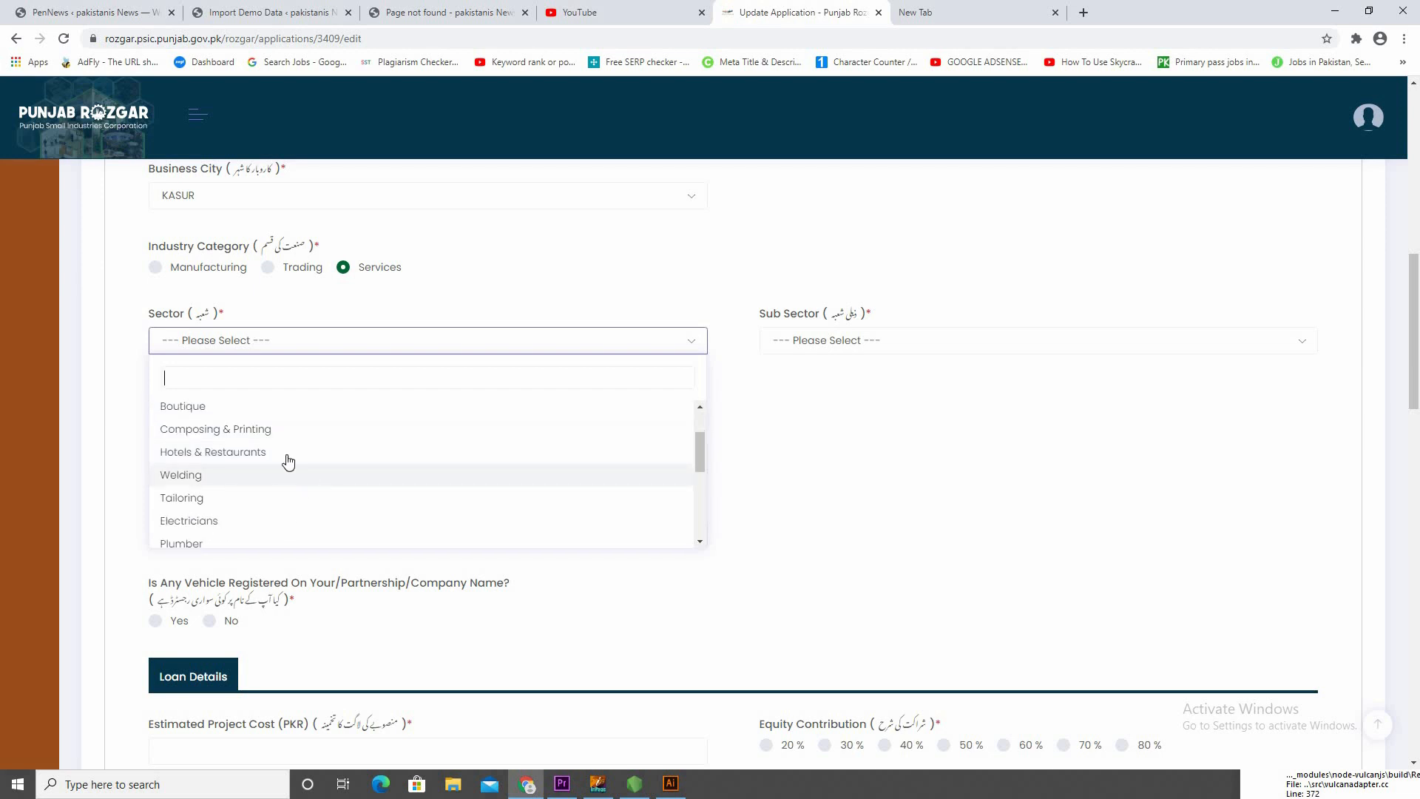
click(285, 460)
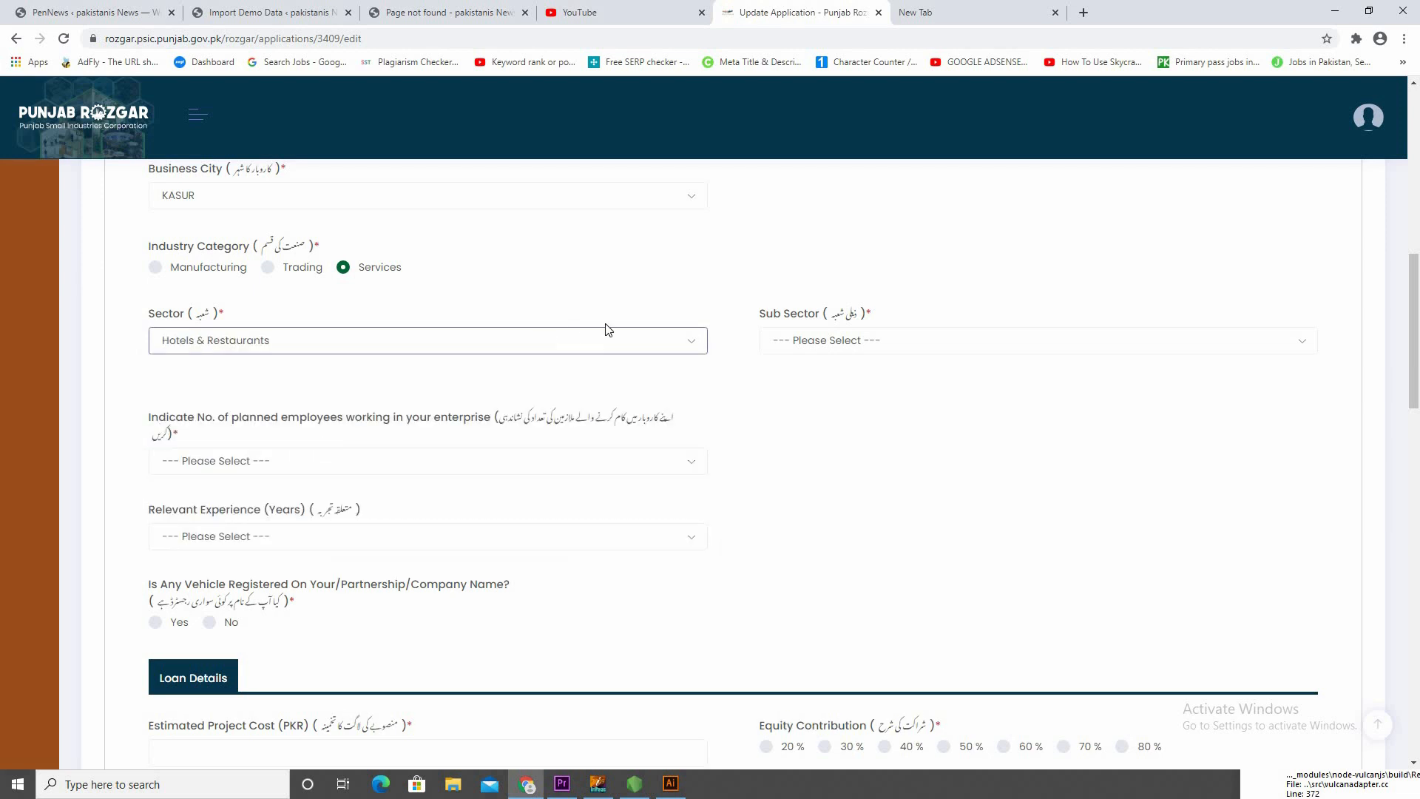
Set the Sub Sector to Other and specify it as "hotels"
click(856, 357)
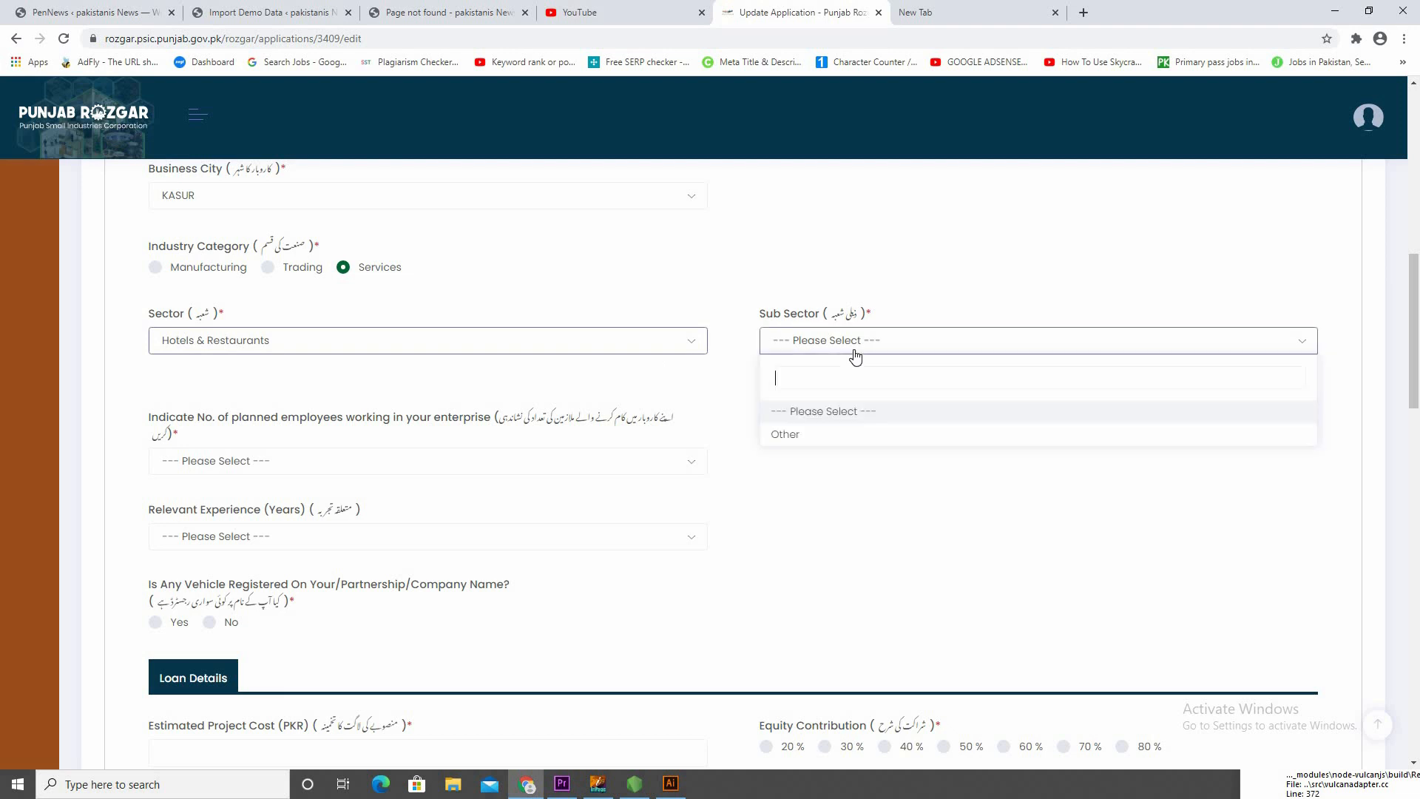
click(828, 438)
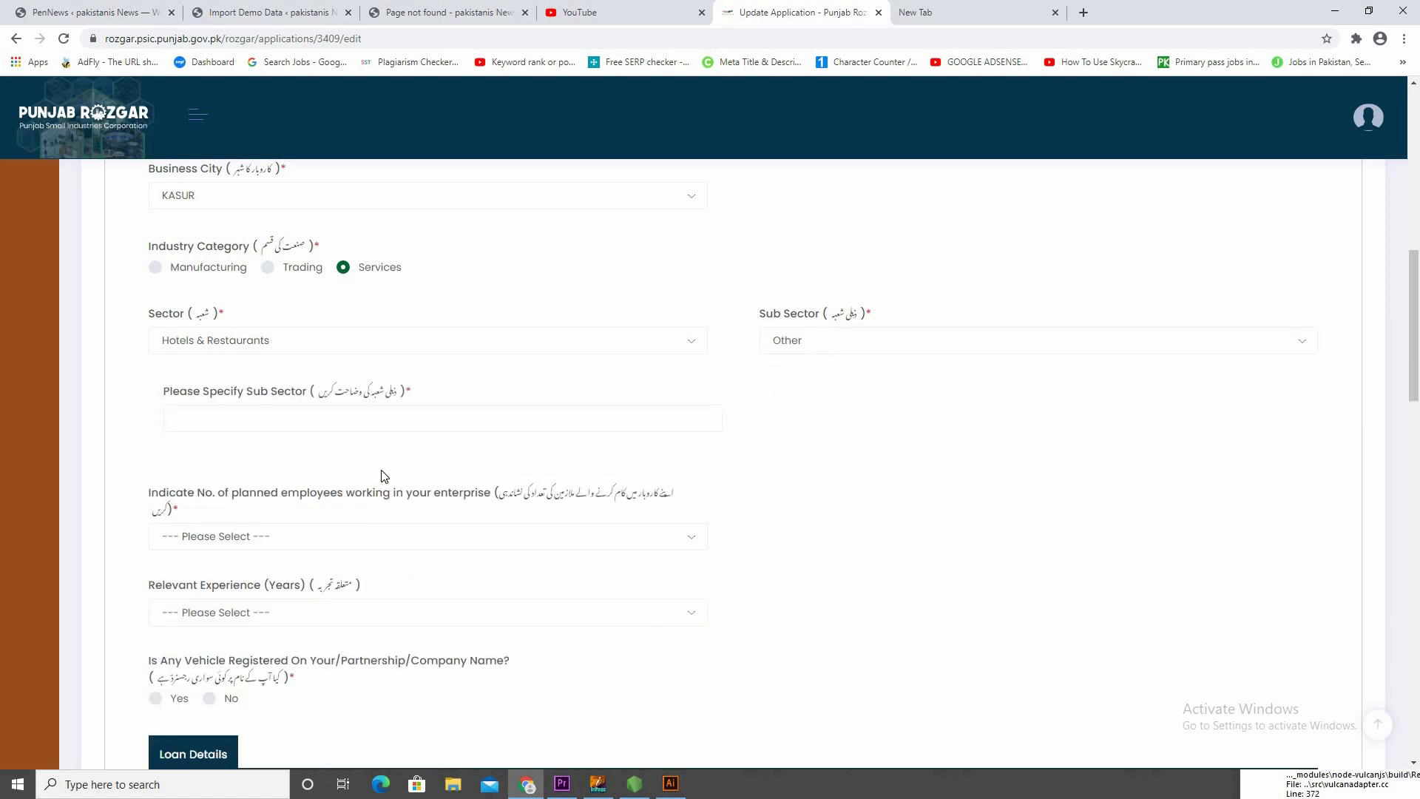
click(324, 416)
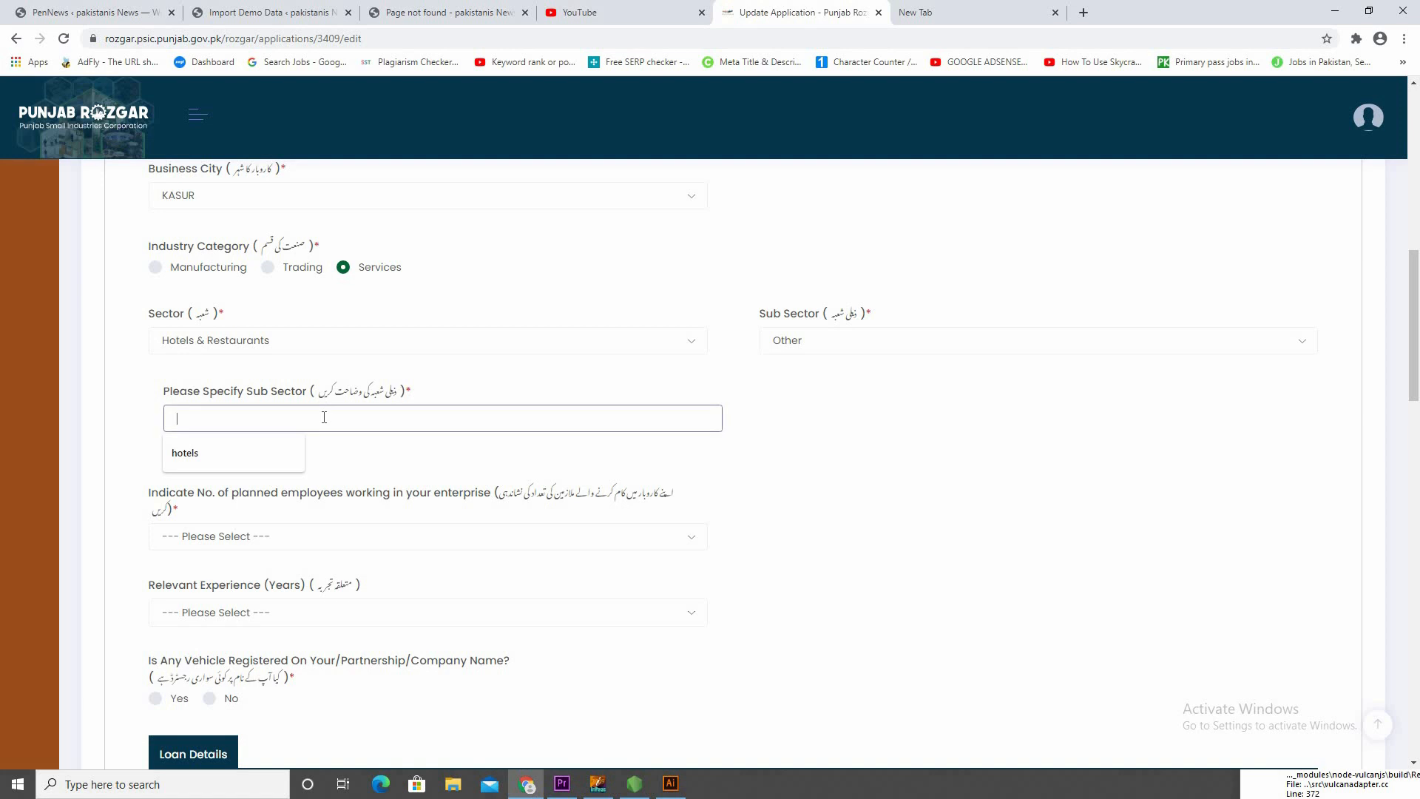
click(232, 455)
Set the number of planned employees to 5 and the Relevant Experience to 4 years
scroll(649, 441, down, 2)
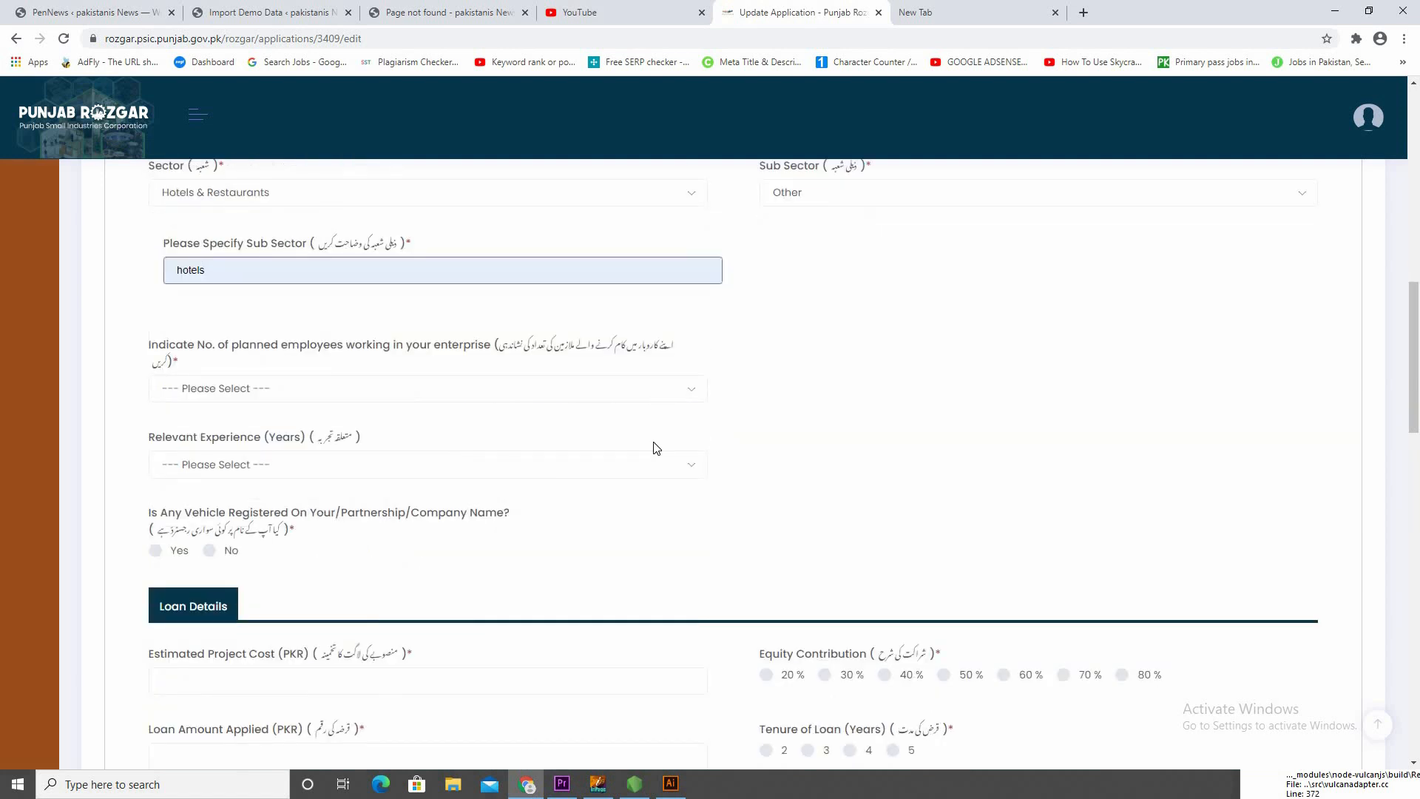
scroll(688, 400, down, 2)
scroll(635, 338, up, 1)
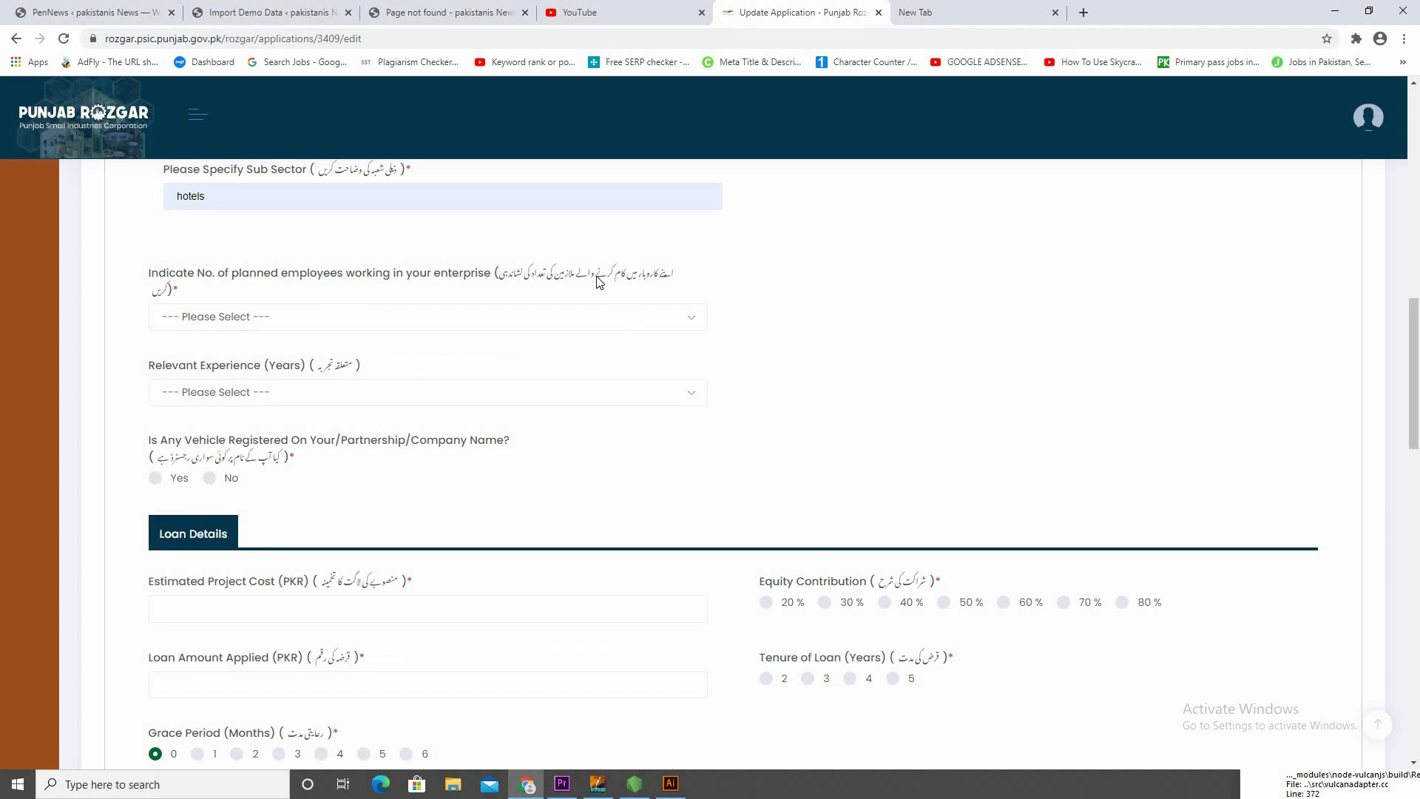
click(449, 326)
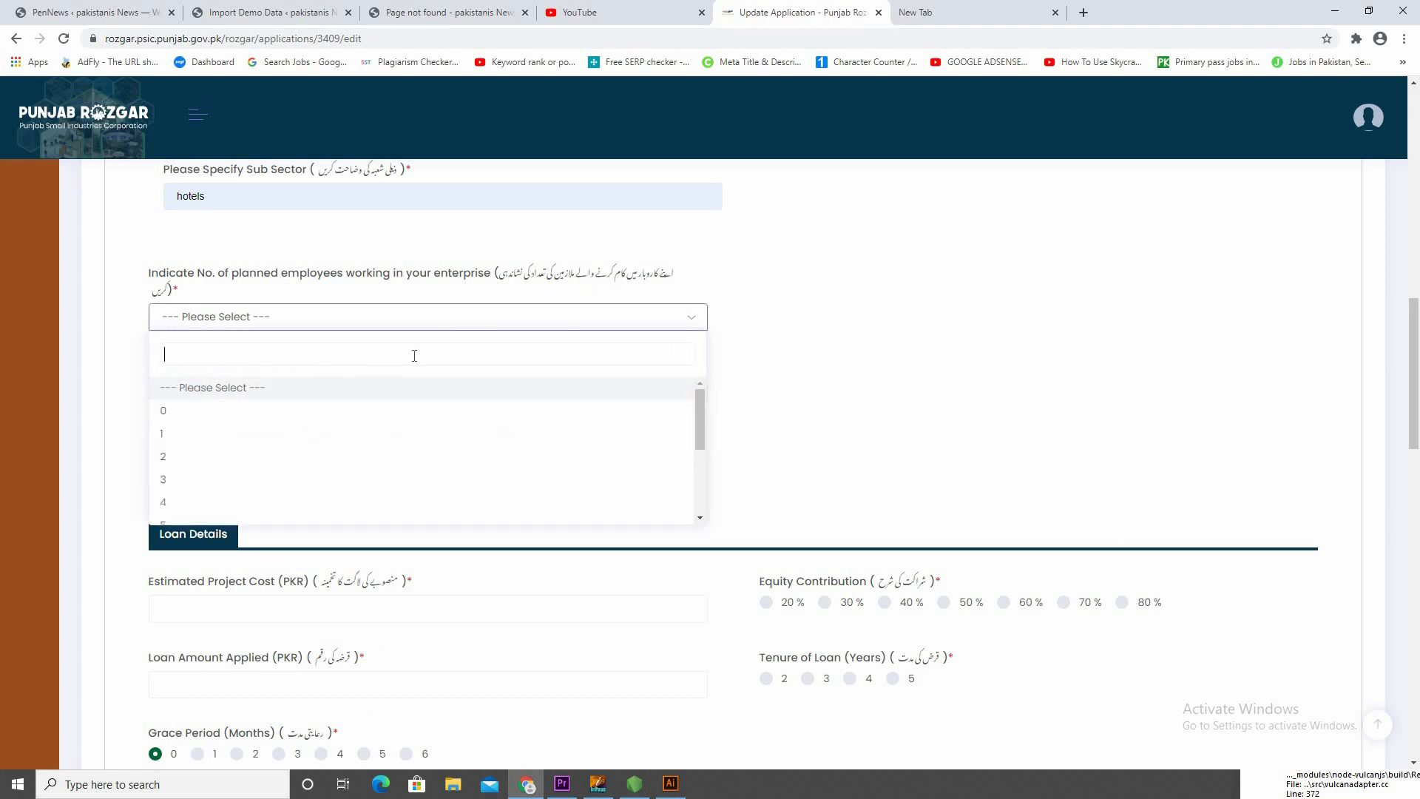
click(340, 486)
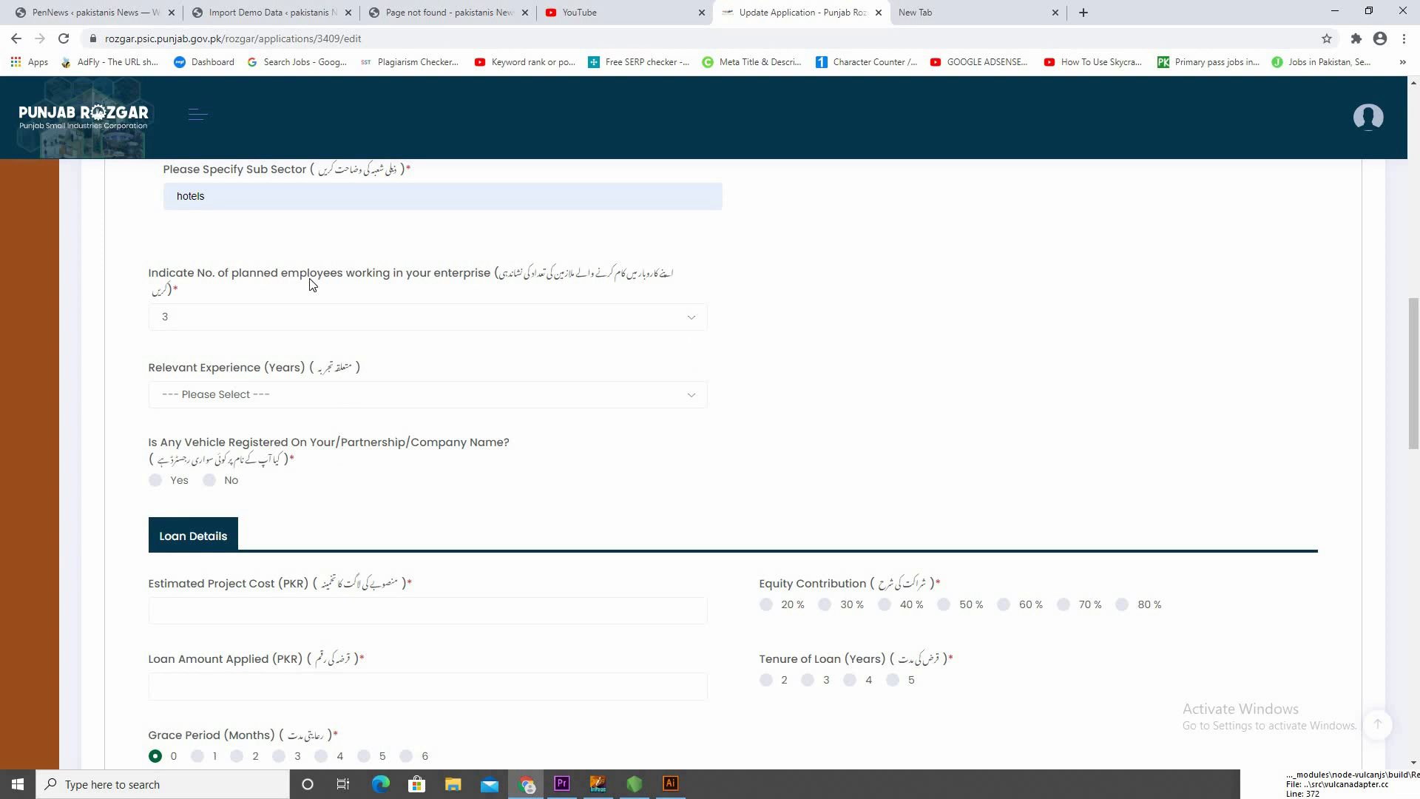
click(306, 325)
scroll(259, 414, down, 1)
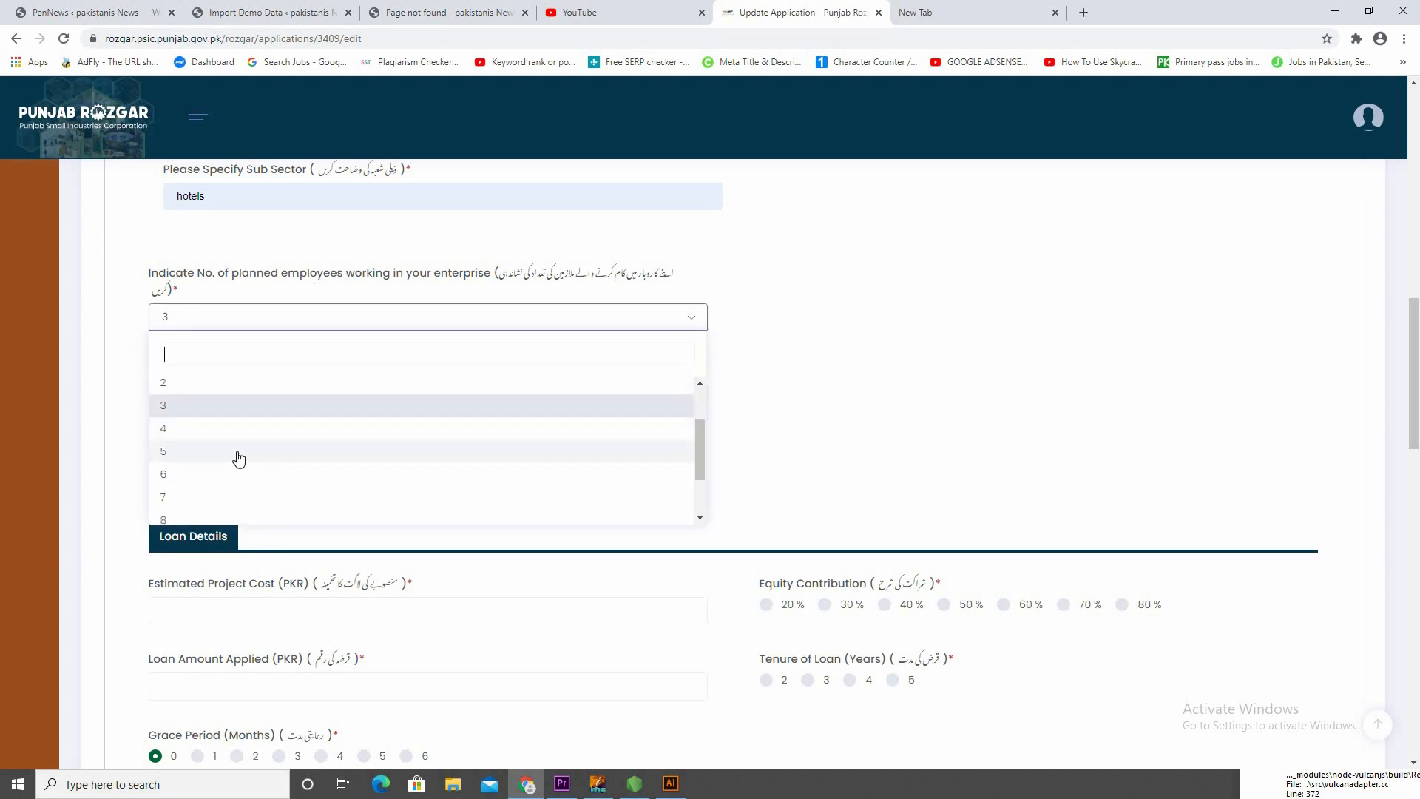
click(238, 453)
click(412, 406)
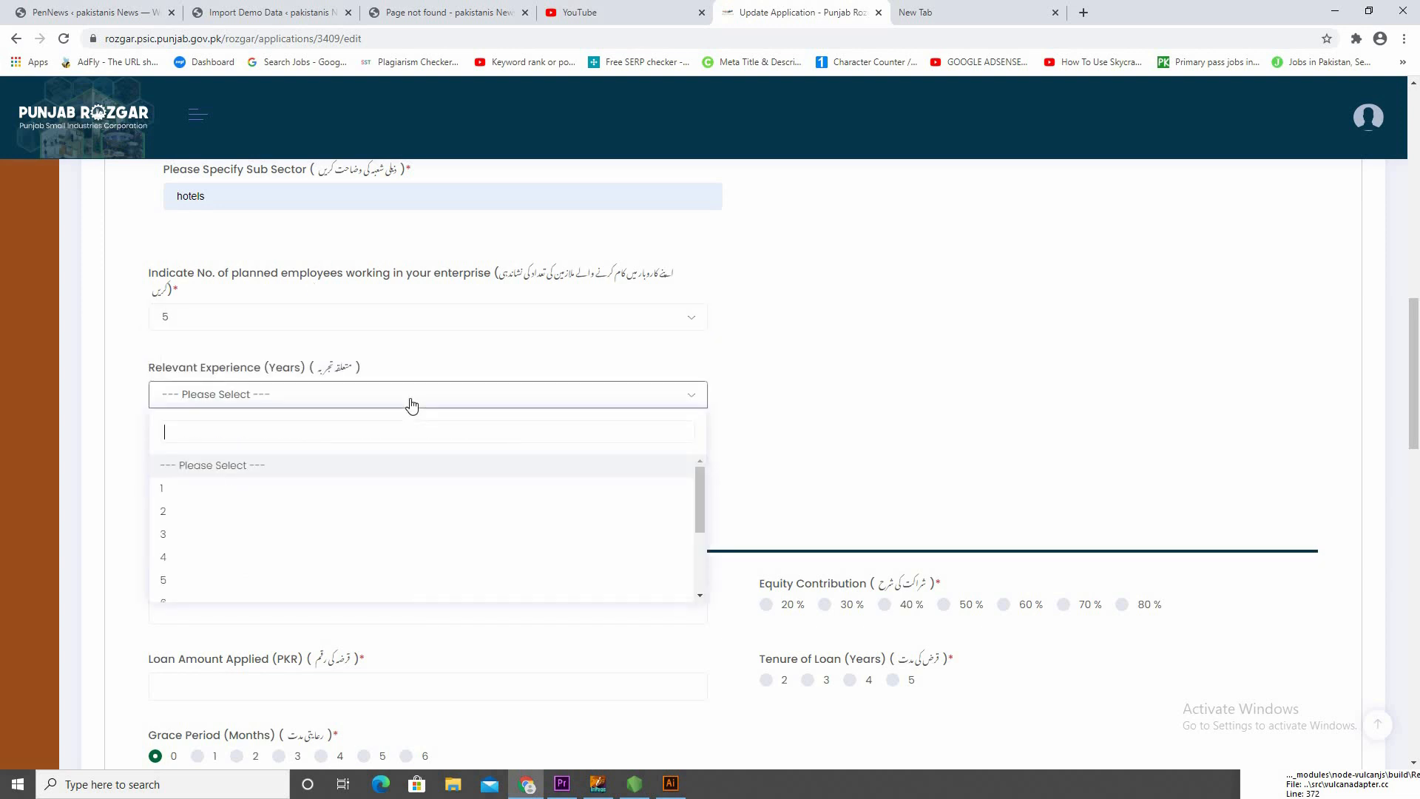
click(264, 566)
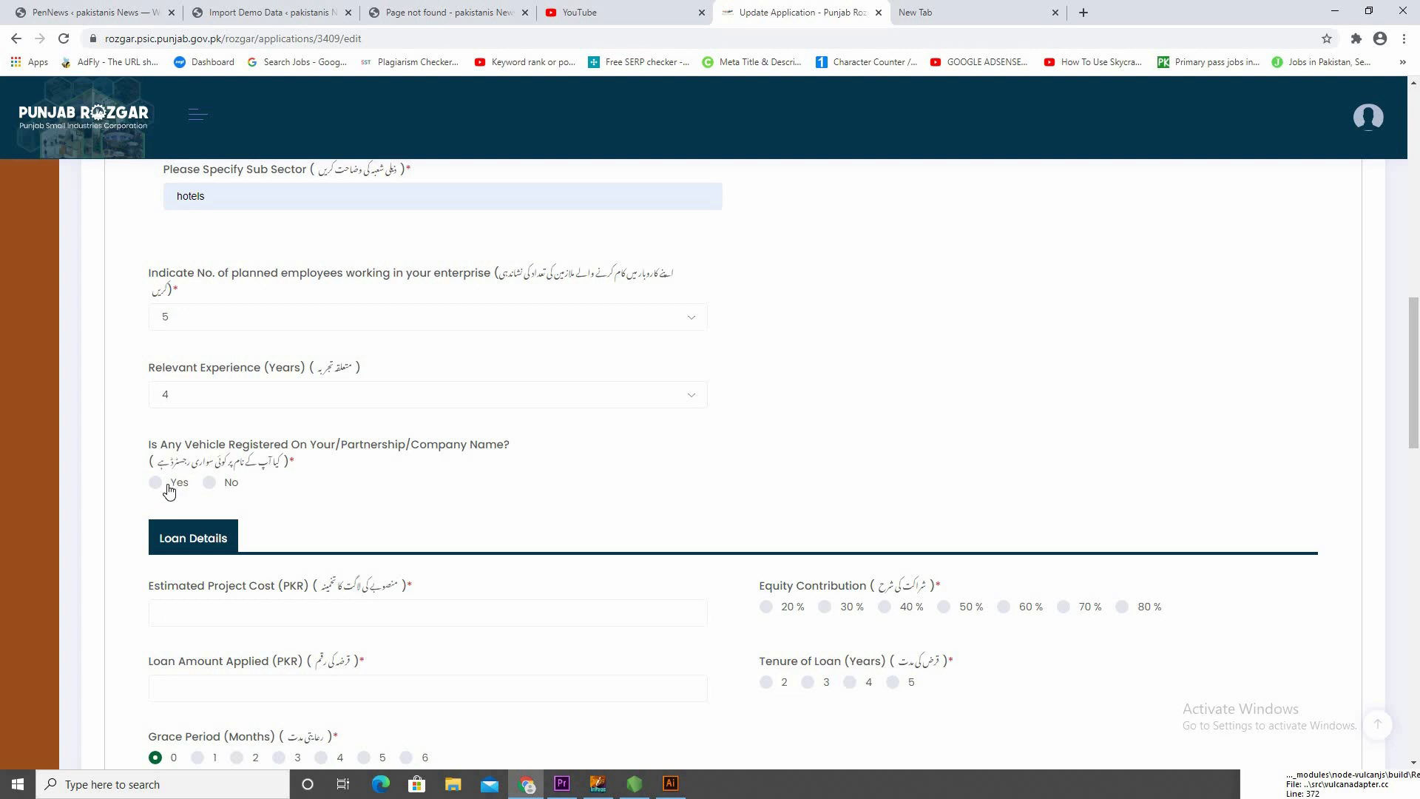
Look through the Vehicle Type options for a registered vehicle, and answer No to whether any vehicle is registered
click(211, 483)
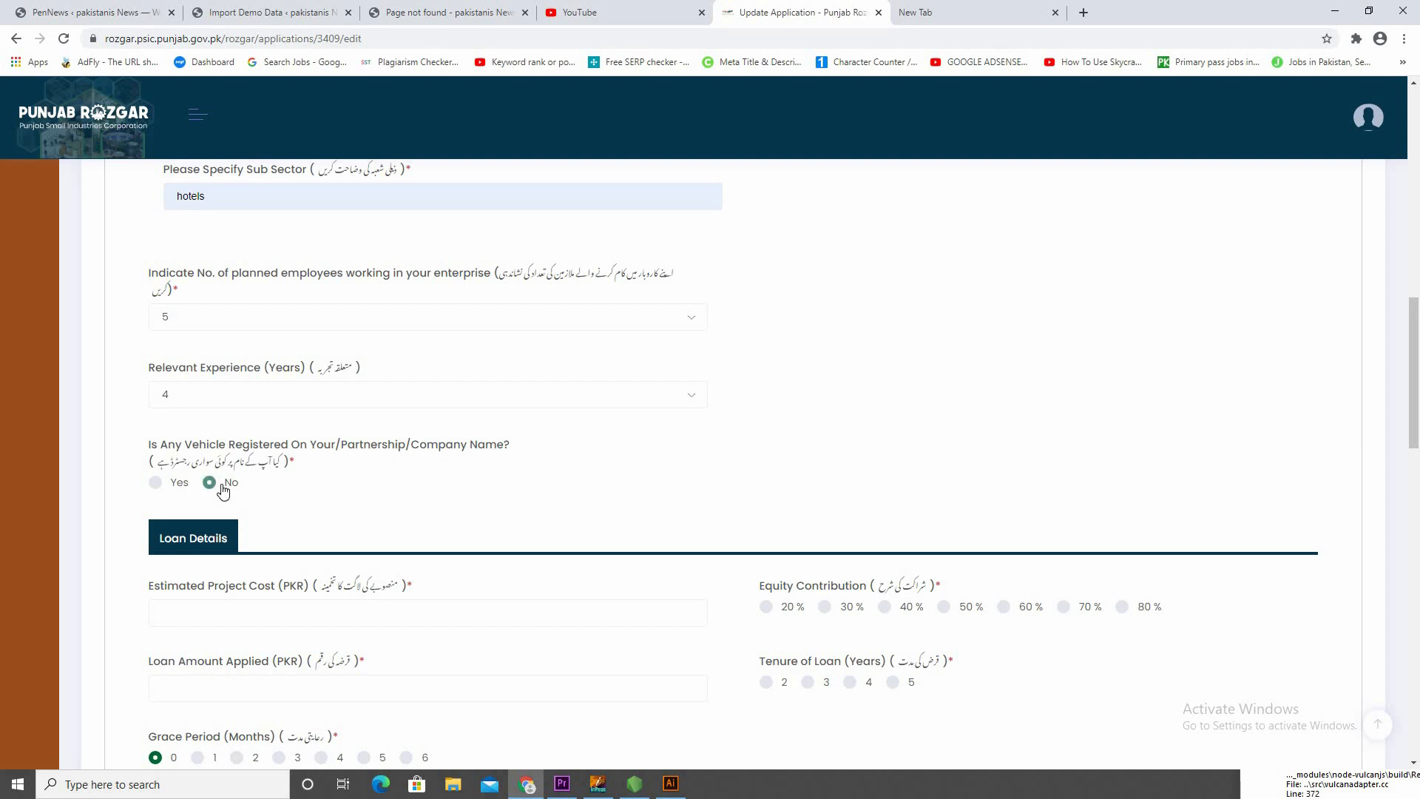
click(156, 483)
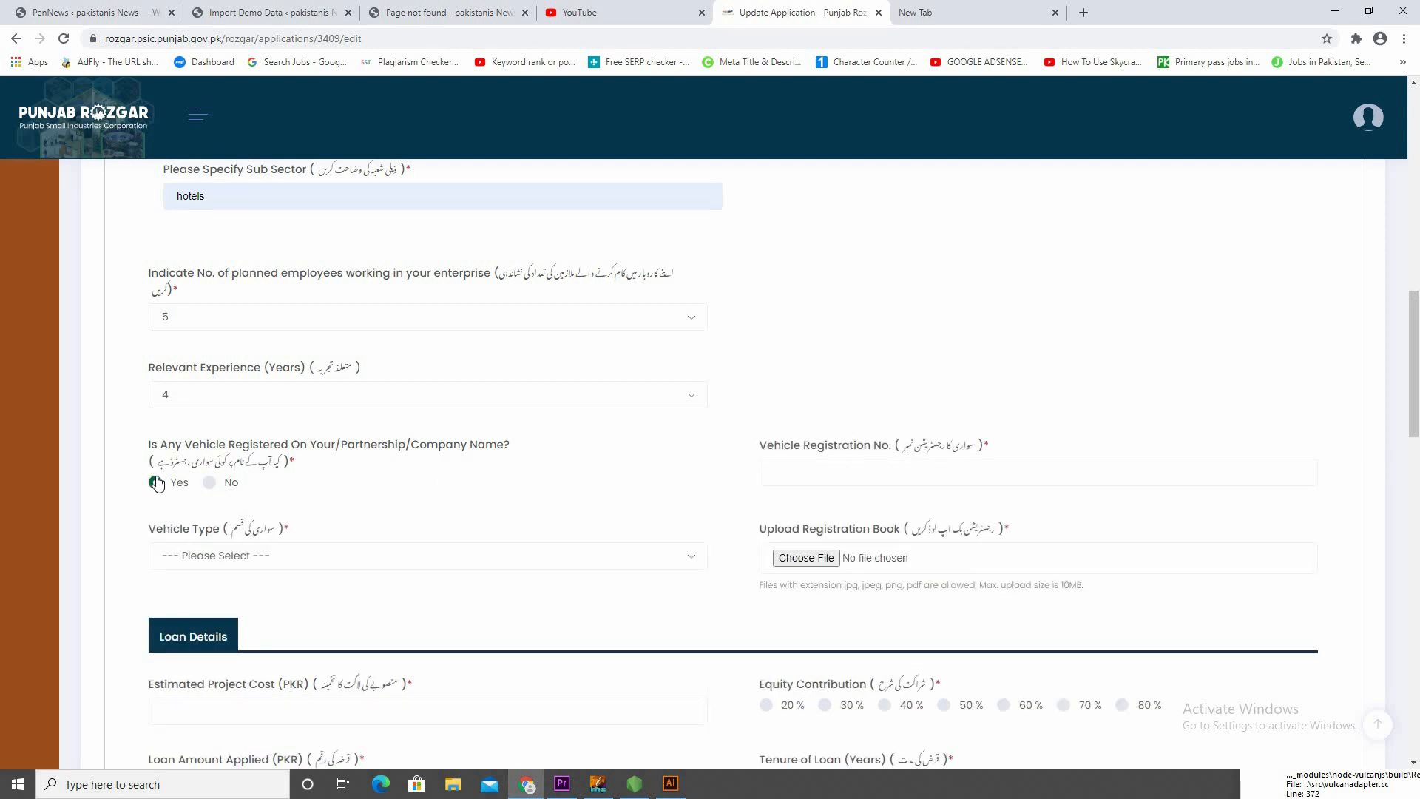
click(266, 562)
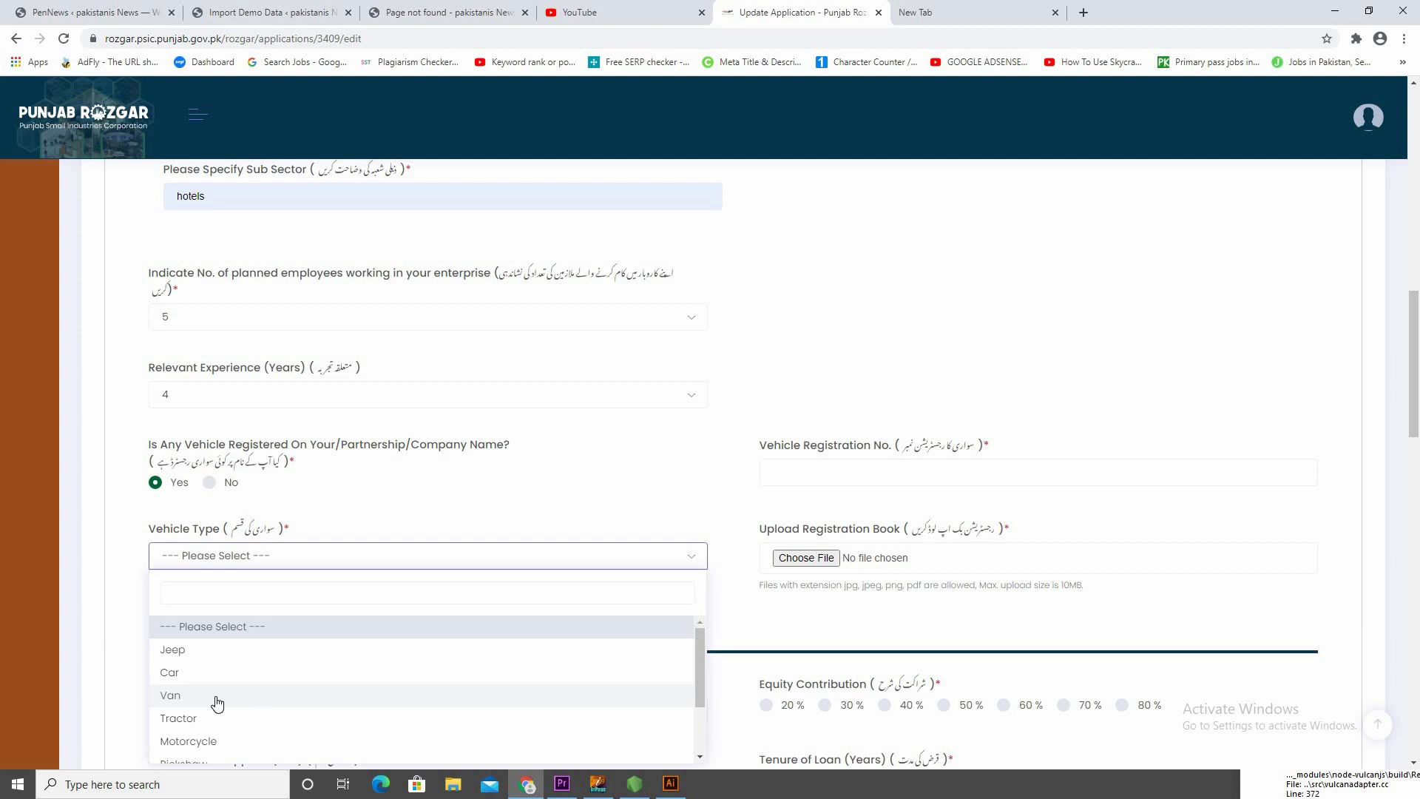
scroll(216, 692, down, 2)
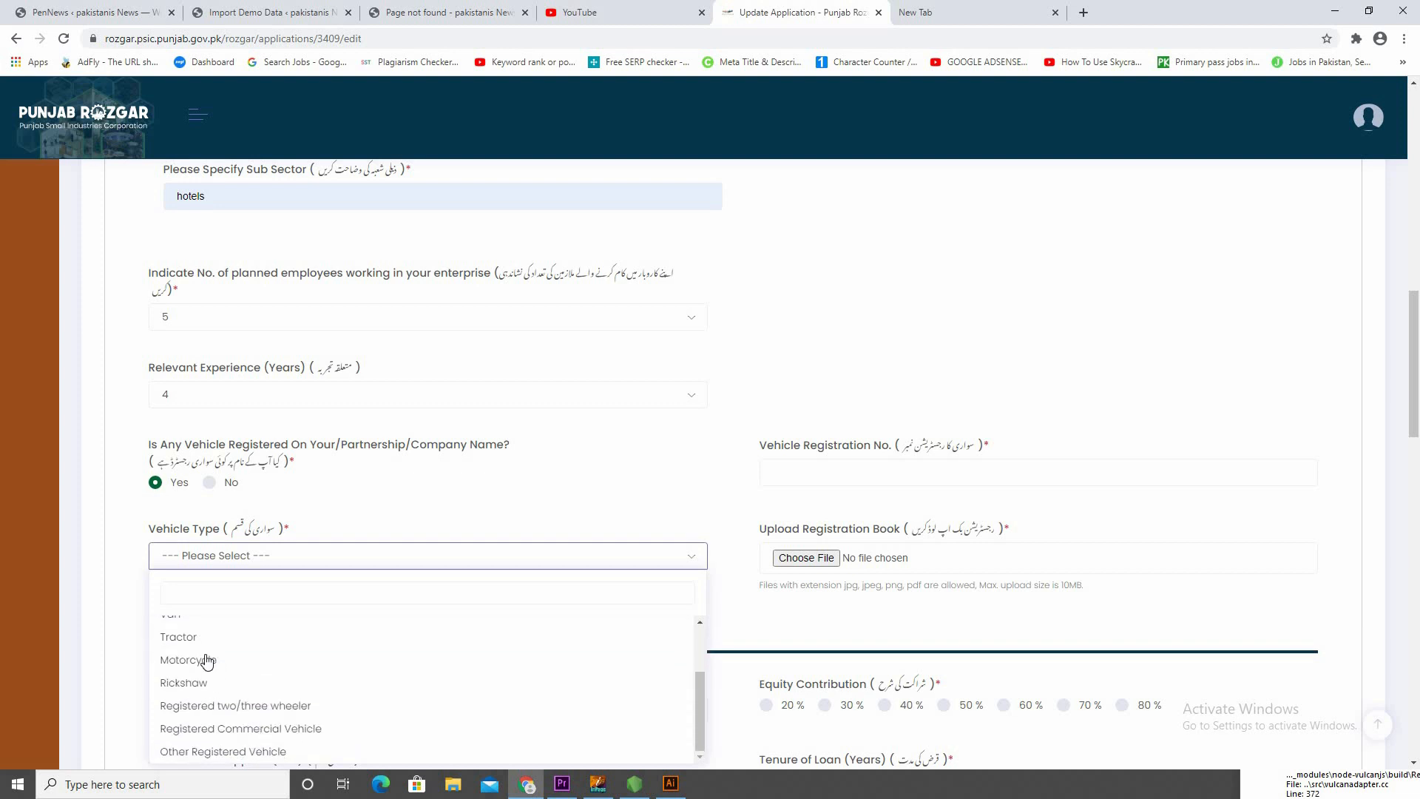
click(141, 559)
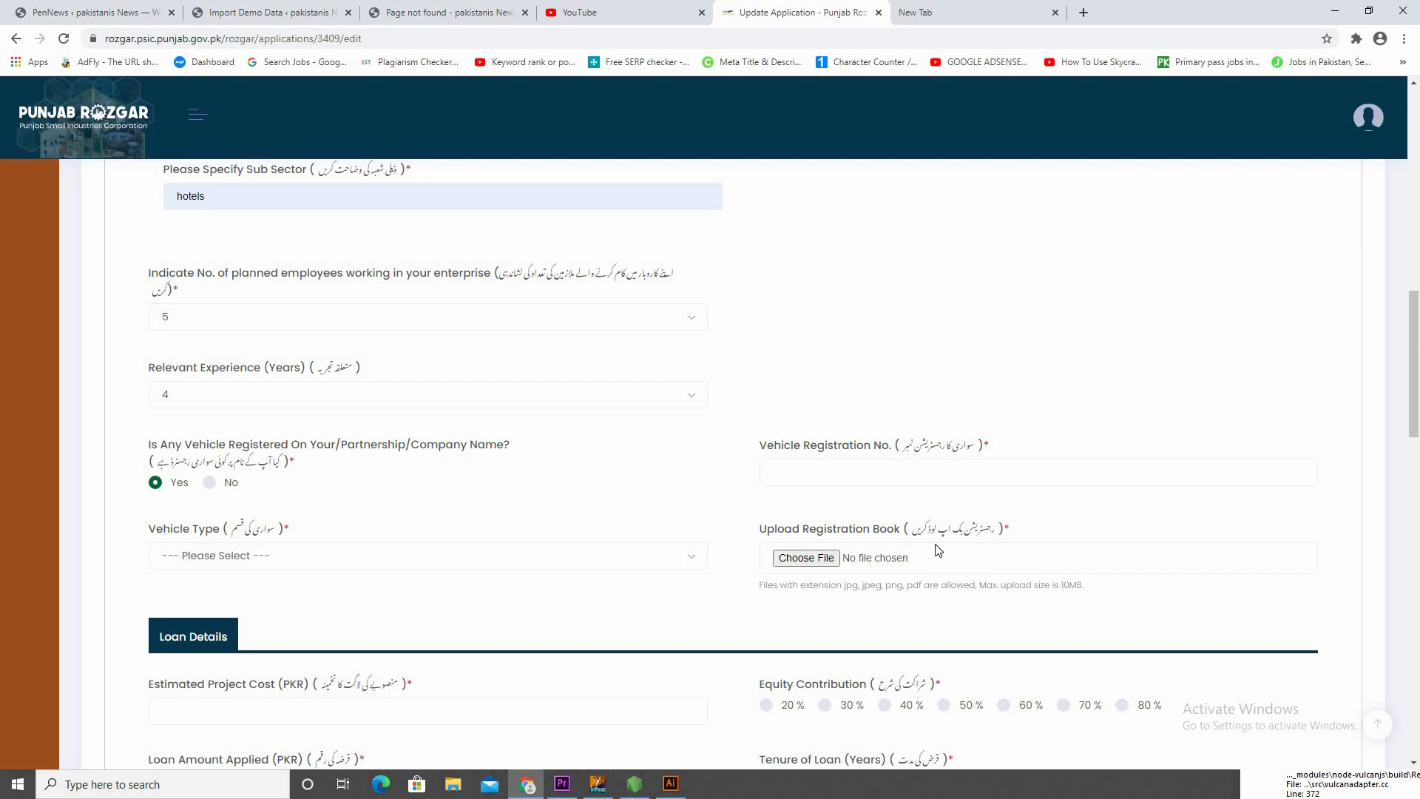
click(209, 482)
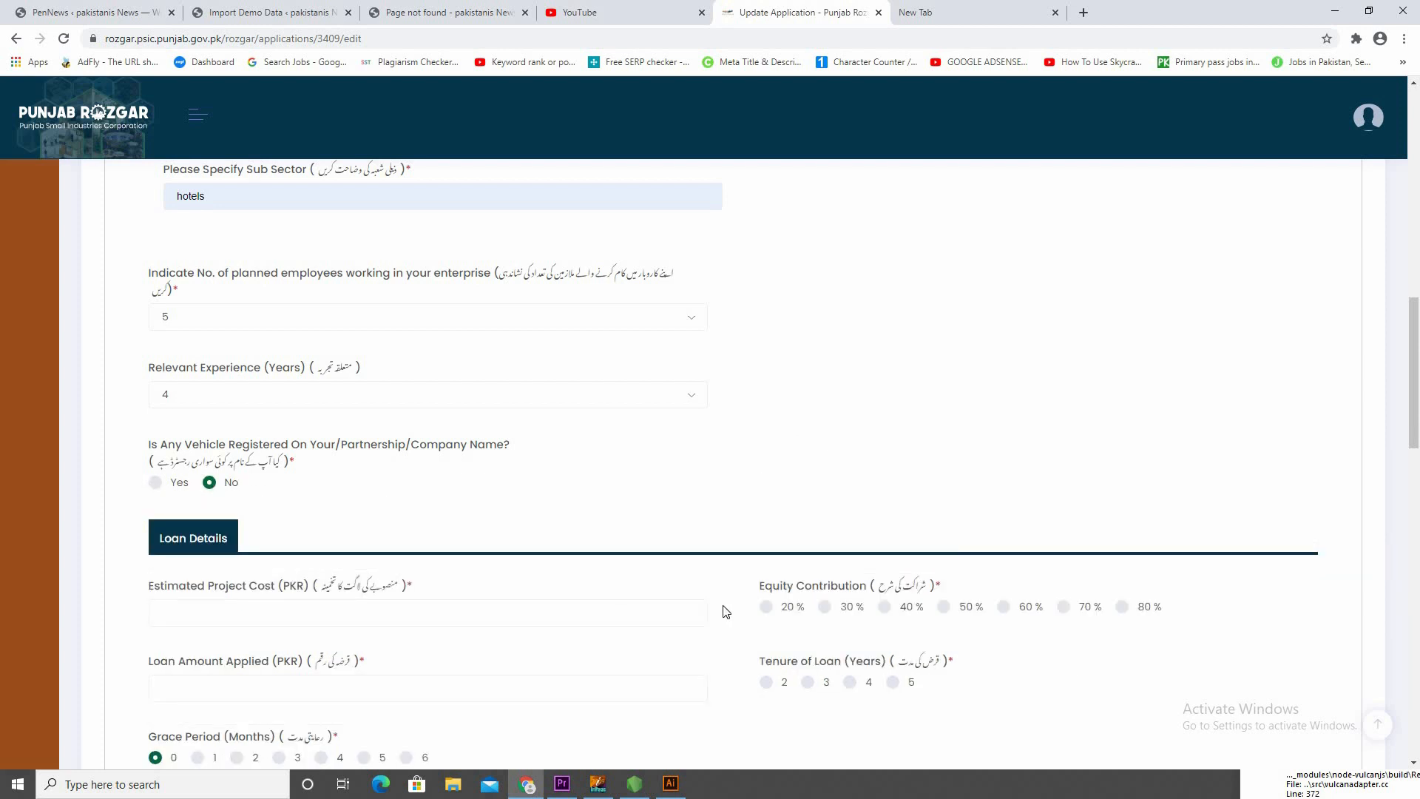
Set the Estimated Project Cost to 500,000 PKR and the Equity Contribution to 20 %
scroll(641, 538, down, 3)
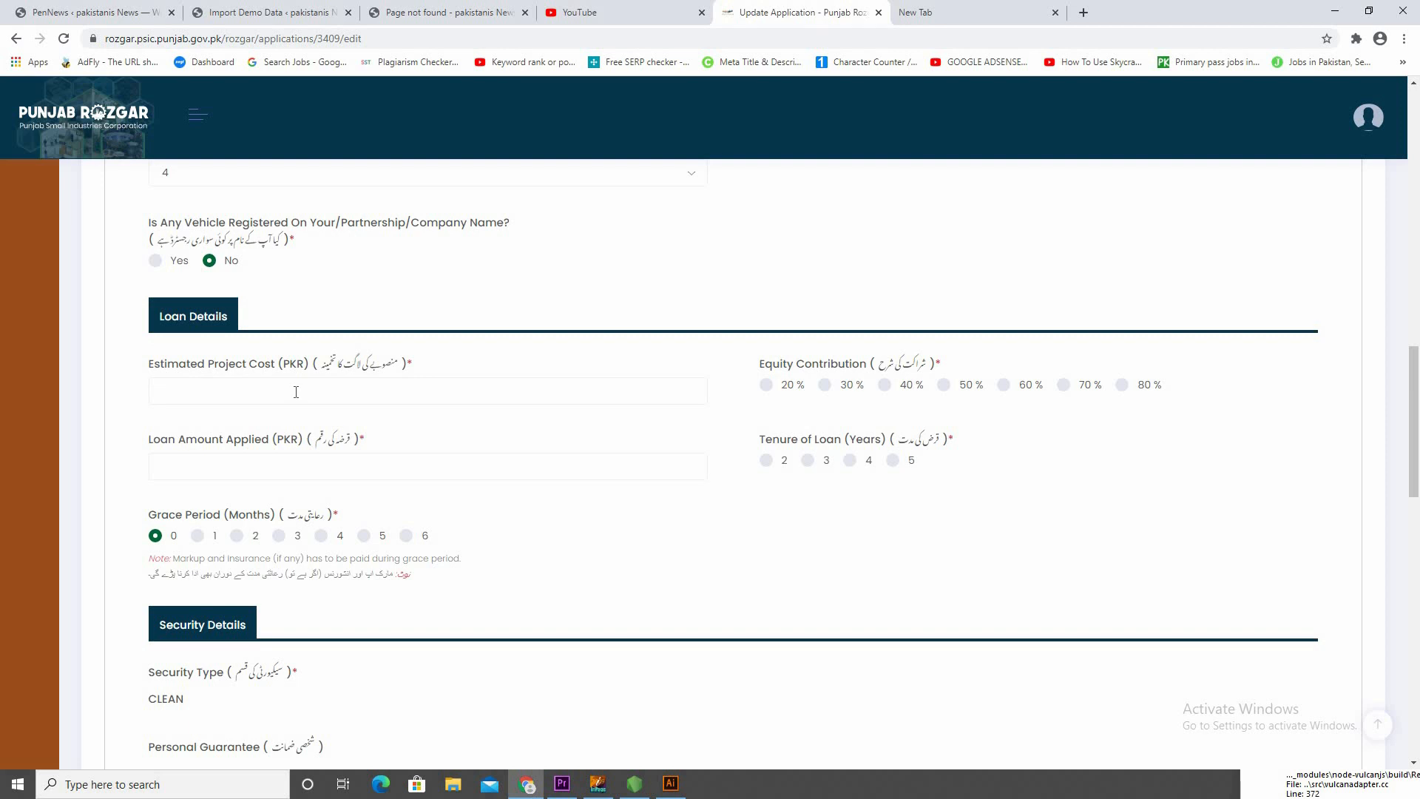
click(294, 392)
text(5)
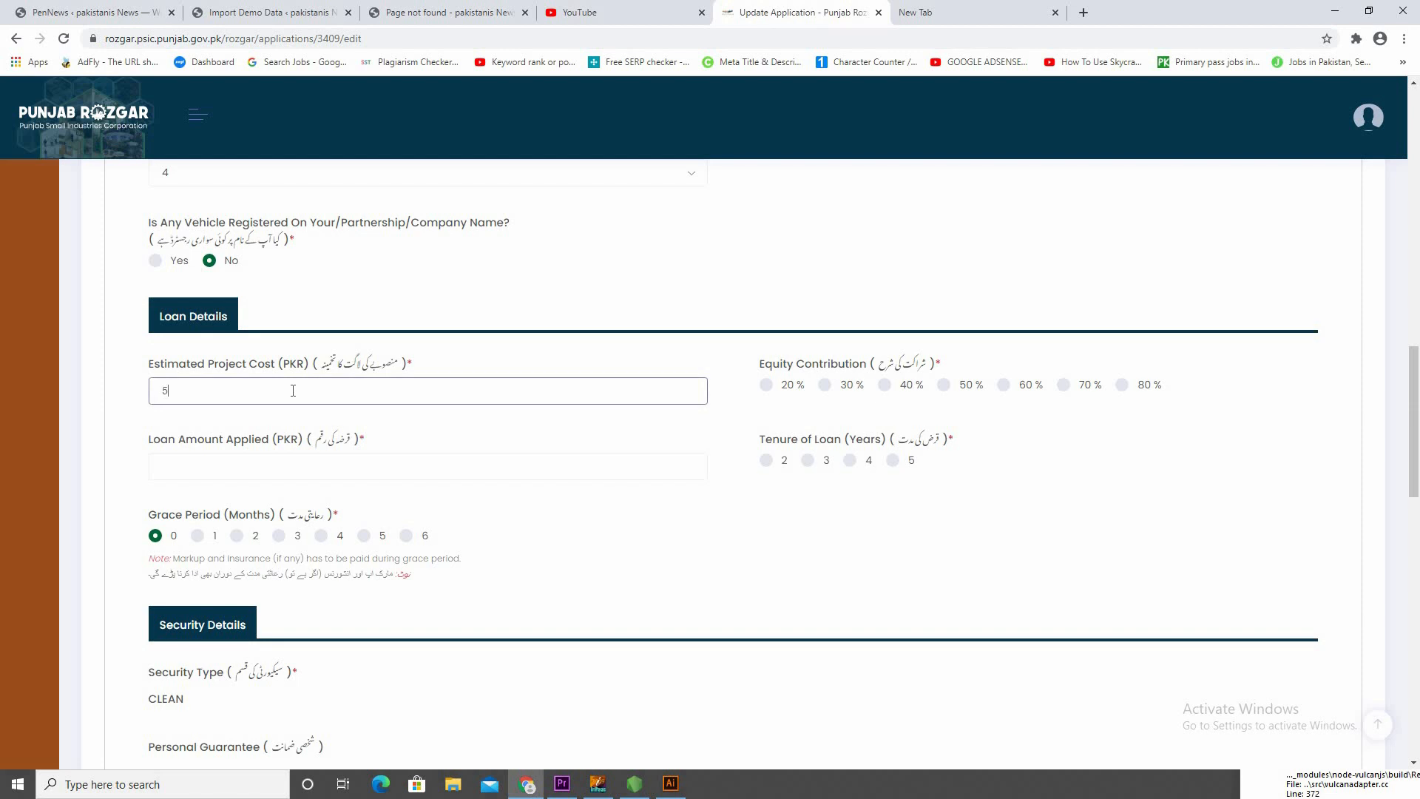
text(00)
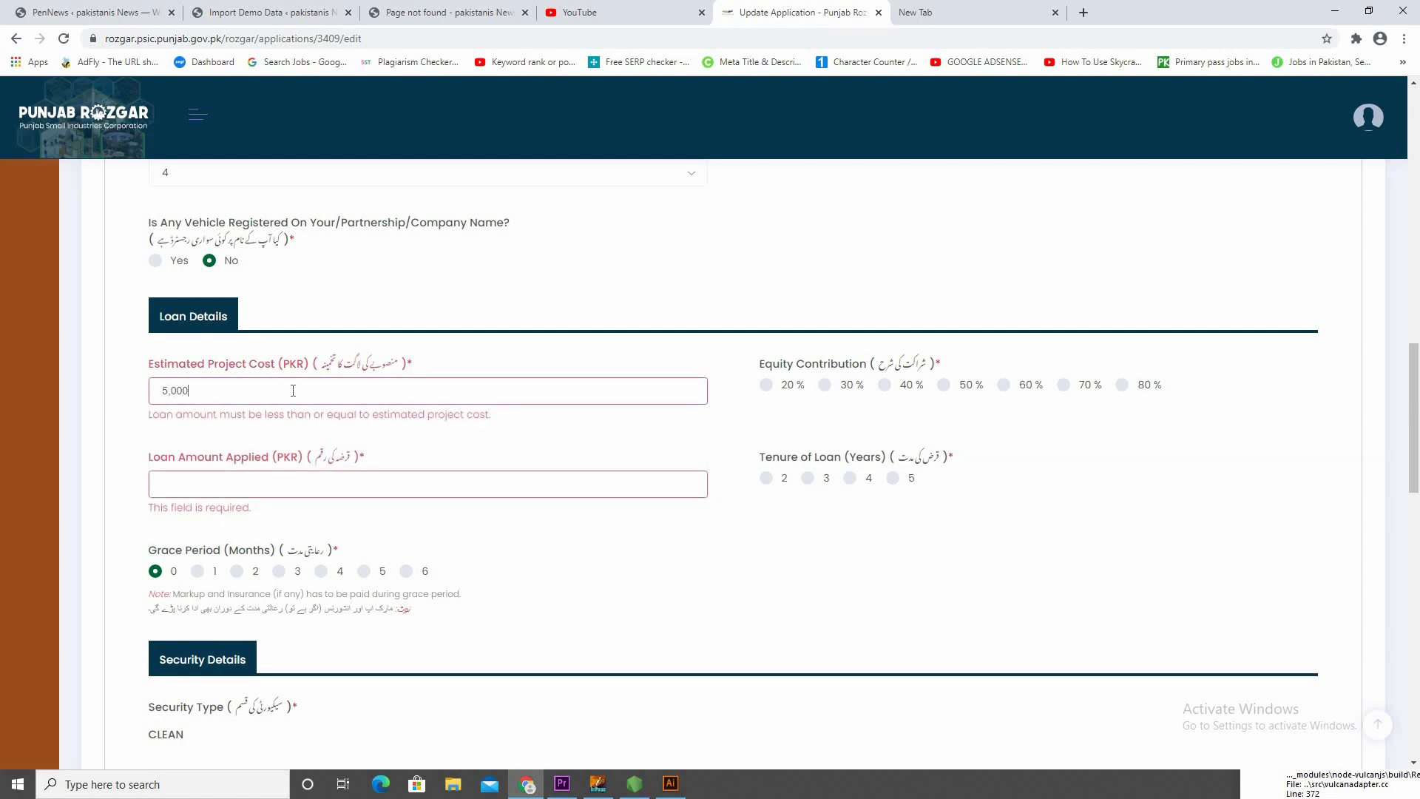
text(,00)
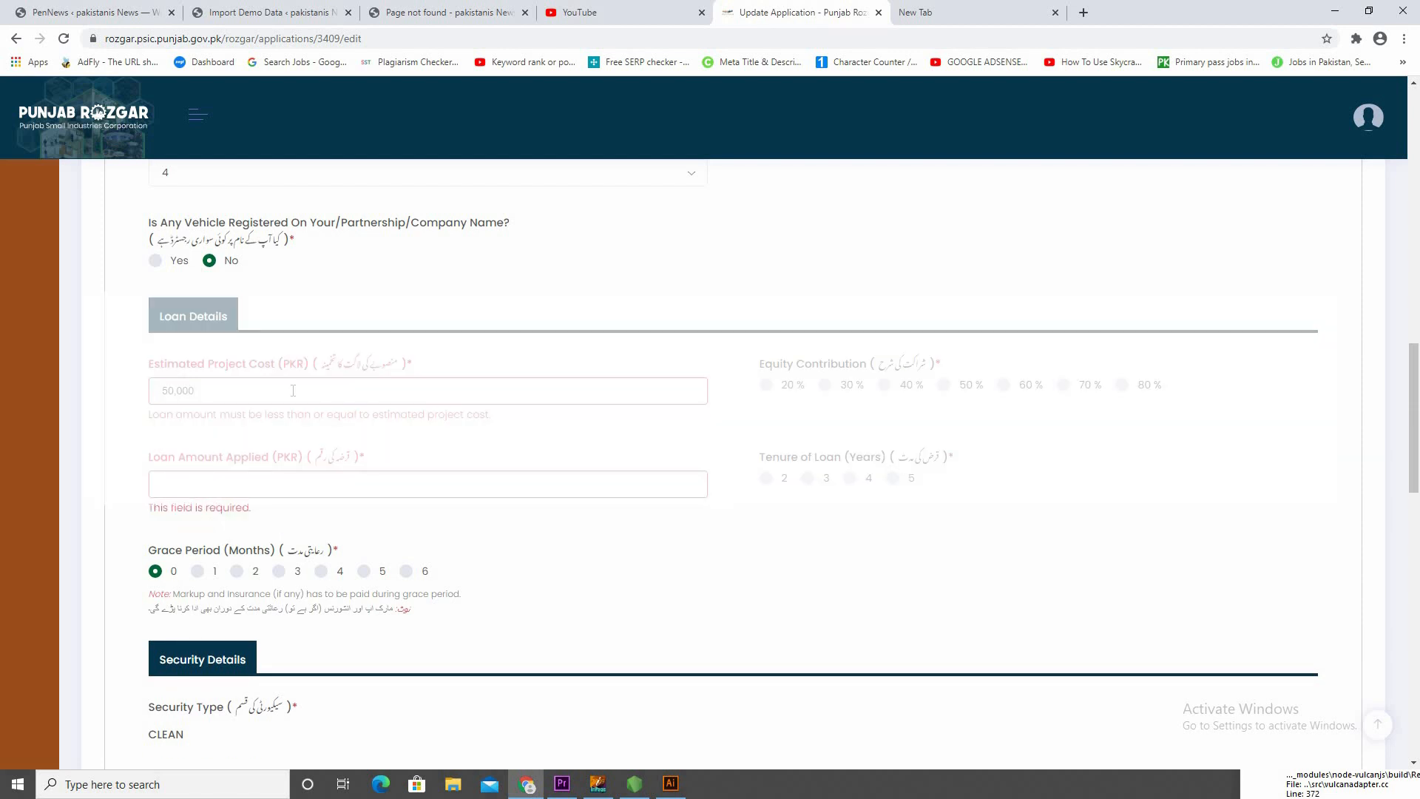
text(0)
key(BackSpace)
text(0)
click(790, 398)
Set the Loan Amount Applied to 200,000 PKR
text(20)
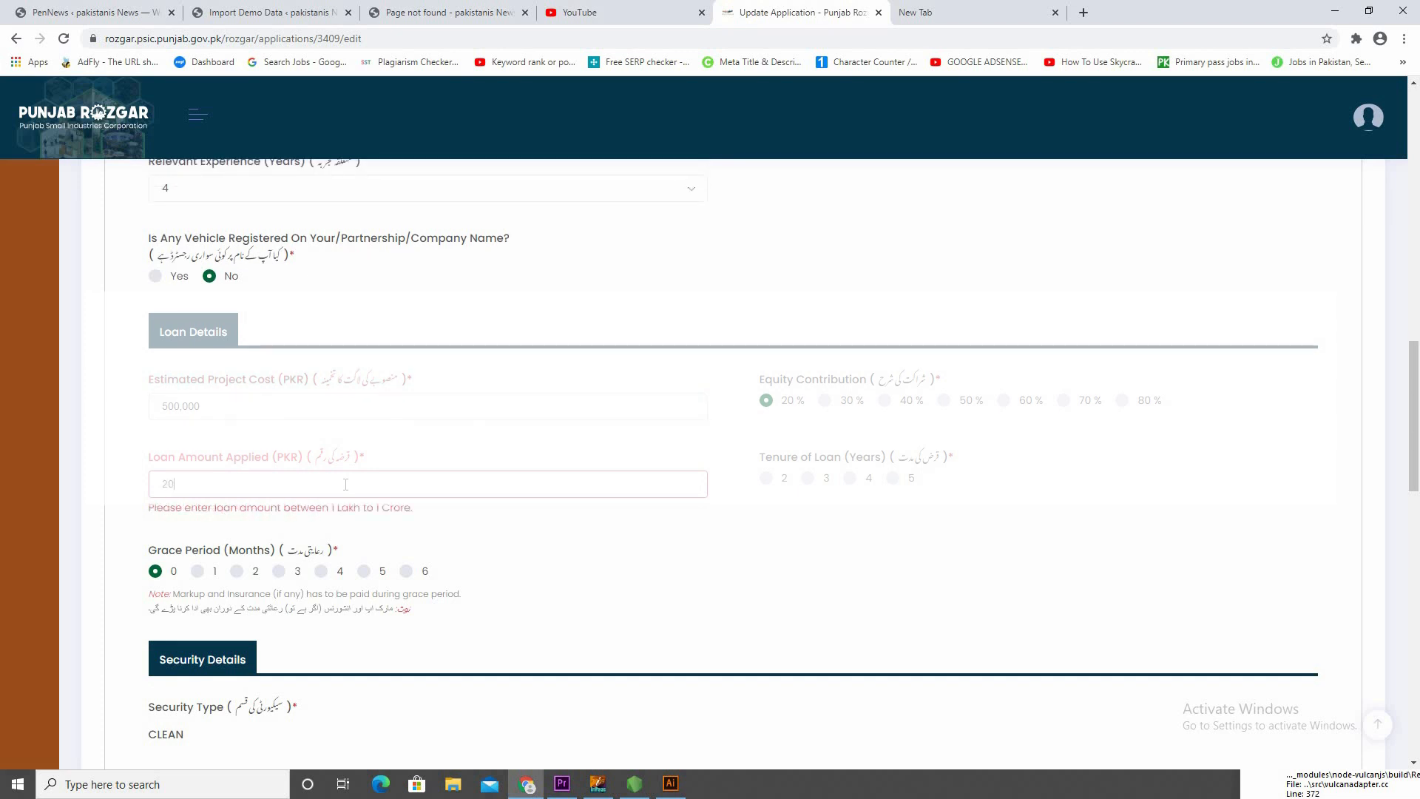
text(0,000)
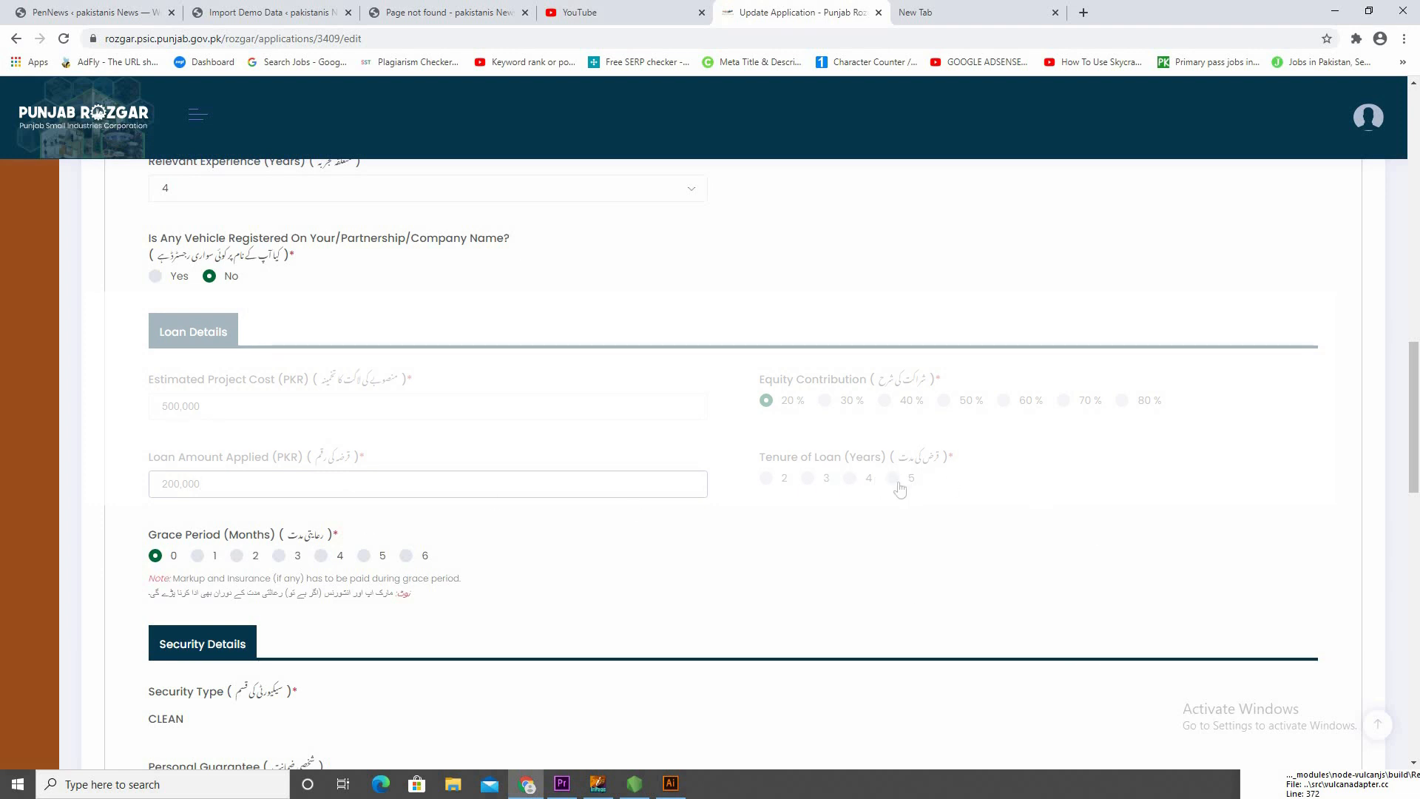
Set the Tenure of Loan to 5 years and the Grace Period to 6 months
click(787, 485)
click(810, 479)
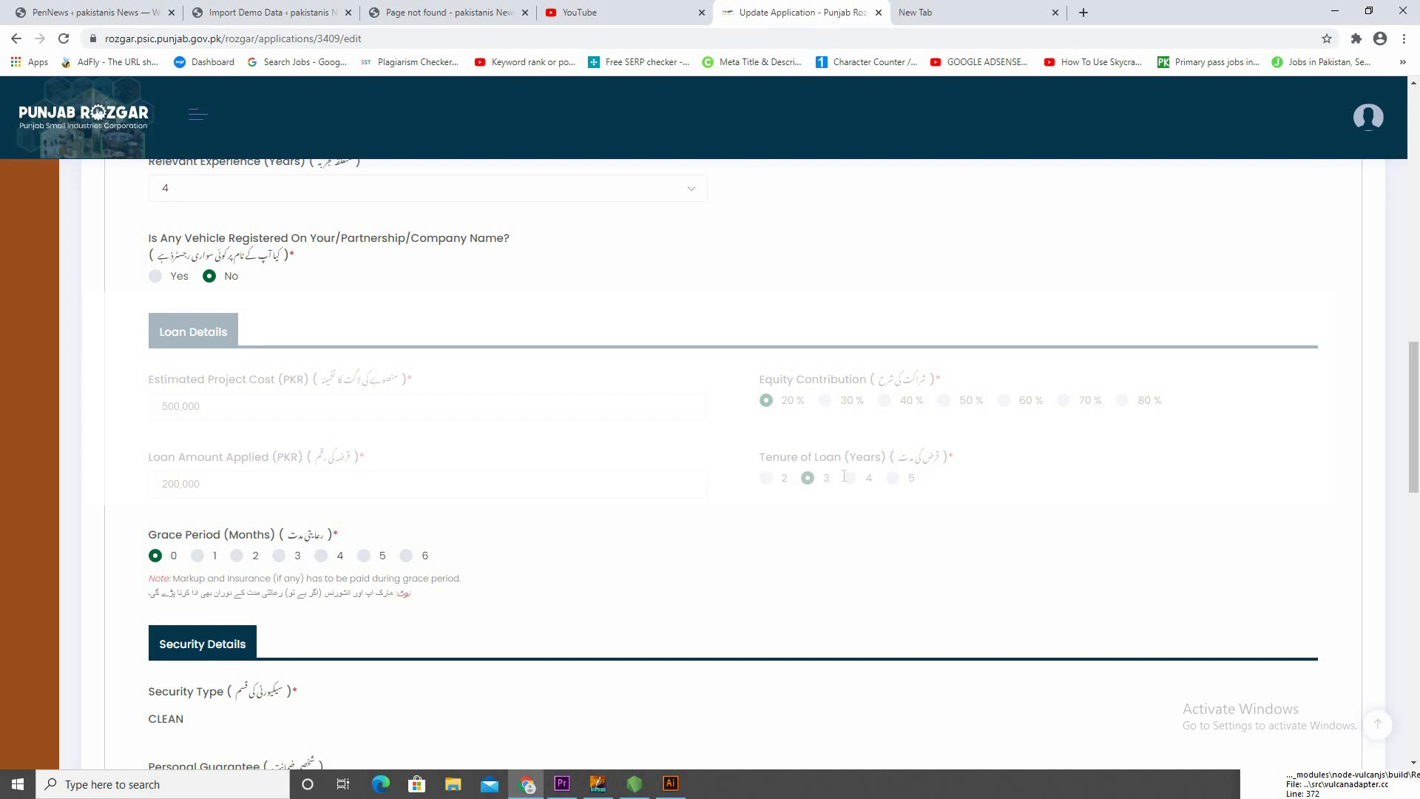
click(894, 480)
scroll(196, 473, down, 2)
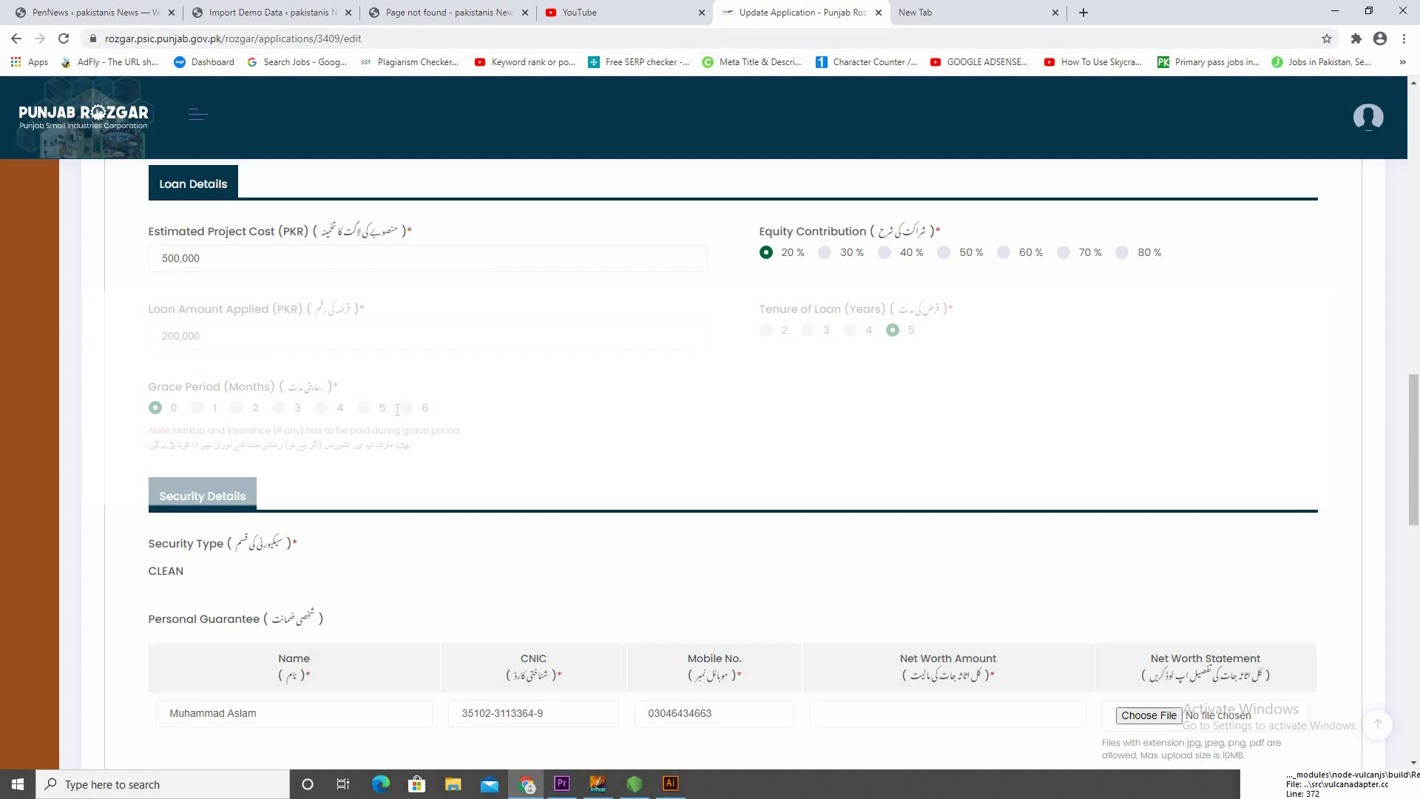
click(407, 409)
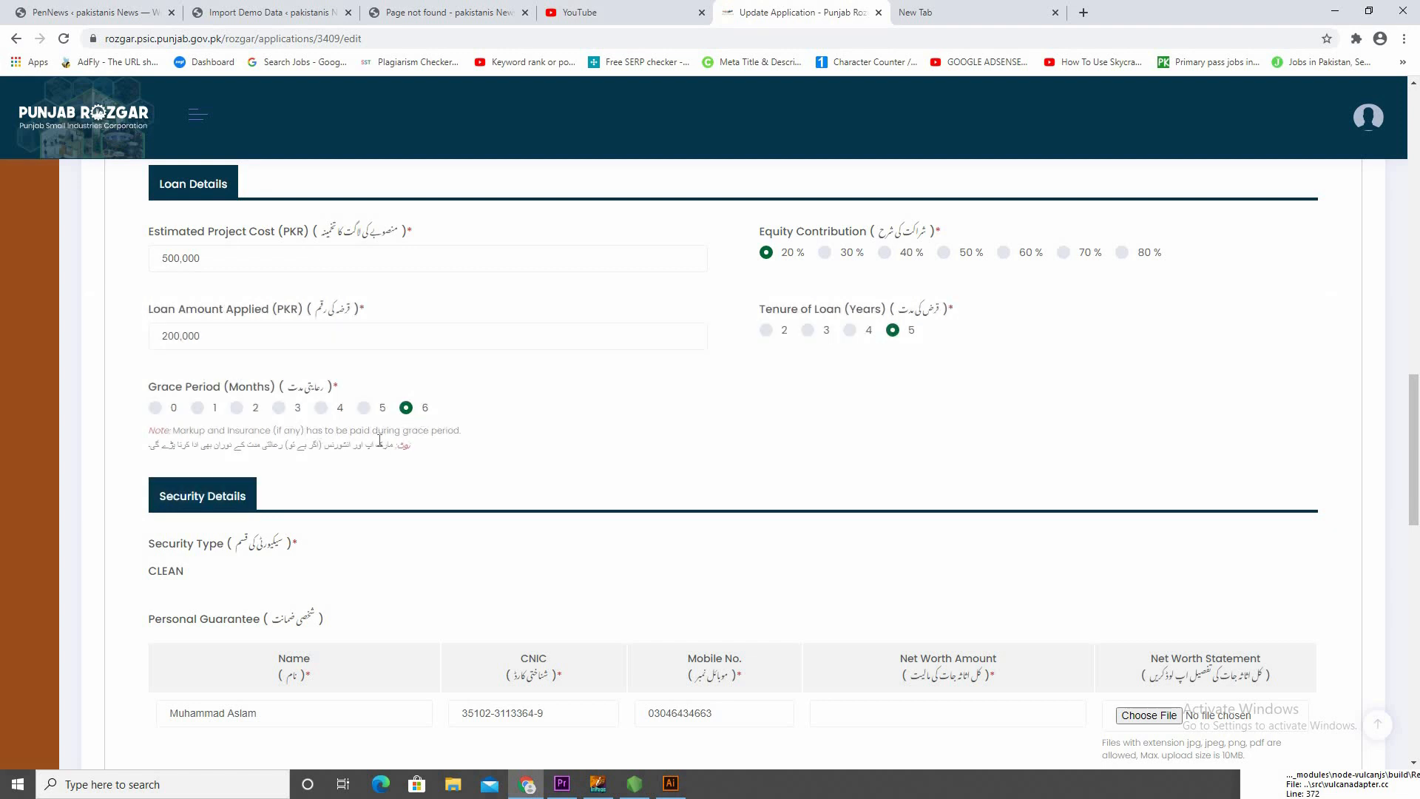
Set the personal guarantor's Net Worth Amount to 400,000 and attach azer-01 from the Desktop as the Net Worth Statement
scroll(453, 451, down, 5)
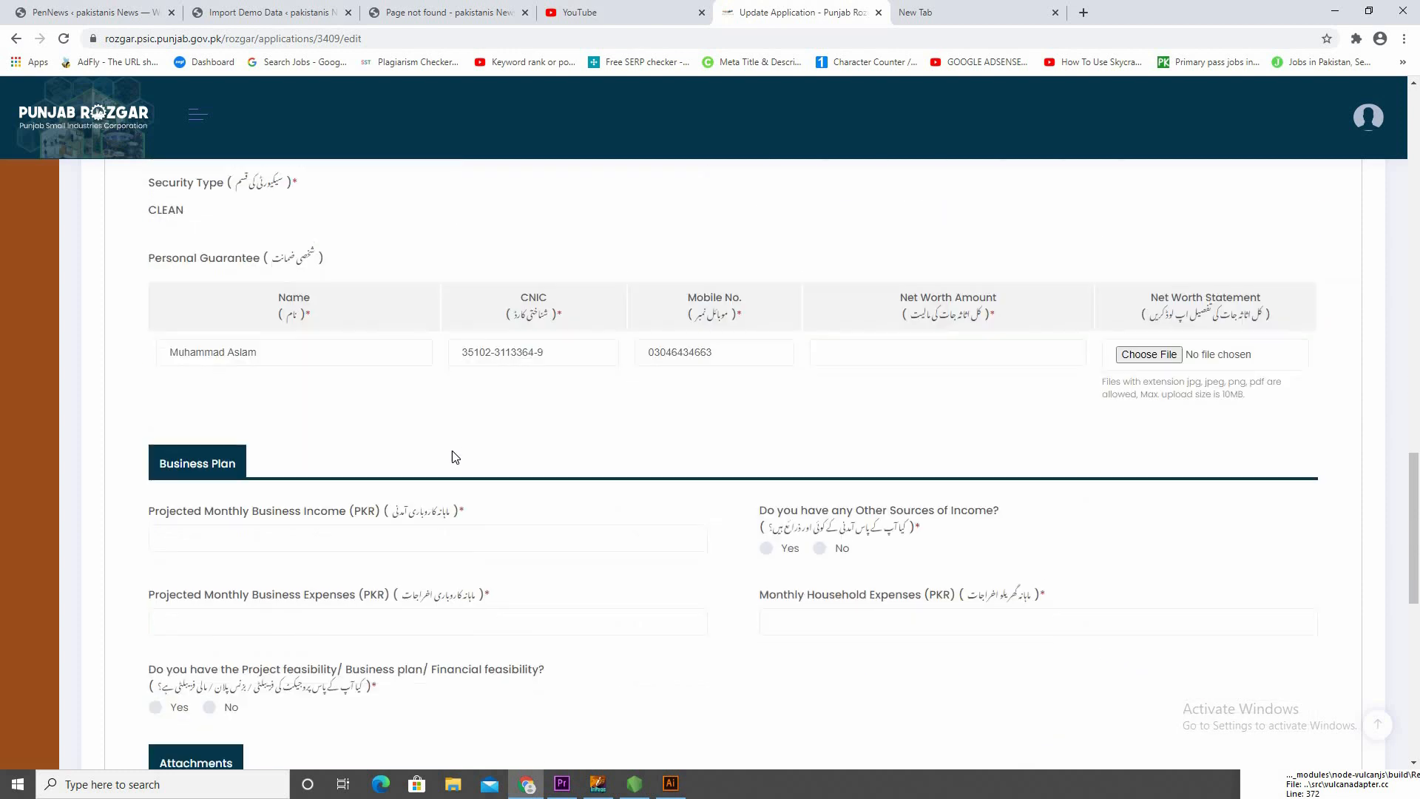
scroll(453, 441, up, 2)
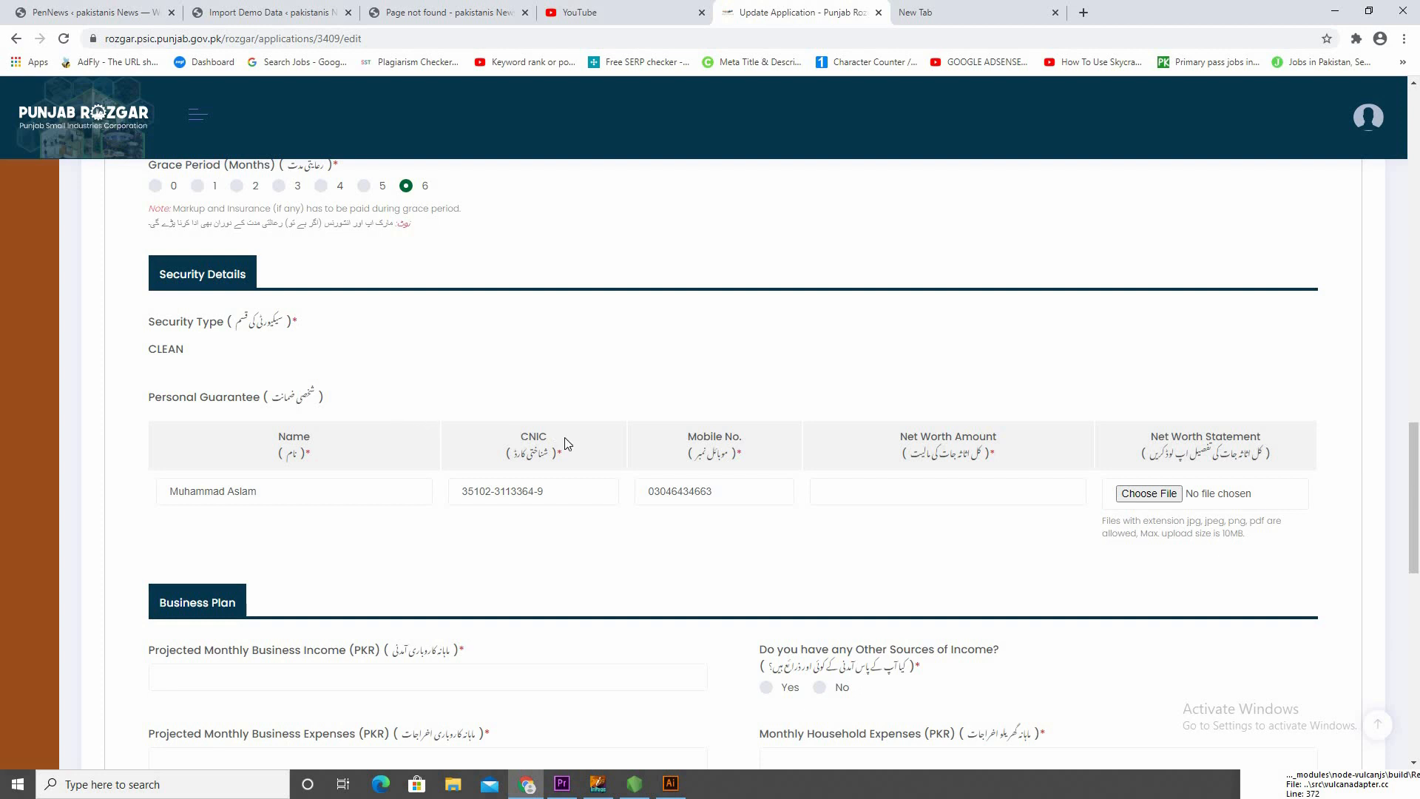
click(914, 494)
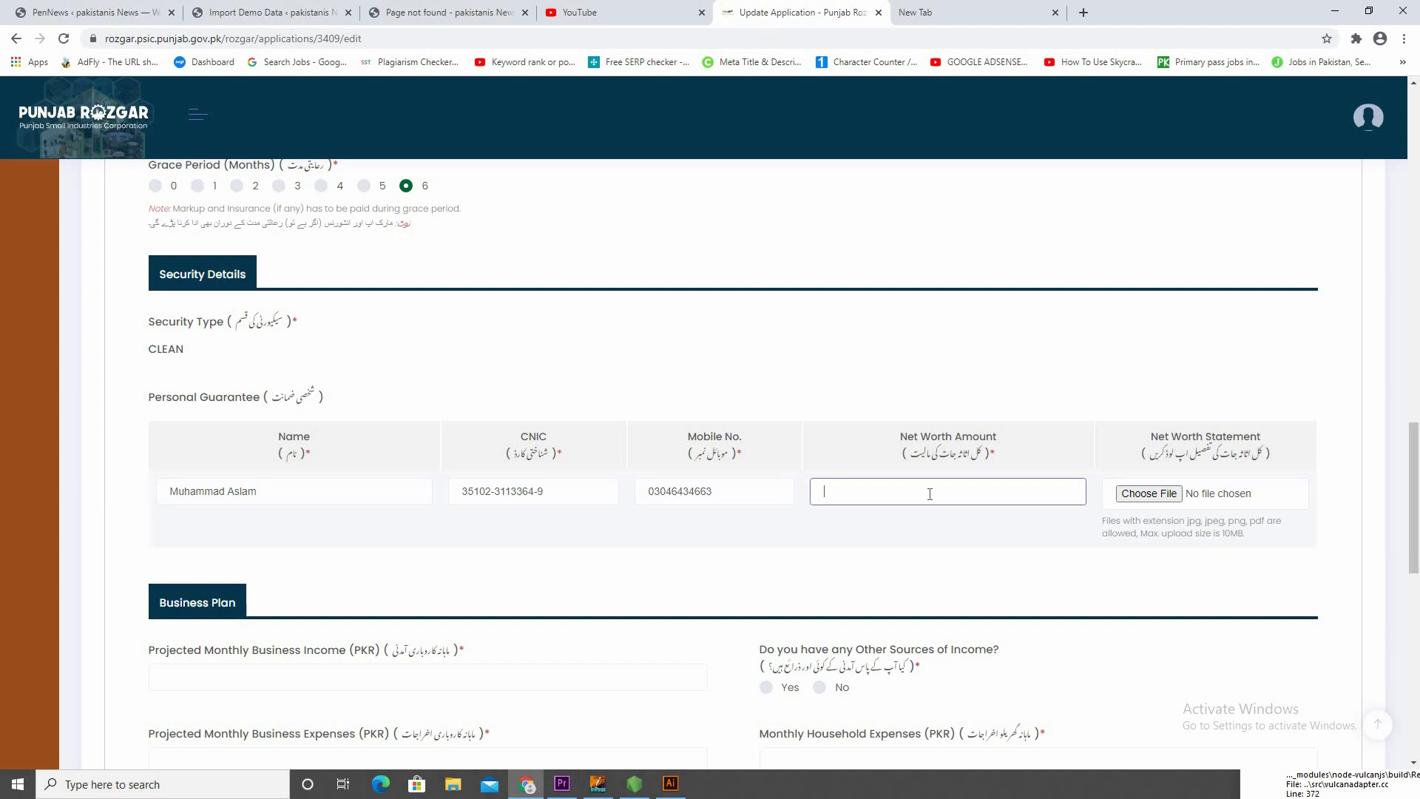
text(00,000)
click(1136, 493)
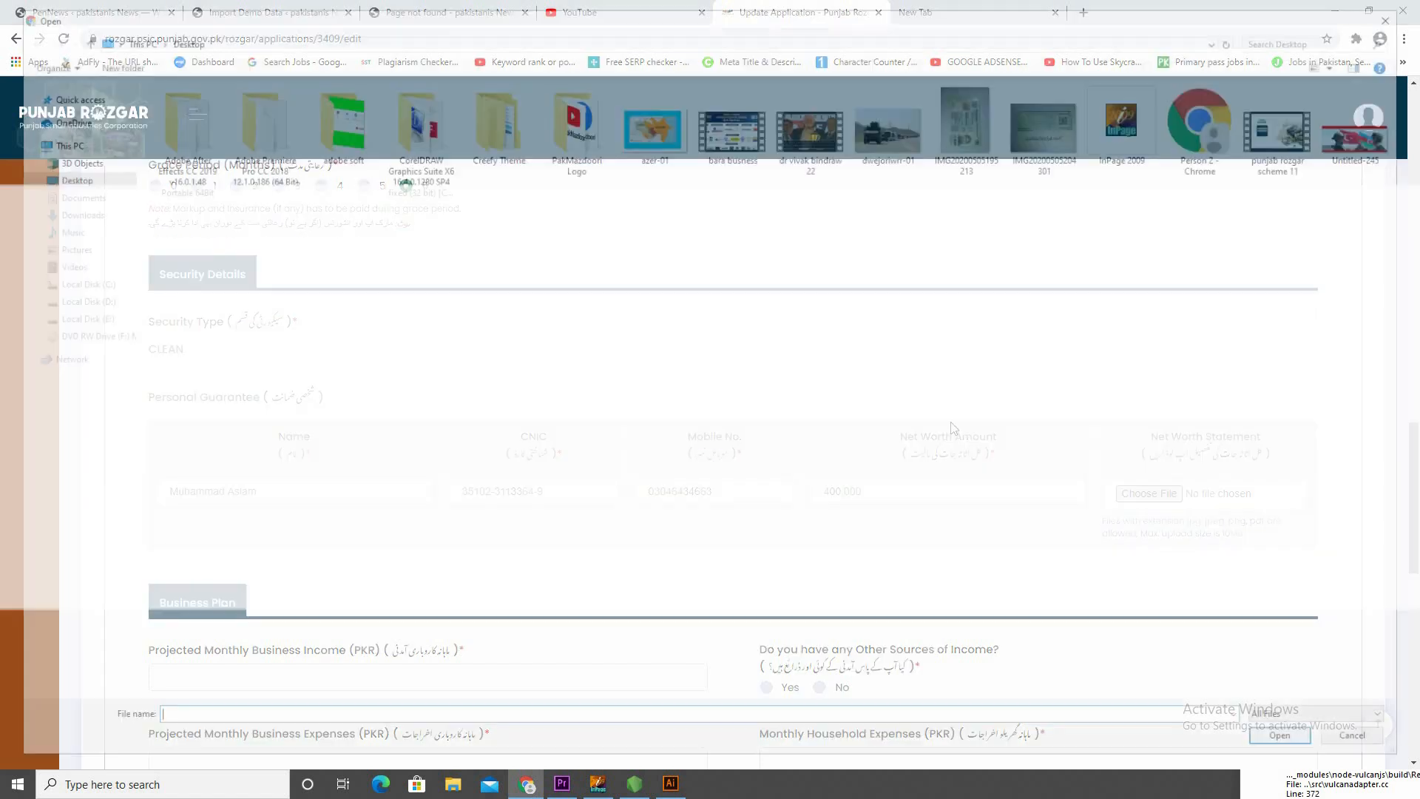
click(658, 148)
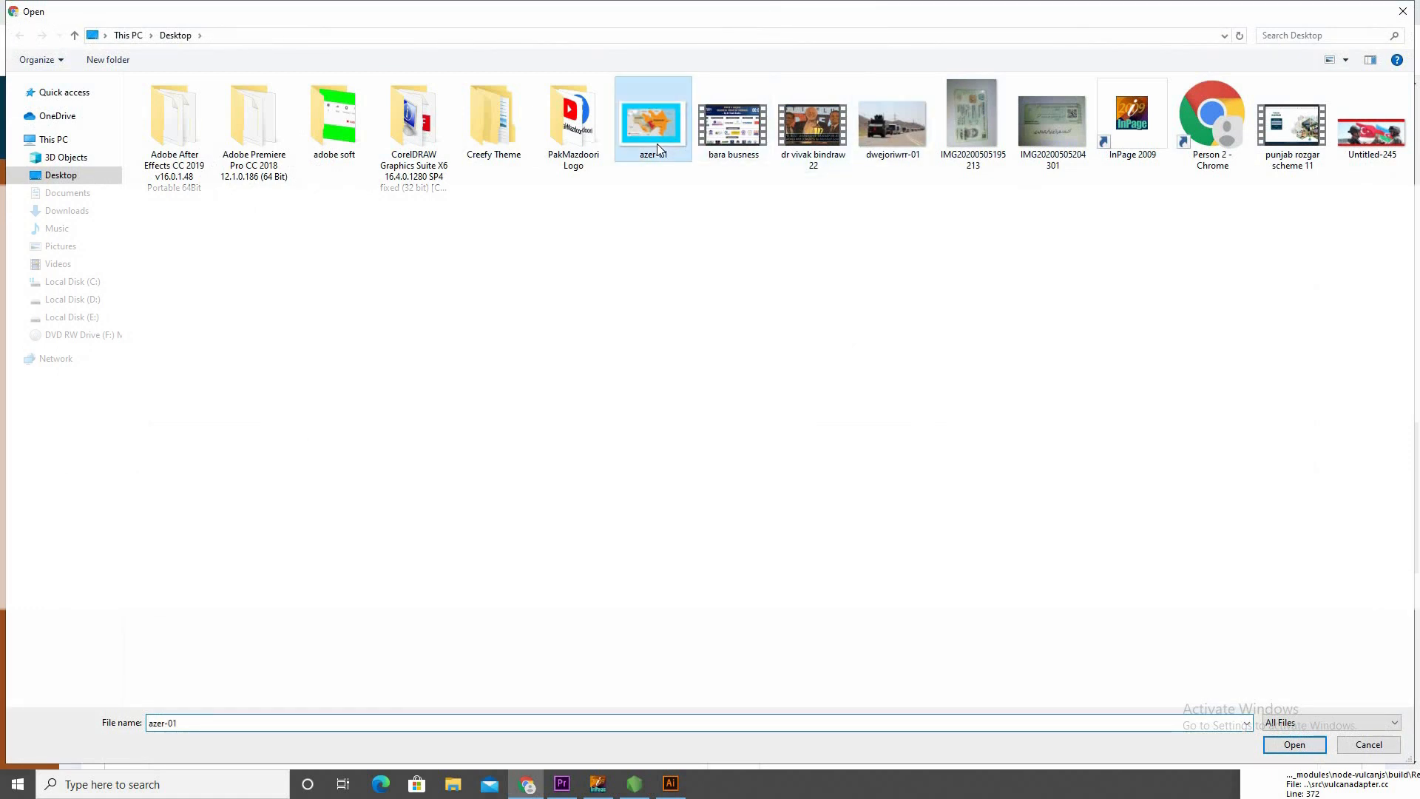
double_click(659, 148)
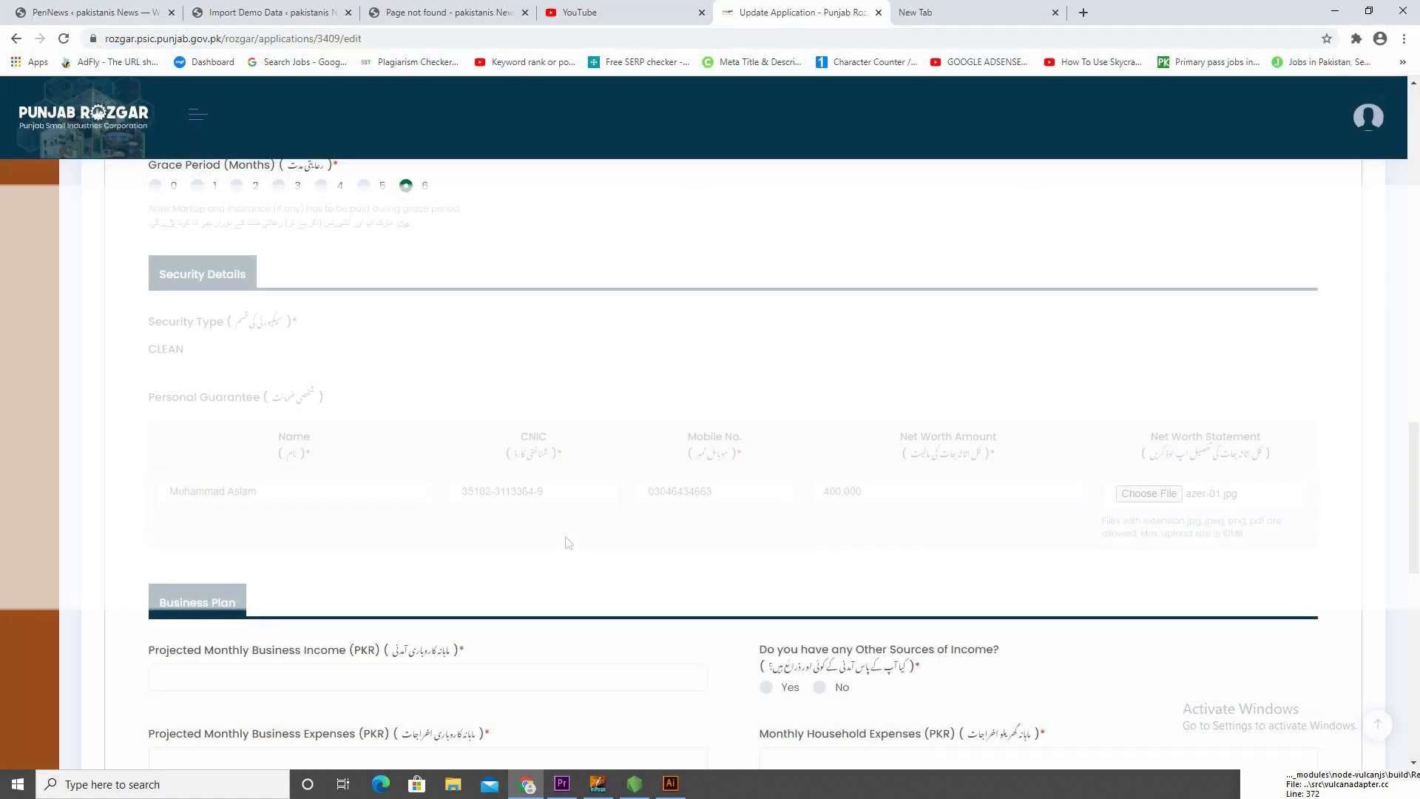
Set the Projected Monthly Business Income to 40,000 PKR and answer No to having other sources of income
scroll(341, 555, down, 4)
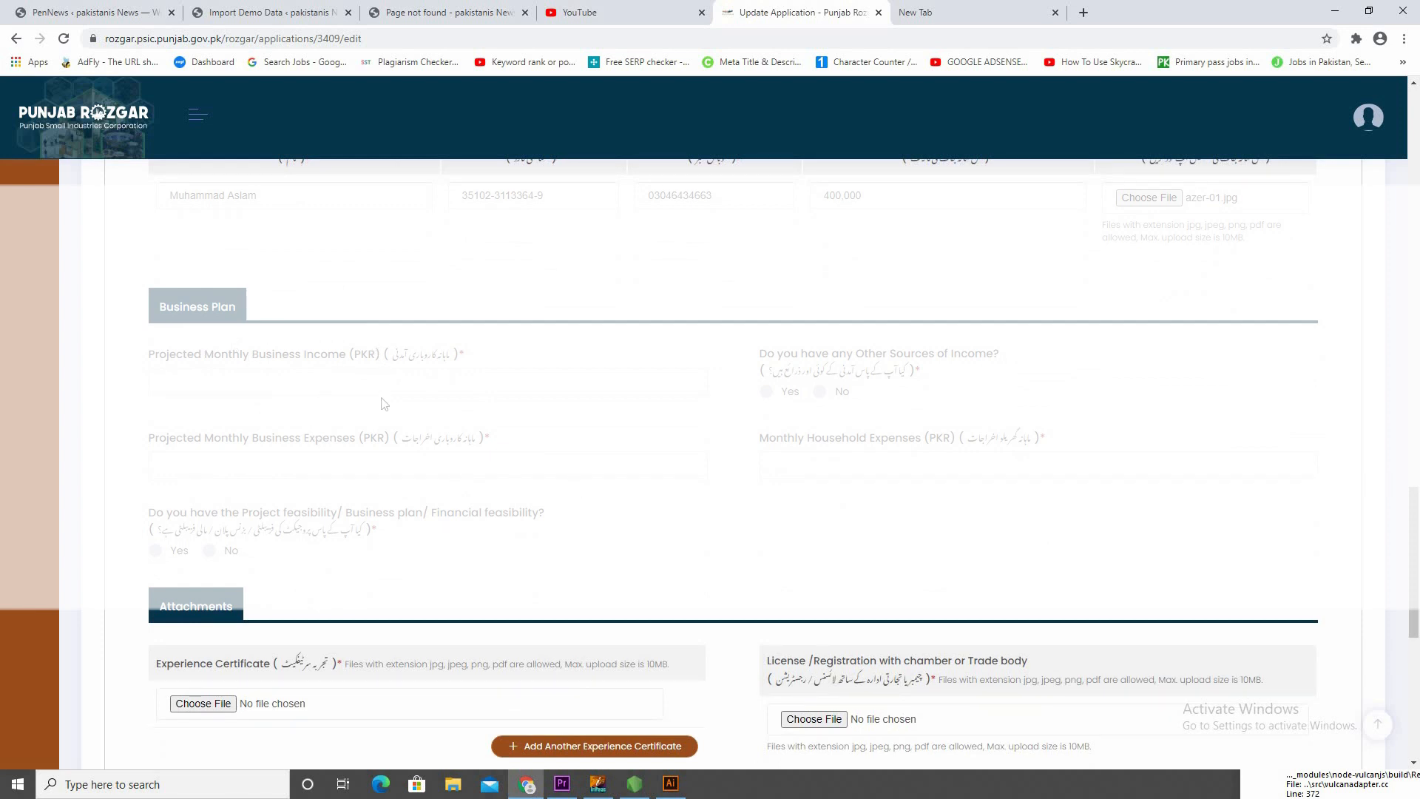
click(339, 380)
text(40,000)
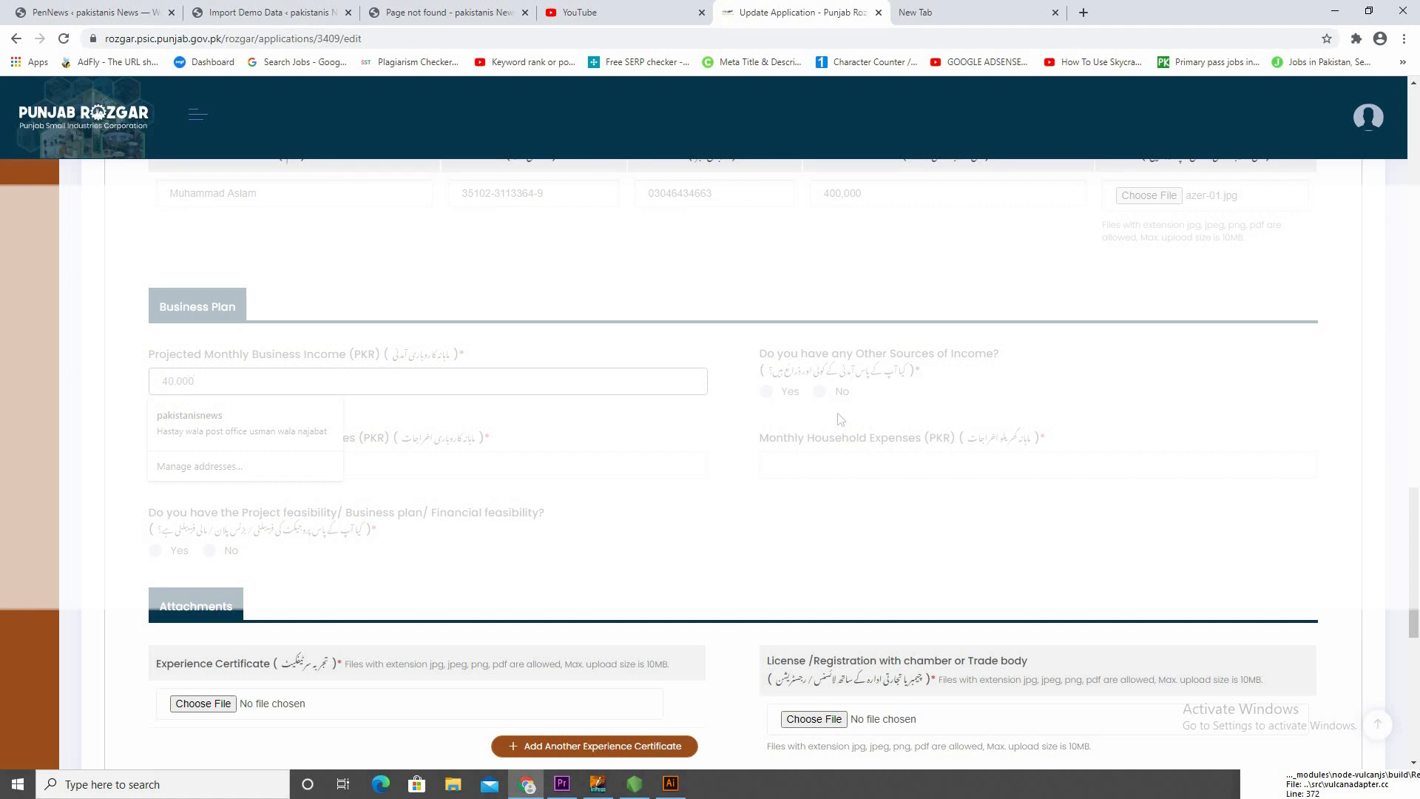
click(793, 400)
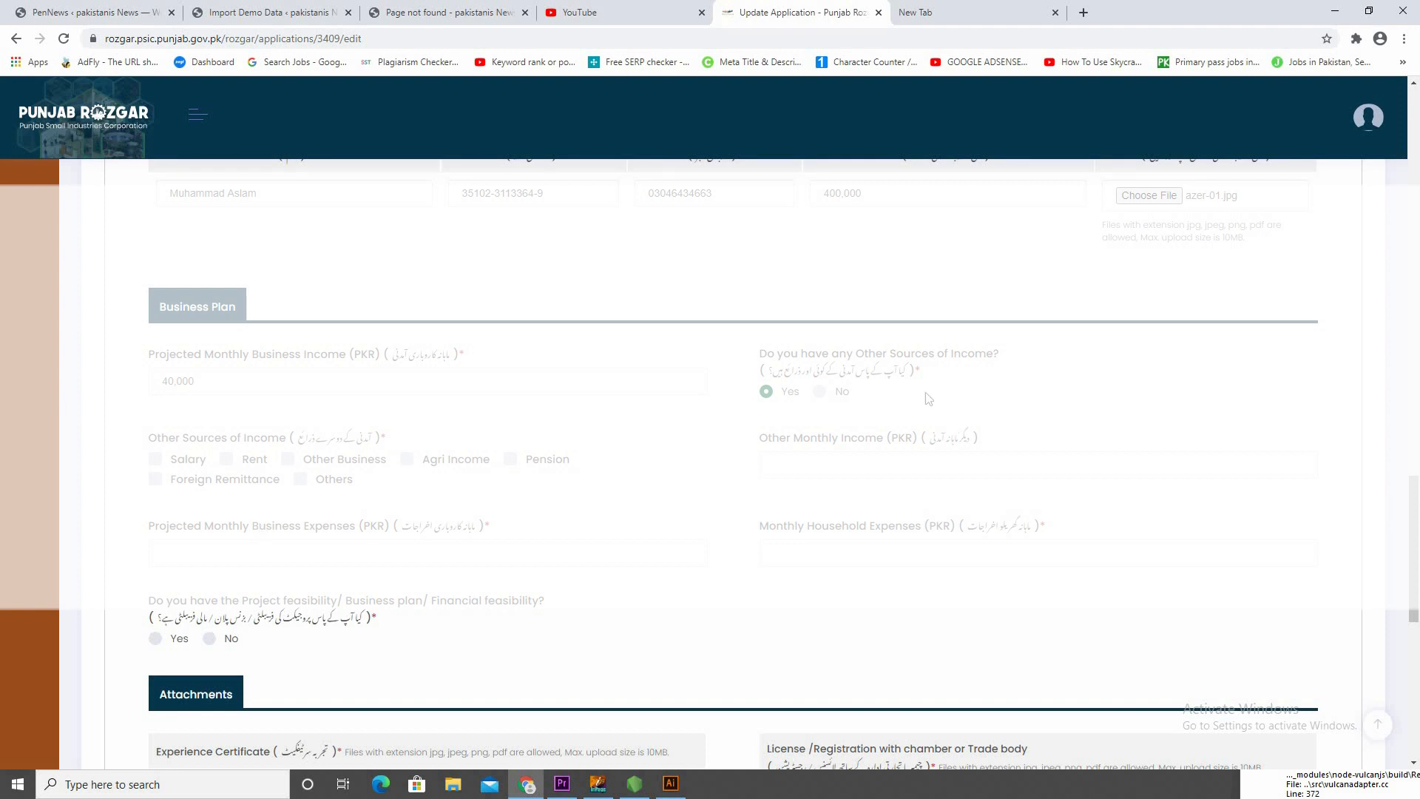
click(848, 400)
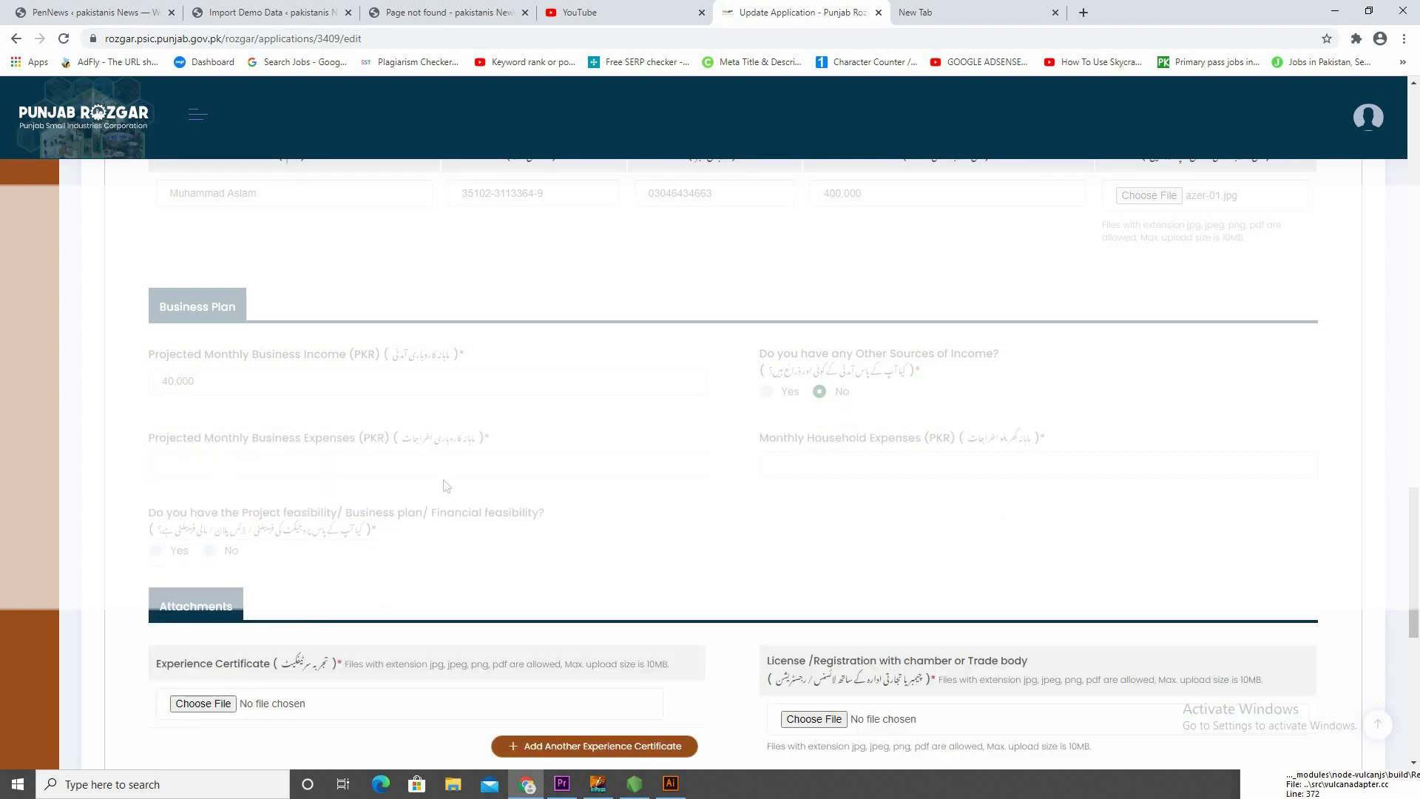
Set the Projected Monthly Business Expenses to 15,000 PKR
click(338, 471)
text(1)
text(5,0)
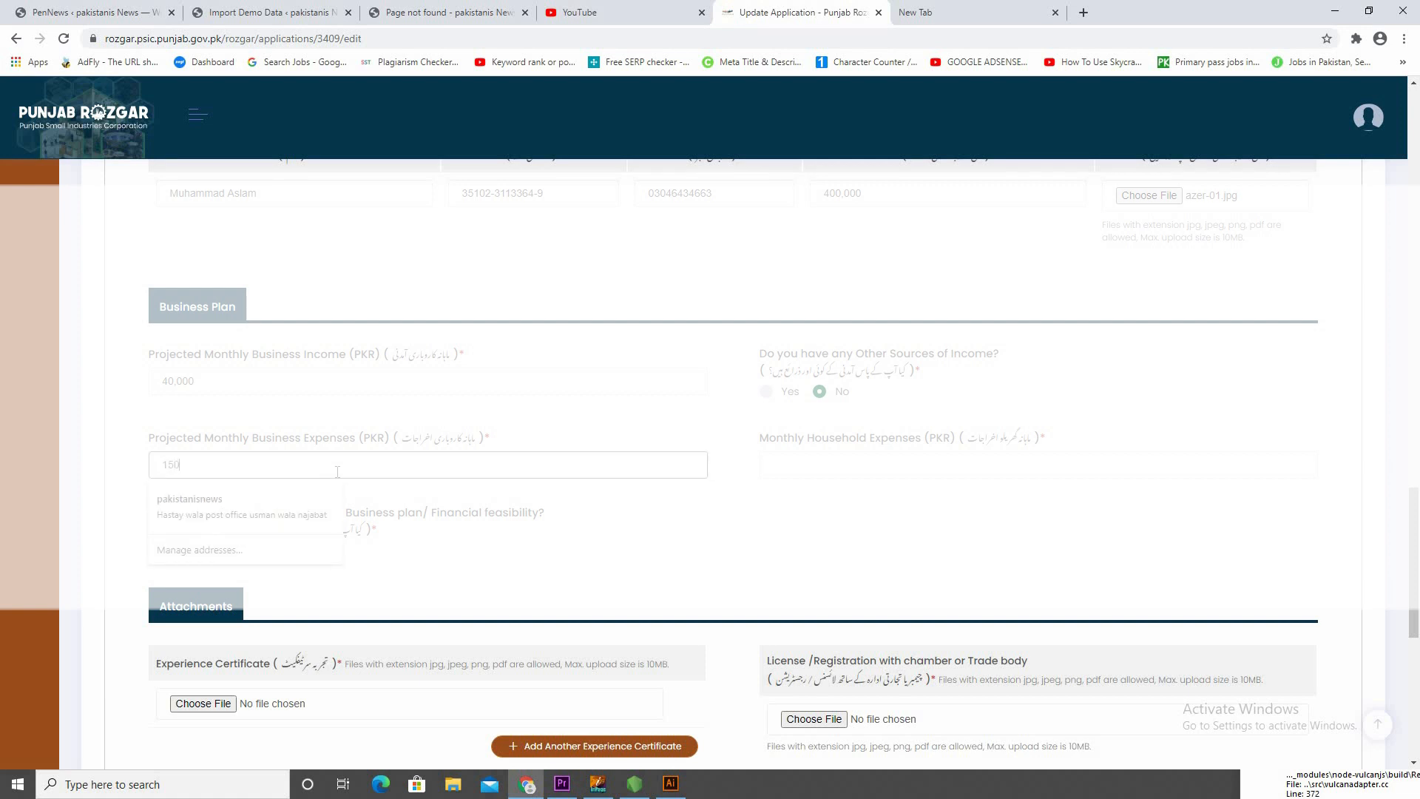
text(00)
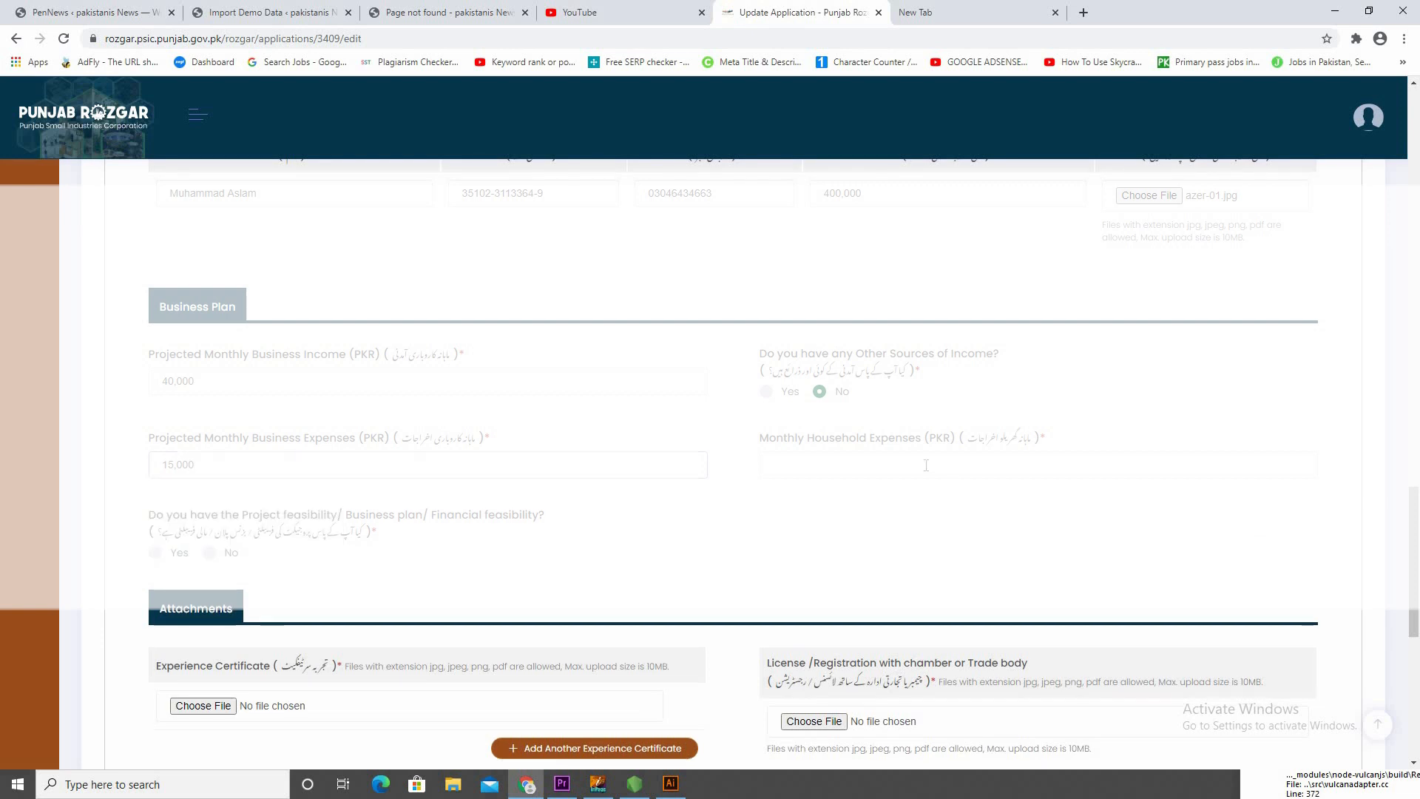
Set the Monthly Household Expenses to 15,000 PKR and answer Yes to having a project feasibility or business plan
click(926, 465)
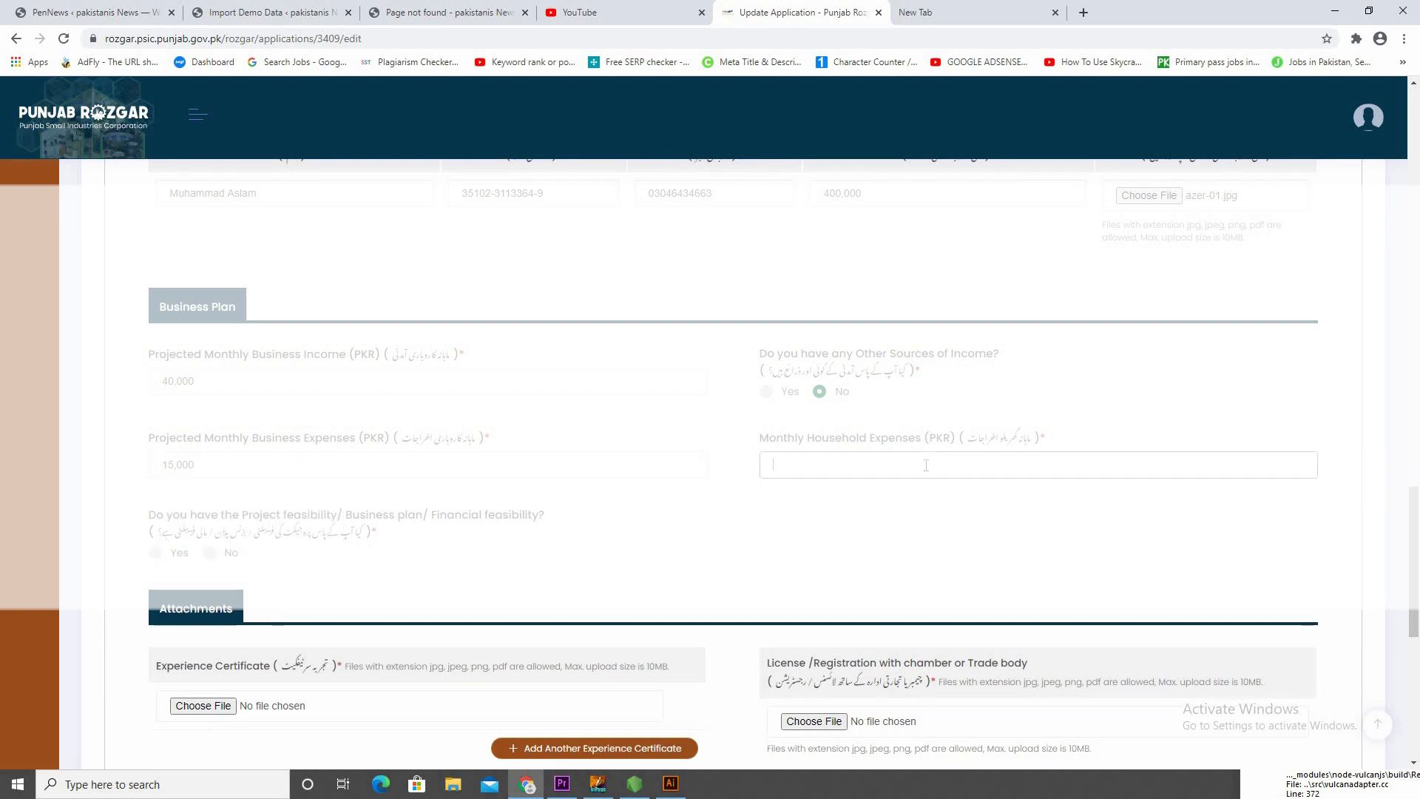
text(15)
click(189, 562)
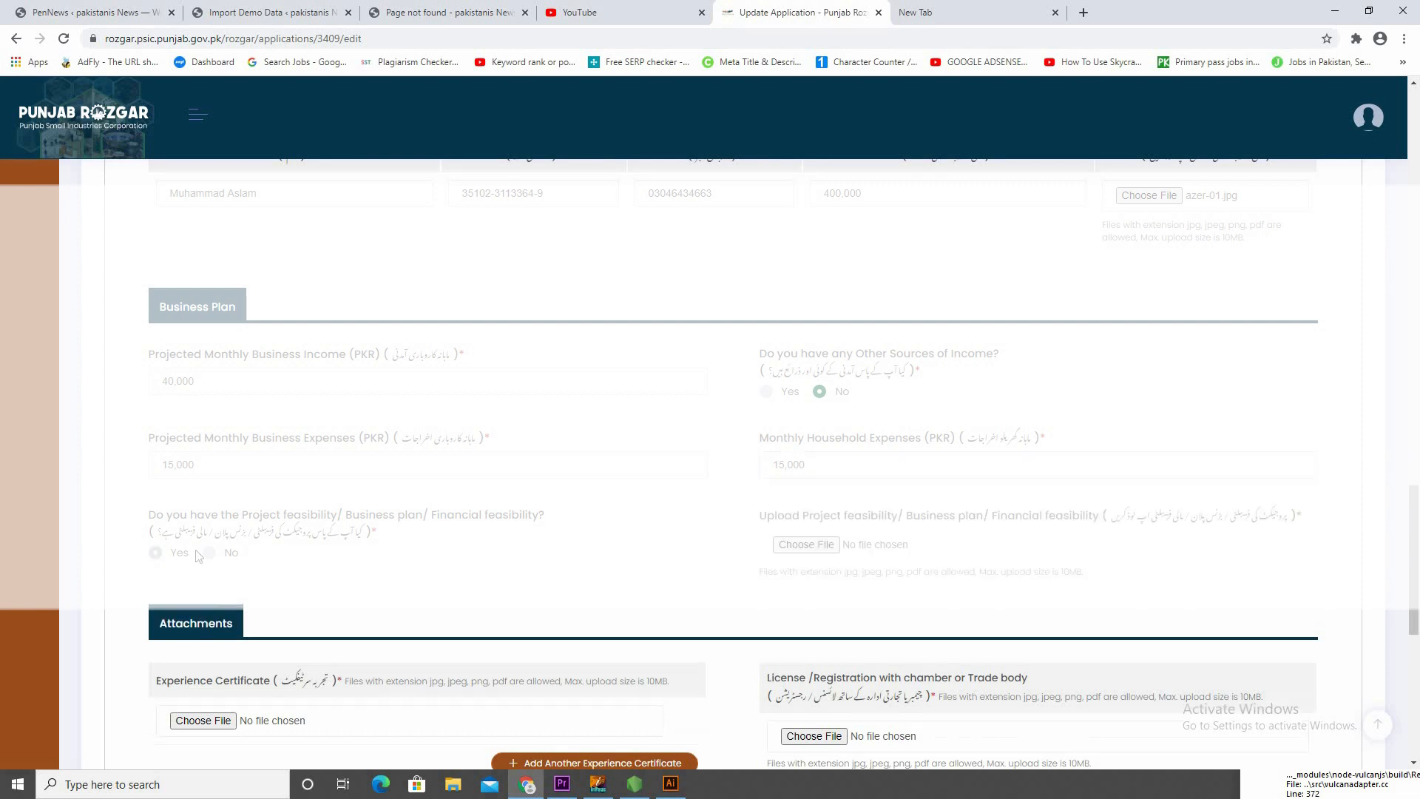
Answer No to having a project feasibility, business plan or financial feasibility
click(220, 566)
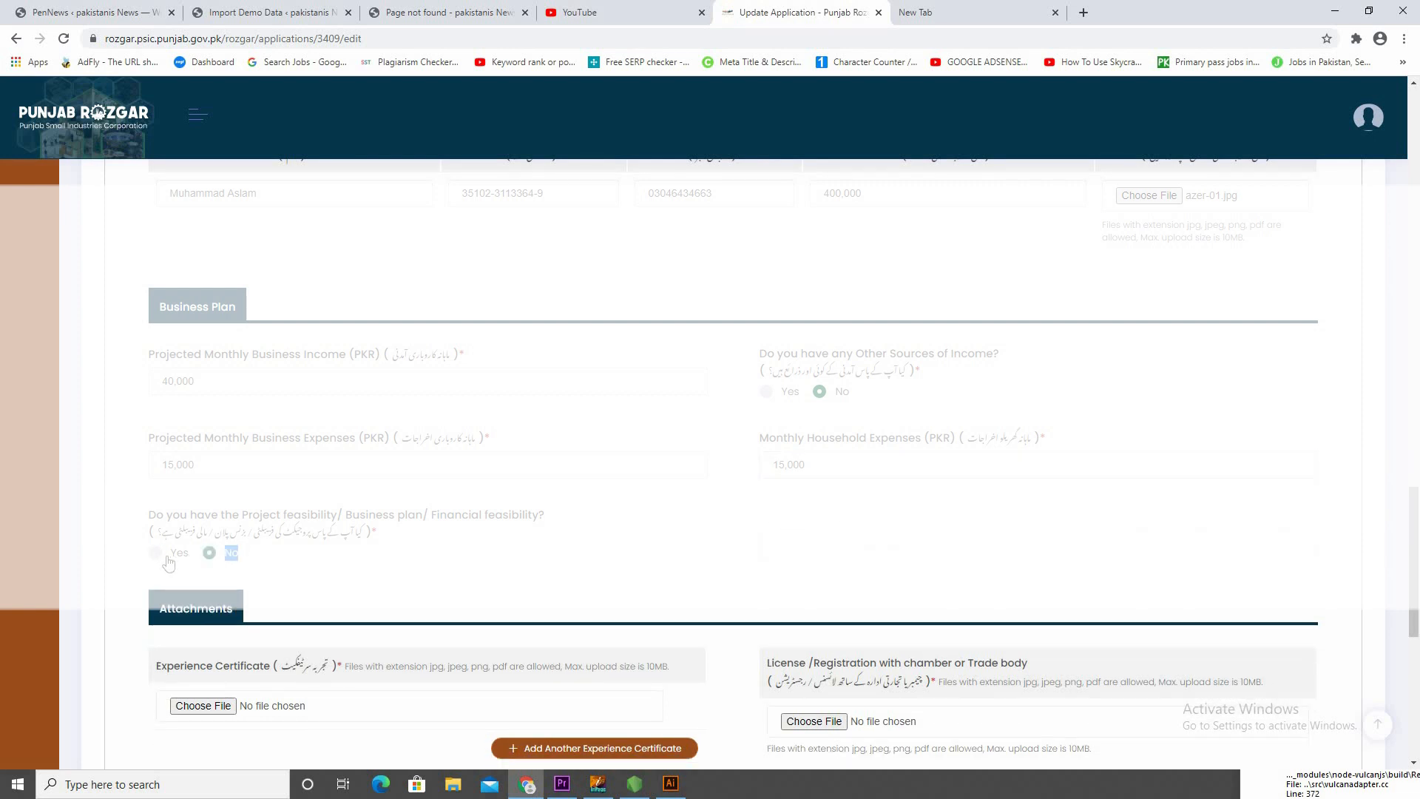
double_click(170, 562)
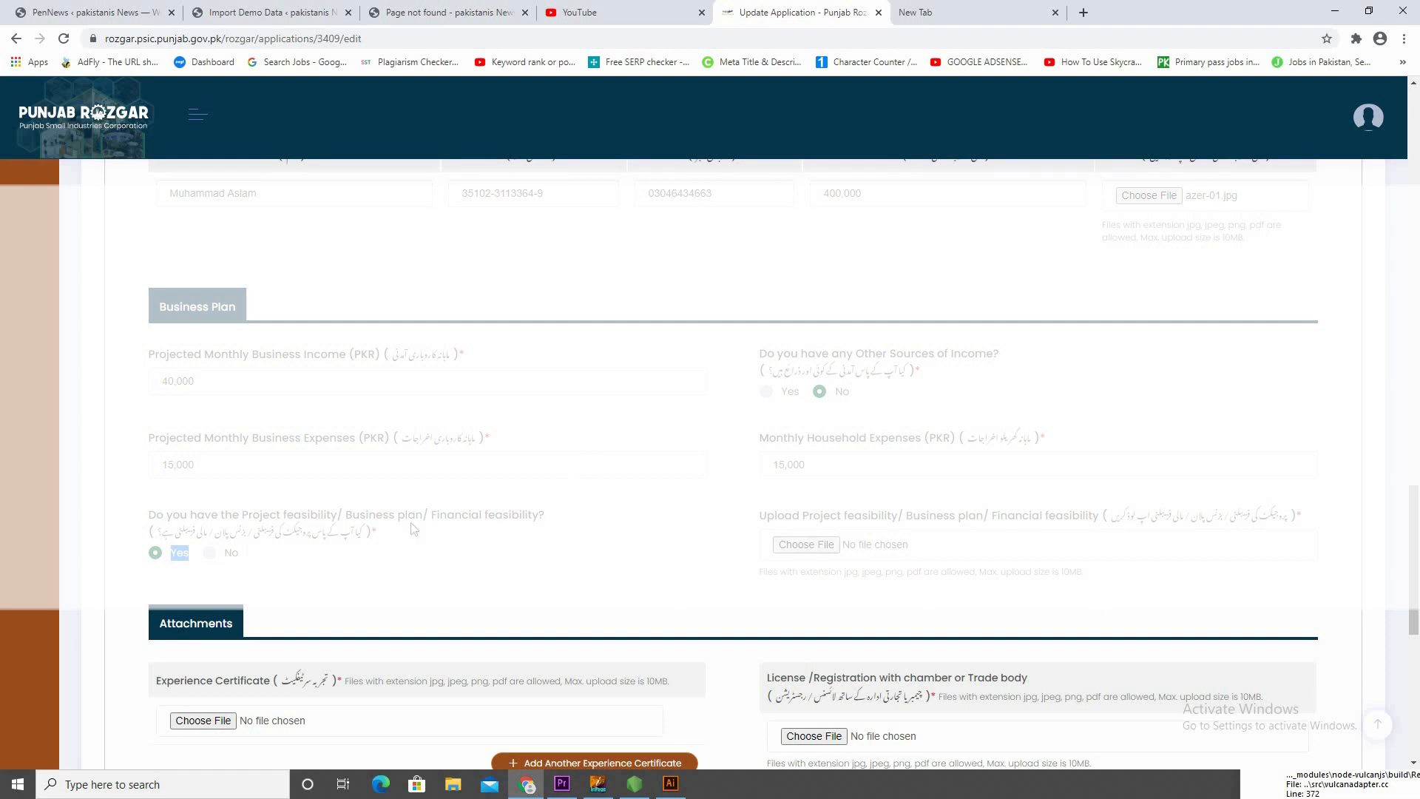
click(209, 555)
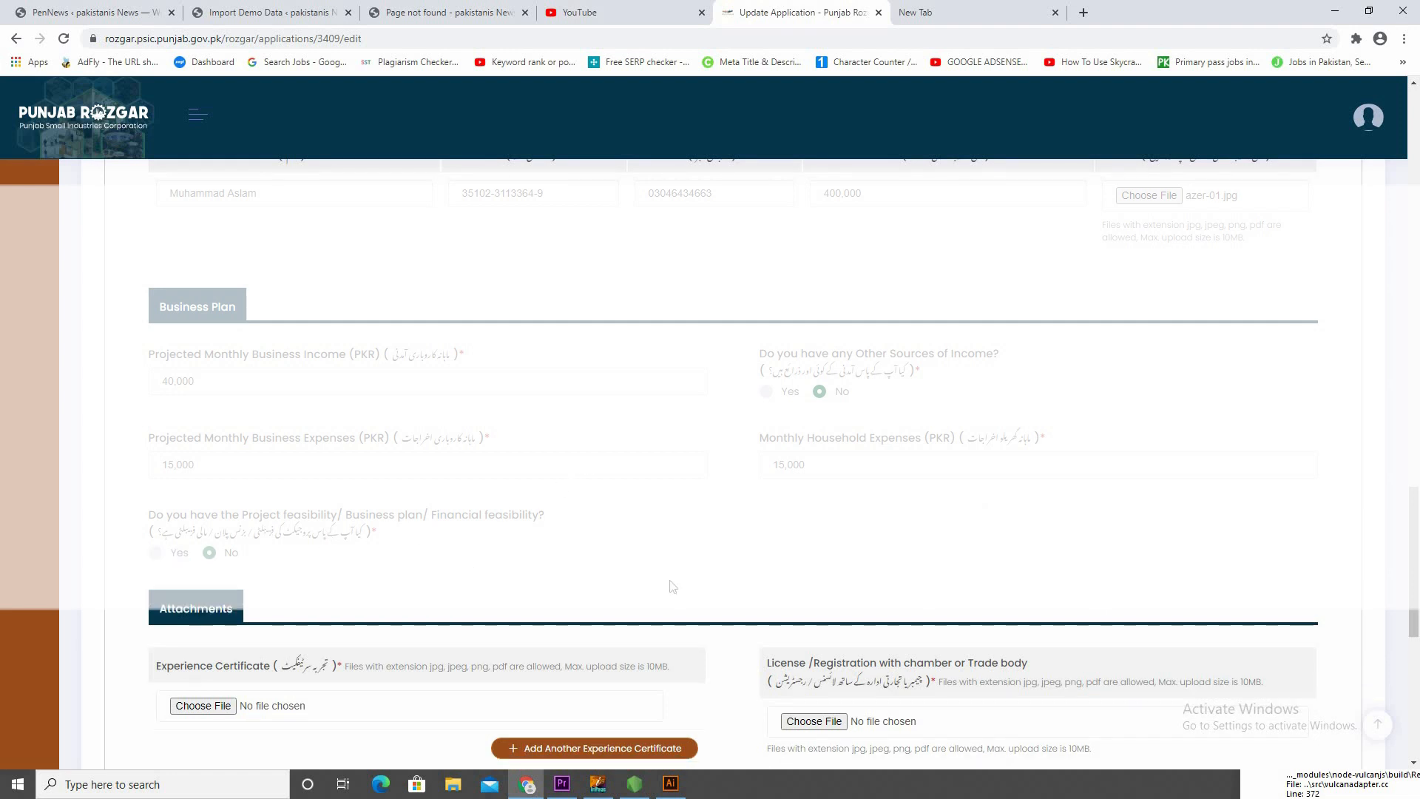
Attach azer-01 from the Desktop as both the Experience Certificate and the License/Registration with chamber or trade body
scroll(673, 587, down, 4)
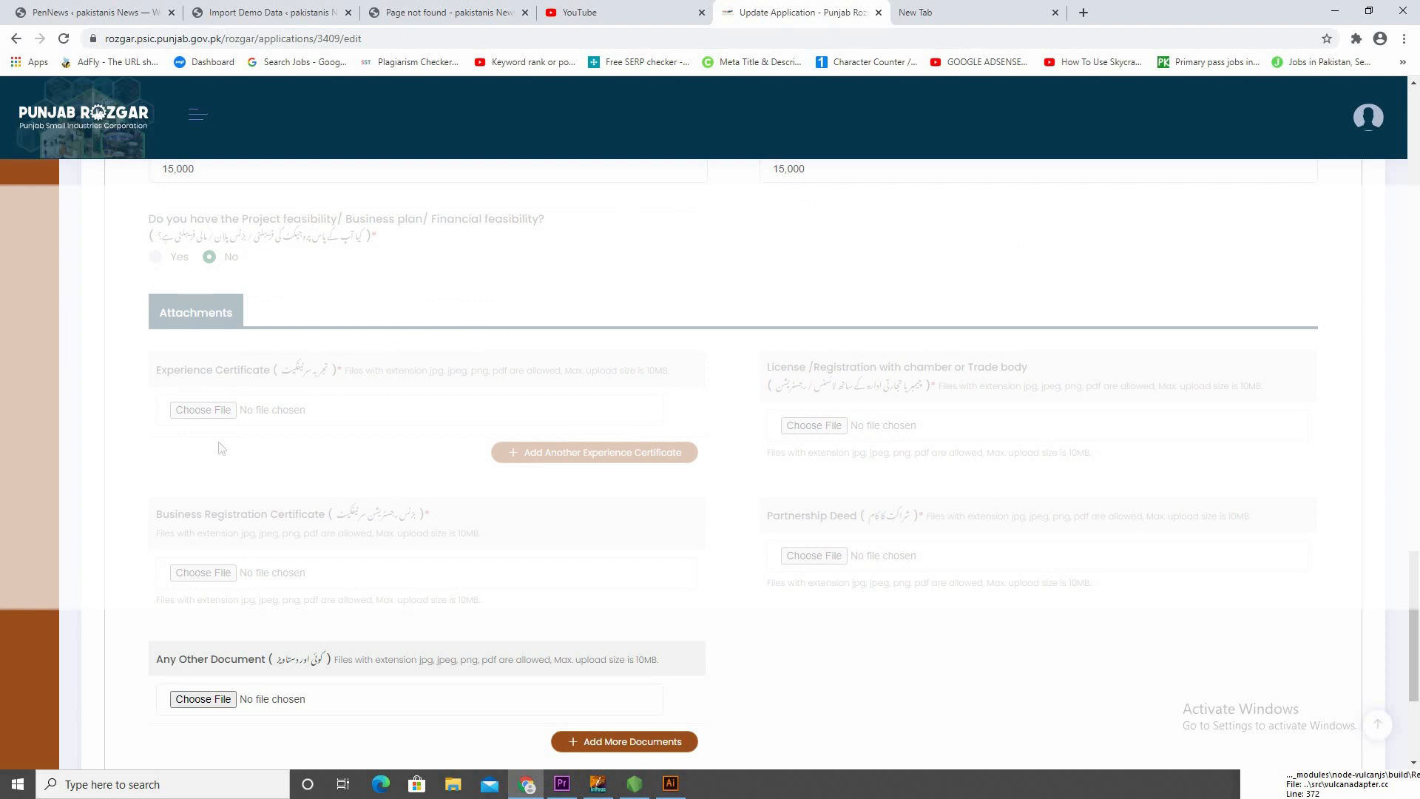
scroll(296, 421, down, 1)
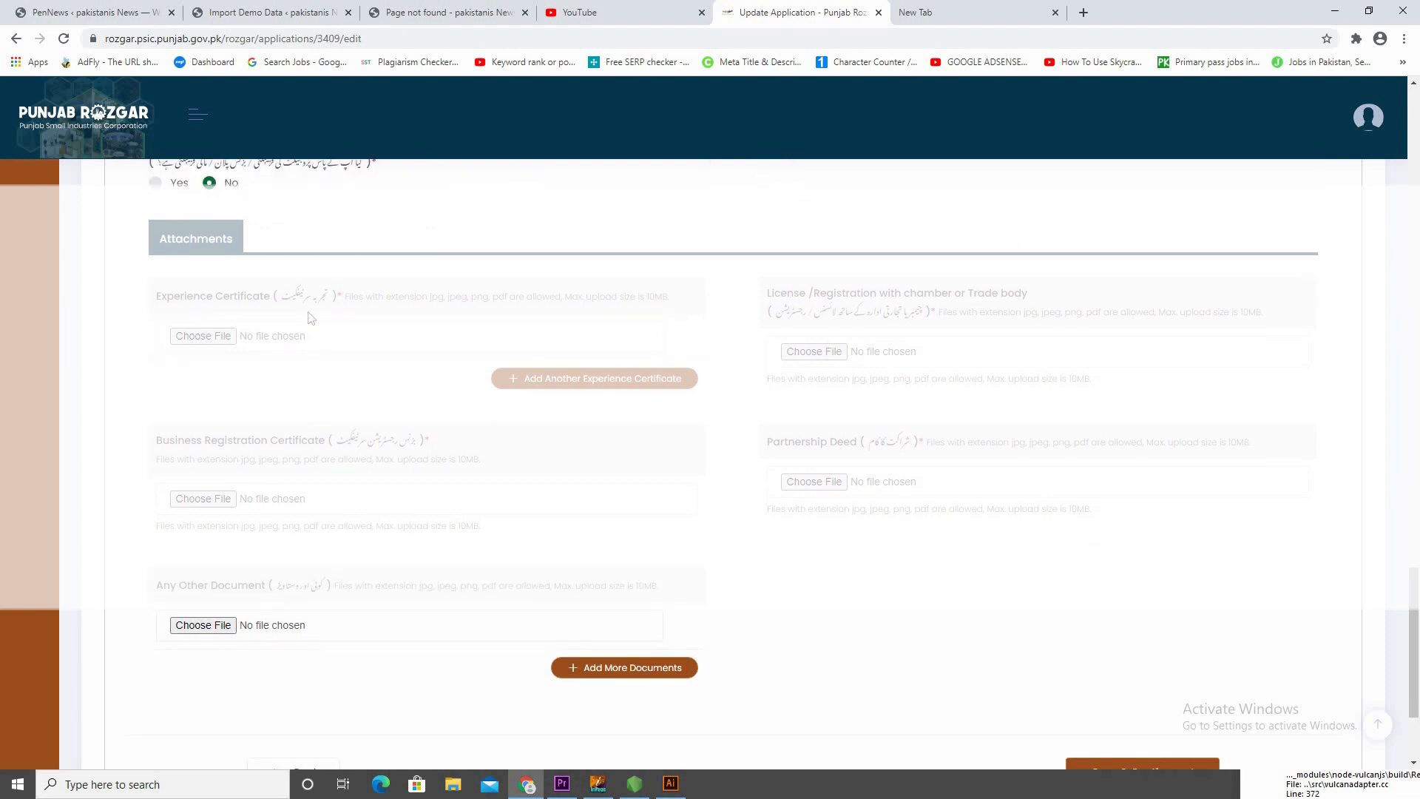
click(218, 339)
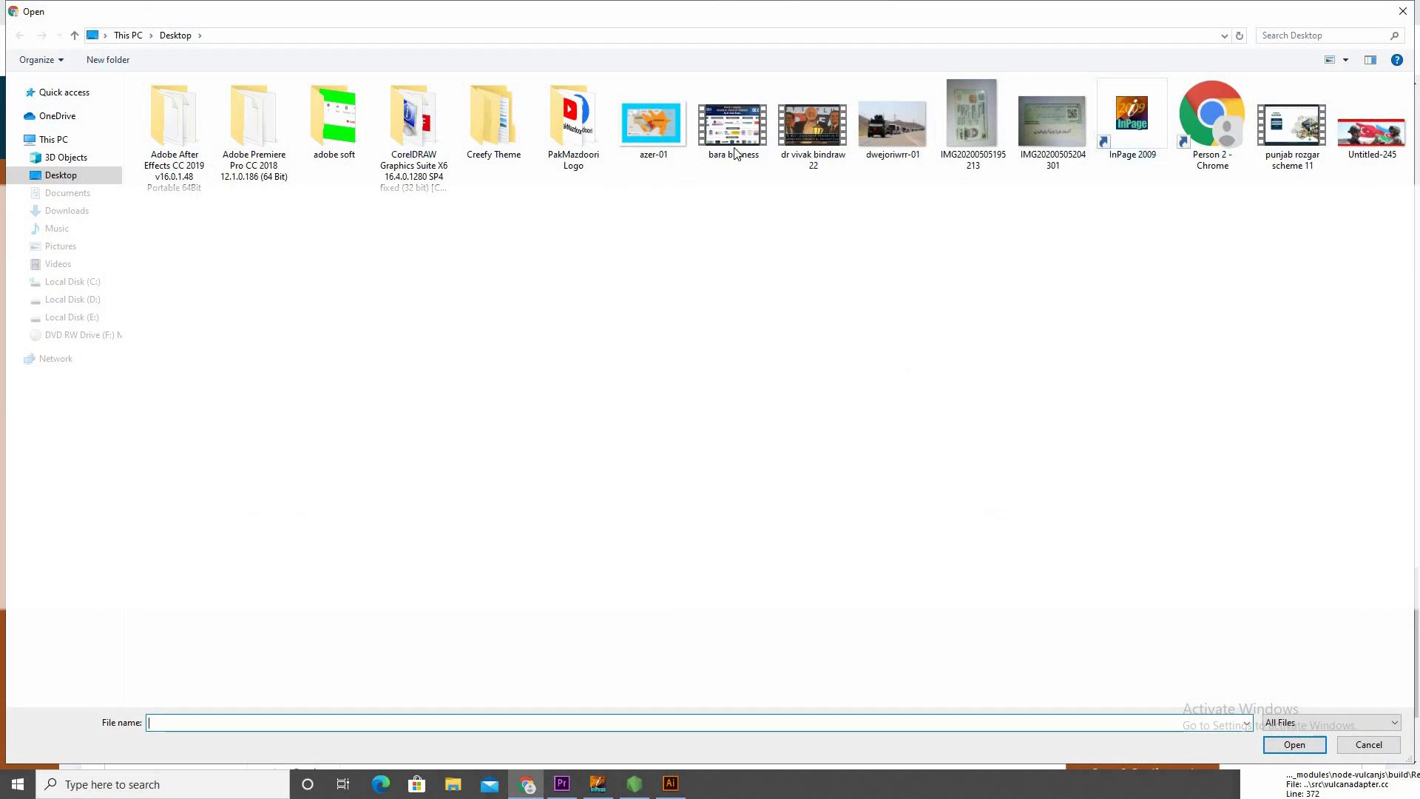
double_click(666, 128)
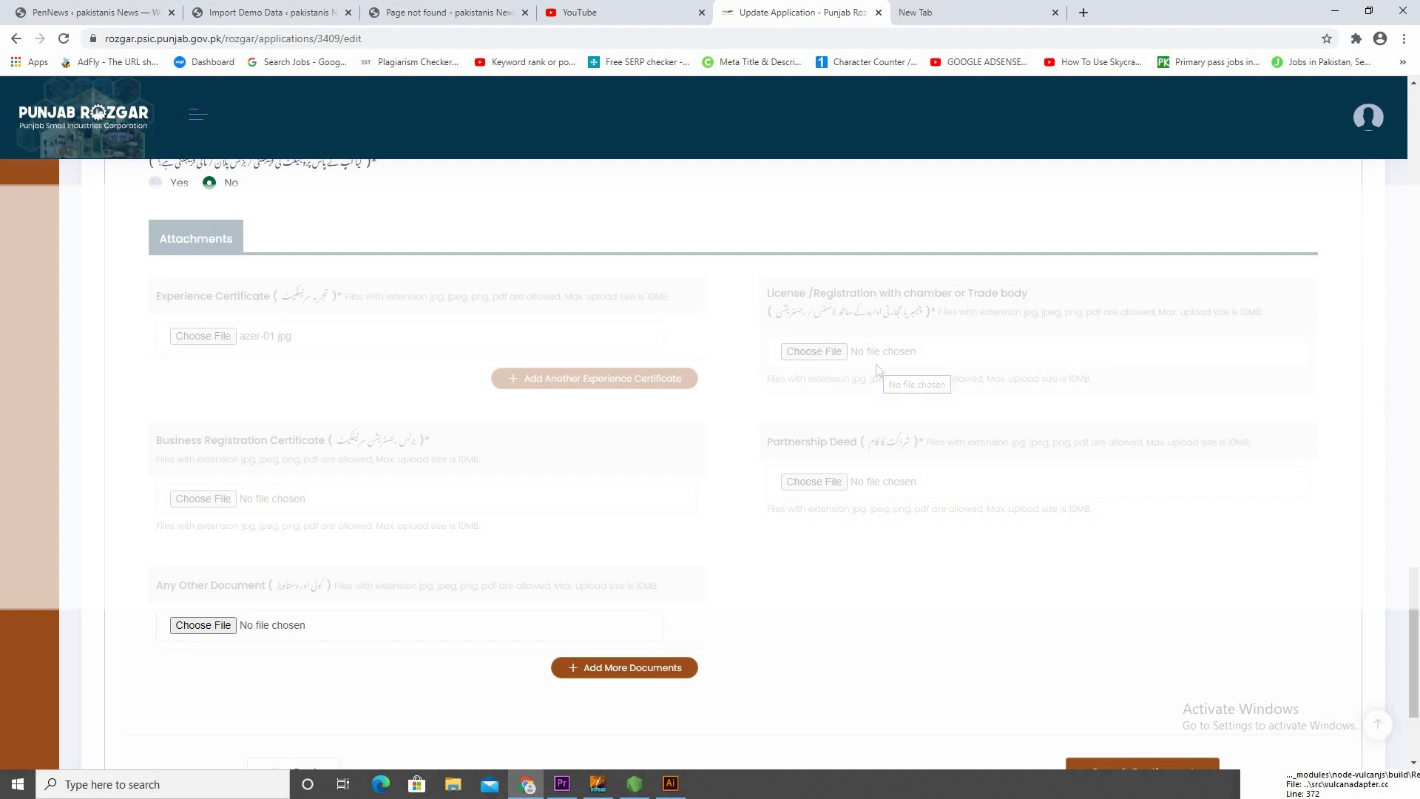
click(814, 352)
double_click(670, 141)
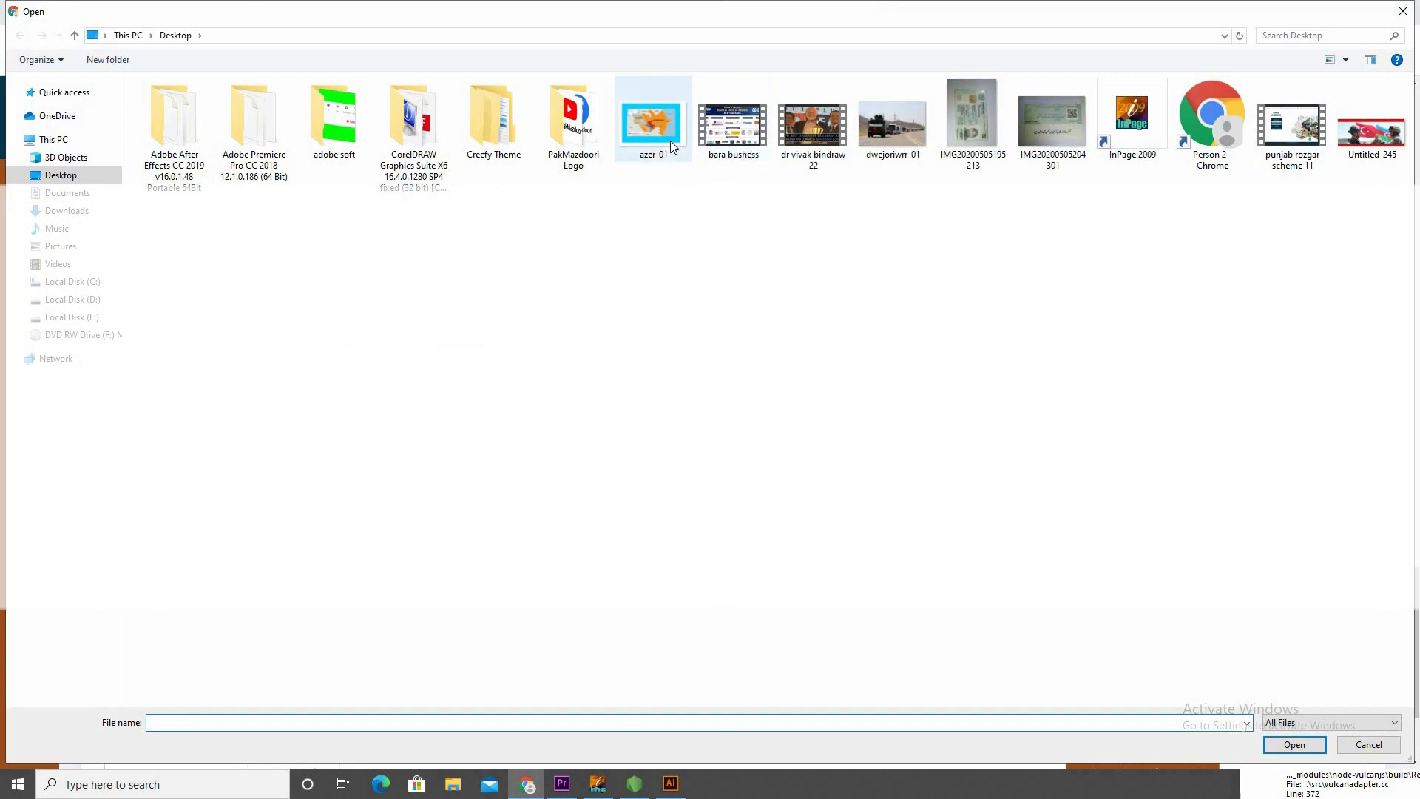
Attach Untitled-245 from the Desktop as the Business Registration Certificate
scroll(482, 459, down, 2)
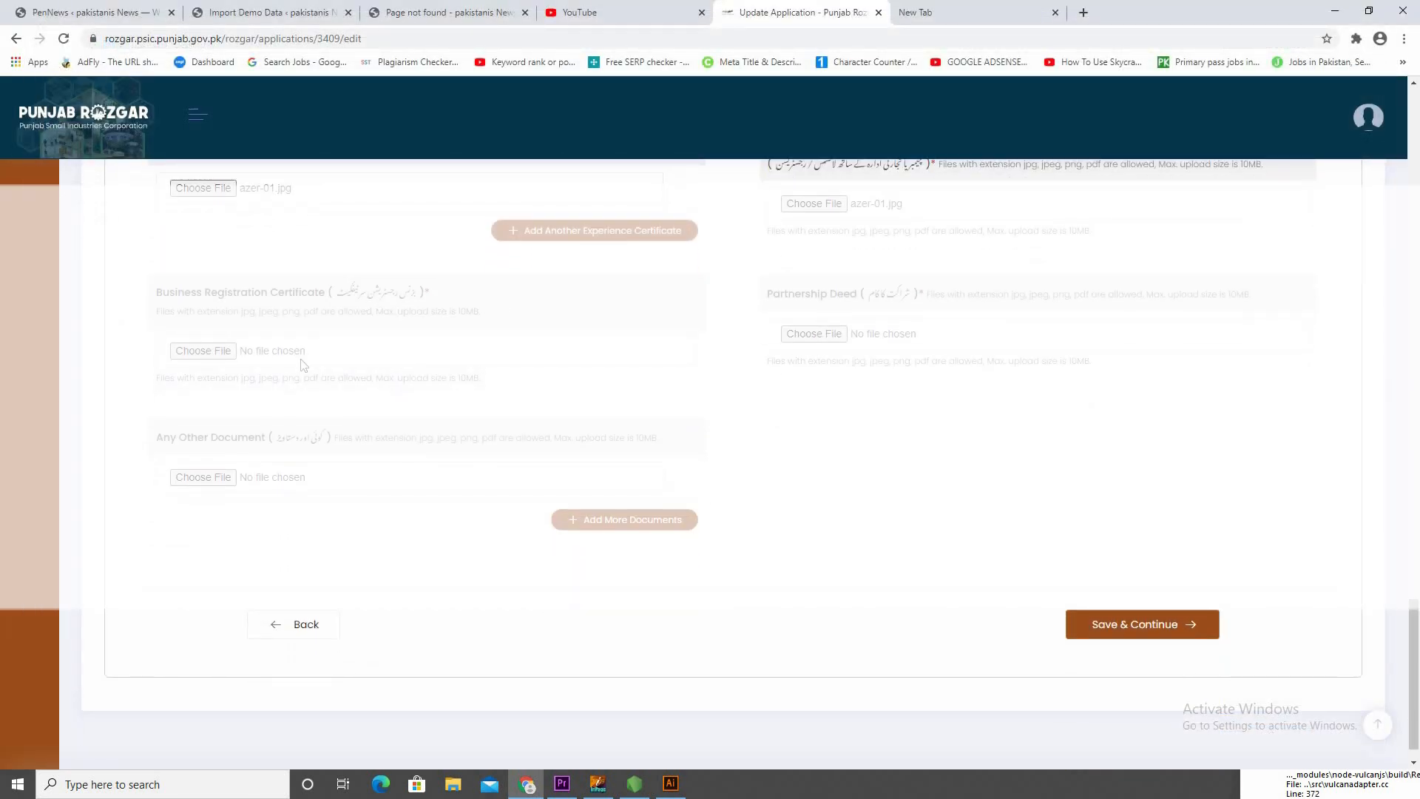
click(214, 355)
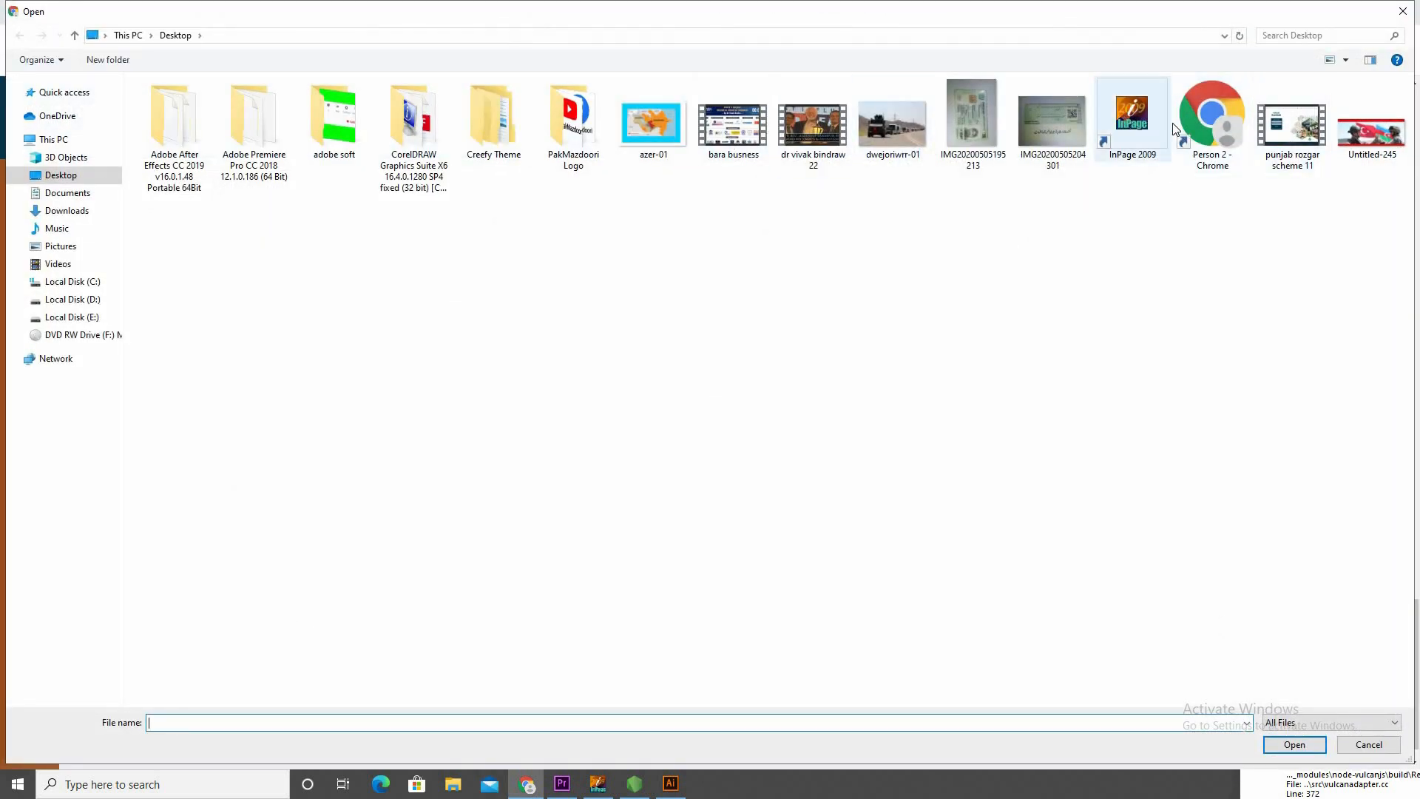
click(1393, 133)
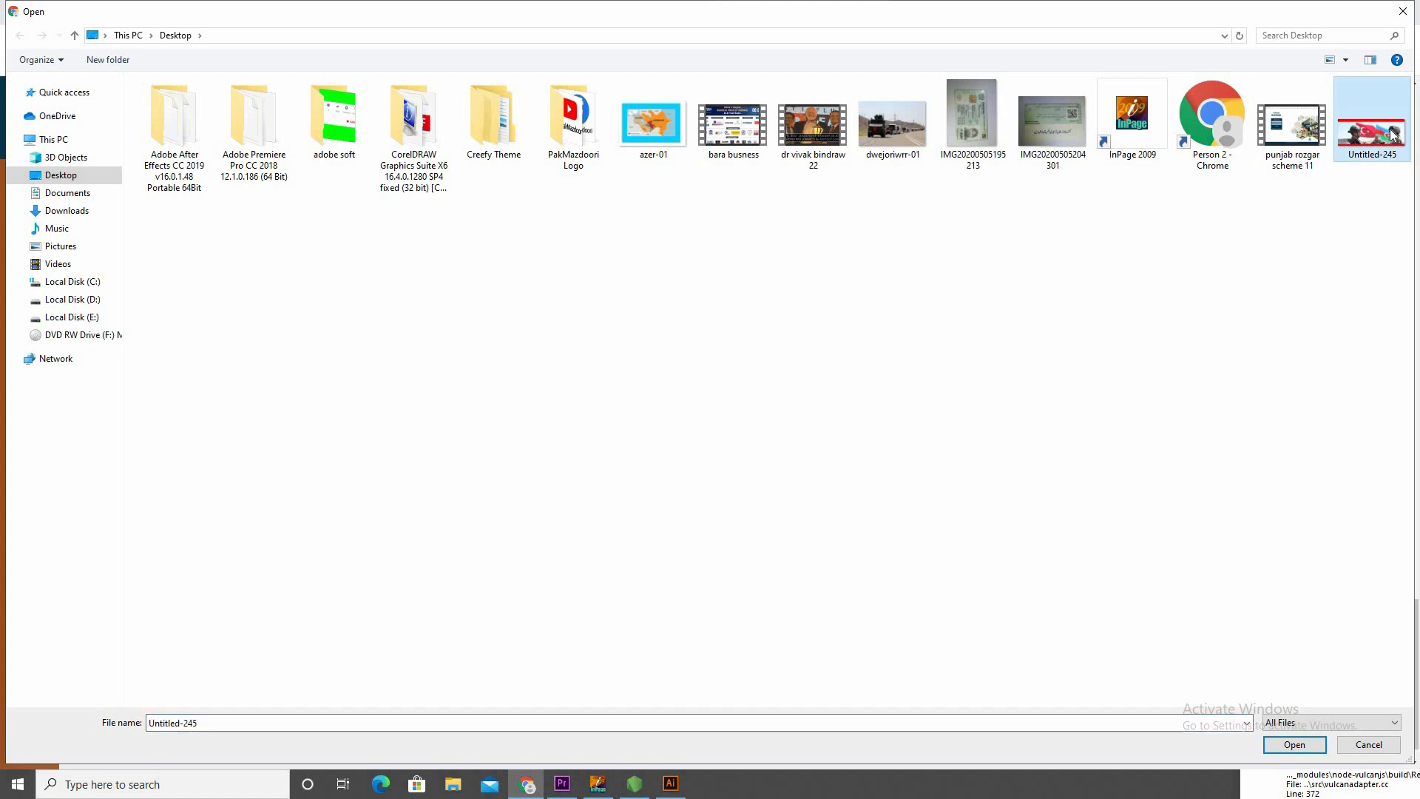
double_click(1370, 148)
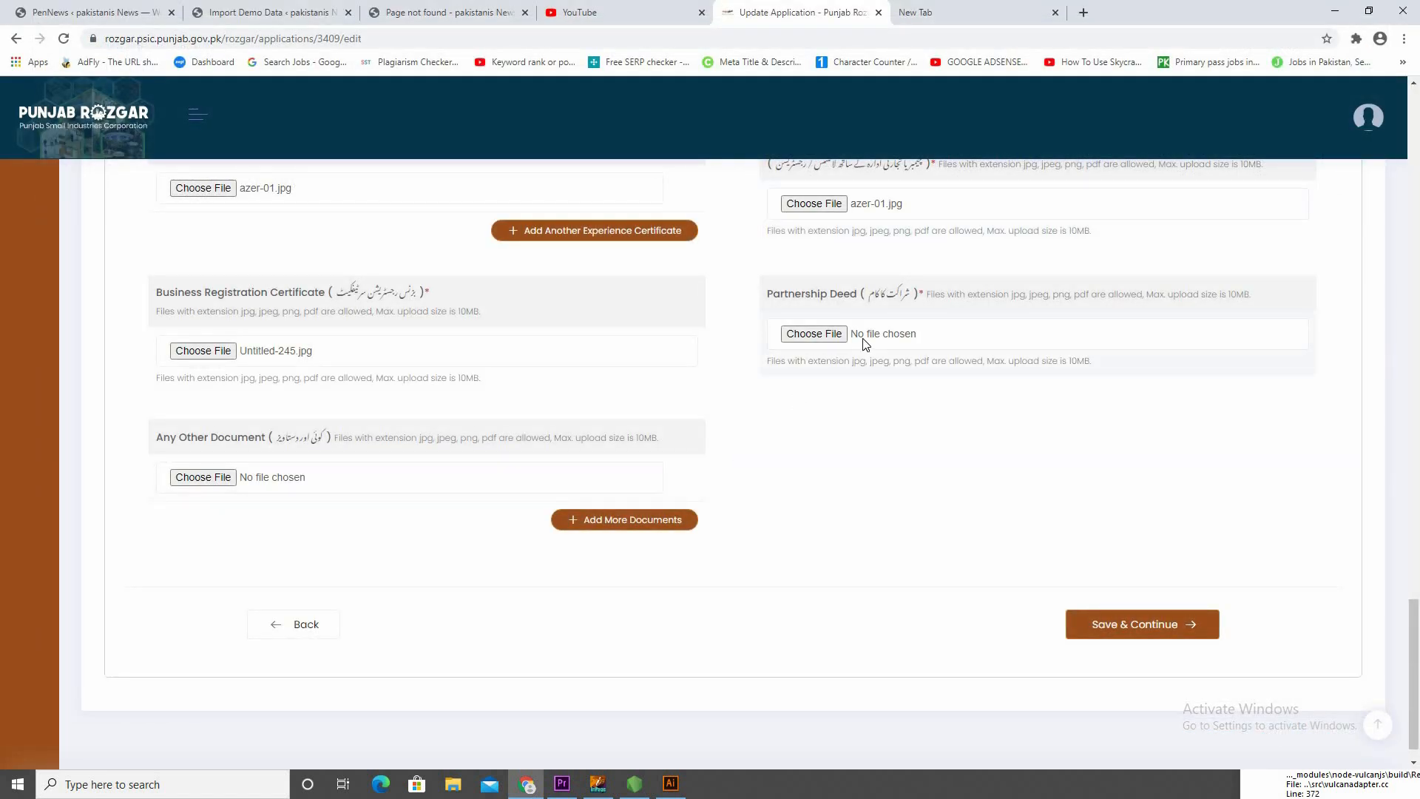
Attach Untitled-245 from the Desktop as the Partnership Deed and save the Business Info section to continue
click(812, 335)
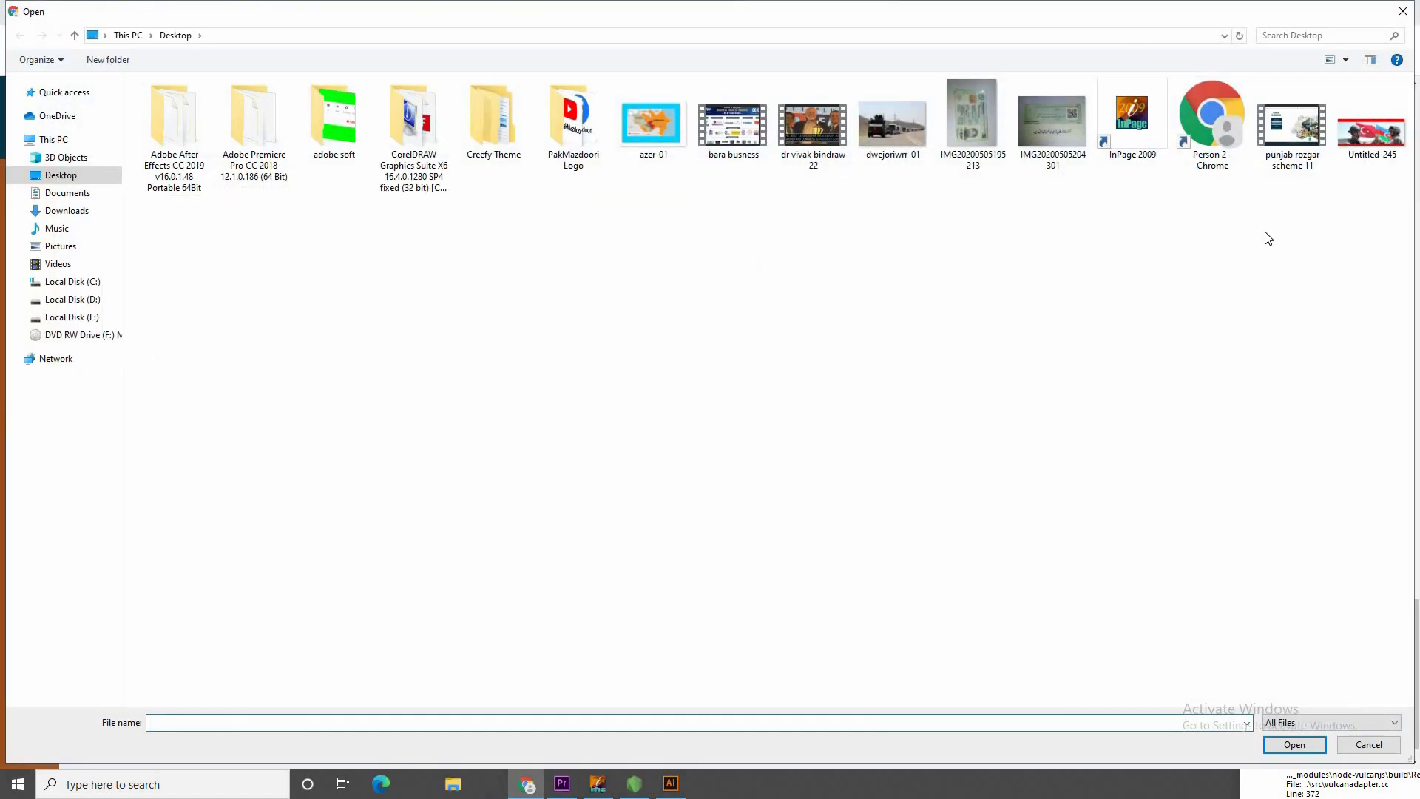
double_click(1387, 141)
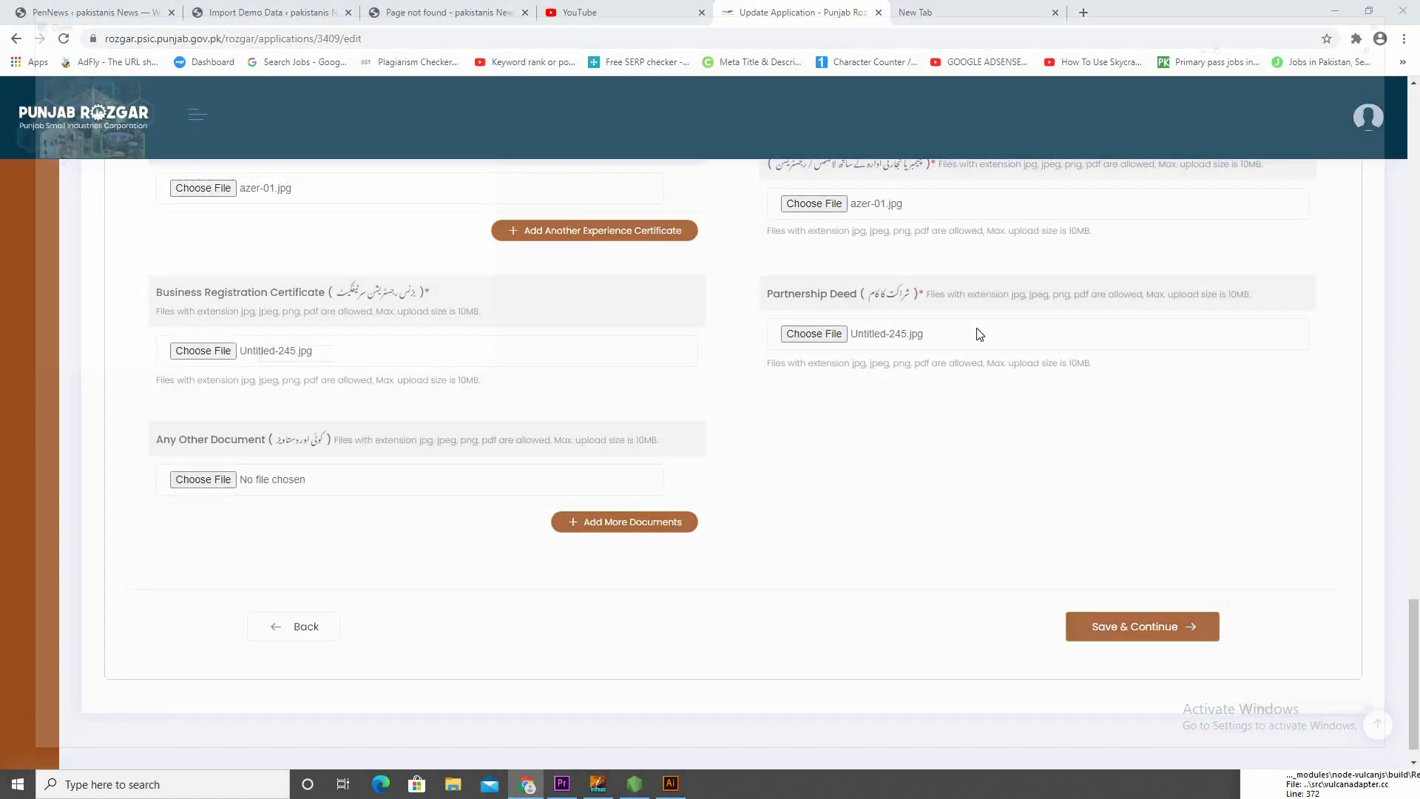
click(977, 333)
double_click(1361, 136)
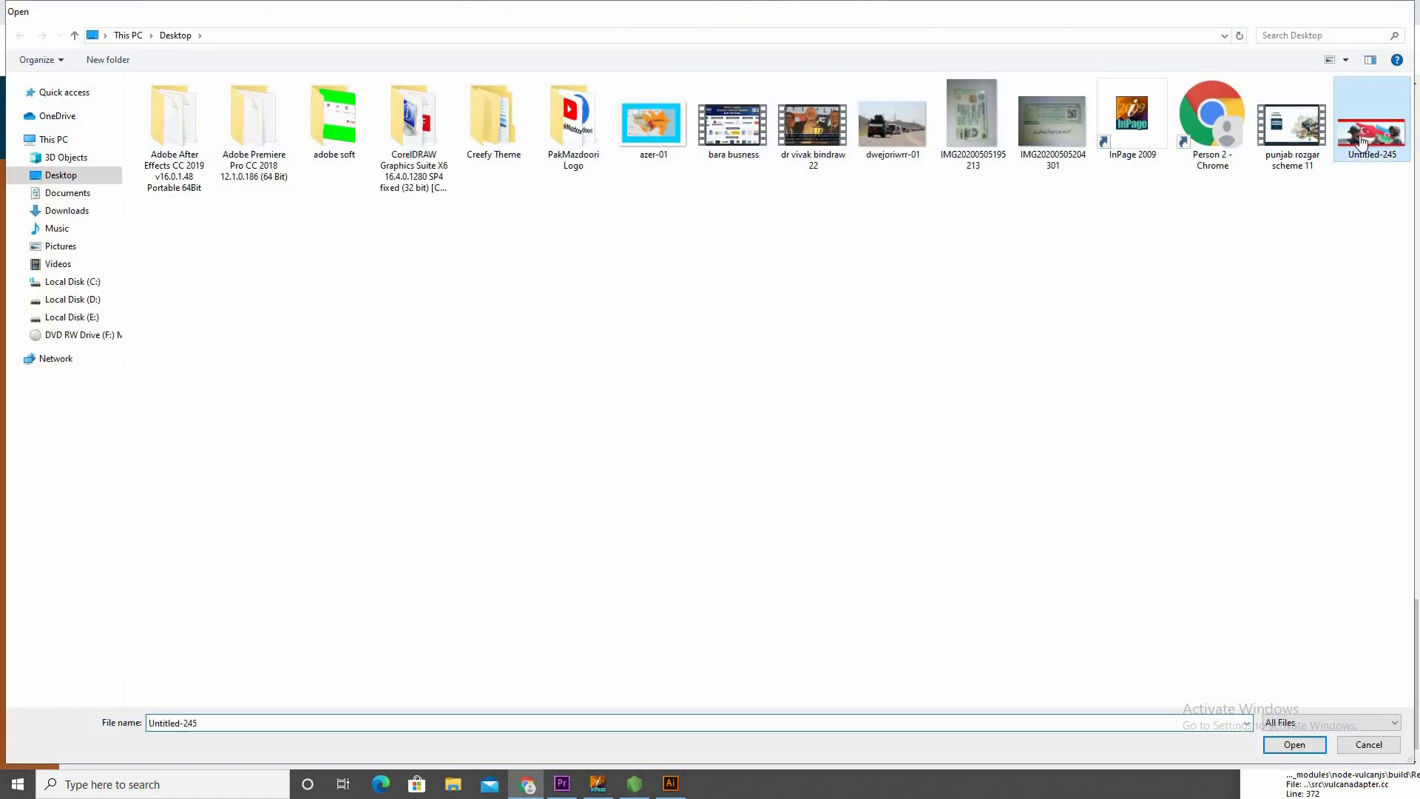
key(Return)
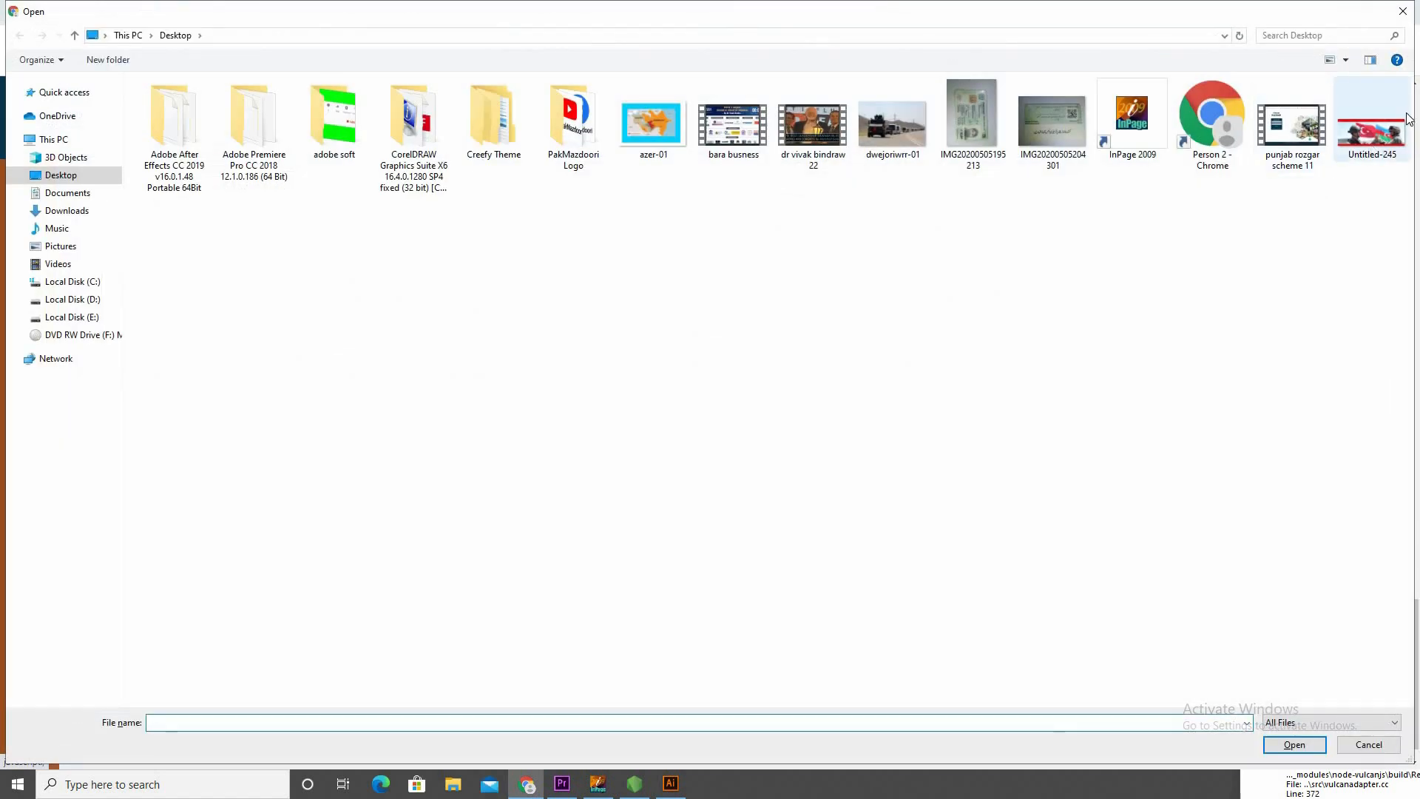
click(1374, 145)
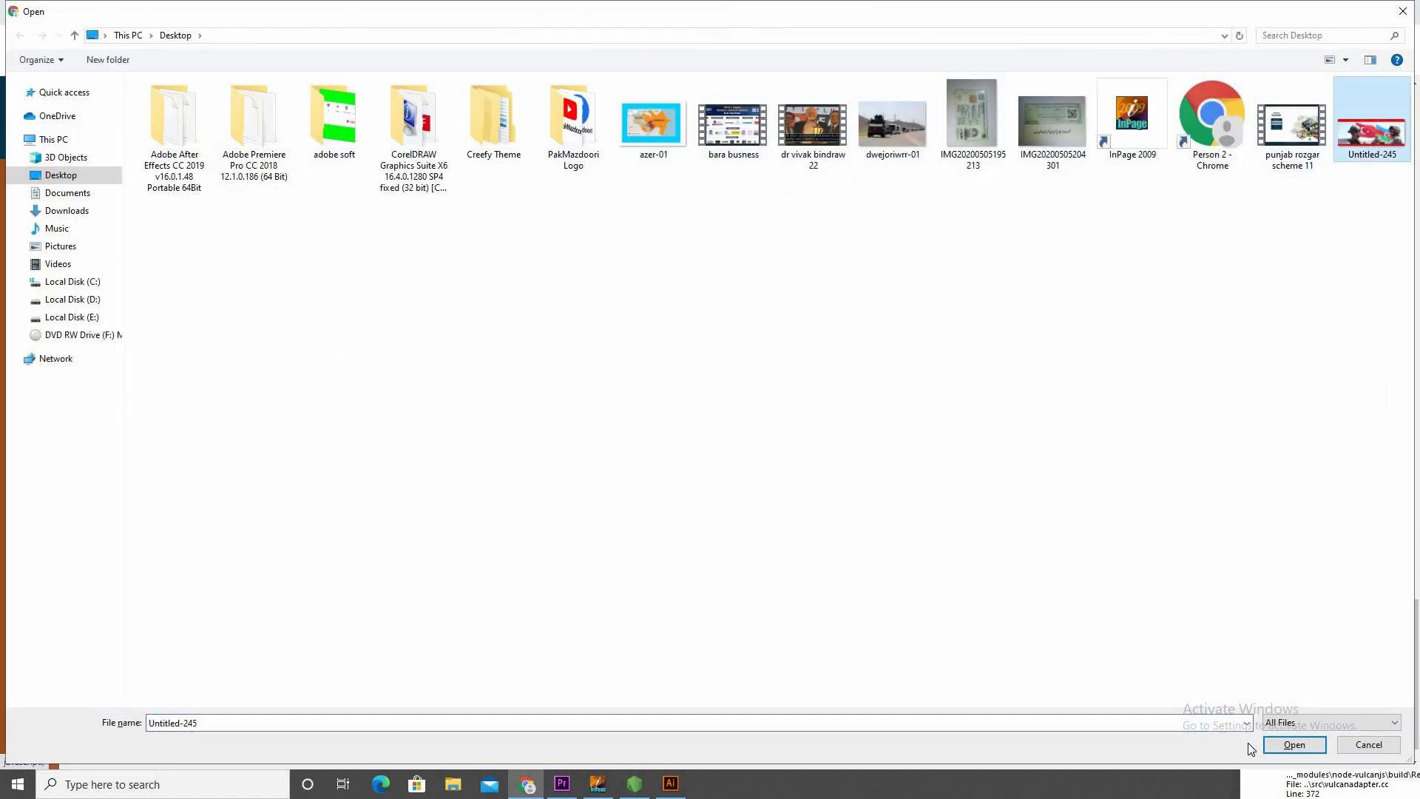
click(1294, 745)
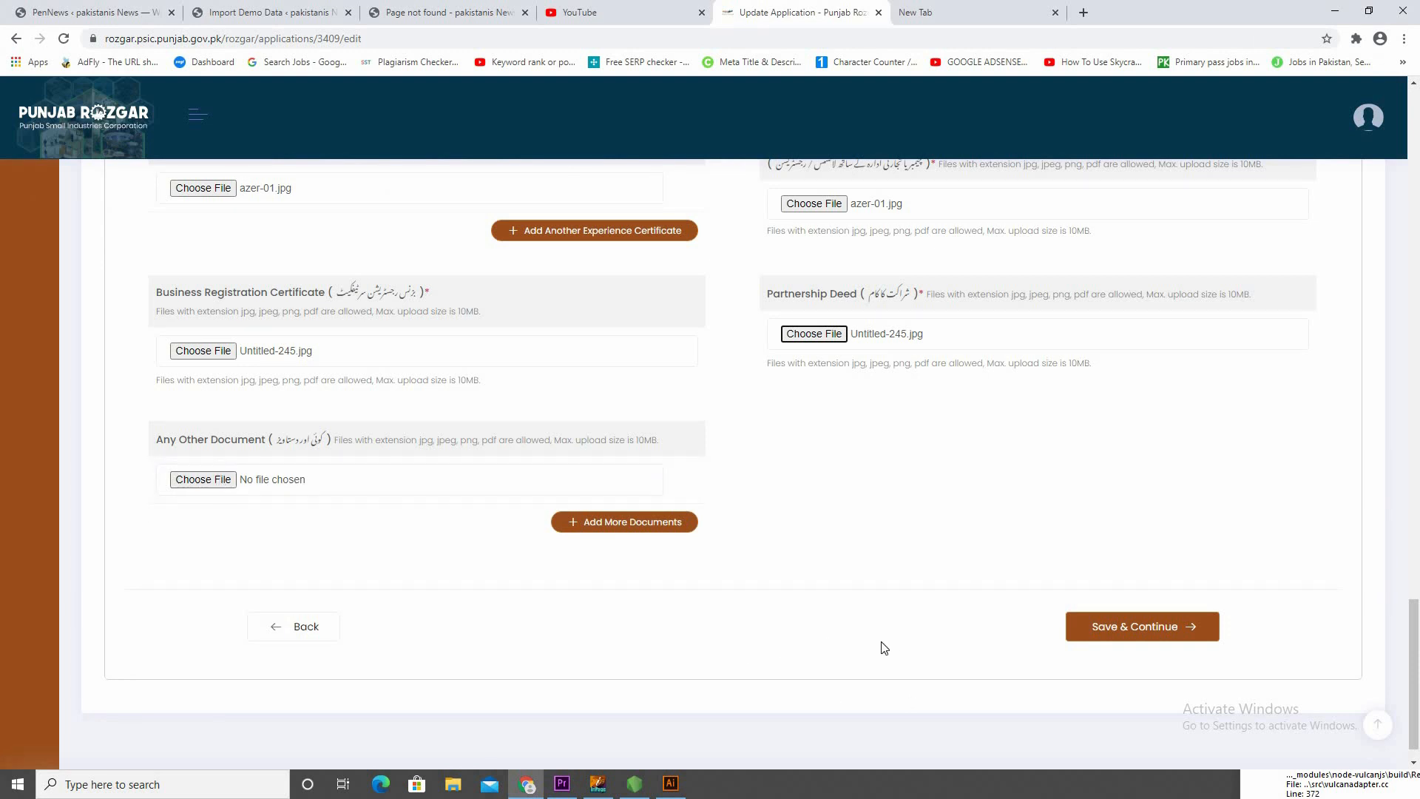
click(1172, 629)
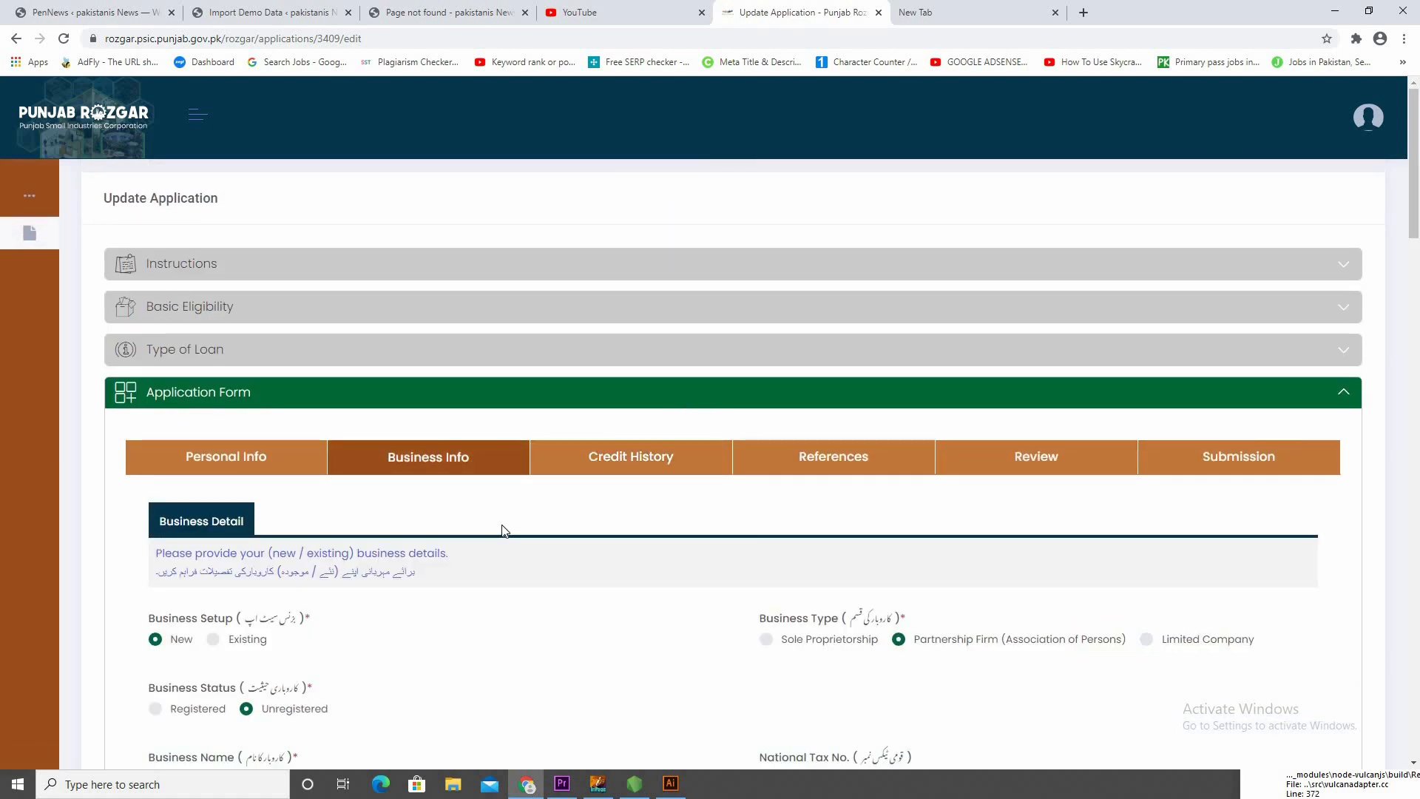
Review the Business Info entries from business setup and type through location, sector, planned employees and relevant experience
scroll(486, 526, down, 2)
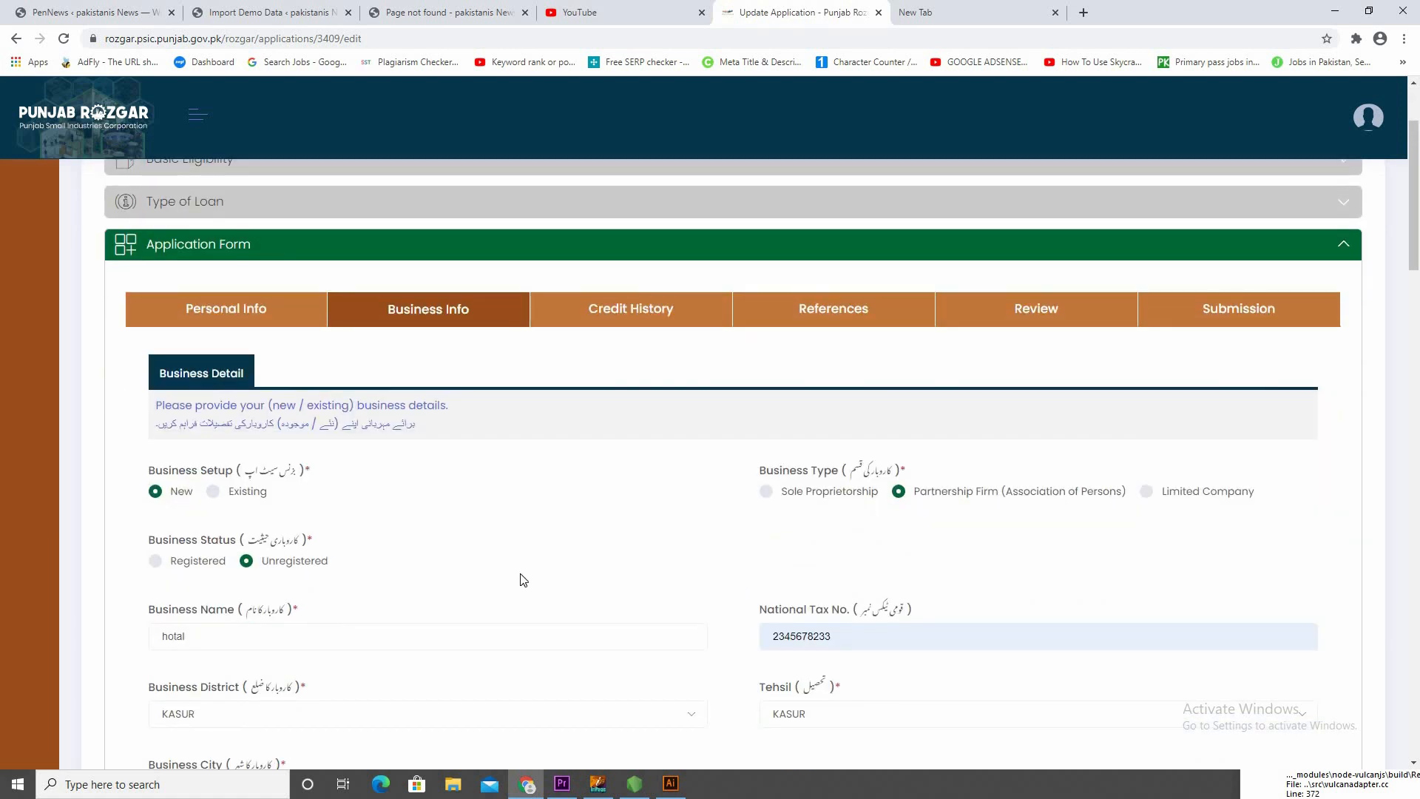
scroll(559, 515, up, 1)
scroll(561, 521, up, 2)
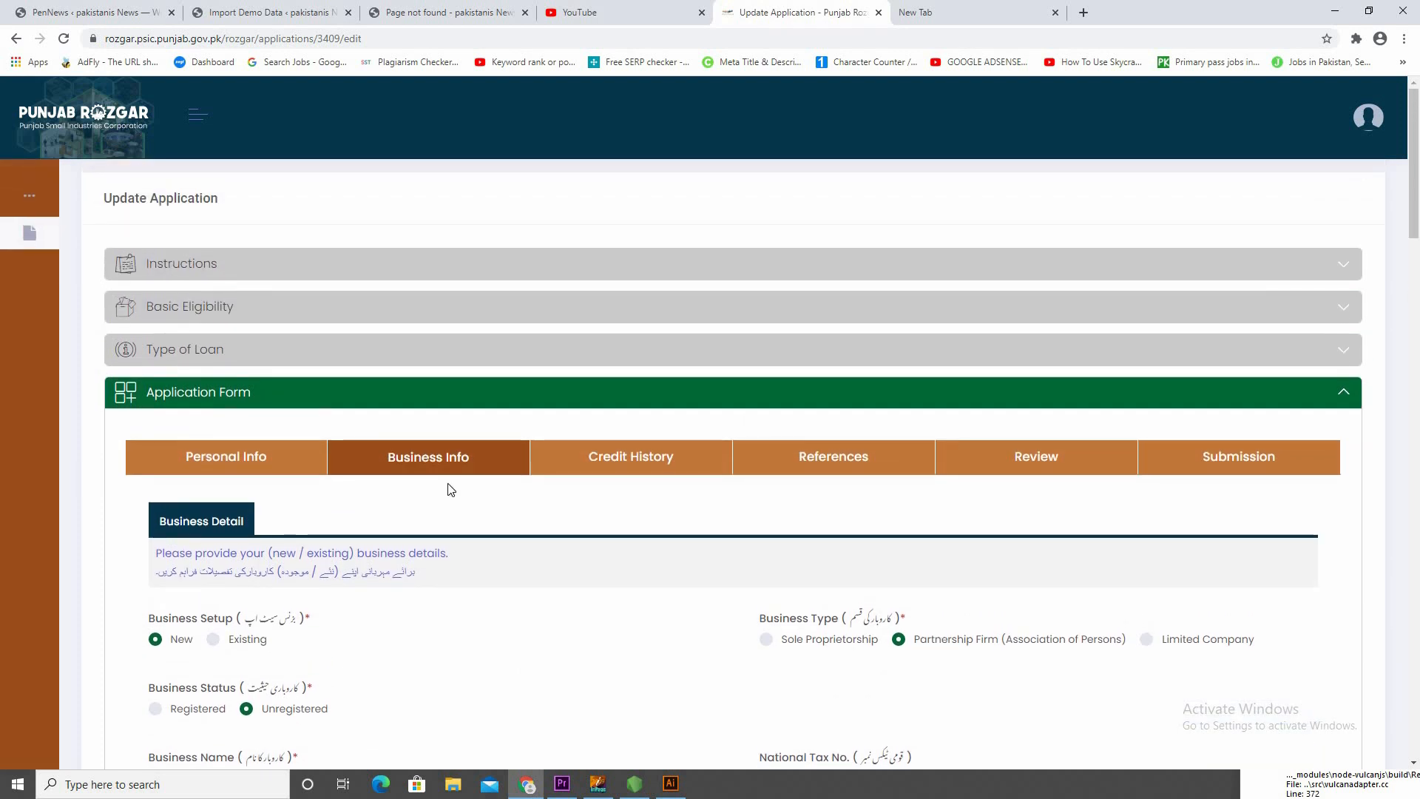
scroll(508, 585, down, 6)
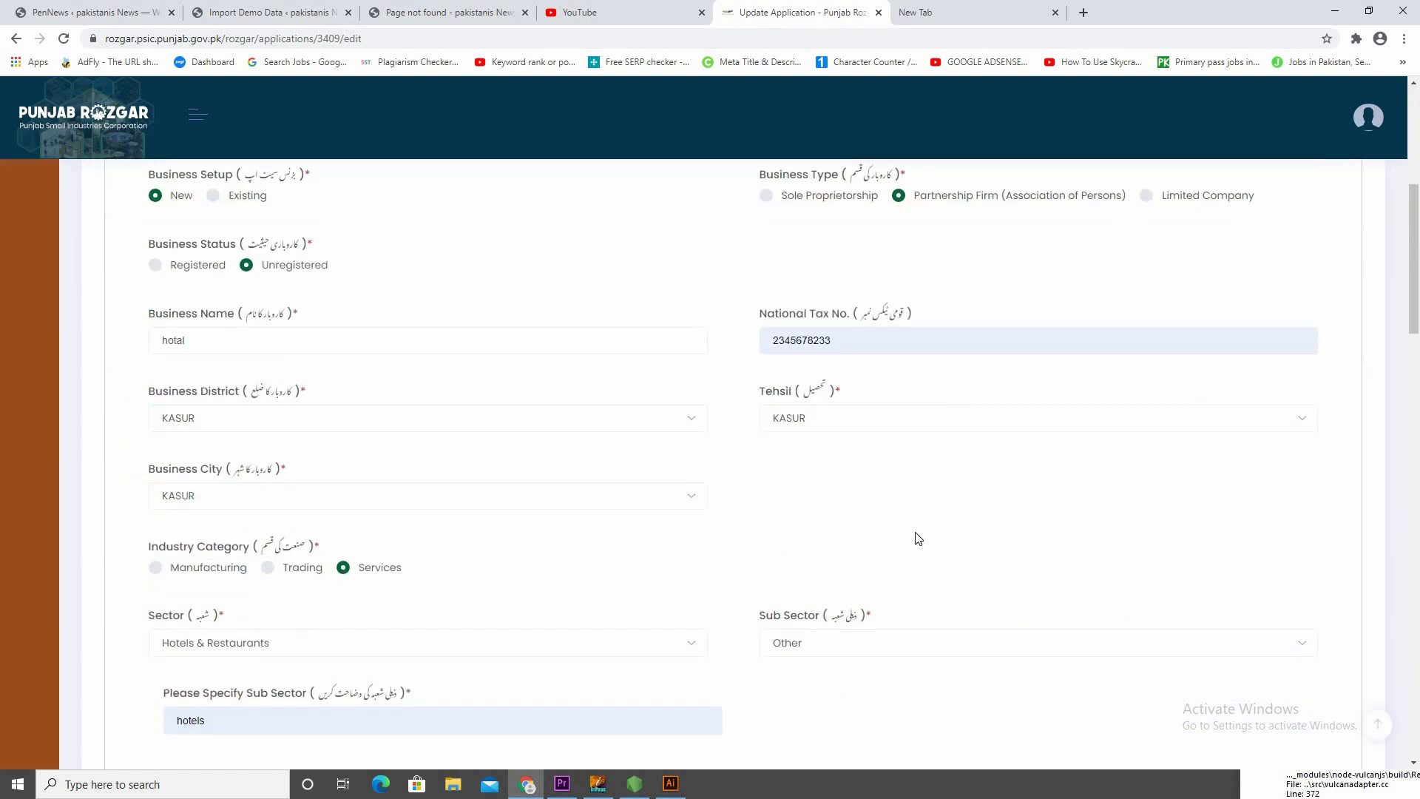
scroll(700, 591, up, 5)
scroll(799, 547, down, 2)
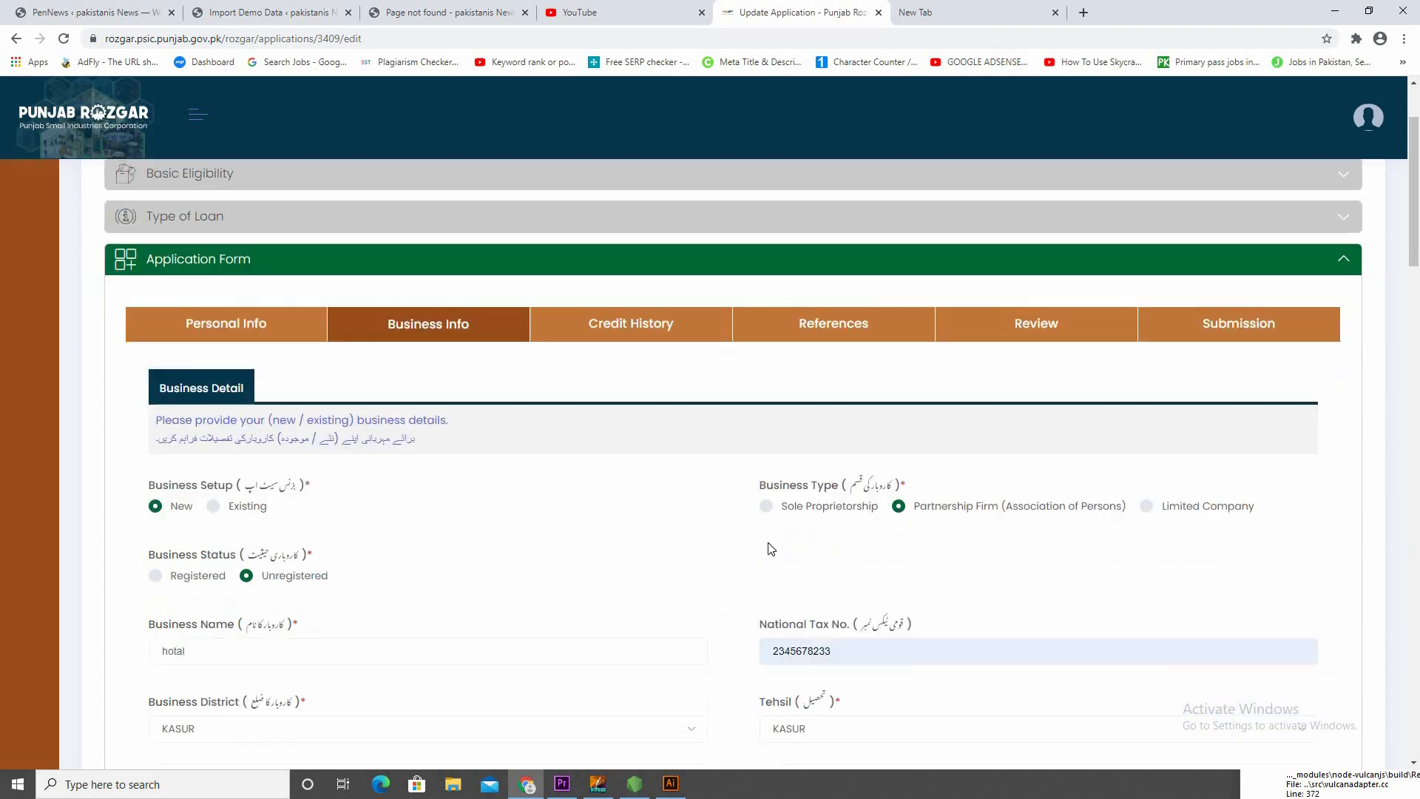
scroll(691, 574, down, 6)
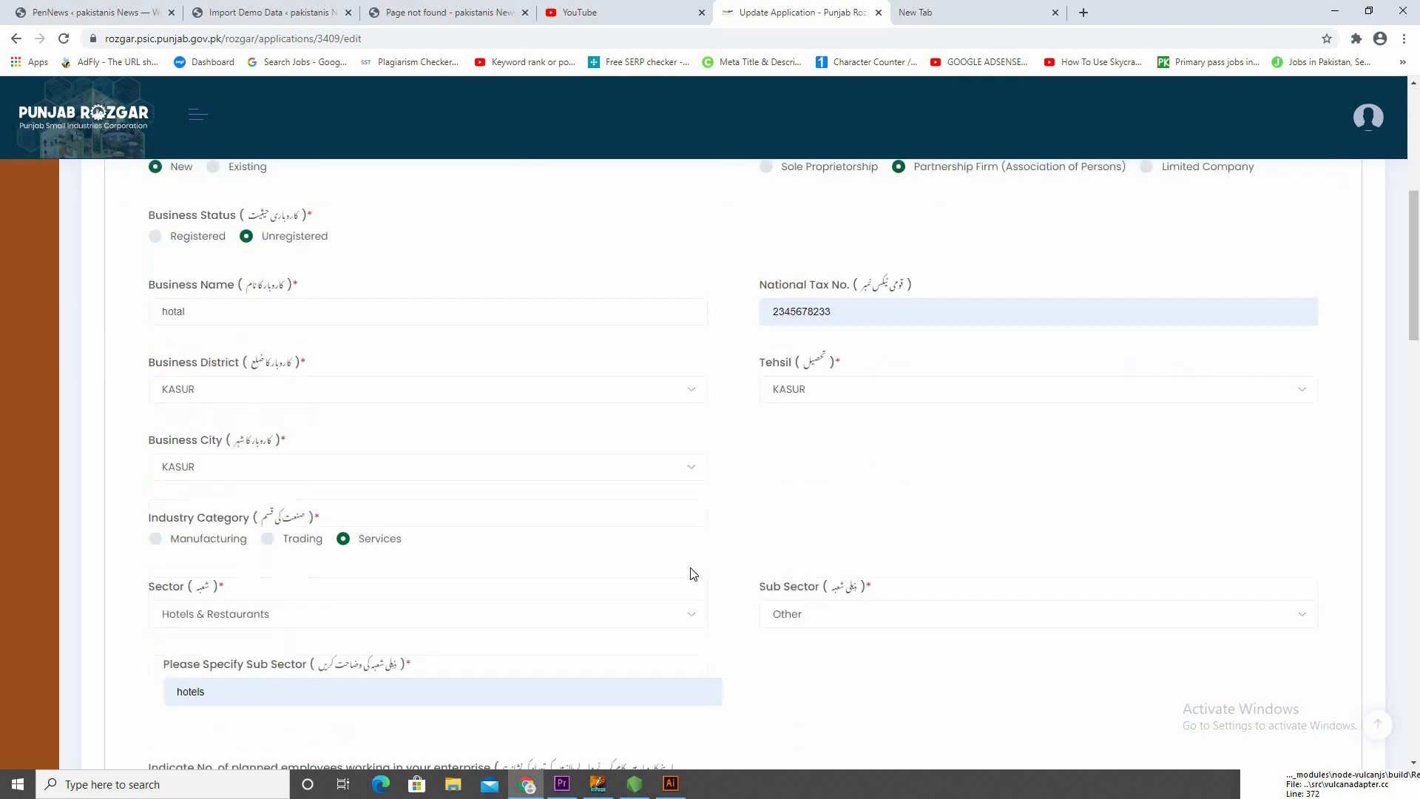
scroll(1051, 529, up, 3)
scroll(1051, 528, up, 2)
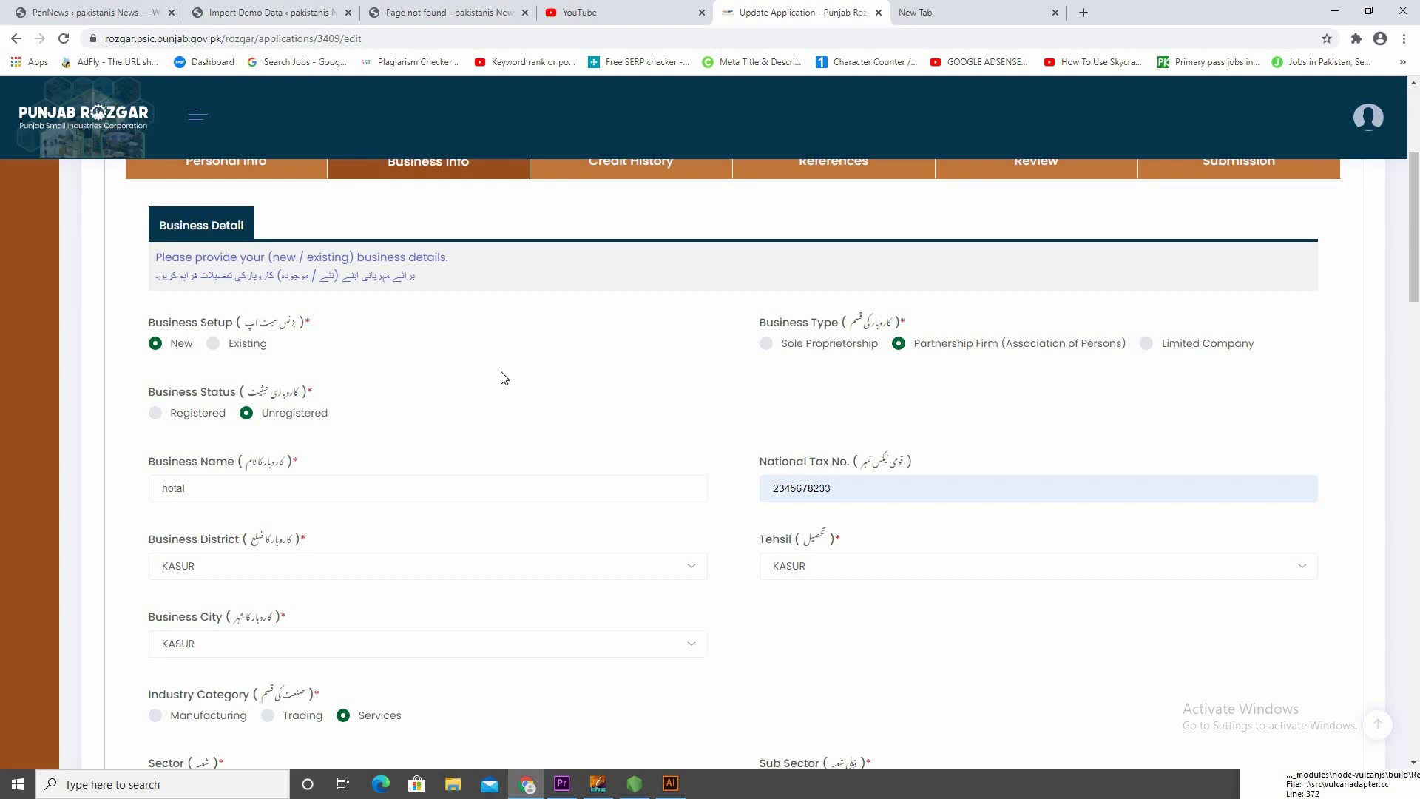
scroll(265, 427, down, 1)
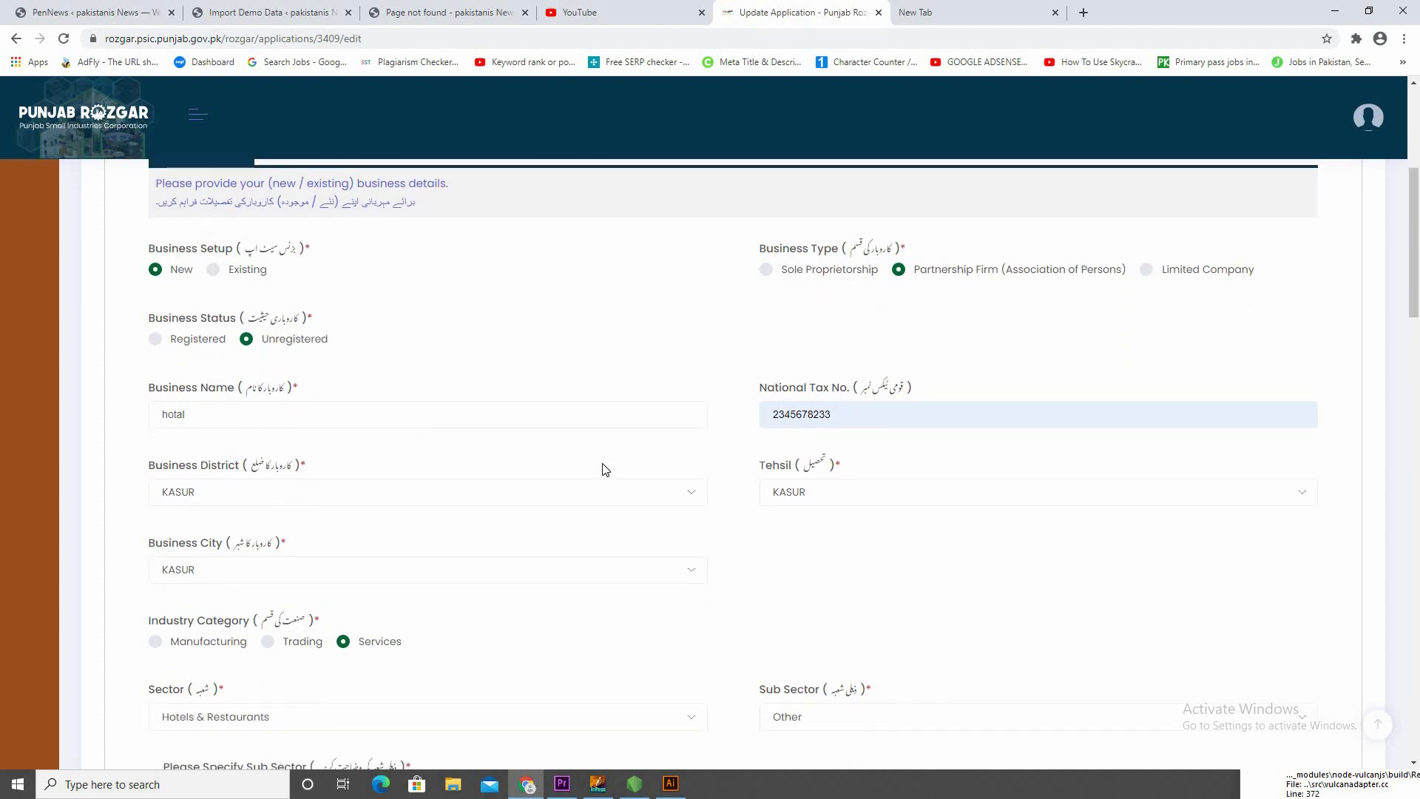
scroll(888, 440, down, 2)
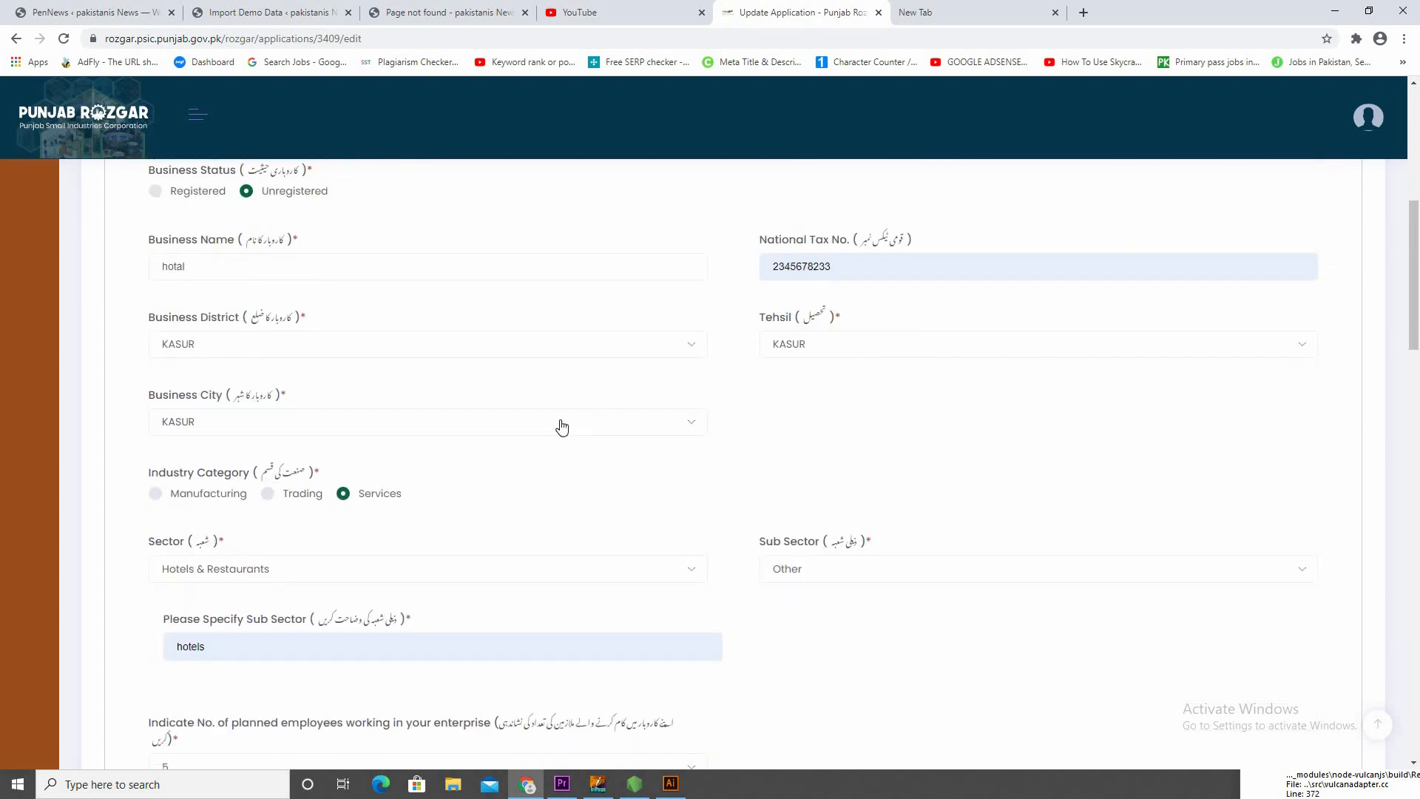
scroll(540, 453, down, 1)
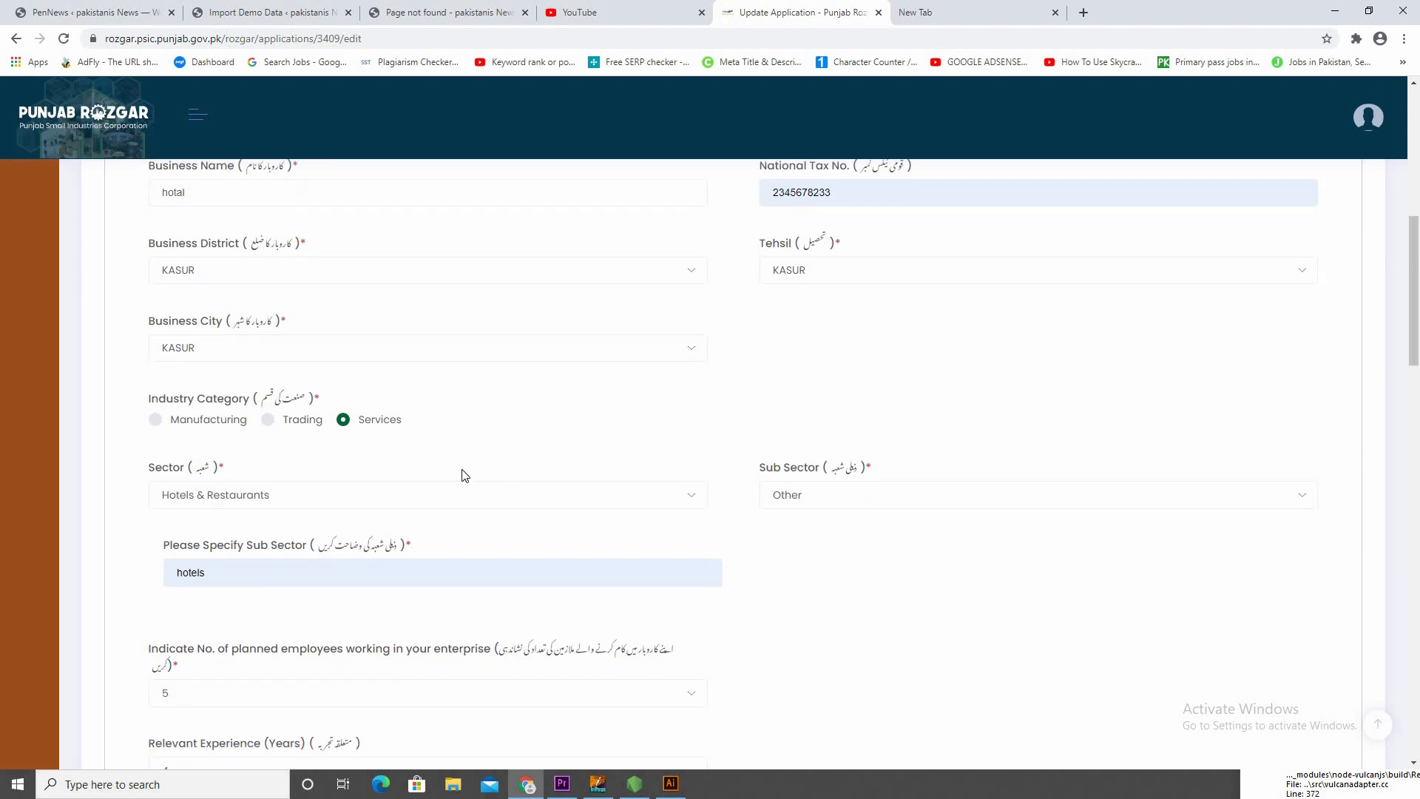
scroll(464, 475, down, 2)
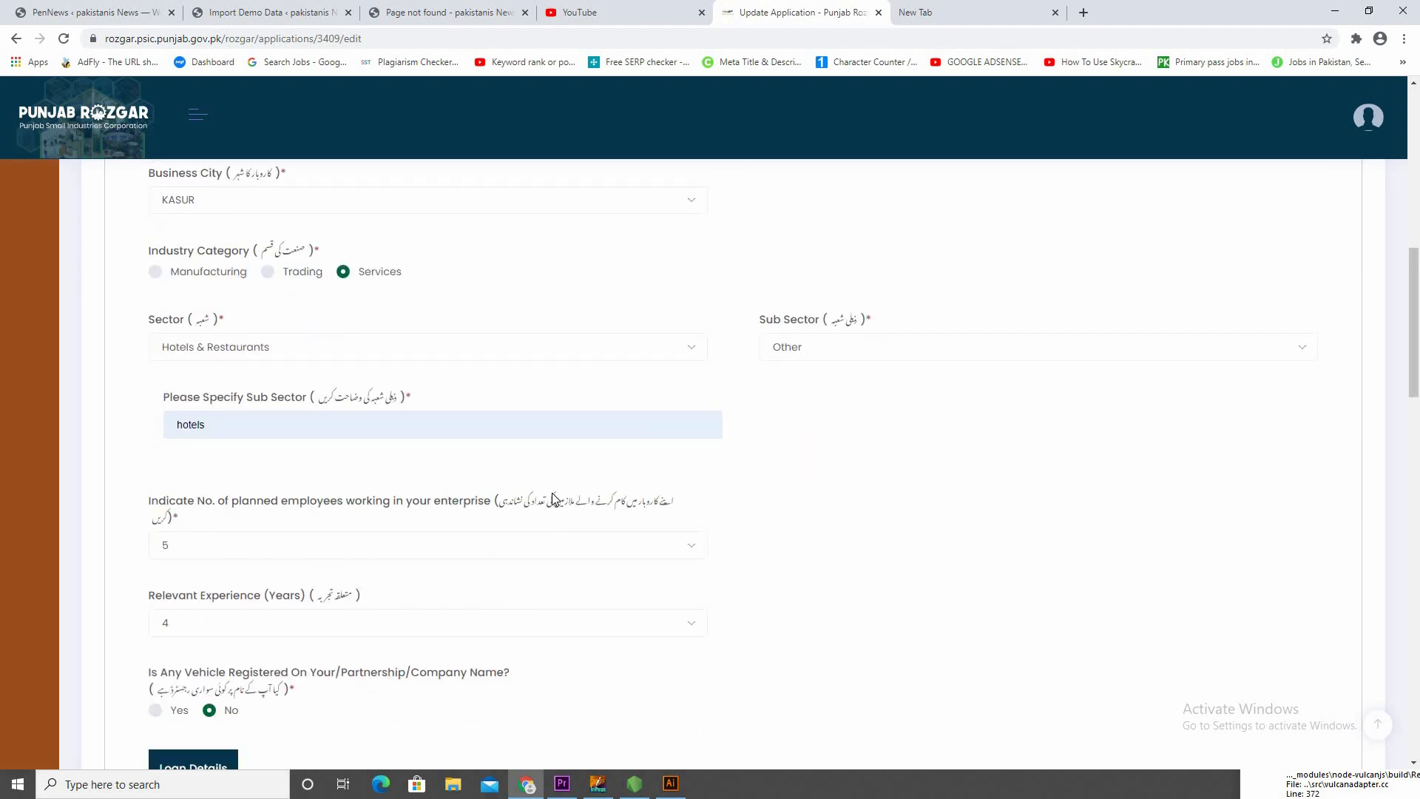
click(259, 432)
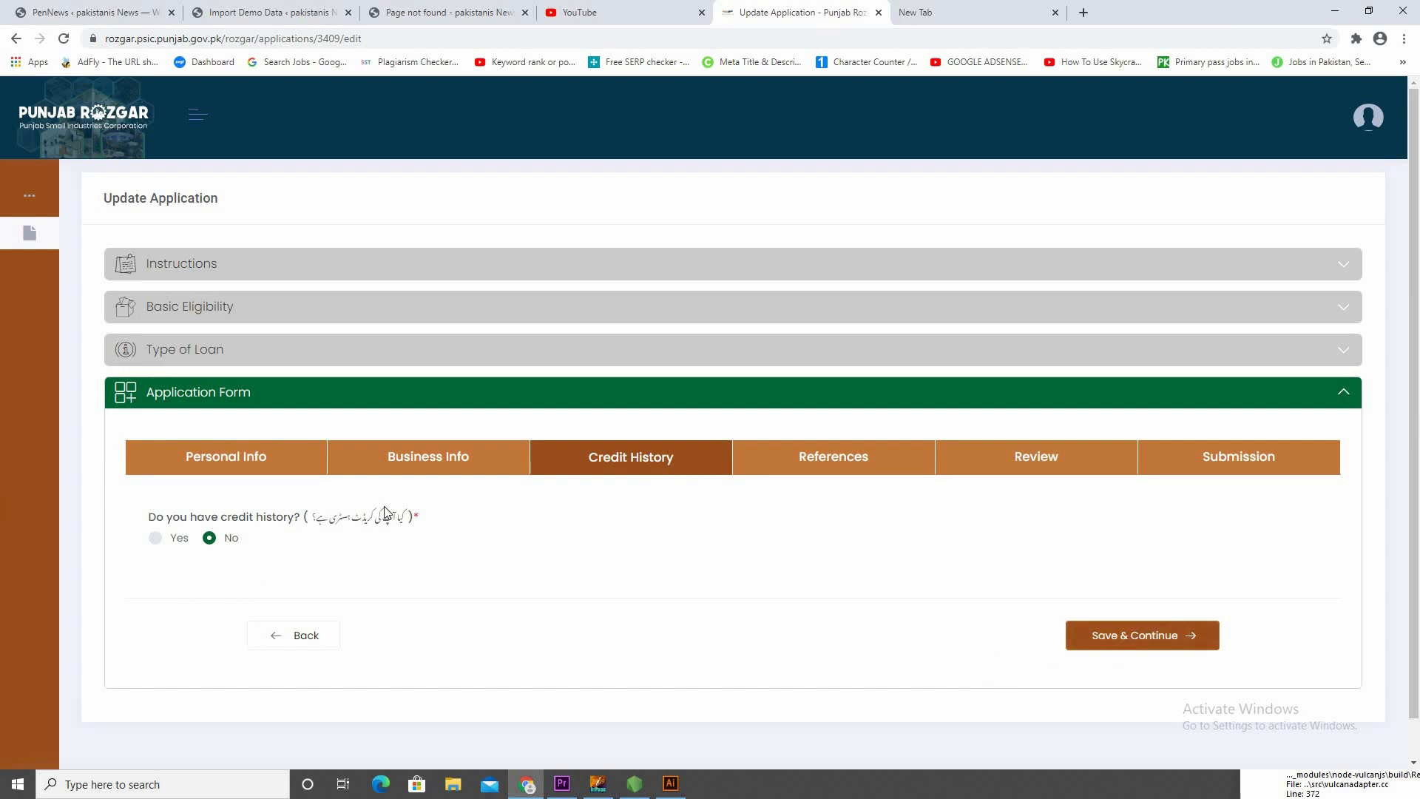
Save the Credit History section and check both references' names, CNIC and mobile numbers and the politically exposed person answers
click(1157, 646)
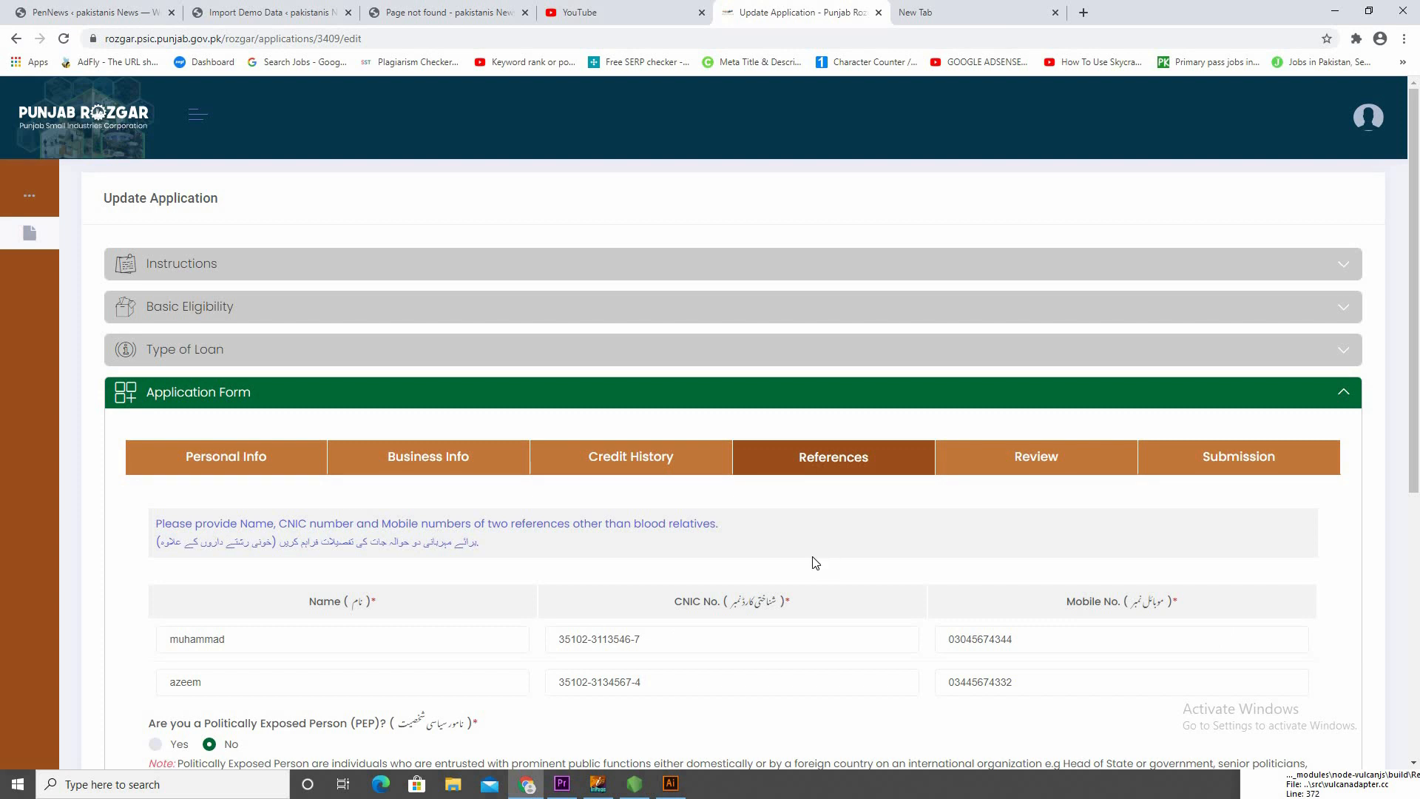
scroll(818, 559, down, 2)
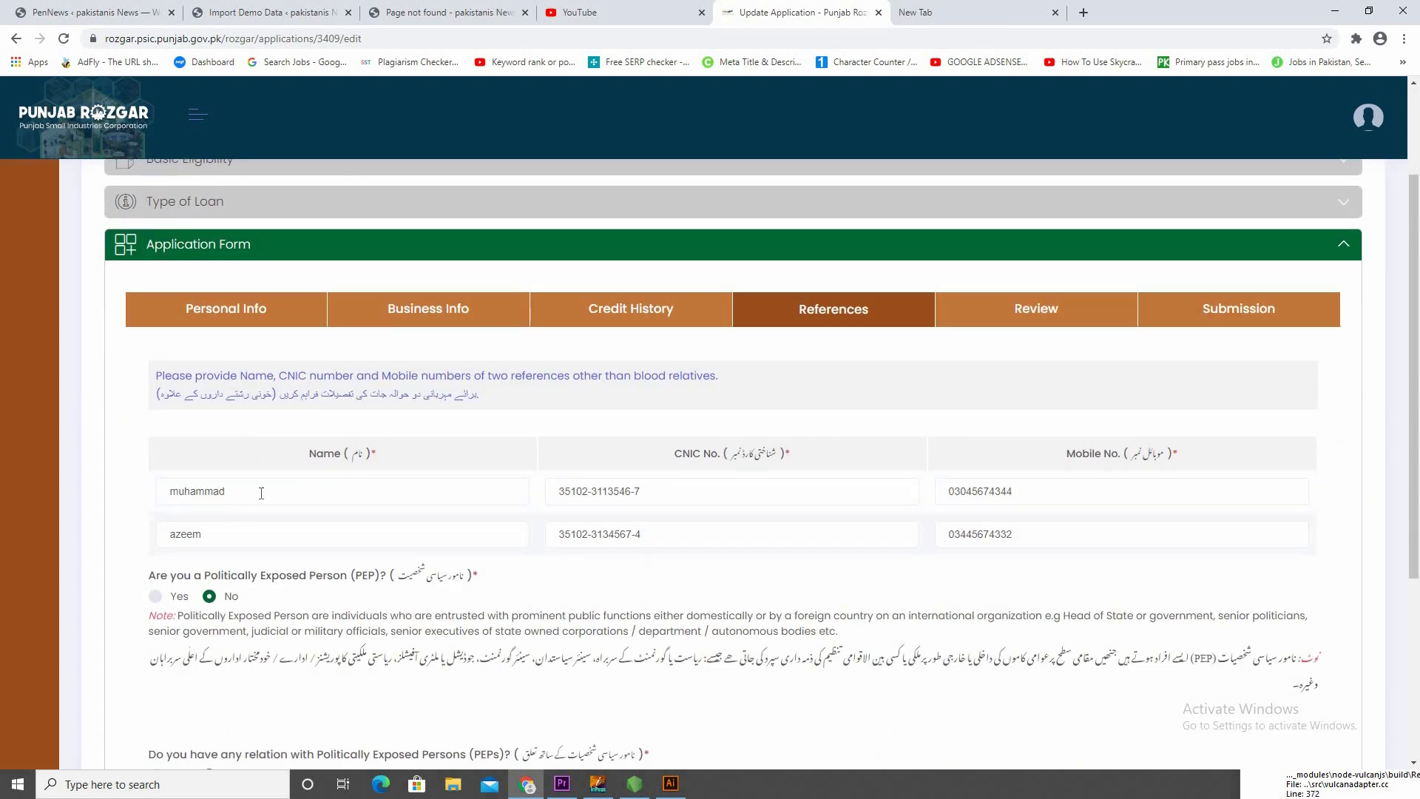
click(317, 491)
click(731, 486)
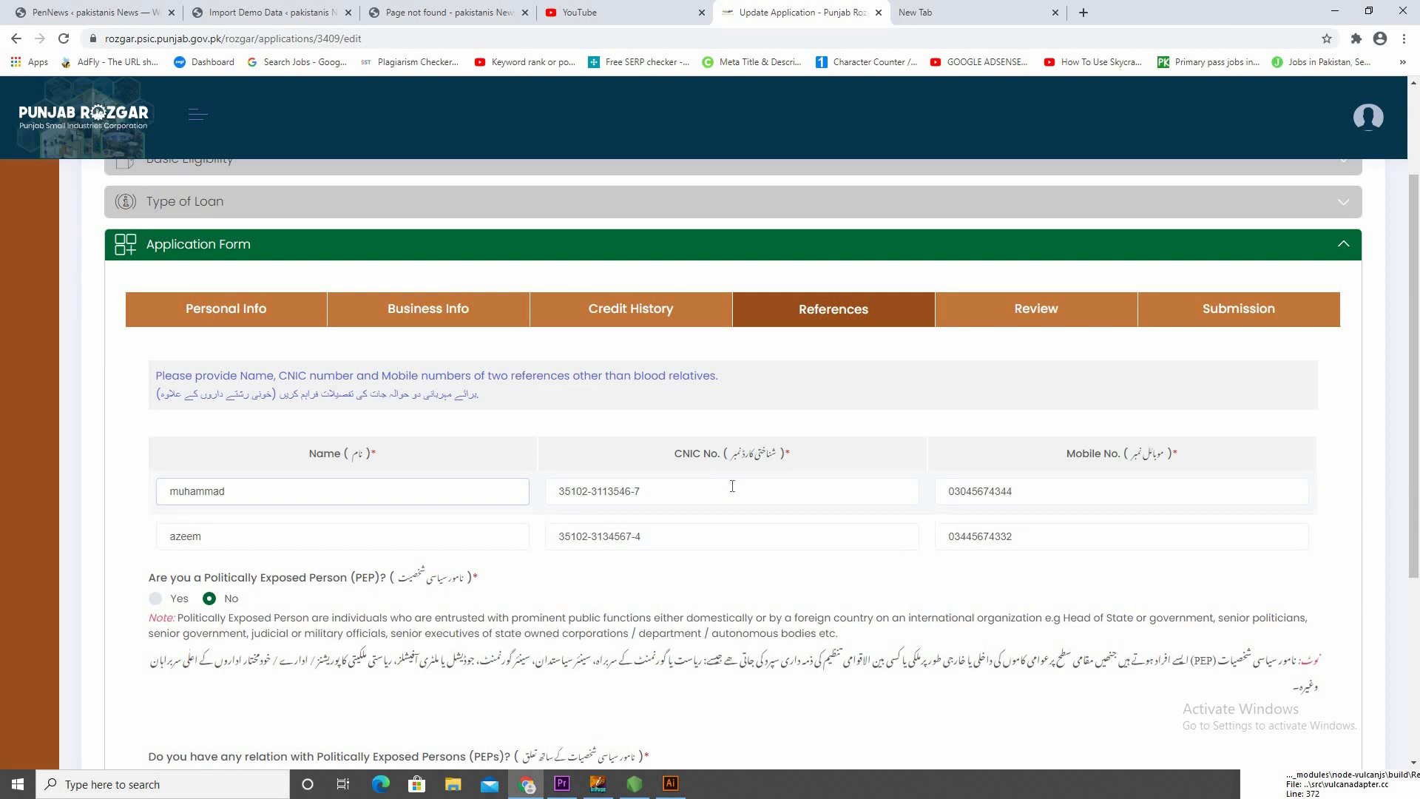
click(452, 544)
click(721, 535)
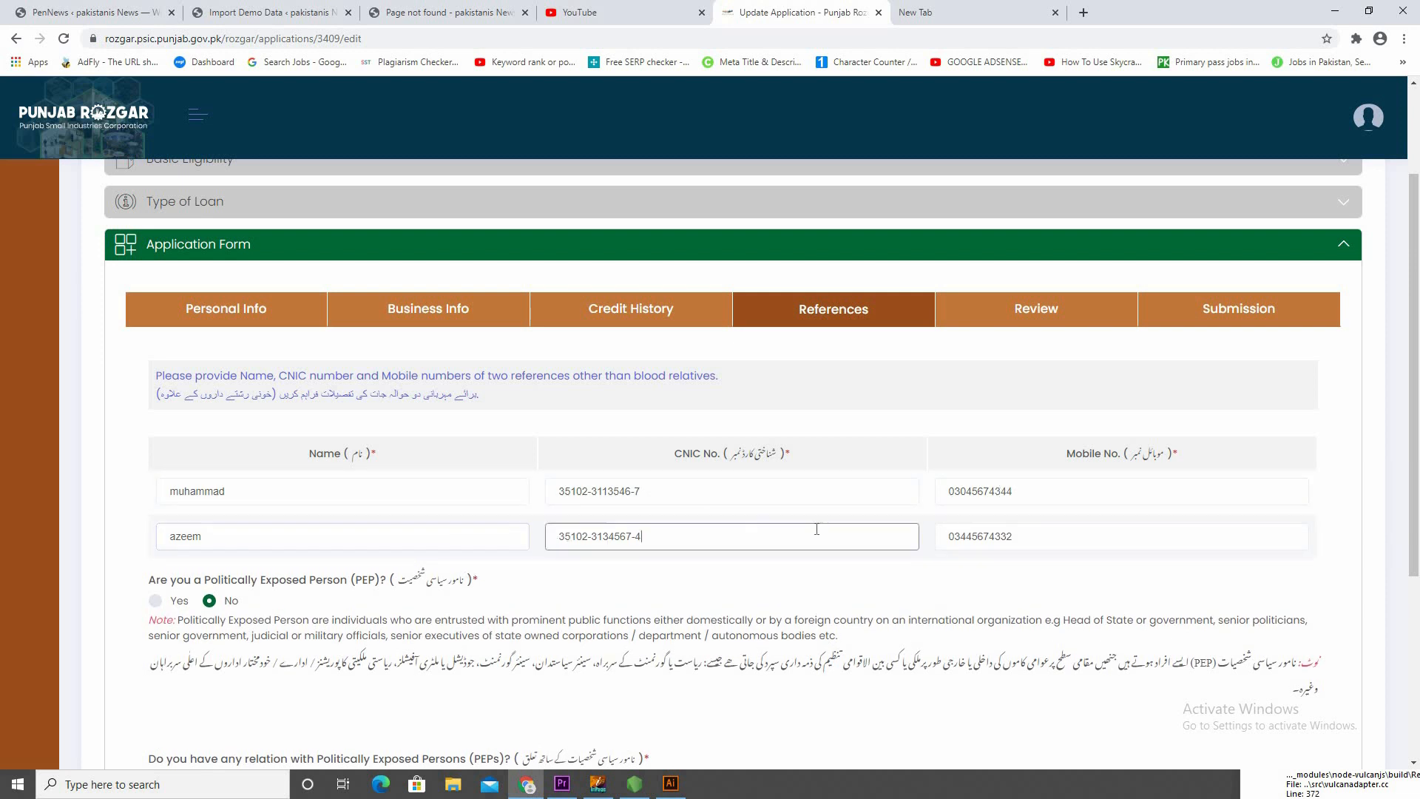
scroll(895, 540, down, 4)
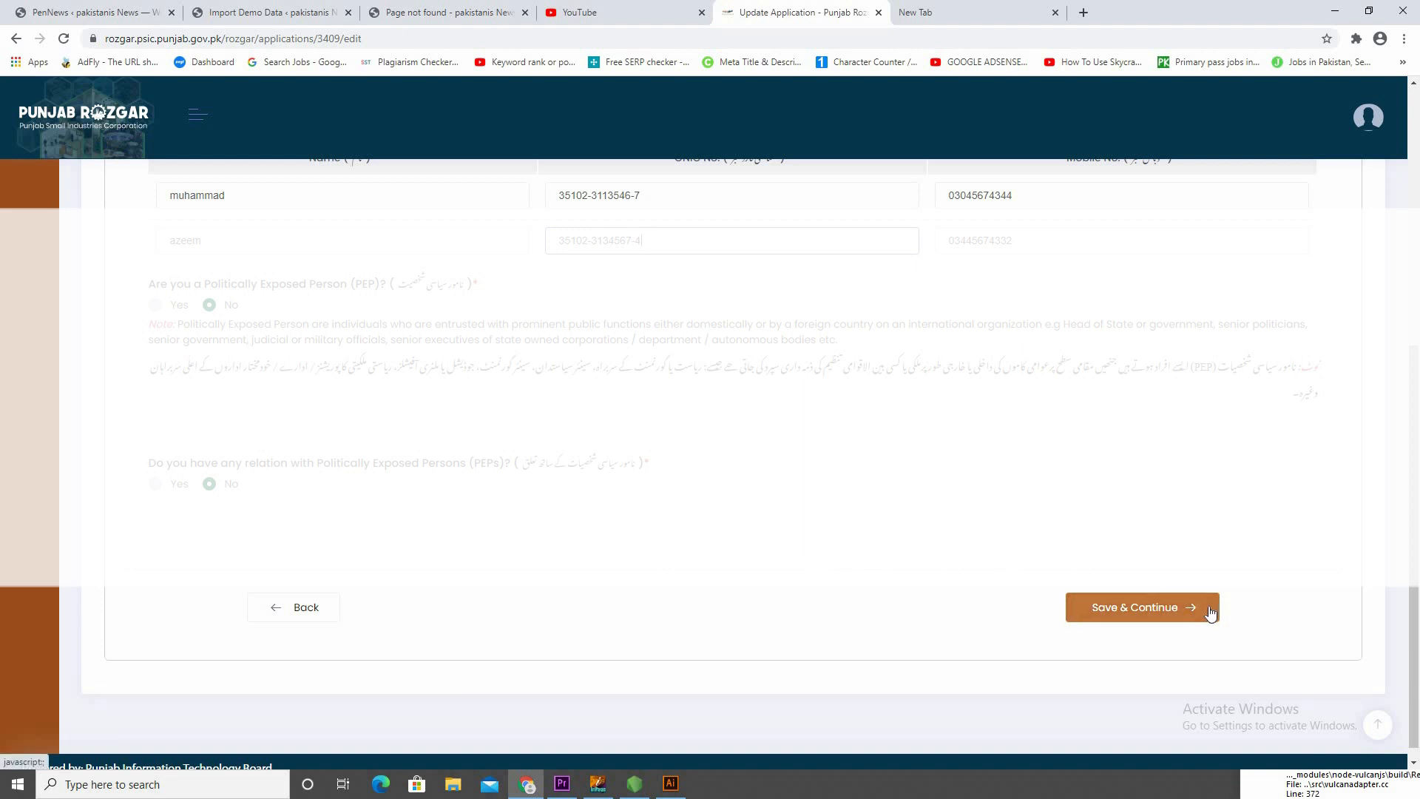
Save the References section and check the application summary from the initial selection through personal, business, loan, security and reference details
click(1185, 605)
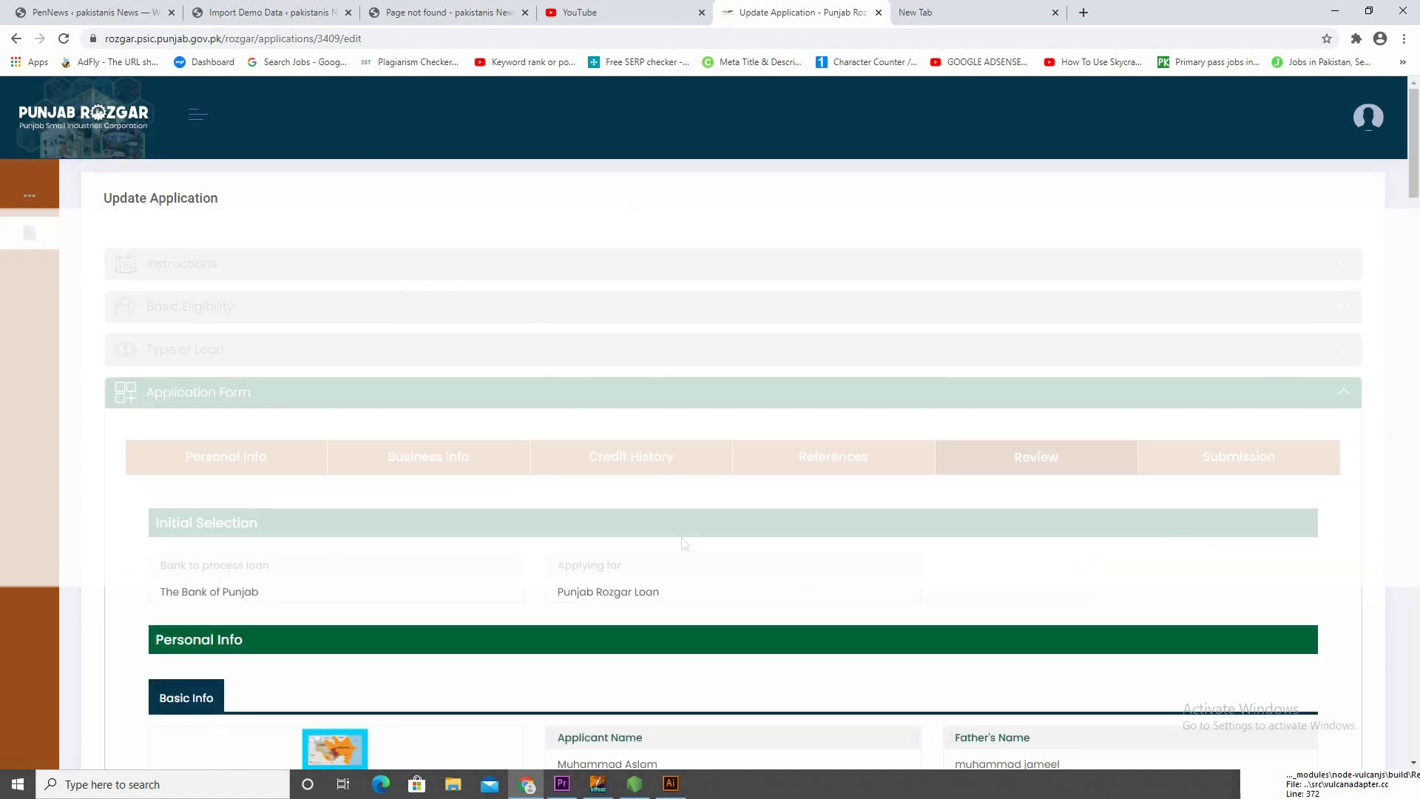
scroll(688, 546, down, 1)
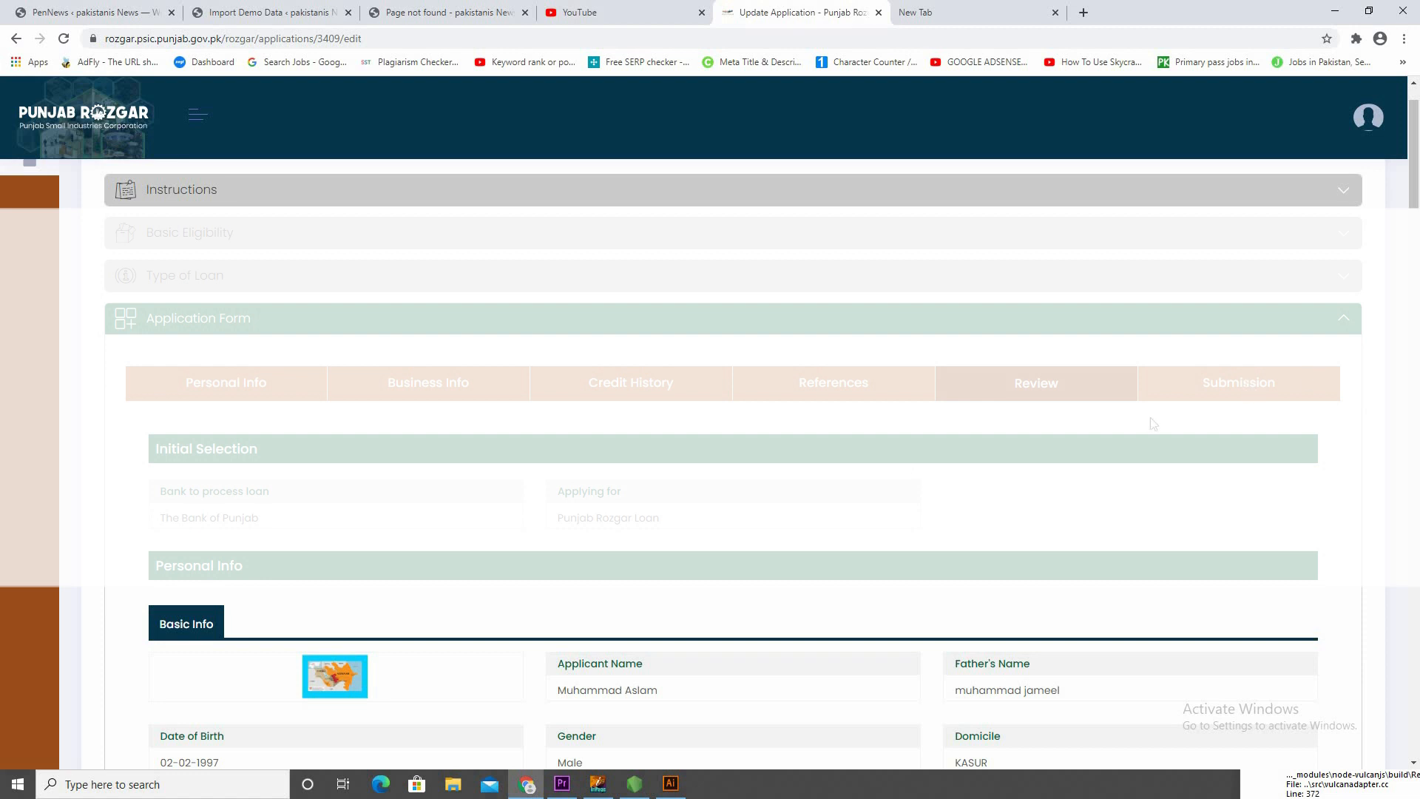
scroll(390, 602, down, 12)
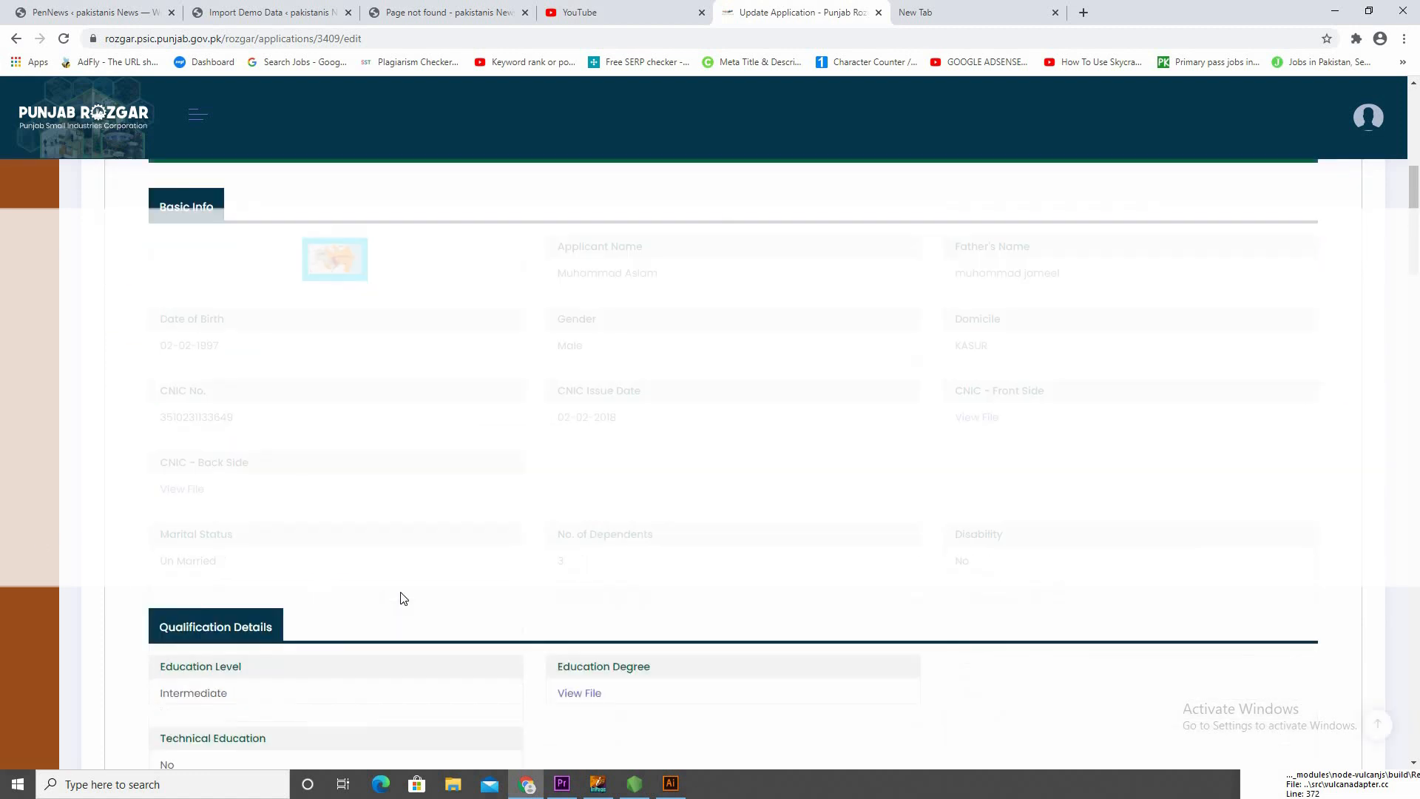
scroll(591, 556, down, 12)
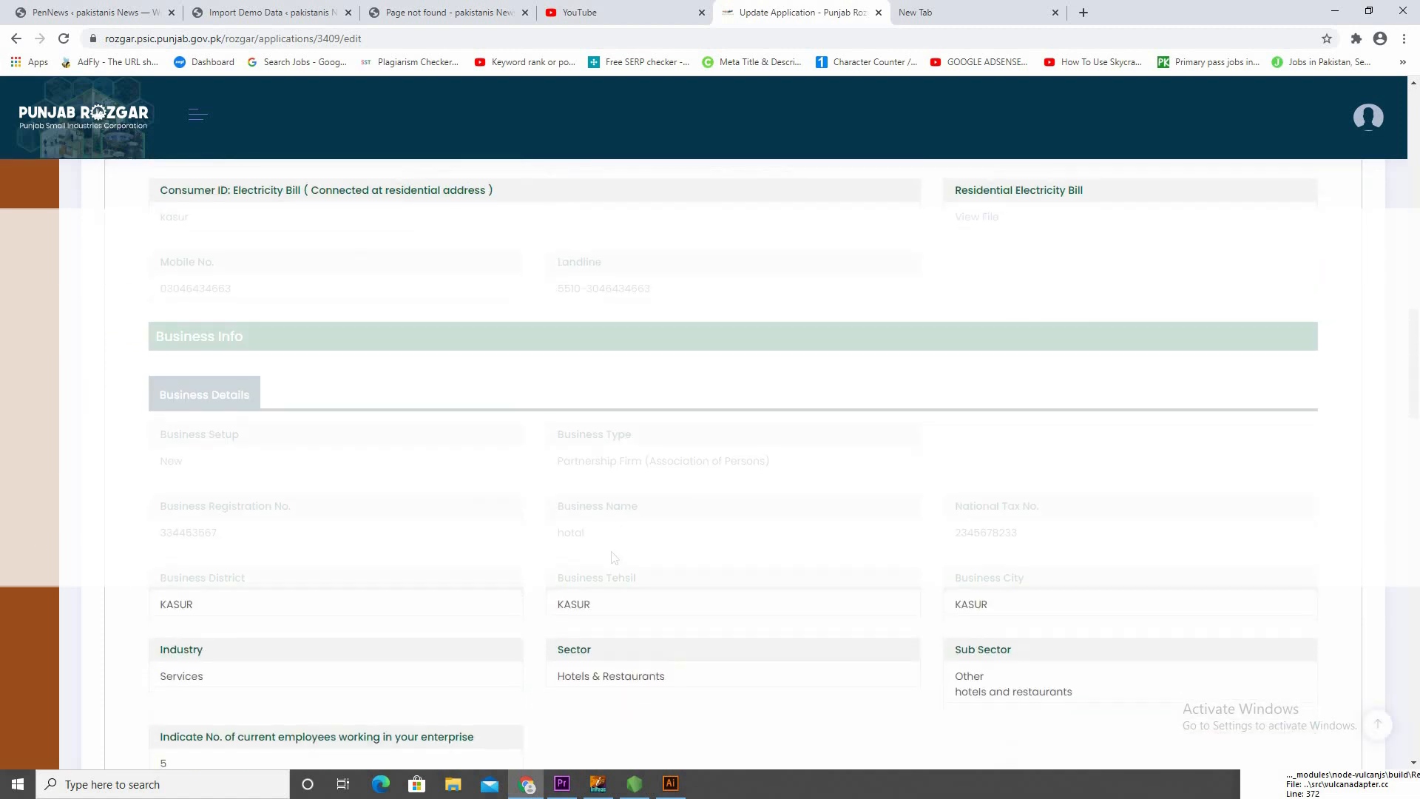
scroll(681, 540, down, 7)
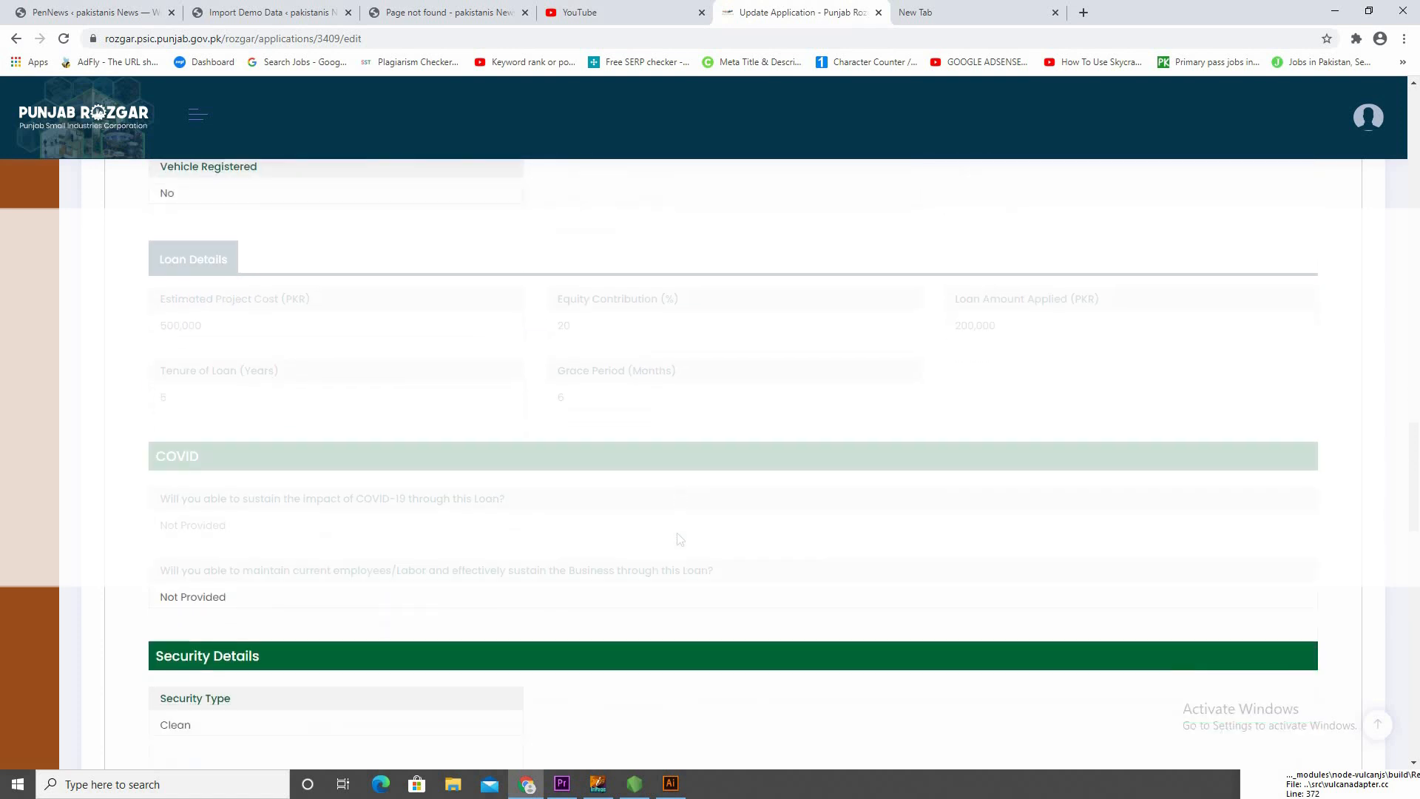
scroll(692, 531, down, 15)
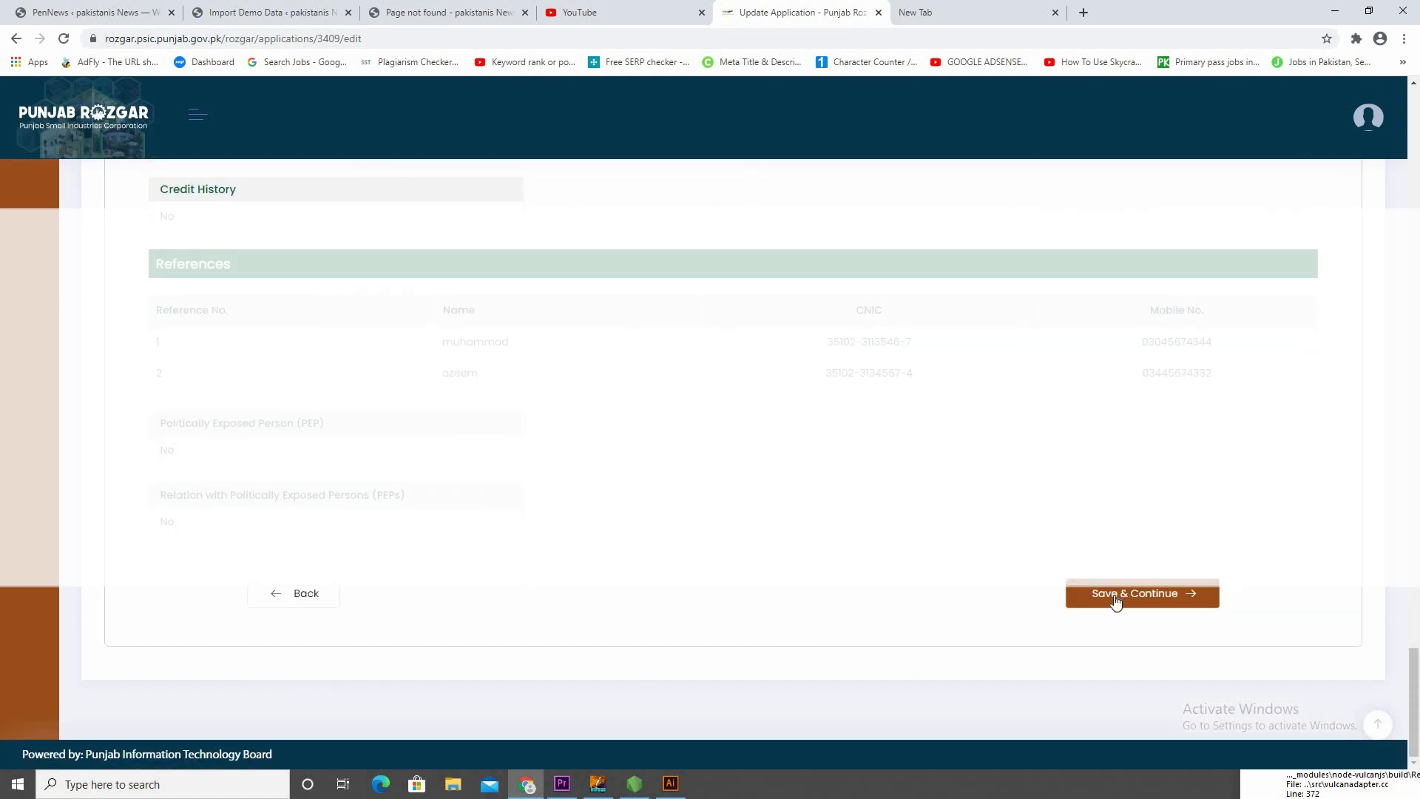
Save the Review section and accept the solemn declaration that the information in the form and its enclosures is true and correct
click(1178, 597)
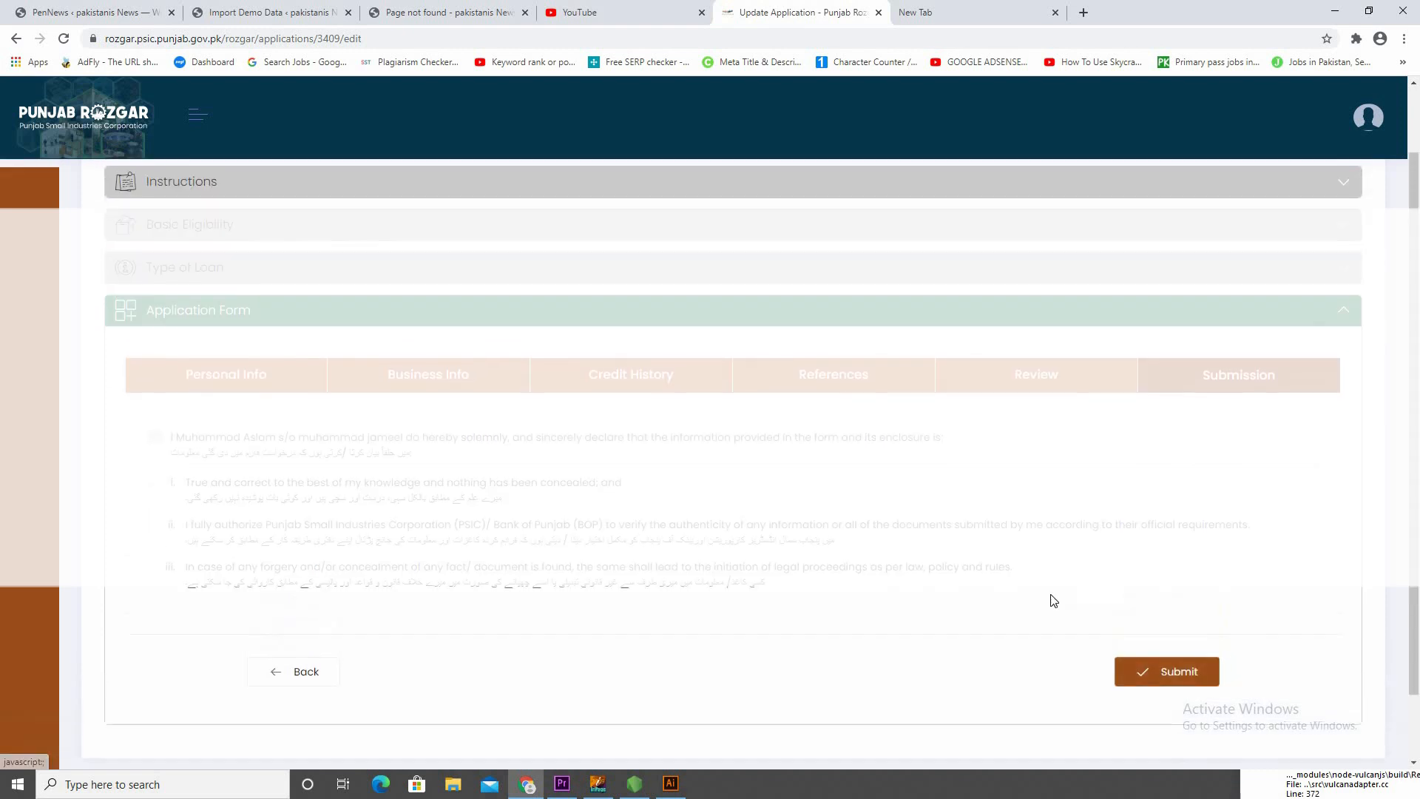
scroll(494, 377, down, 2)
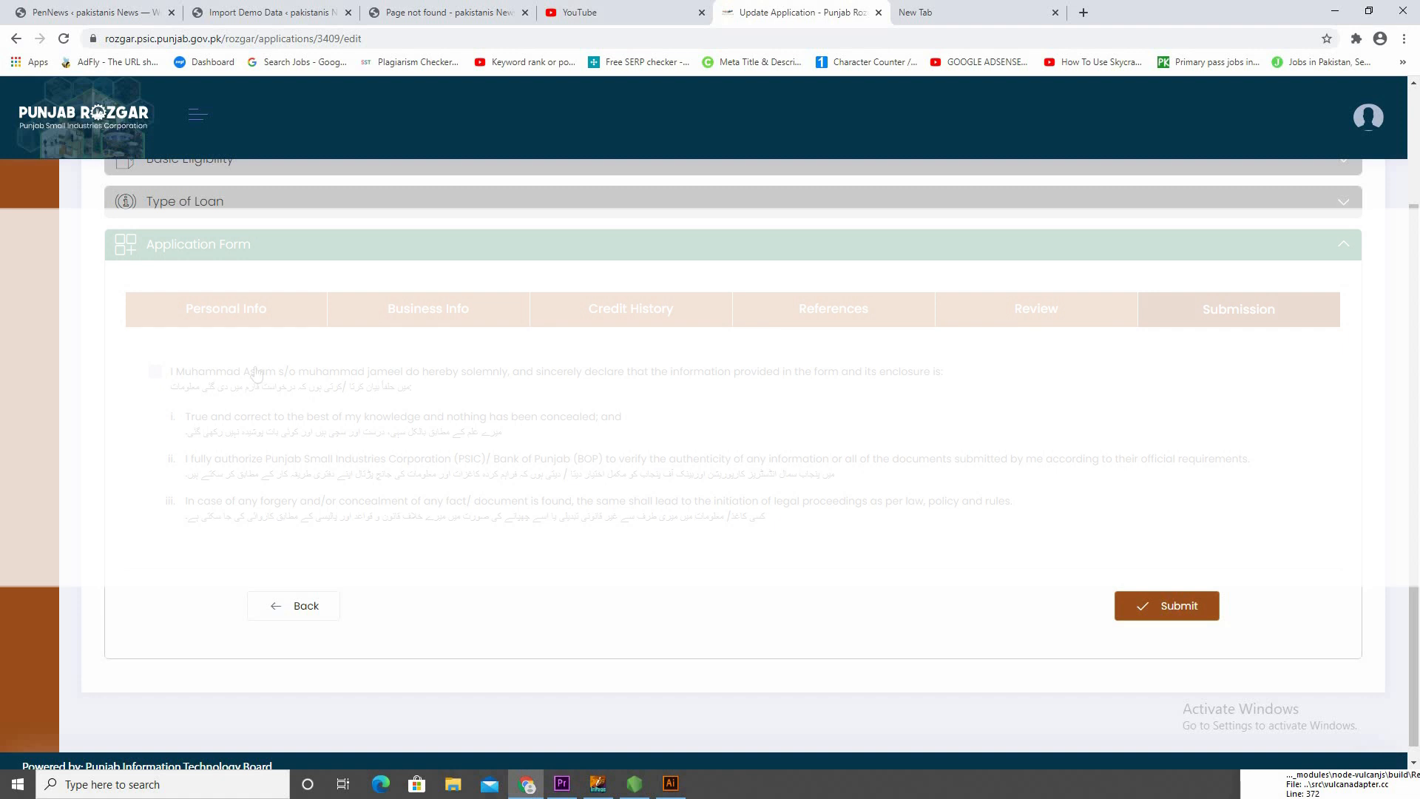
double_click(201, 377)
click(160, 376)
scroll(454, 455, down, 1)
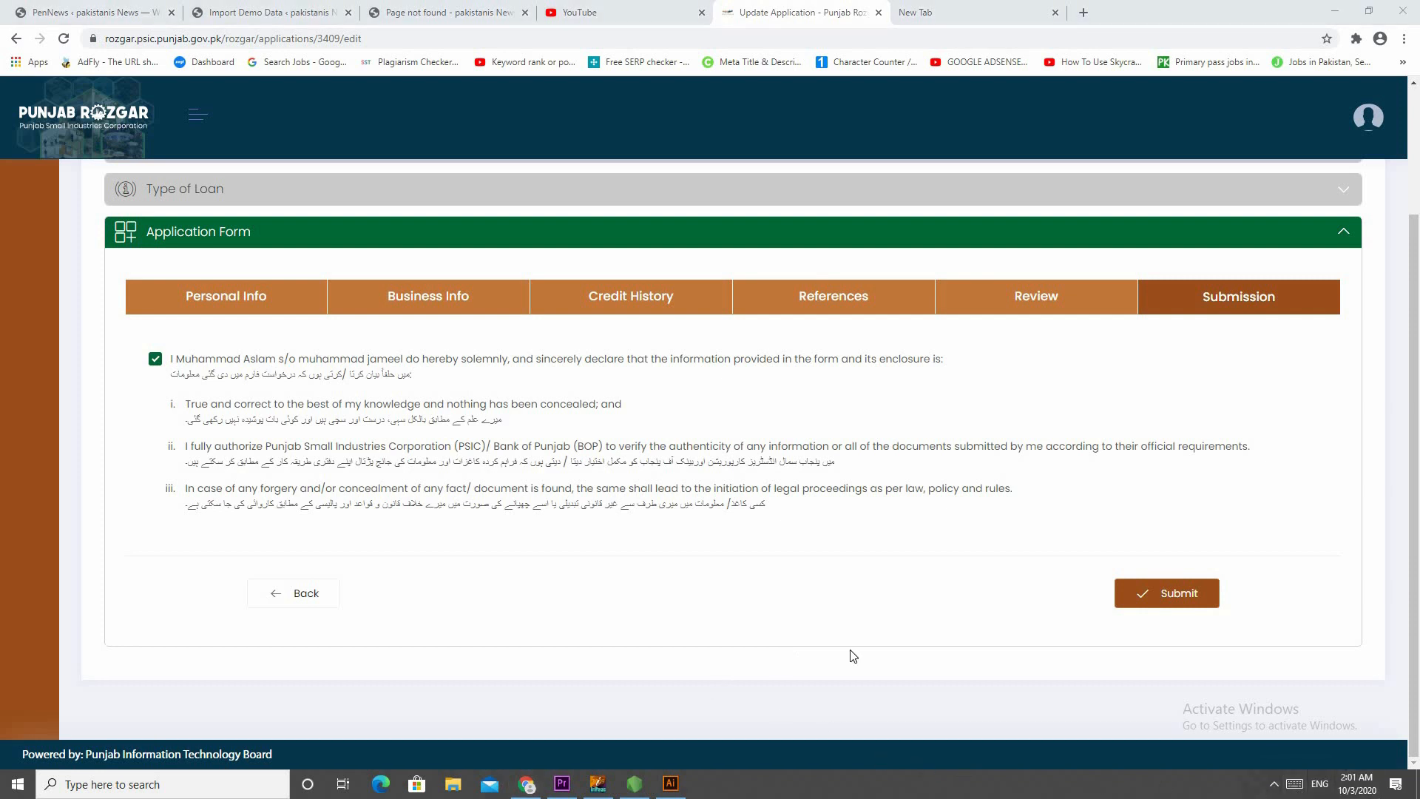
click(1274, 786)
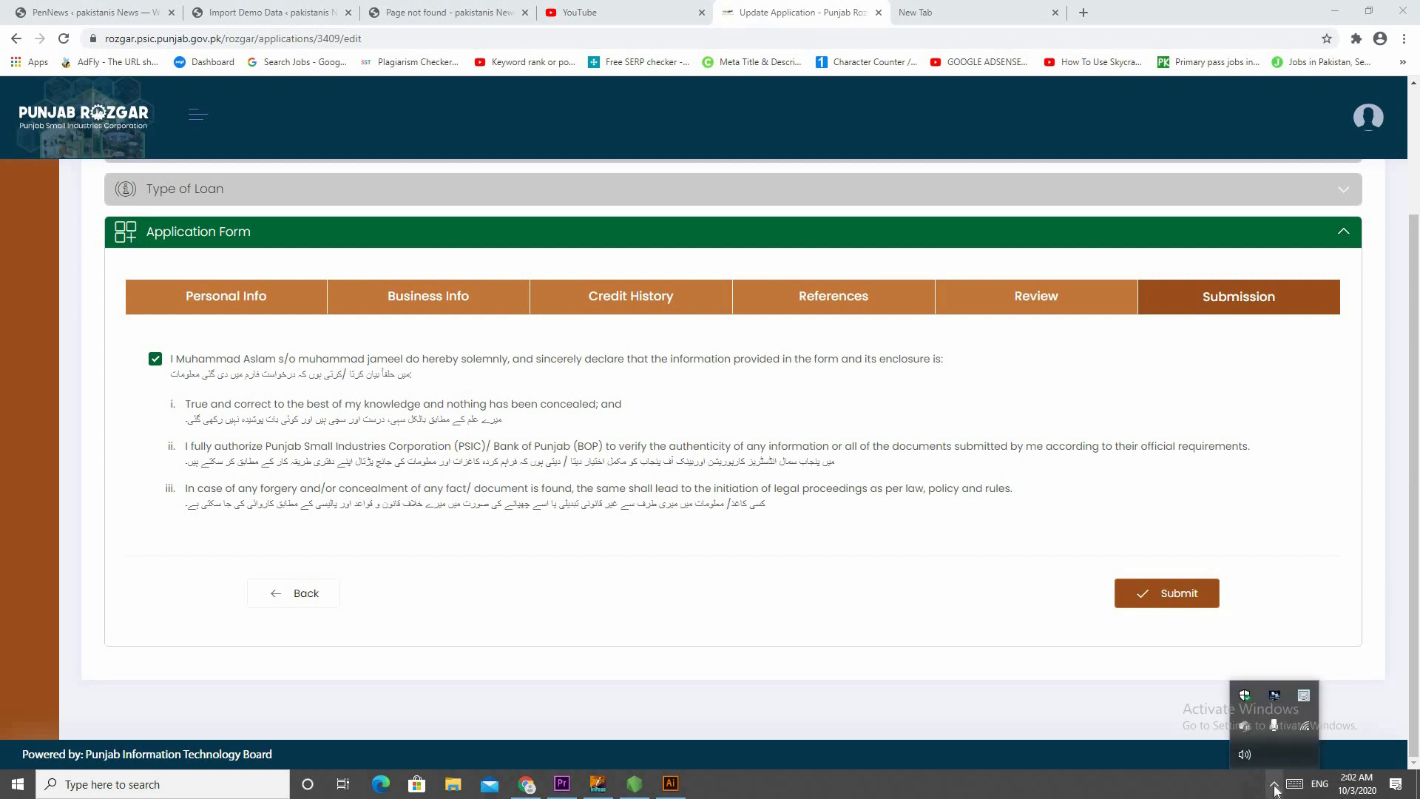